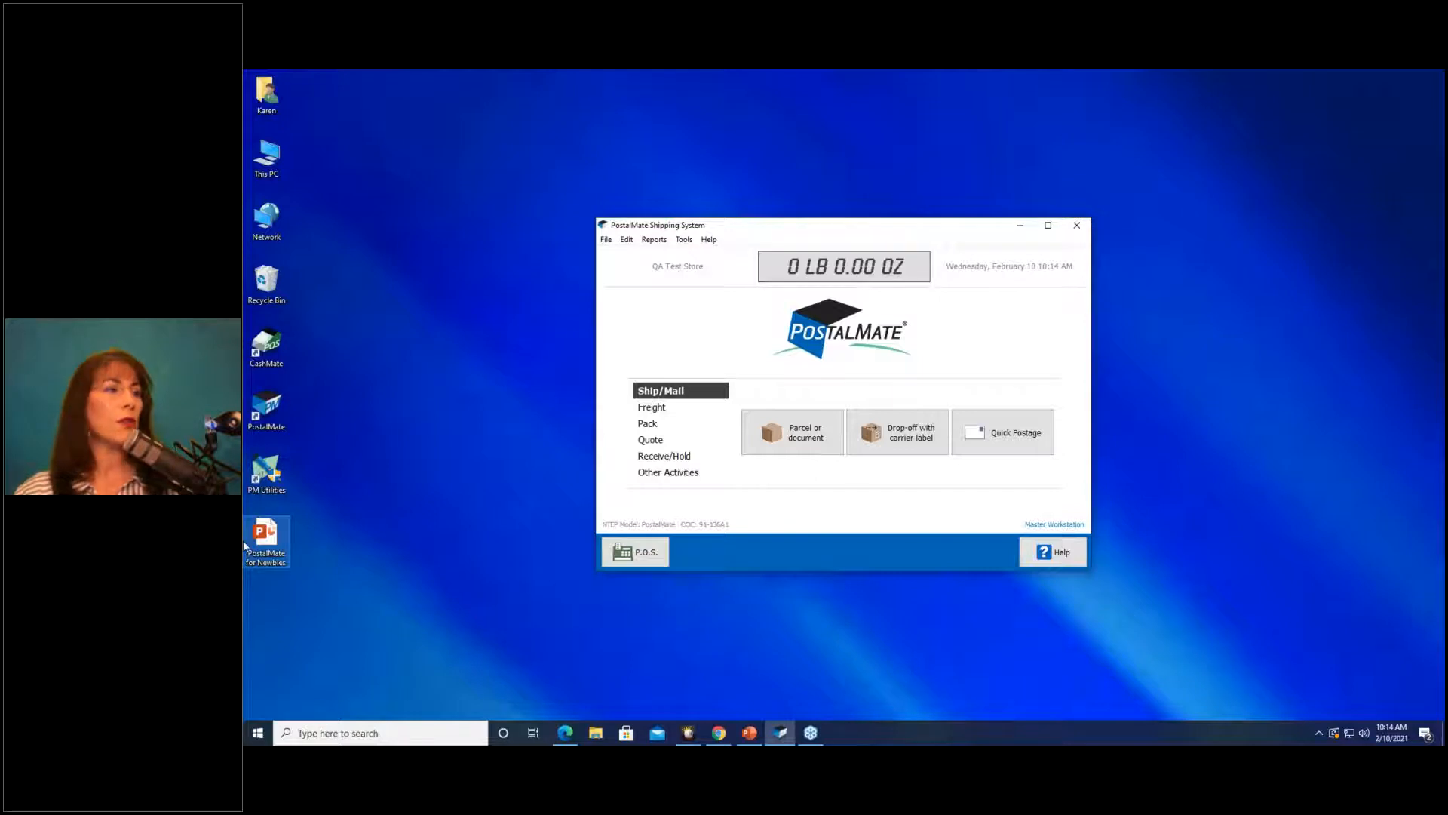
Launch CashMate, switch to shipping, and open the PostalMate P.O.S. Register.
{"action": "double_click", "coordinate": [278, 344]}
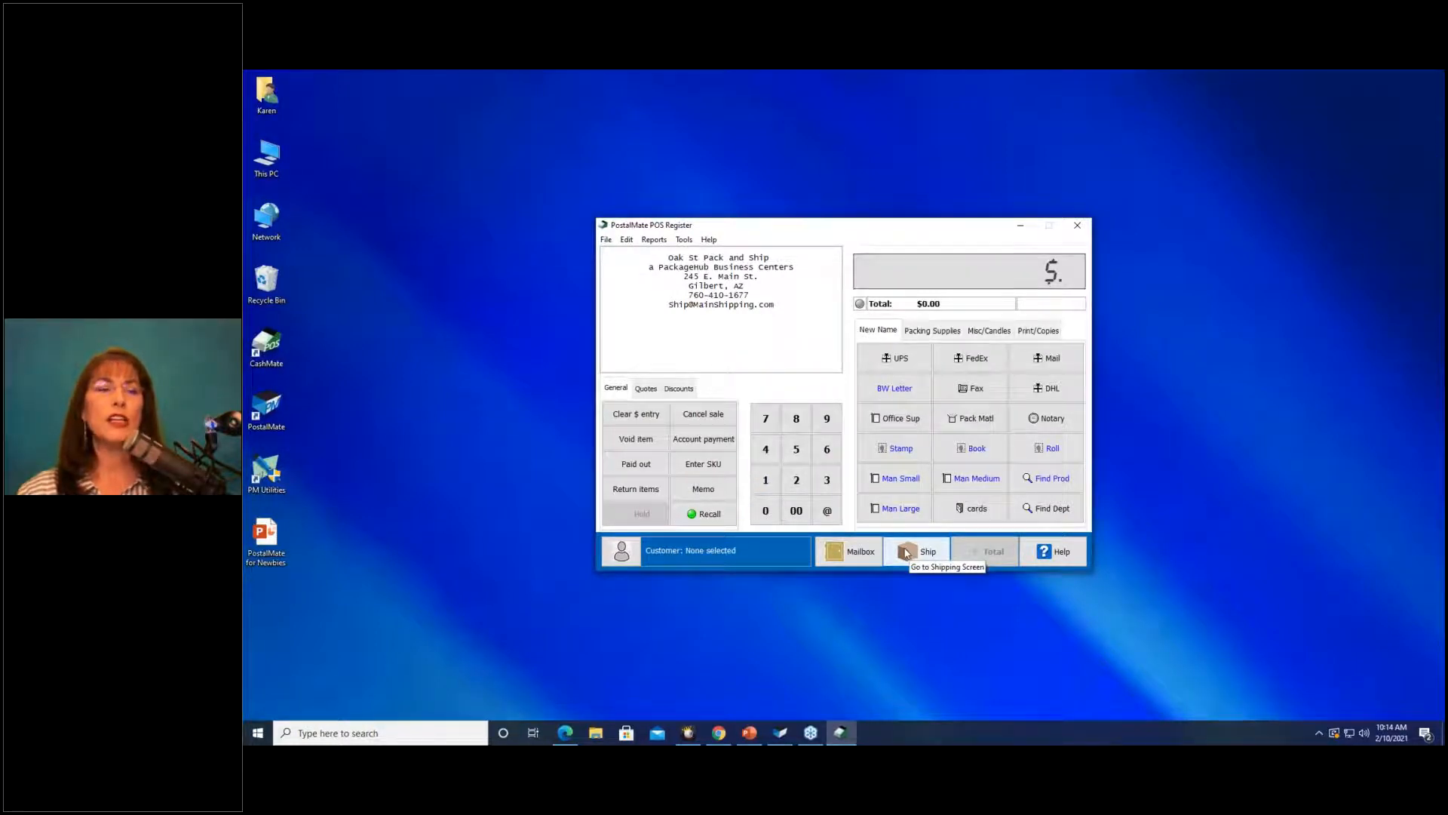
{"action": "left_click", "coordinate": [910, 556]}
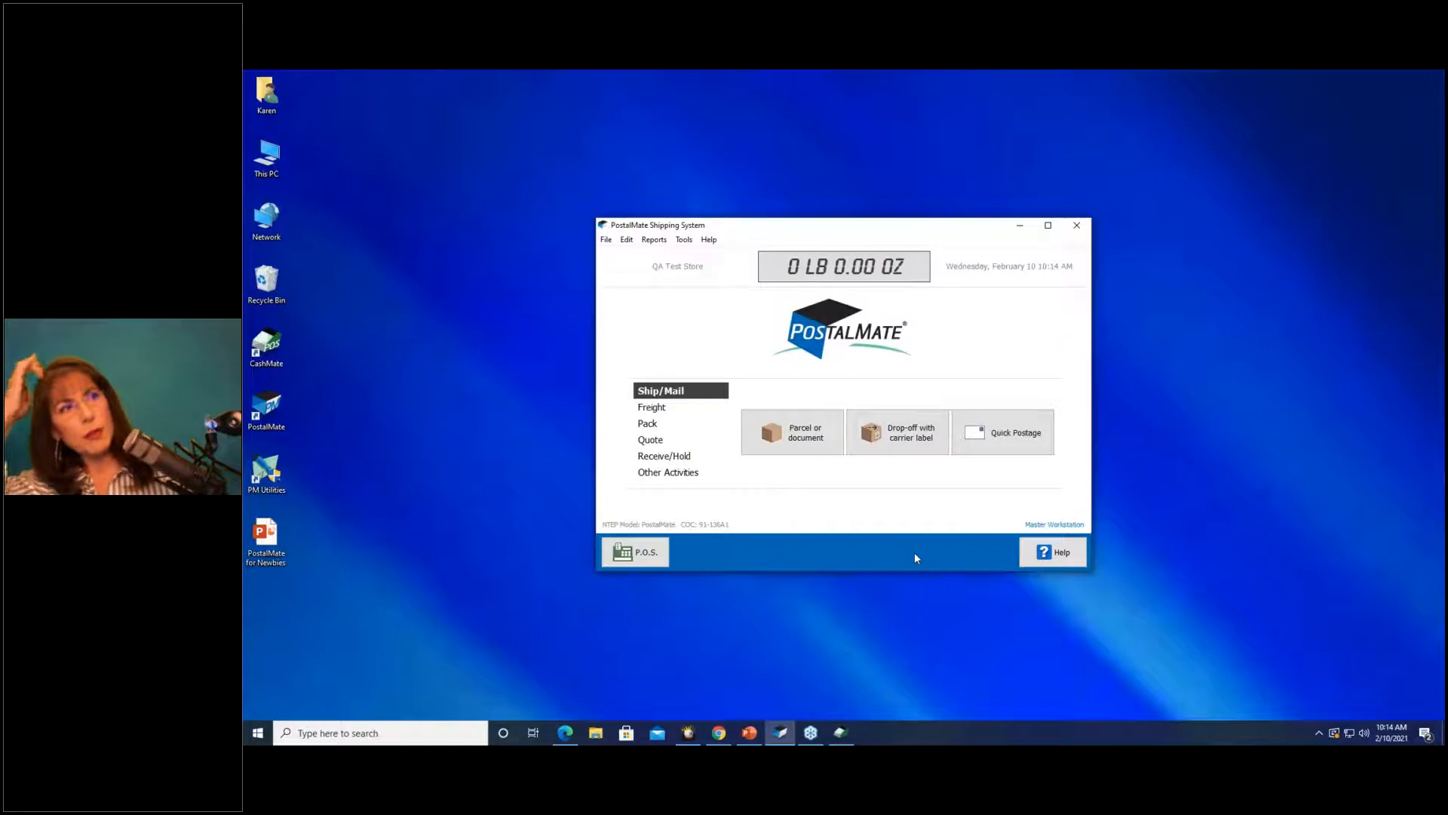
{"action": "left_click", "coordinate": [618, 554]}
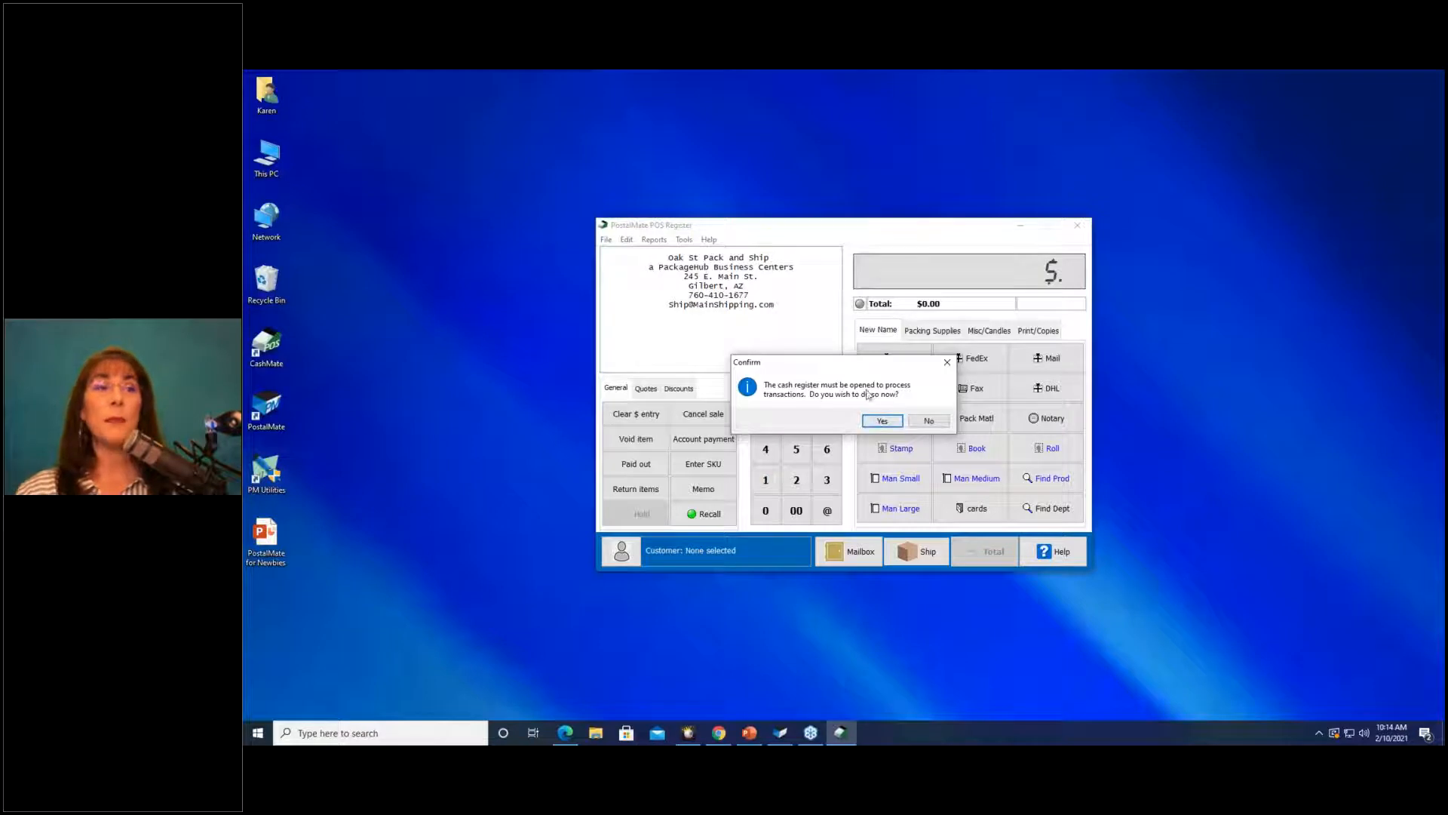
Decline the cash prompt, open the register day with 100.00 in the drawer, and return to shipping.
{"action": "left_click", "coordinate": [928, 420]}
{"action": "left_click", "coordinate": [605, 240]}
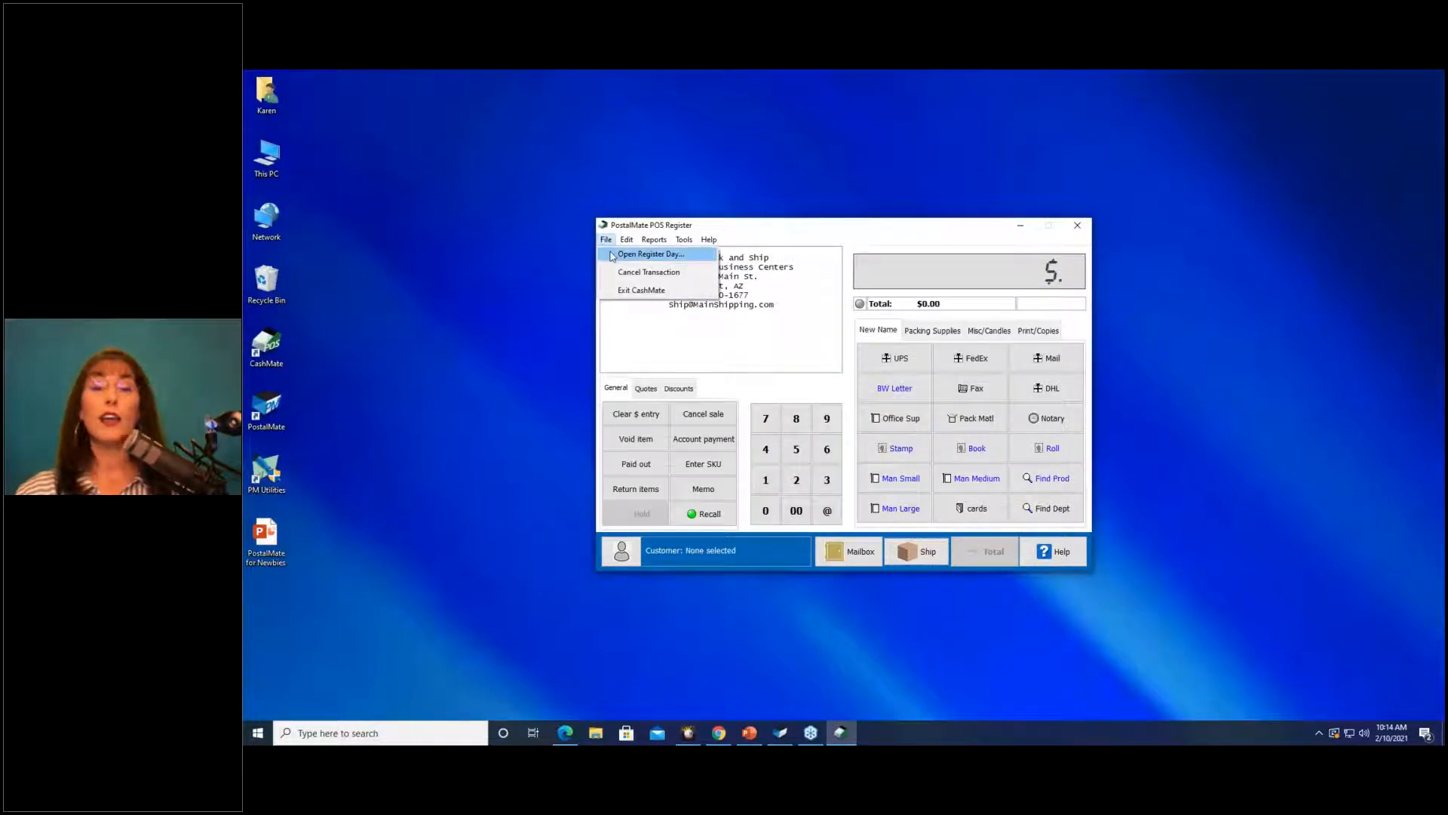
{"action": "left_click", "coordinate": [649, 254]}
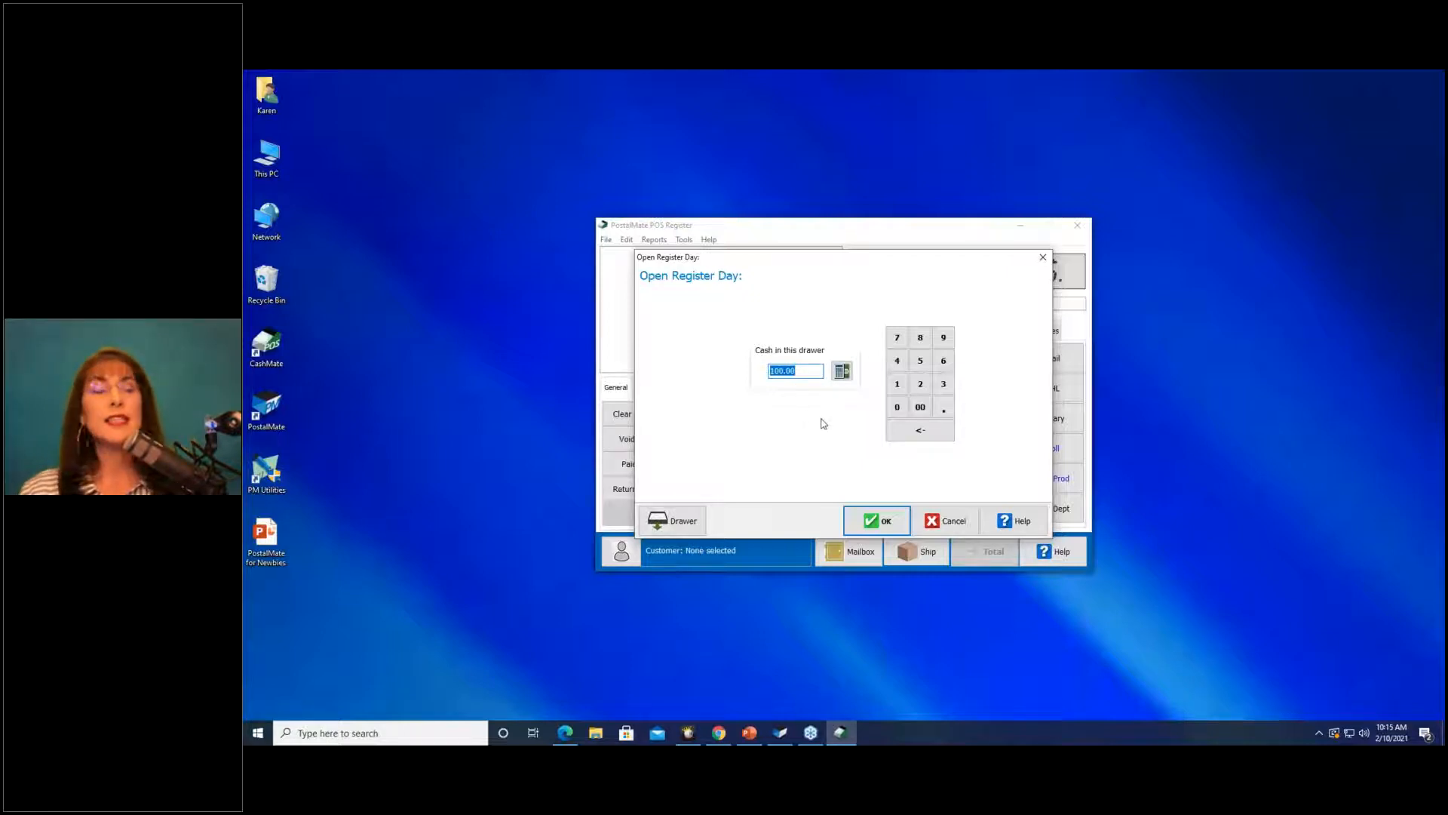
{"action": "left_click", "coordinate": [842, 371]}
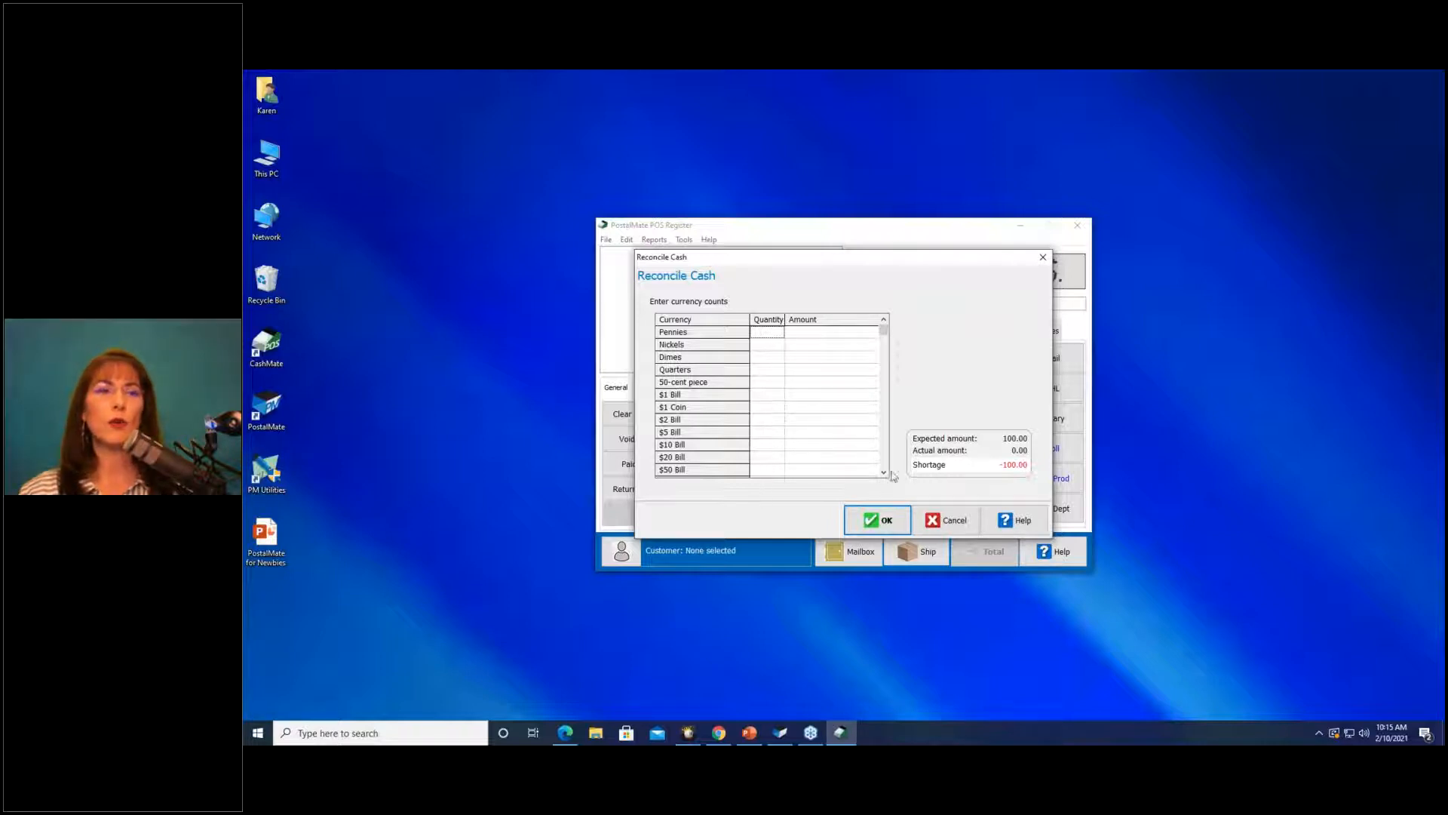
{"action": "left_click", "coordinate": [953, 519]}
{"action": "left_click_drag", "start_coordinate": [807, 370], "coordinate": [739, 364]}
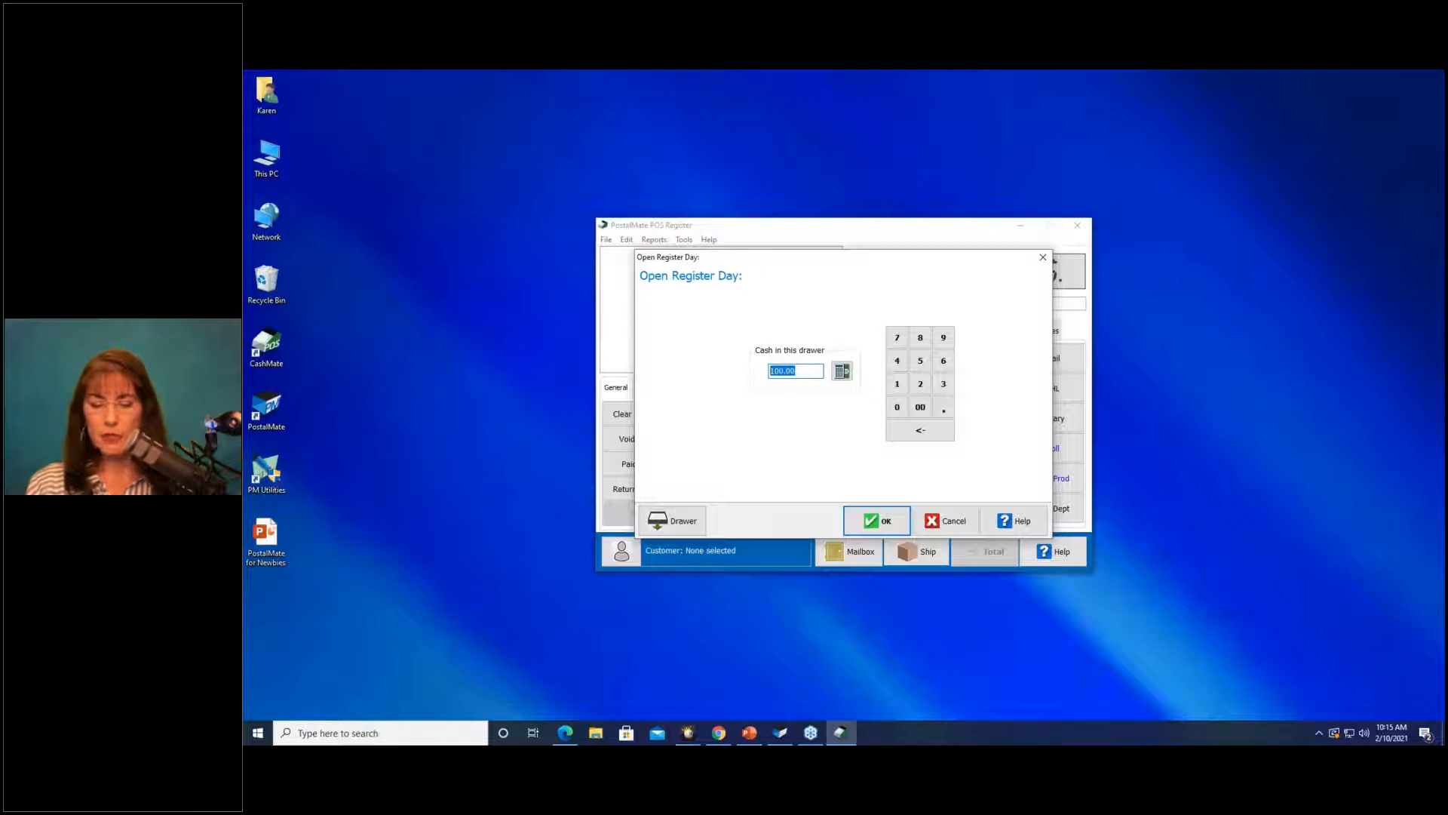
{"action": "left_click", "coordinate": [875, 519]}
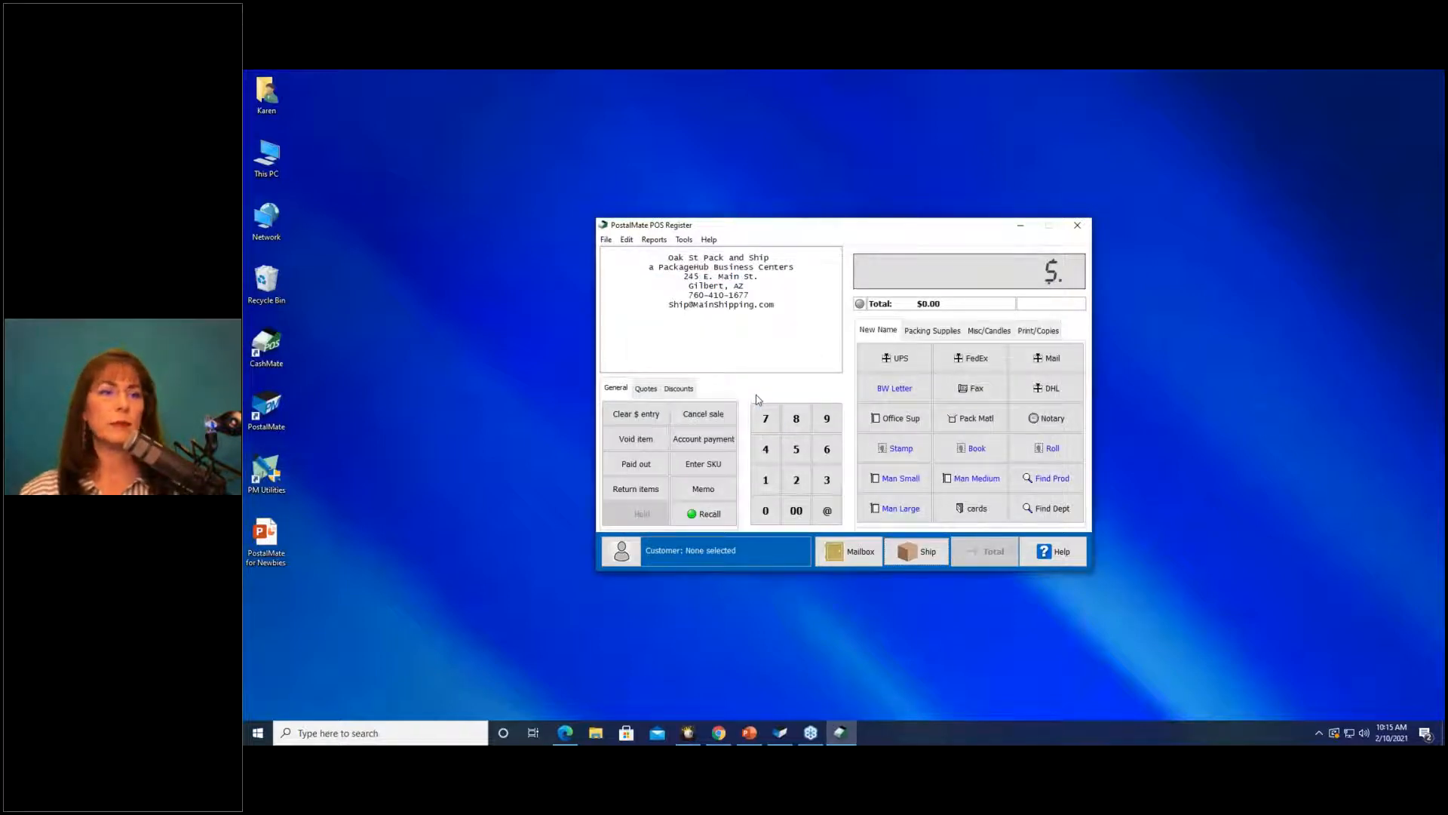
{"action": "left_click", "coordinate": [903, 559]}
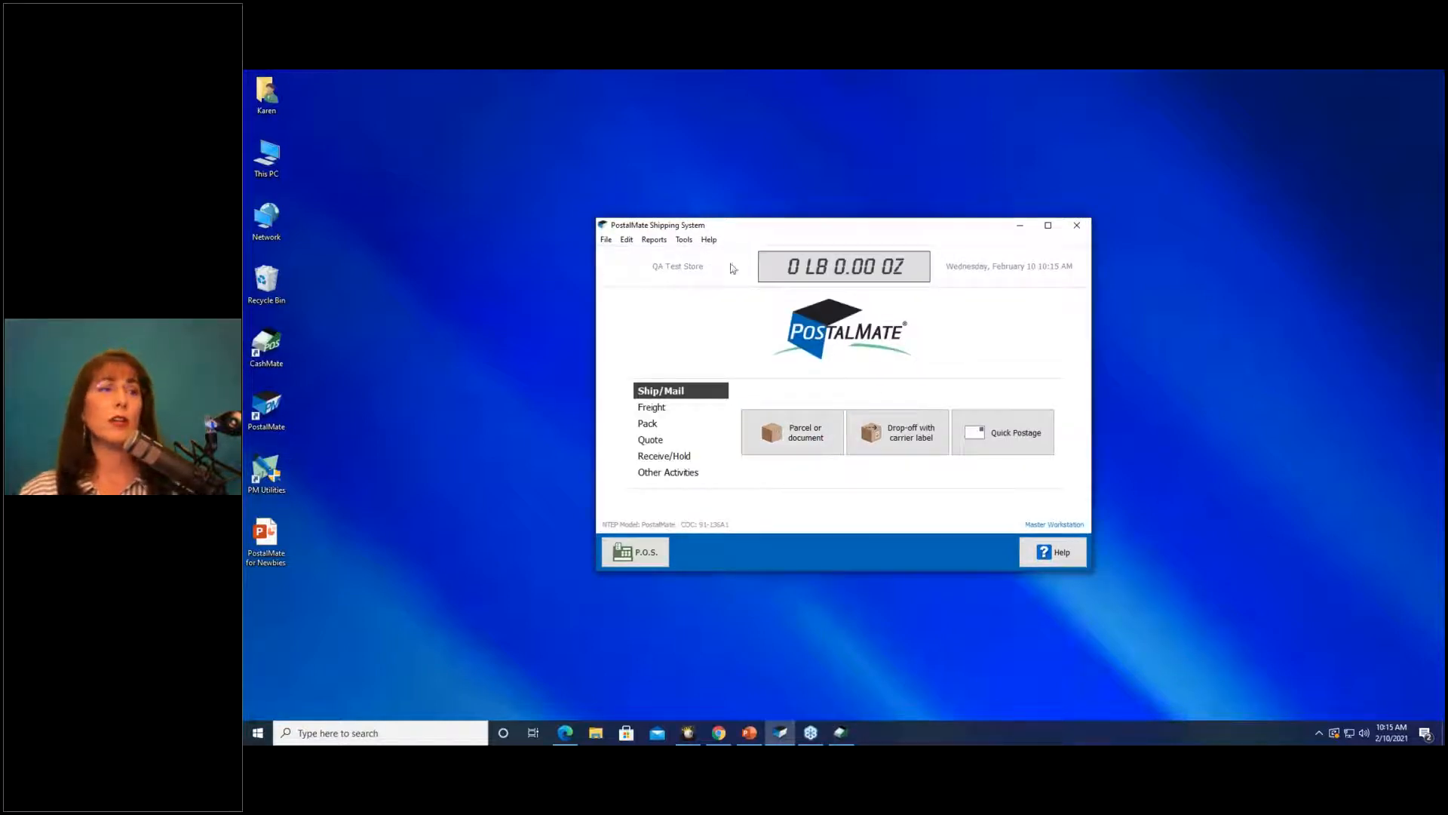
In Station Settings, set transaction screen size to Dynamic scaling (largest), save, and restart PostalMate.
{"action": "left_click", "coordinate": [684, 240]}
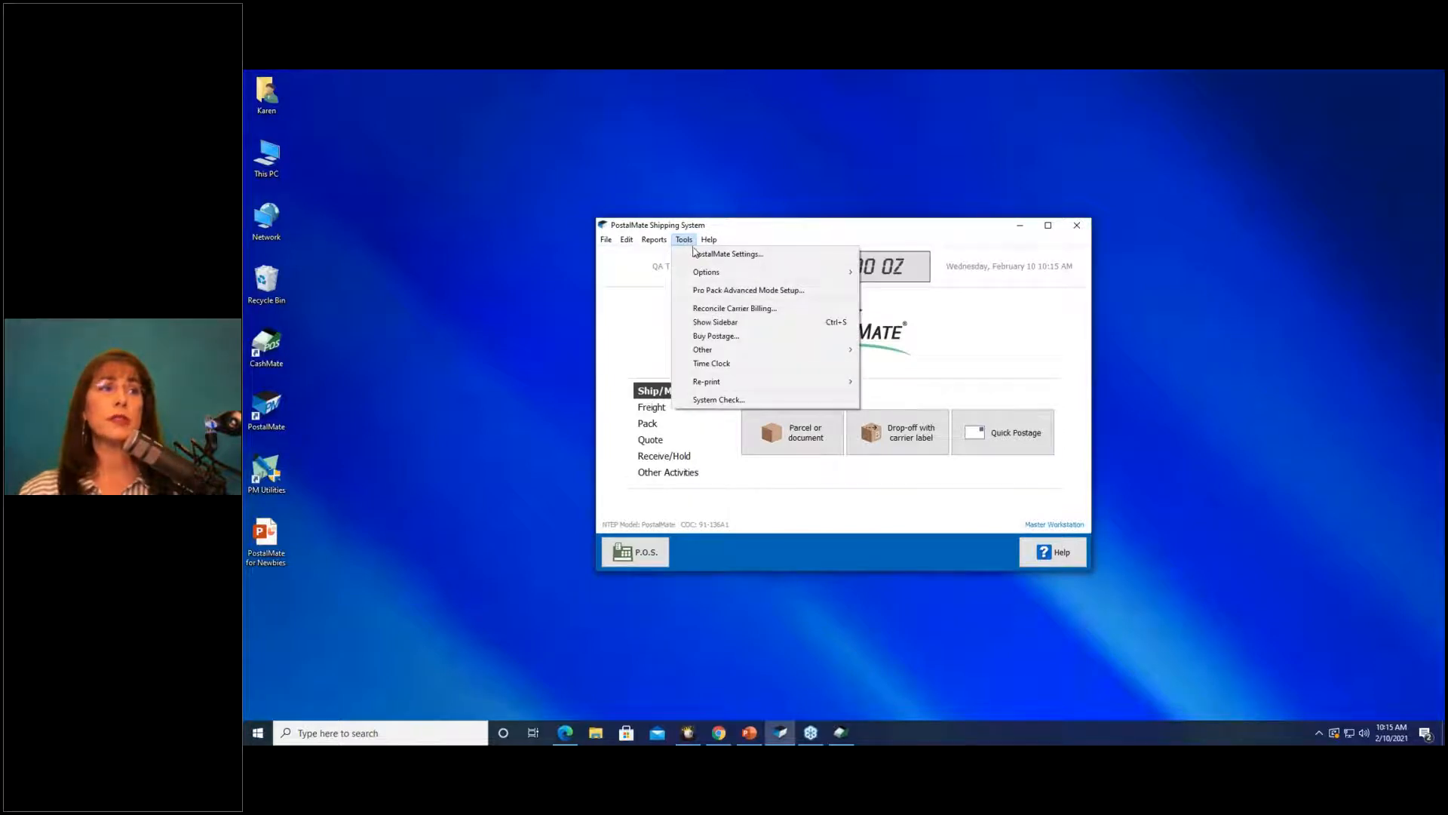
{"action": "left_click", "coordinate": [727, 254]}
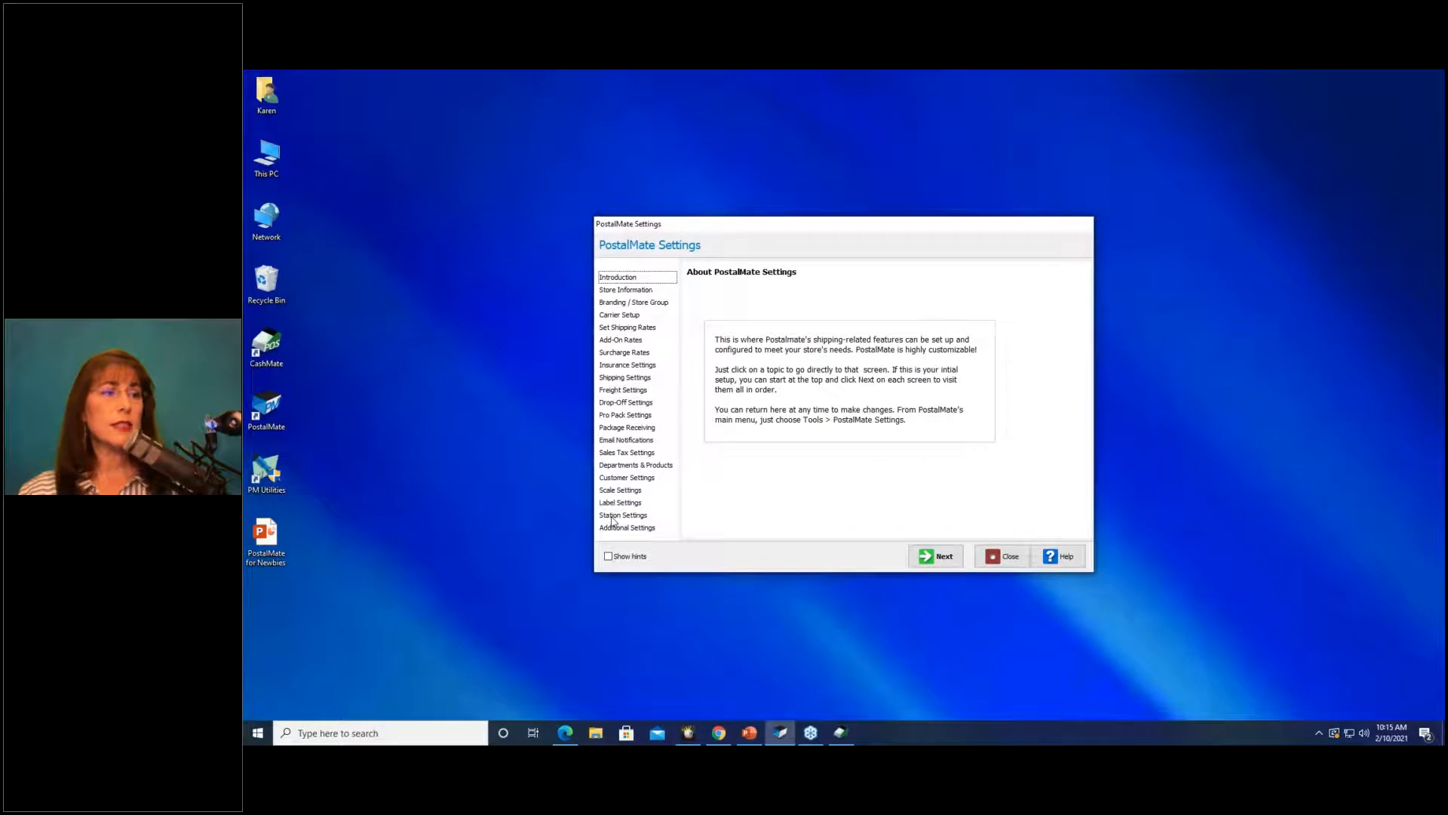
{"action": "left_click", "coordinate": [616, 516]}
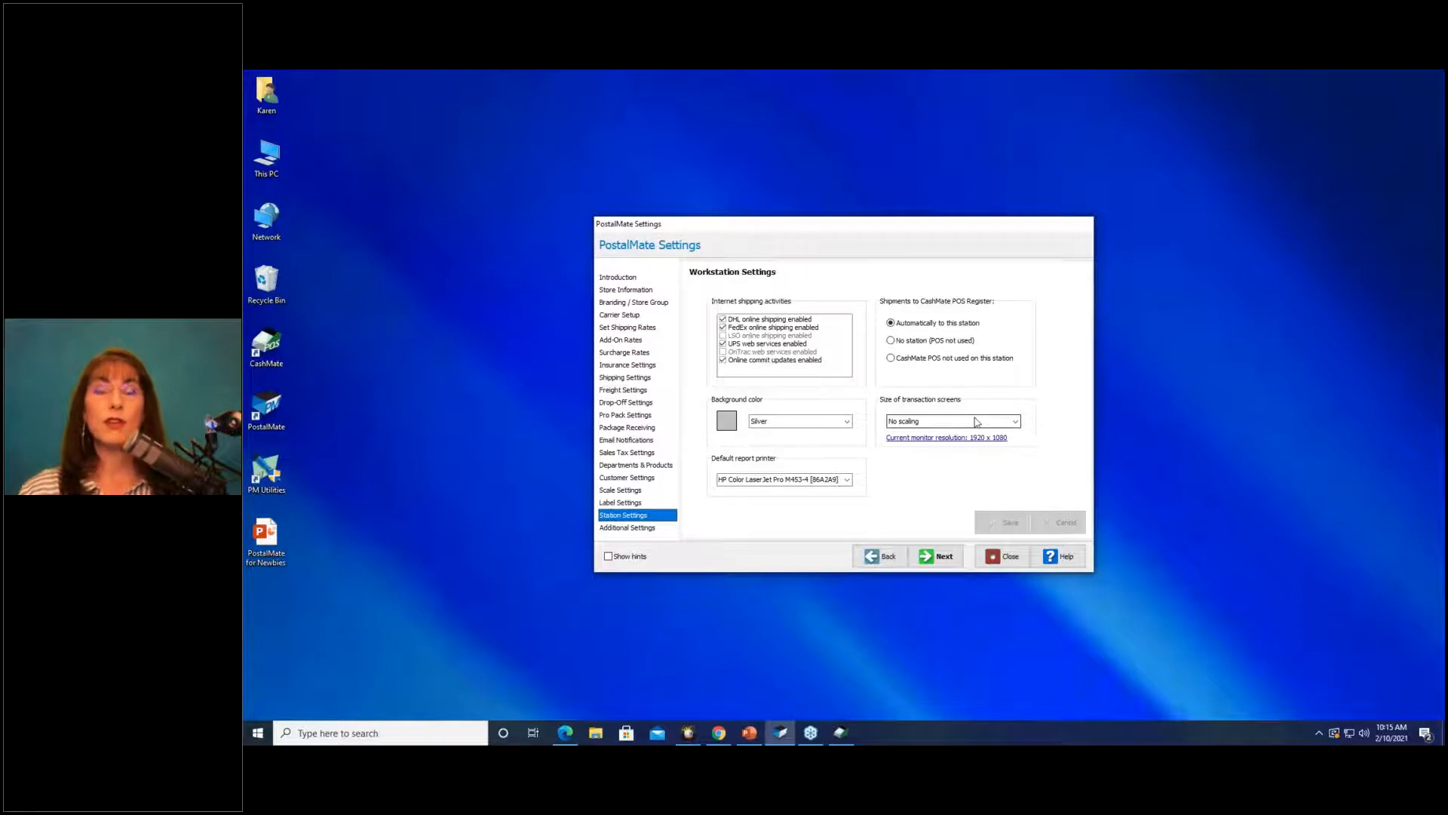
{"action": "left_click", "coordinate": [1016, 421]}
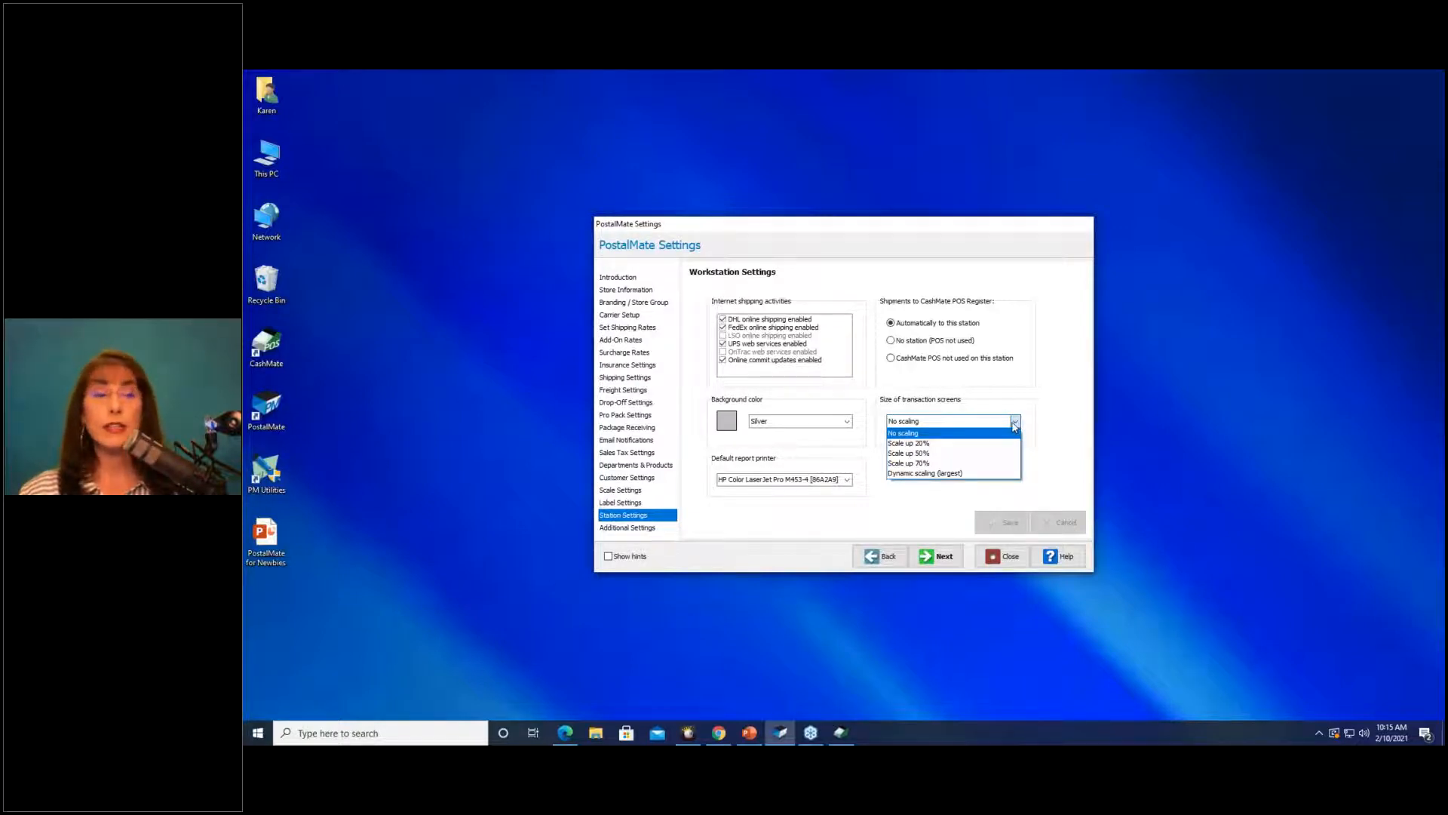
{"action": "left_click", "coordinate": [957, 474]}
{"action": "left_click", "coordinate": [1002, 523]}
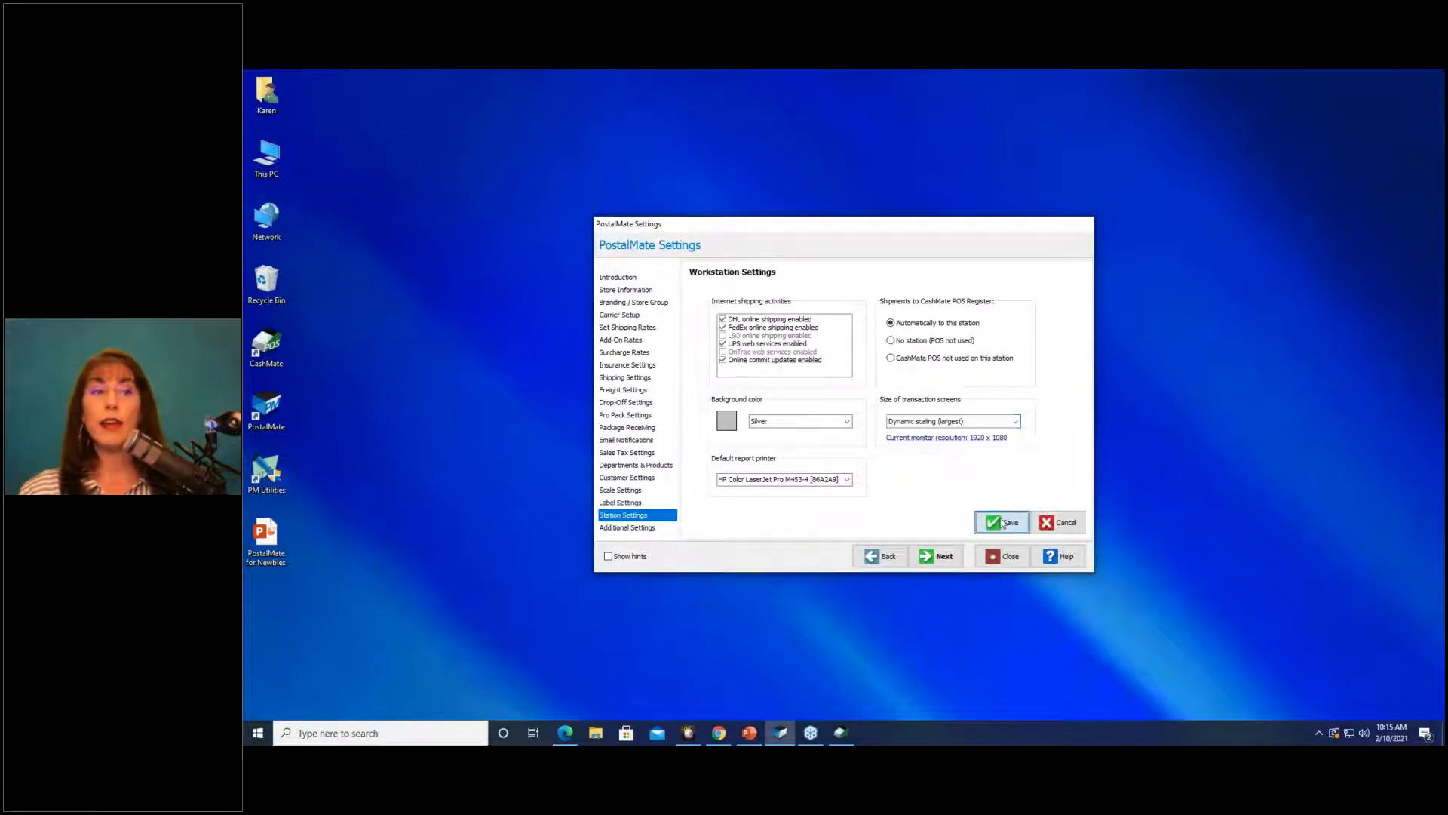
{"action": "left_click", "coordinate": [880, 426]}
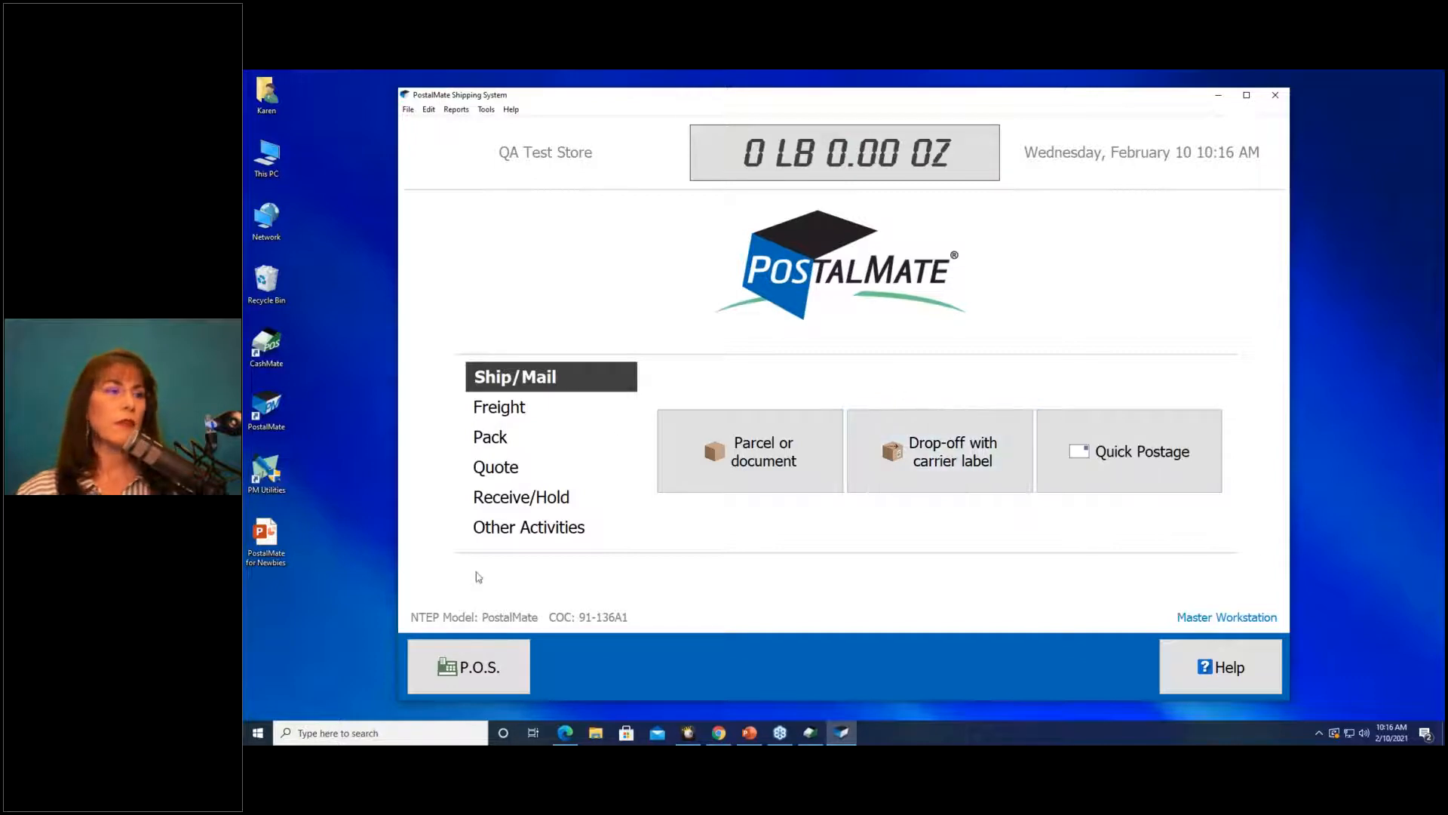
{"action": "left_click", "coordinate": [488, 648]}
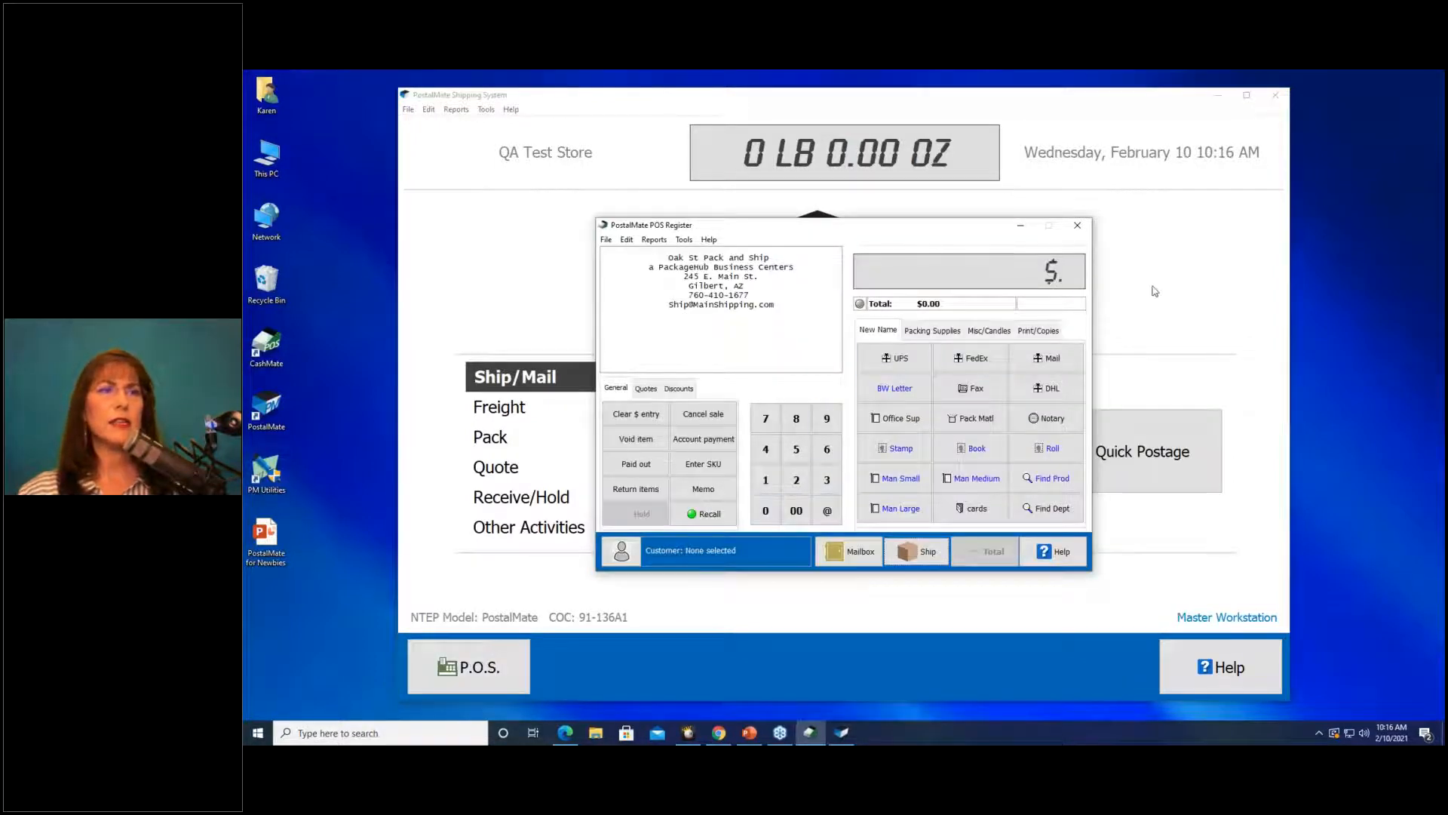
{"action": "left_click", "coordinate": [1081, 233]}
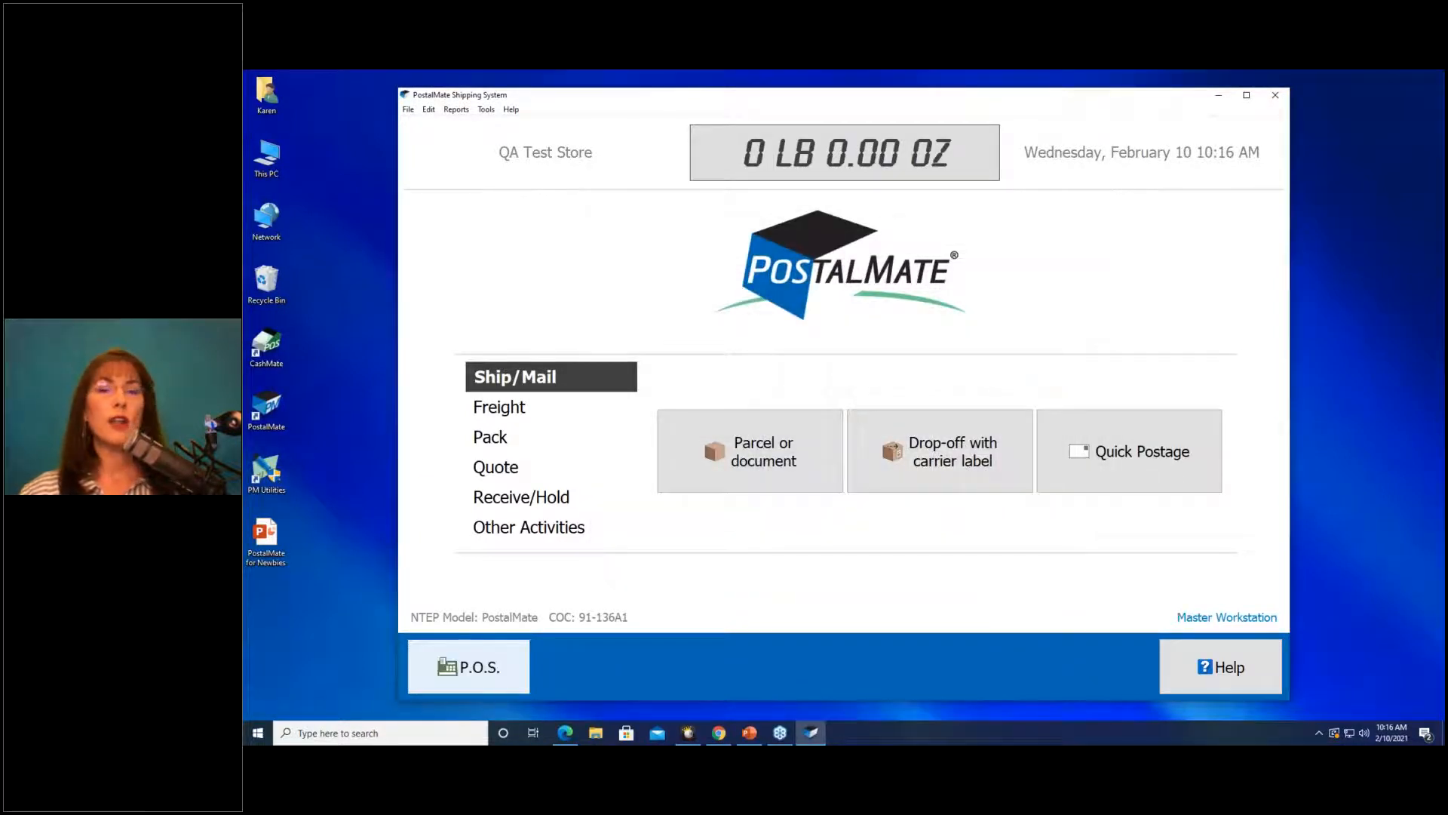
{"action": "left_click", "coordinate": [466, 669]}
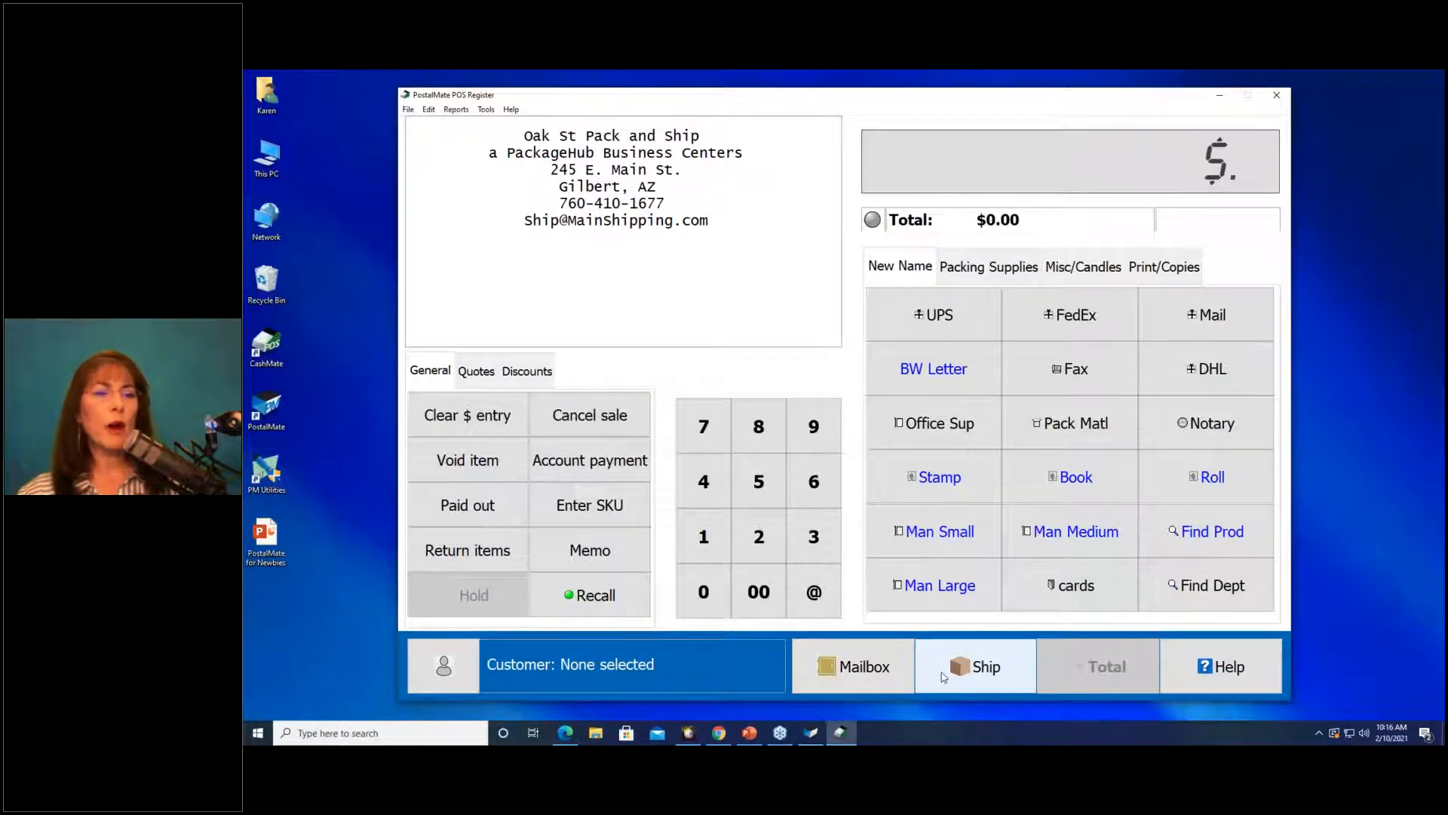
{"action": "left_click", "coordinate": [977, 663]}
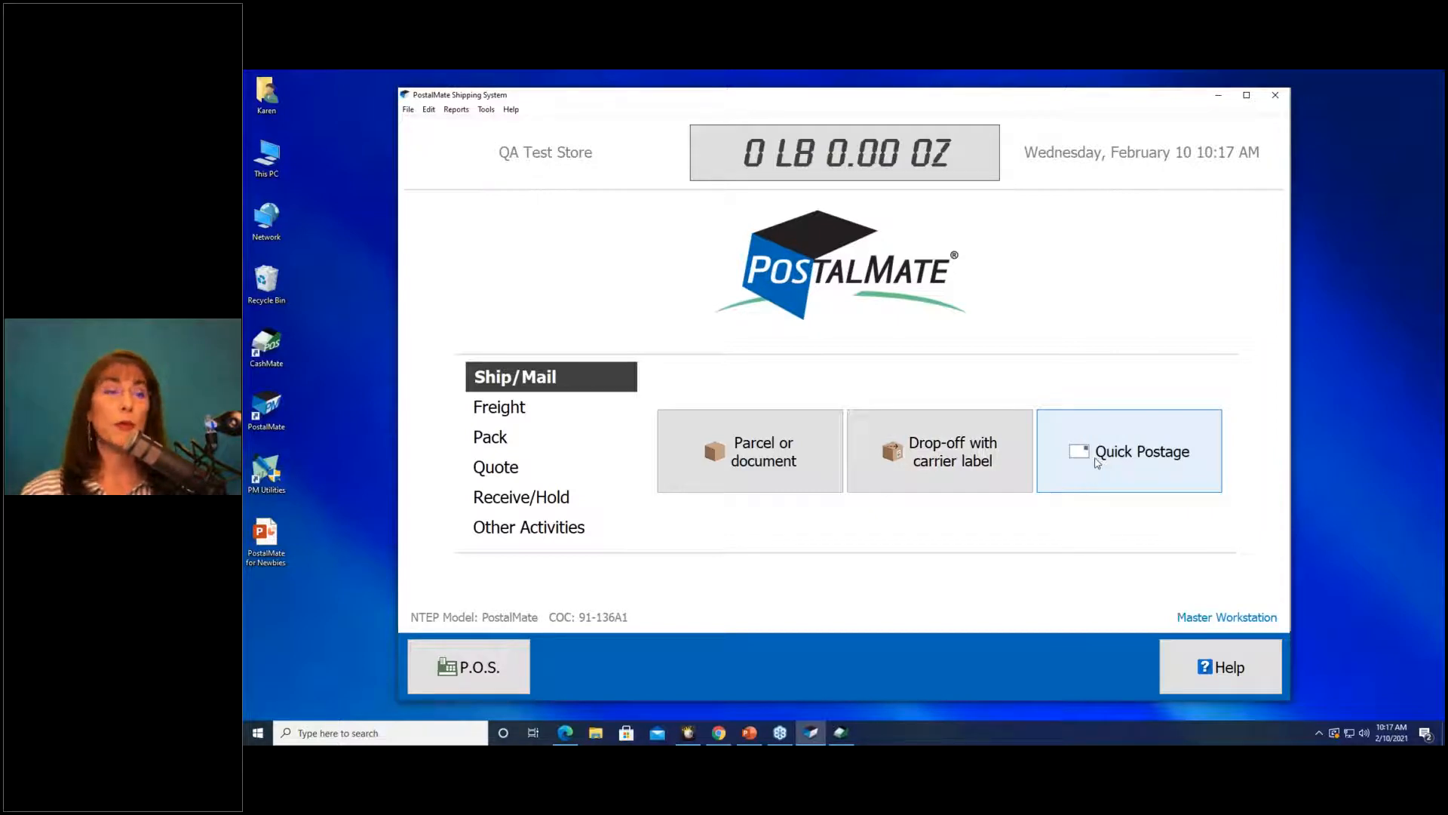
{"action": "left_click", "coordinate": [506, 414]}
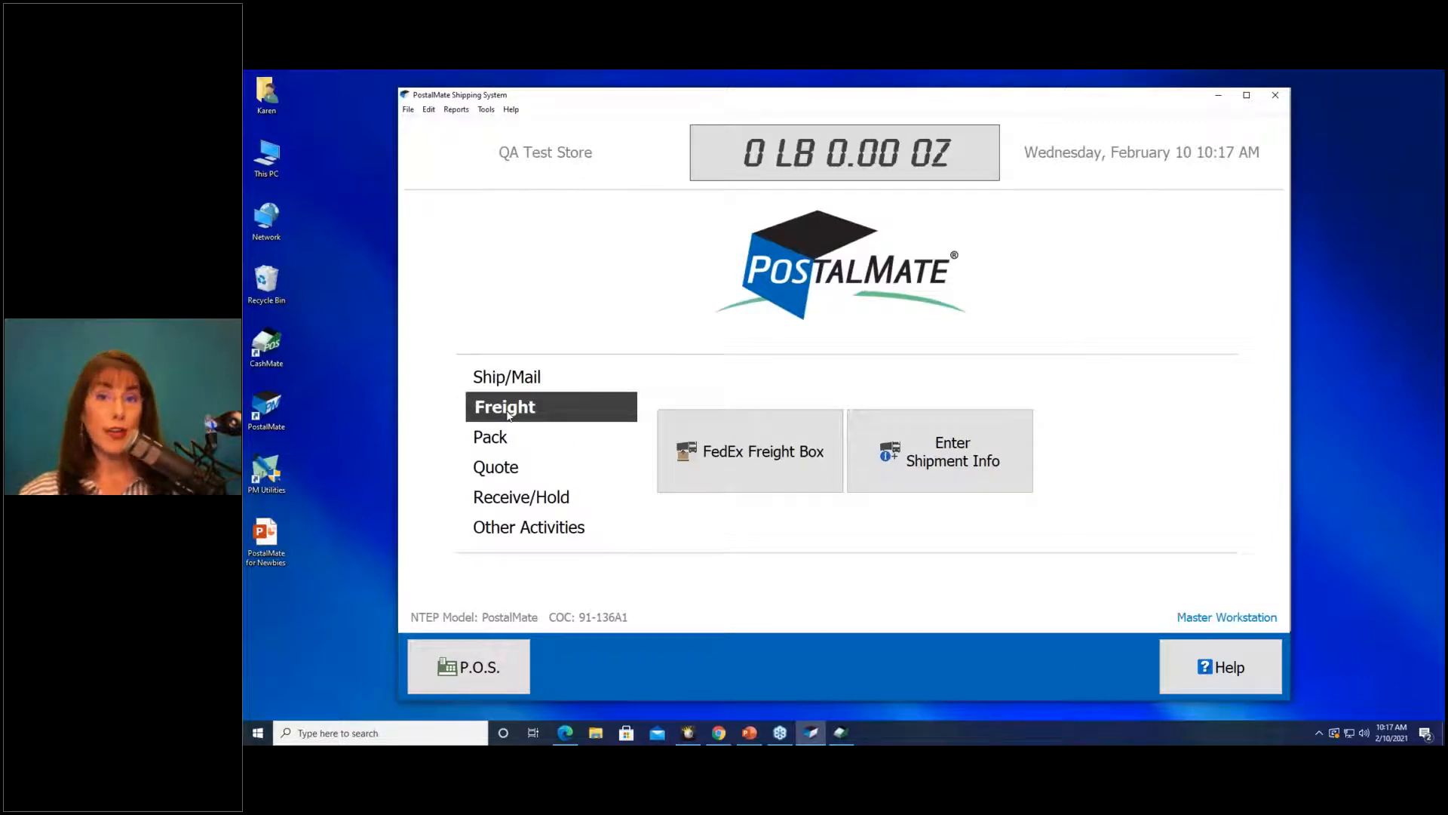
{"action": "left_click", "coordinate": [497, 444]}
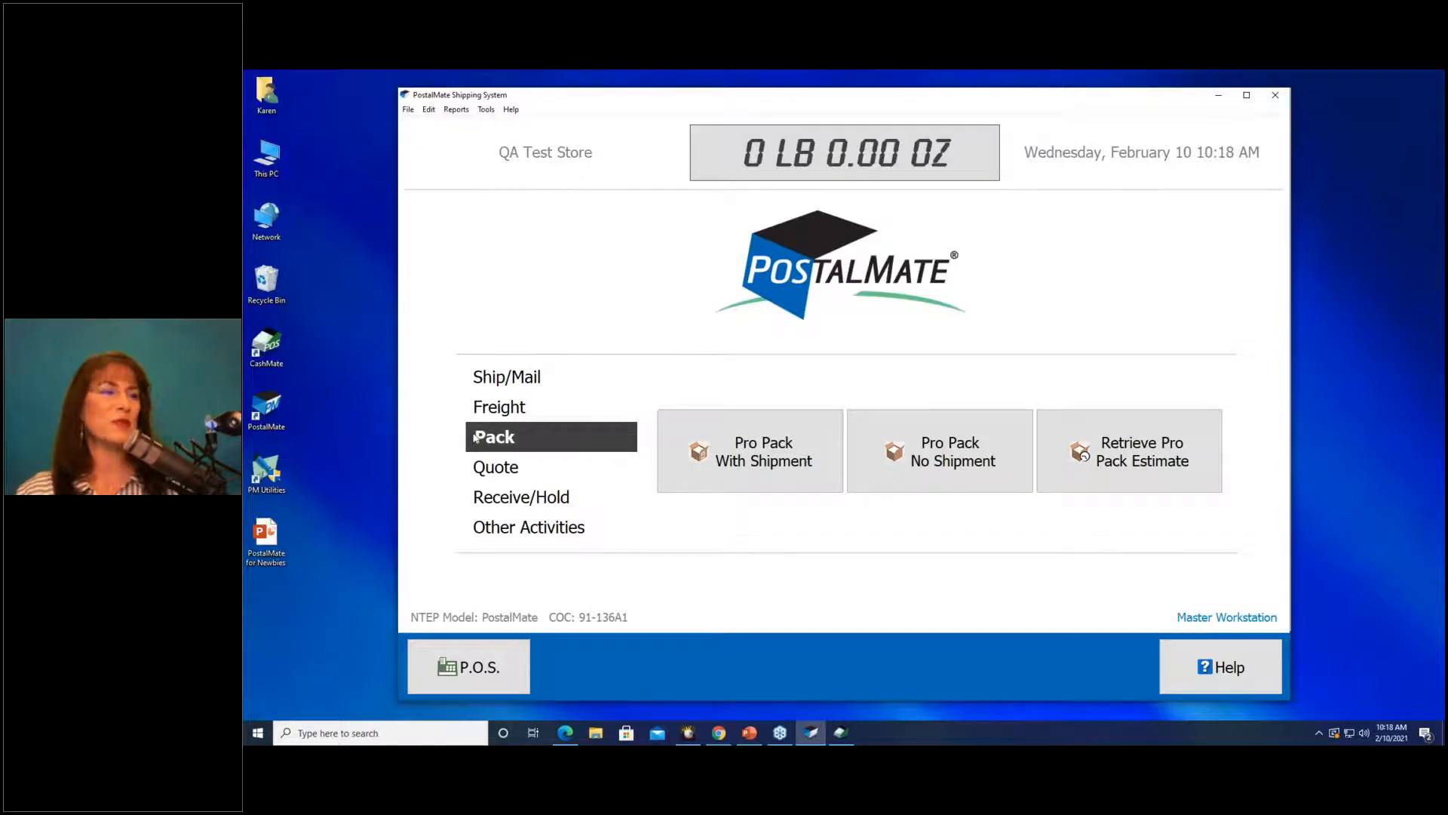
{"action": "left_click", "coordinate": [501, 474]}
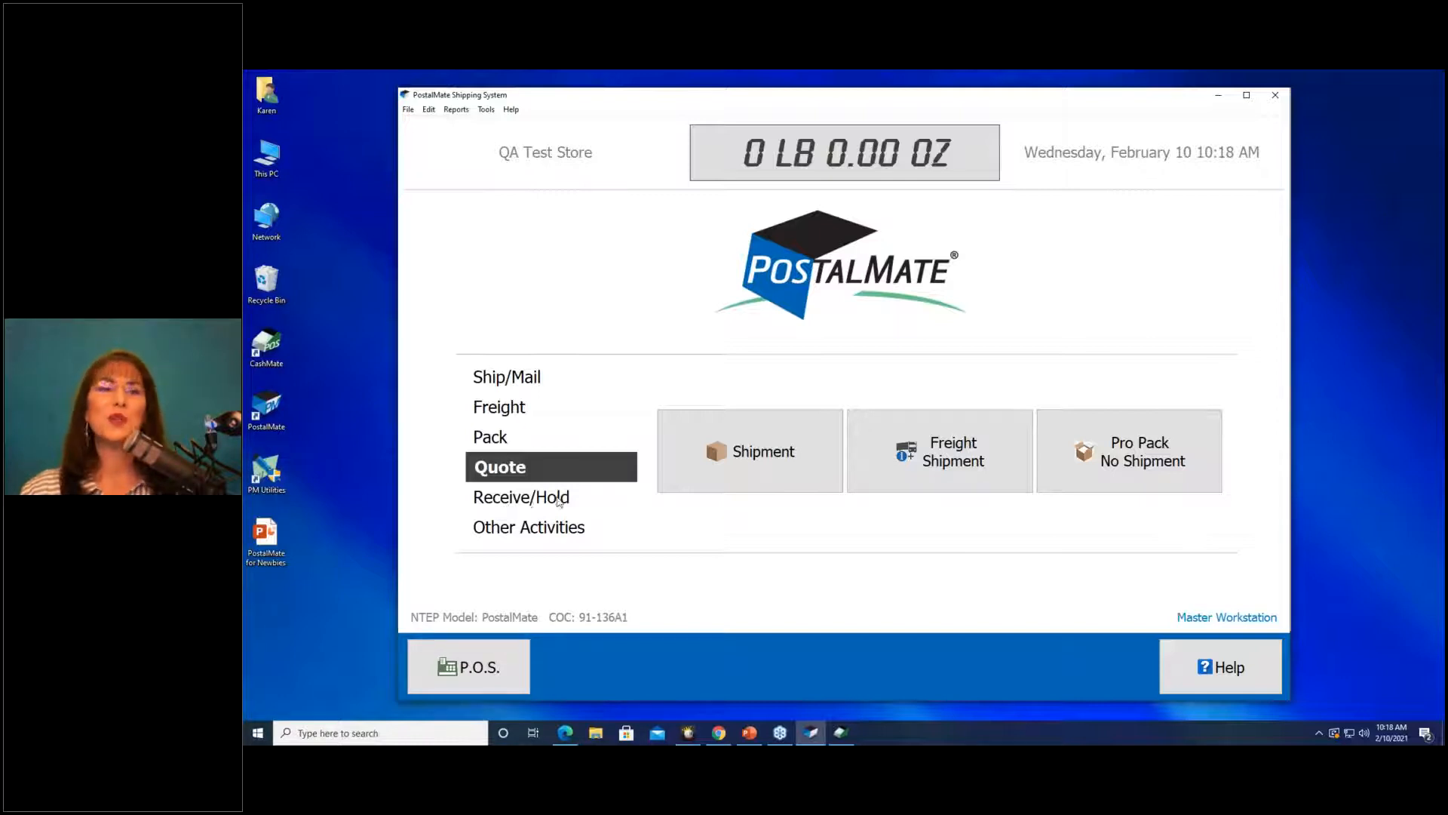
{"action": "left_click", "coordinate": [522, 536]}
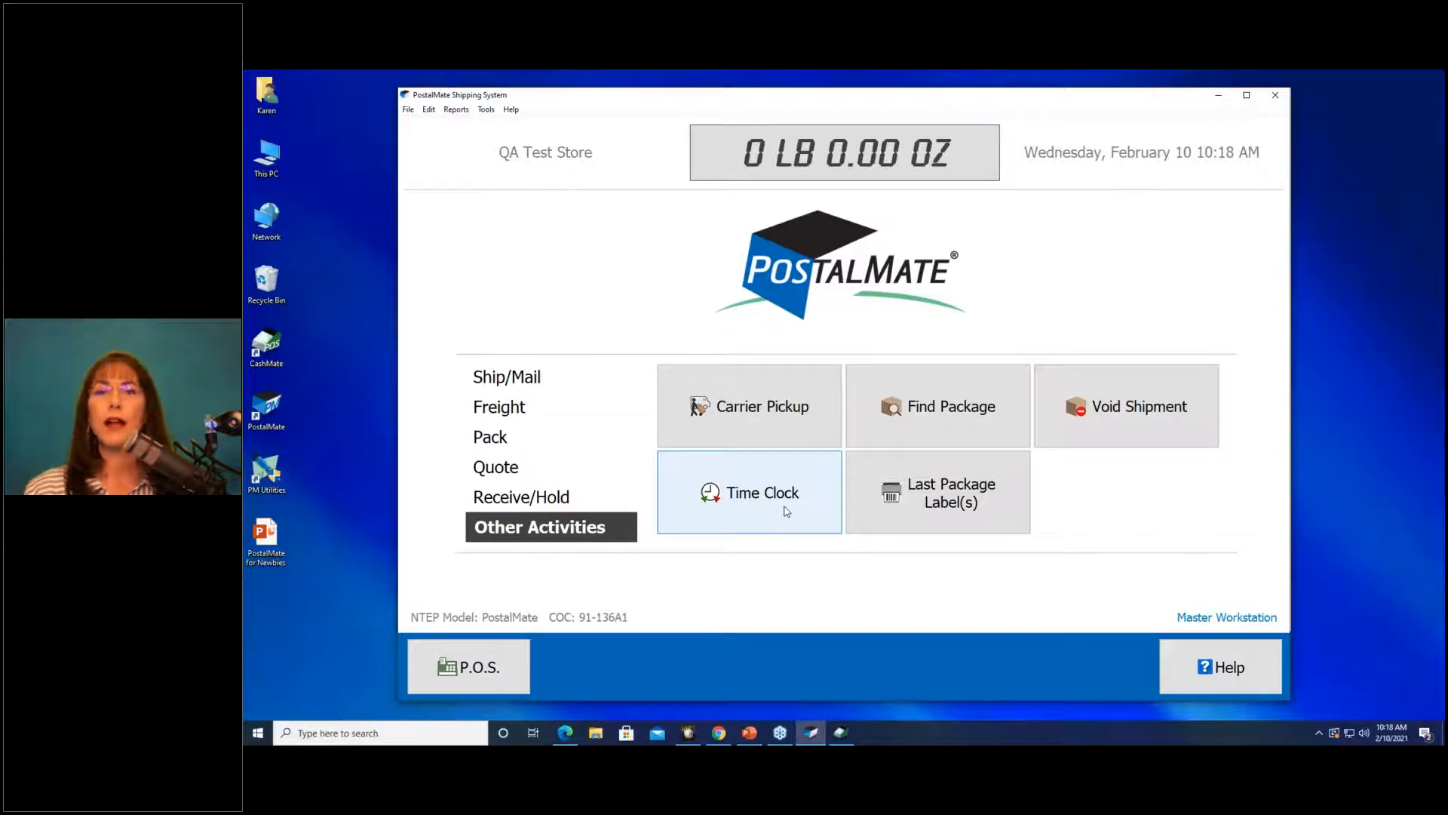
{"action": "left_click", "coordinate": [513, 380]}
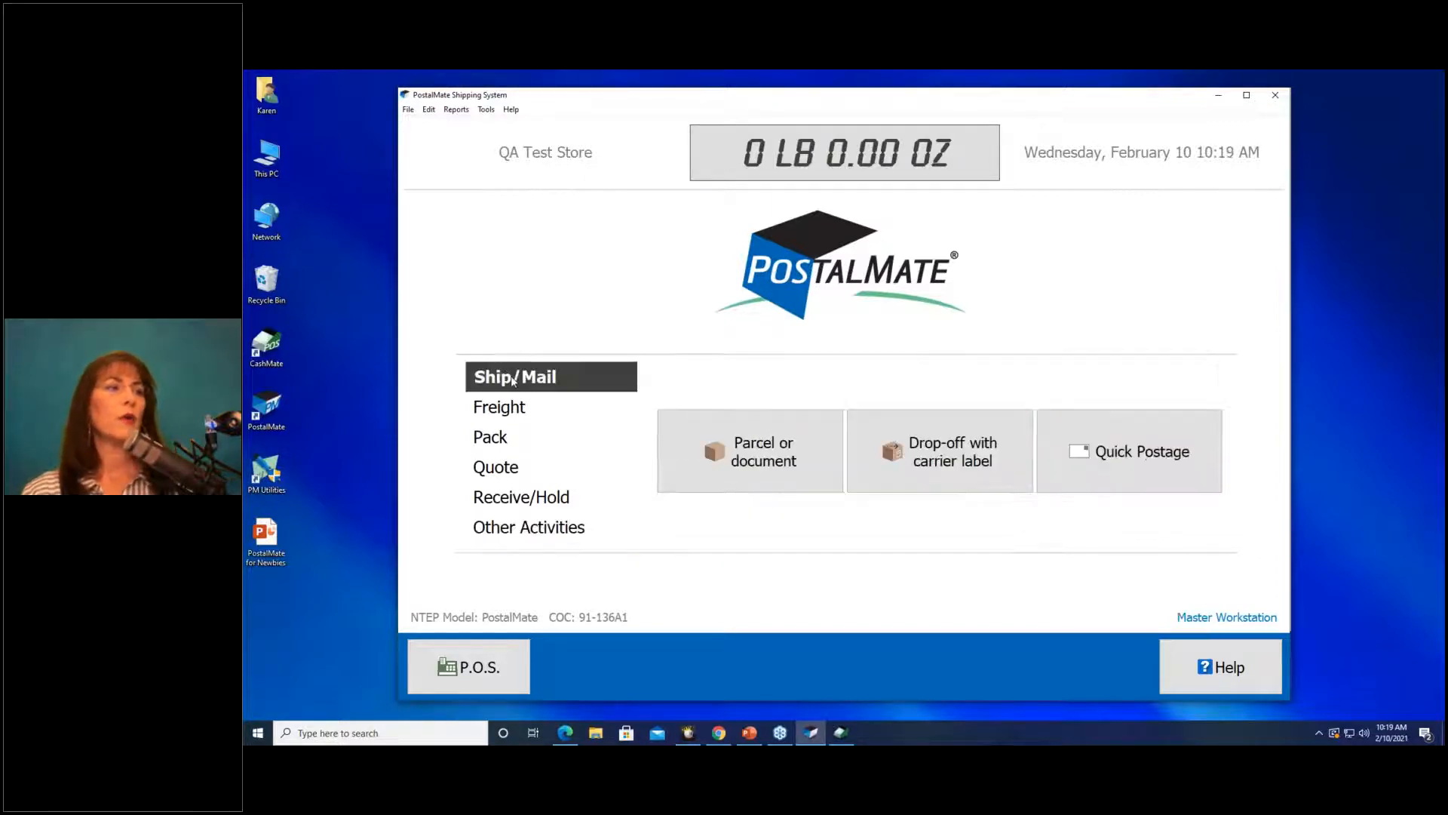
Start a parcel shipment, search customers by last name, and choose the San Marcos customer.
{"action": "left_click", "coordinate": [721, 451]}
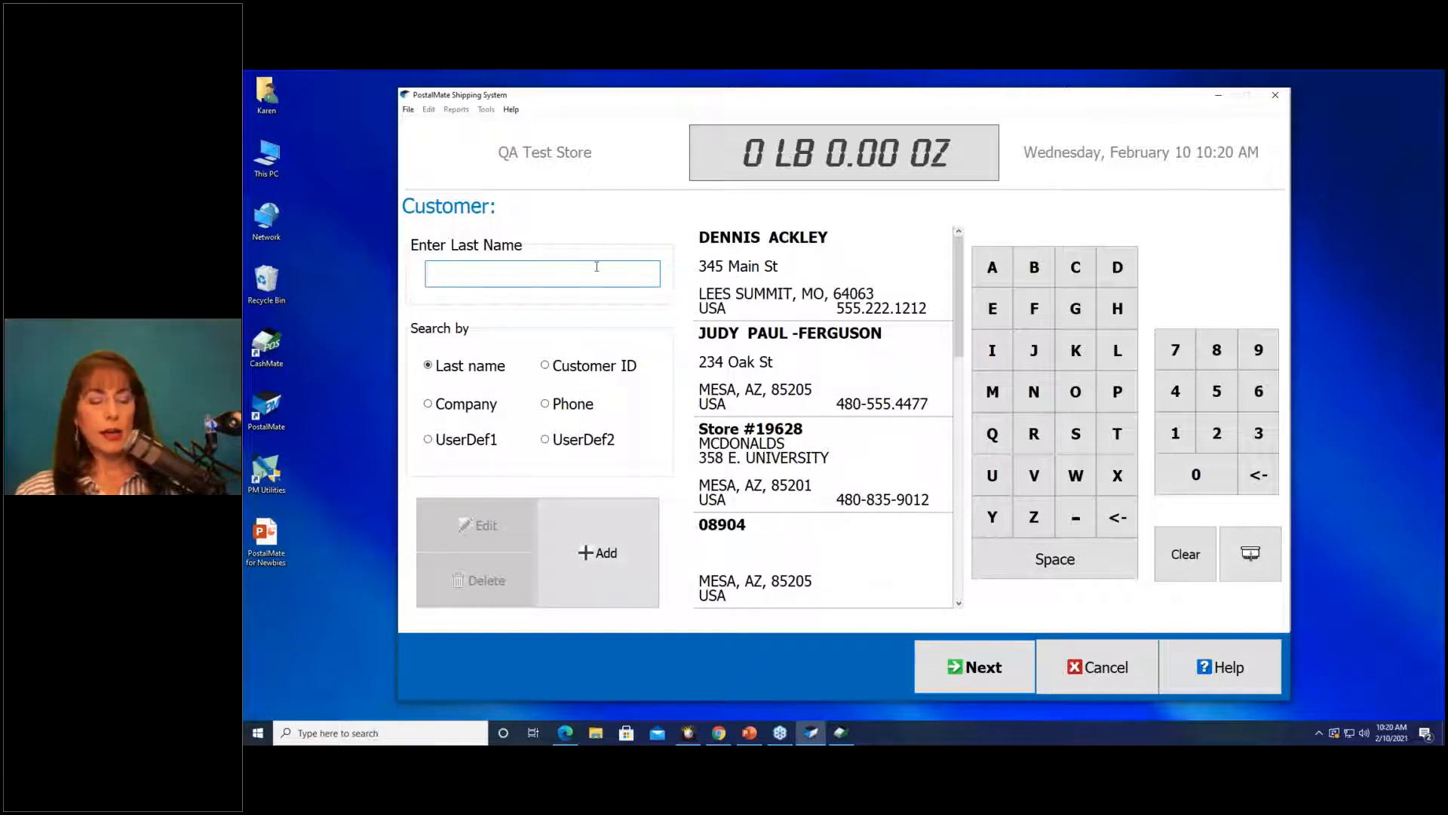
{"action": "type", "text": "Gr"}
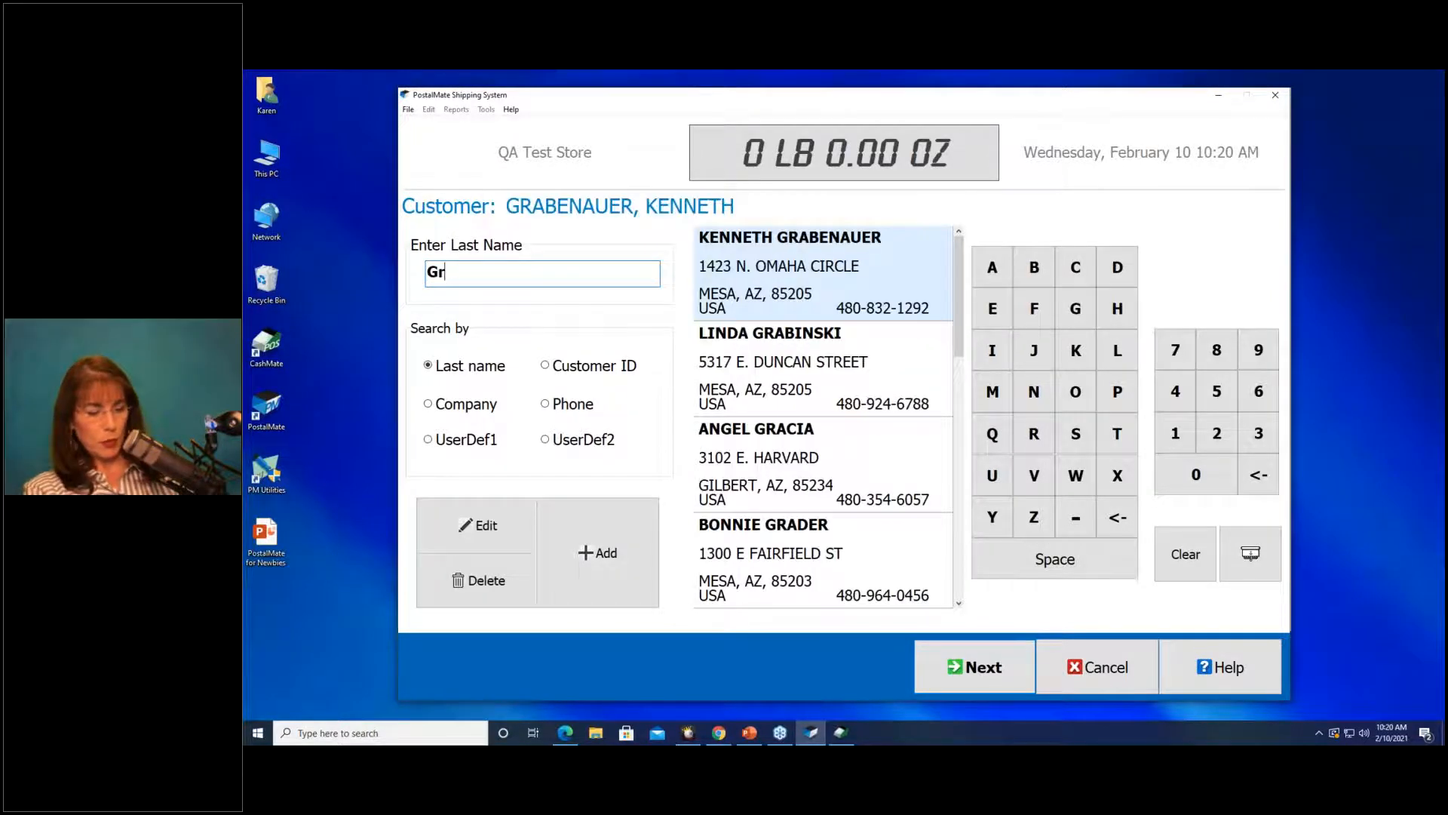
{"action": "type", "text": "ant"}
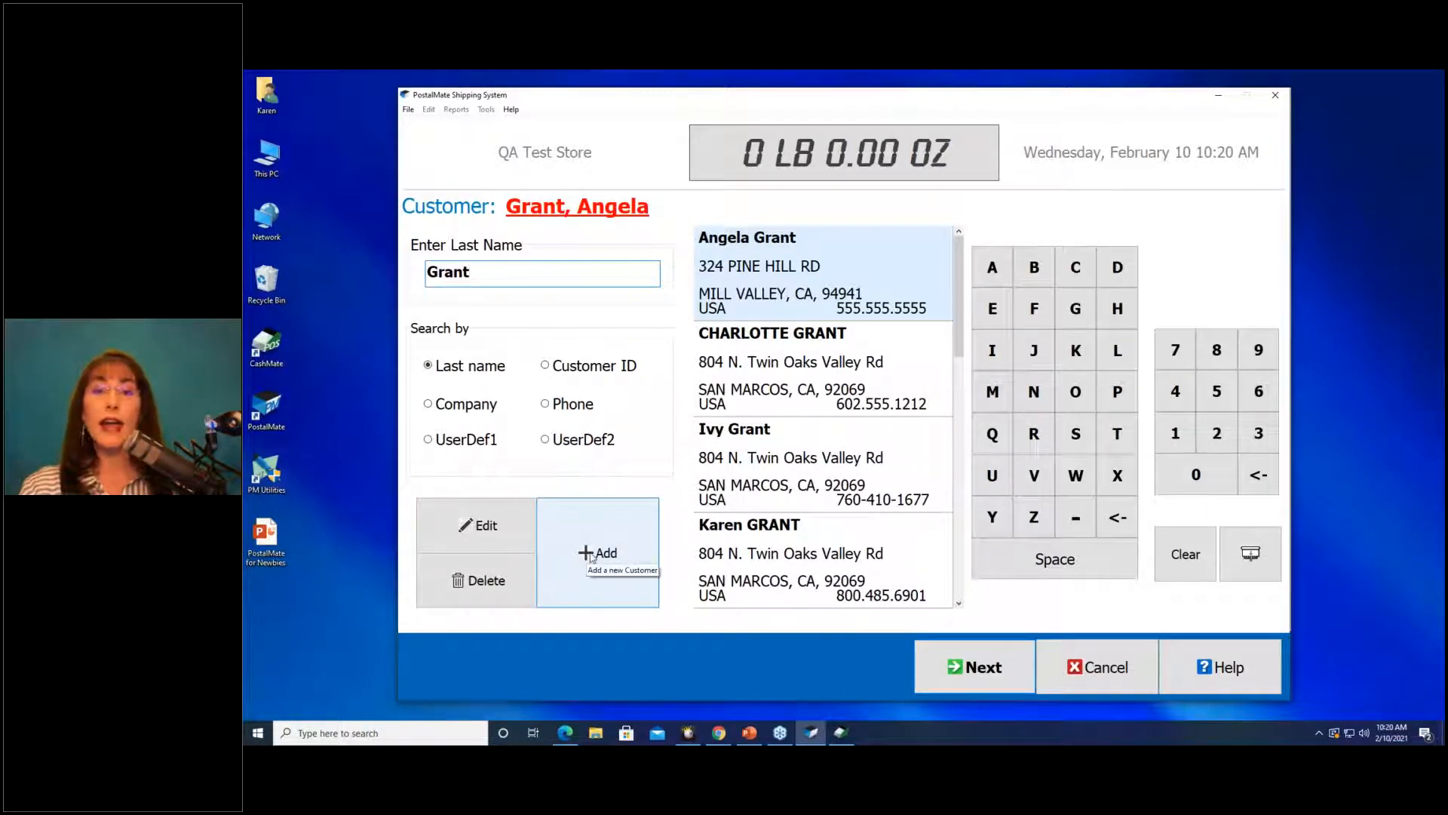
{"action": "left_click", "coordinate": [768, 454]}
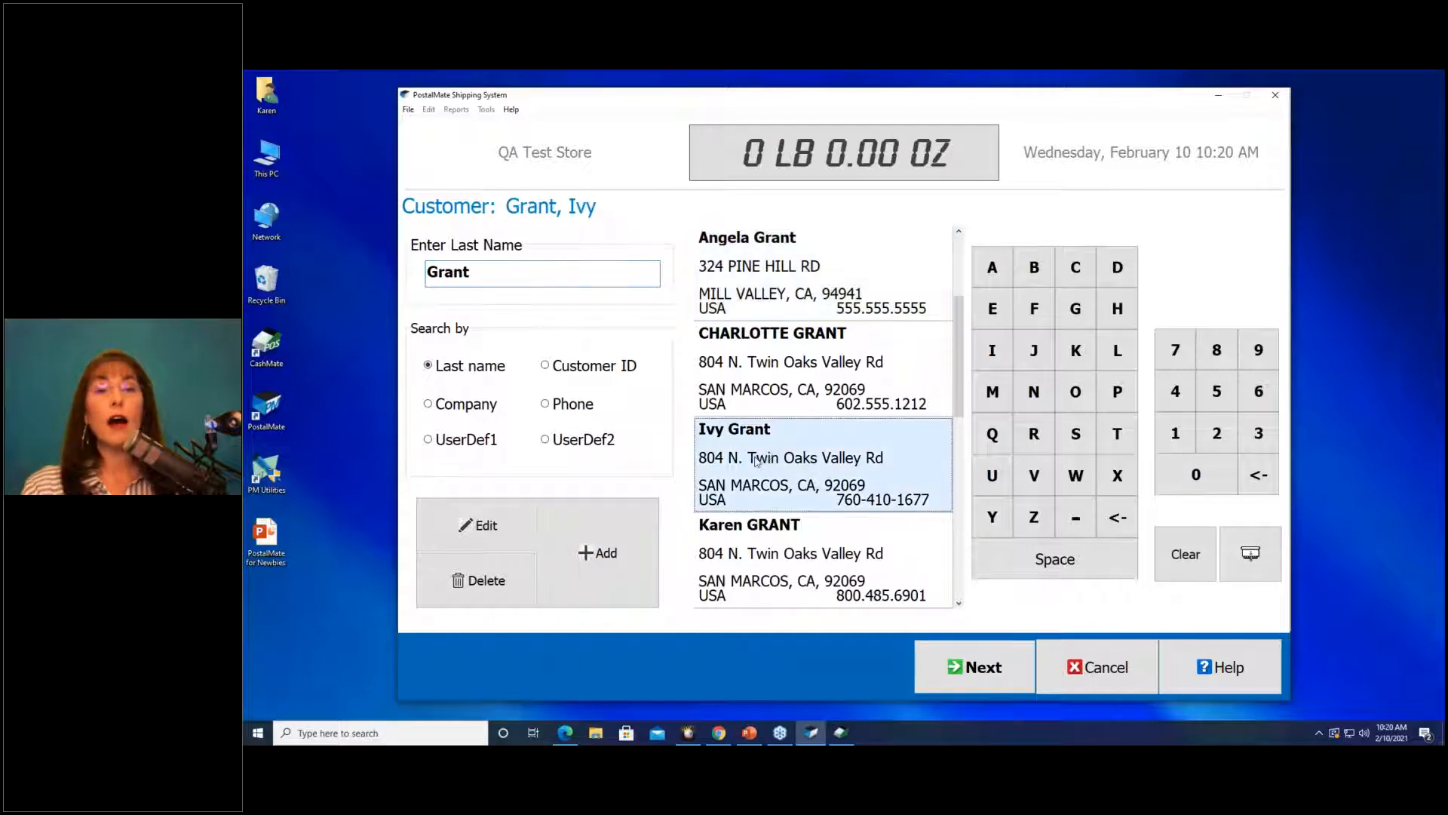
{"action": "left_click", "coordinate": [972, 664]}
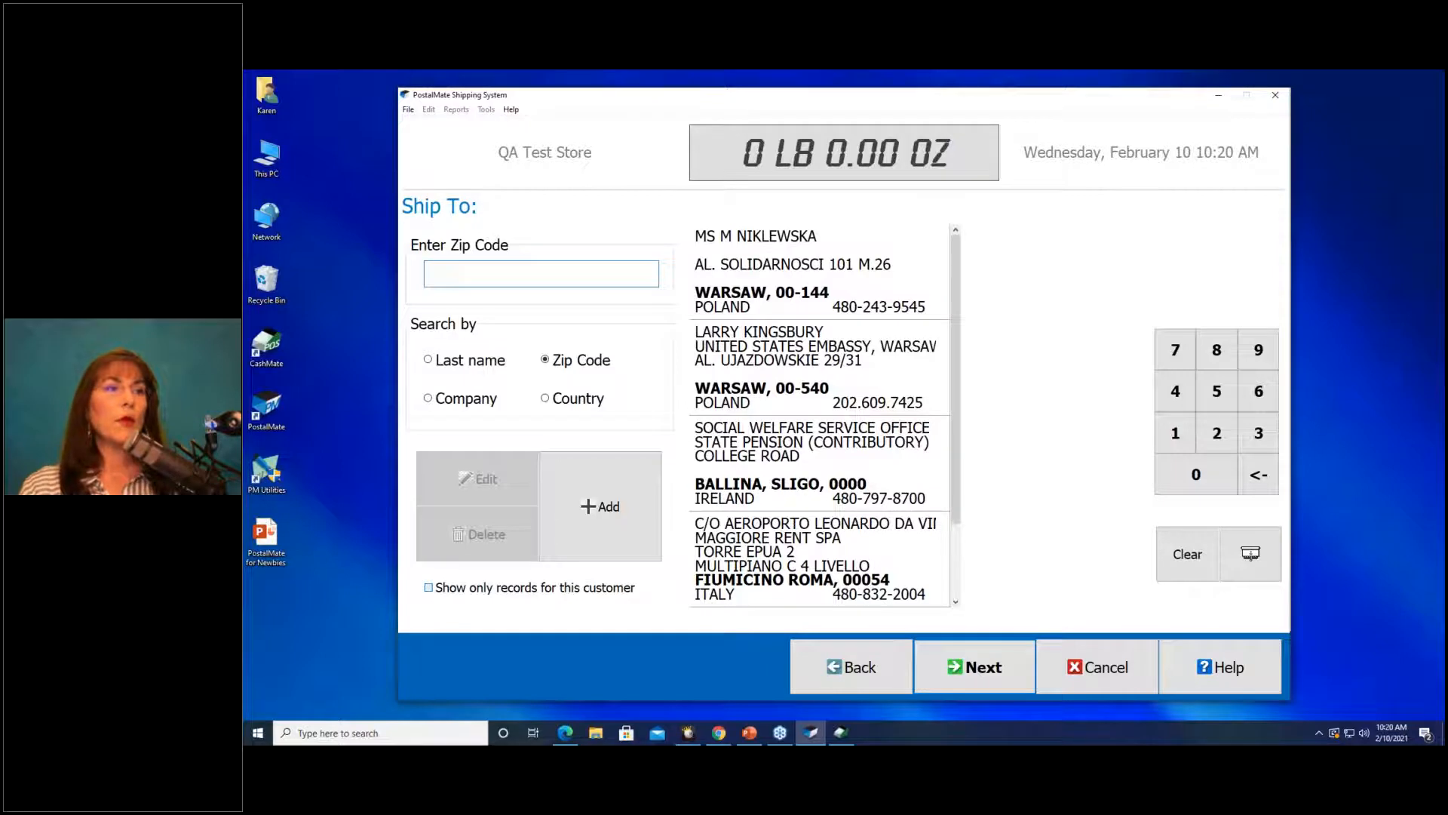
Filter ship-to addresses to zip code 92069 and start a new ship-to address.
{"action": "left_click", "coordinate": [428, 587]}
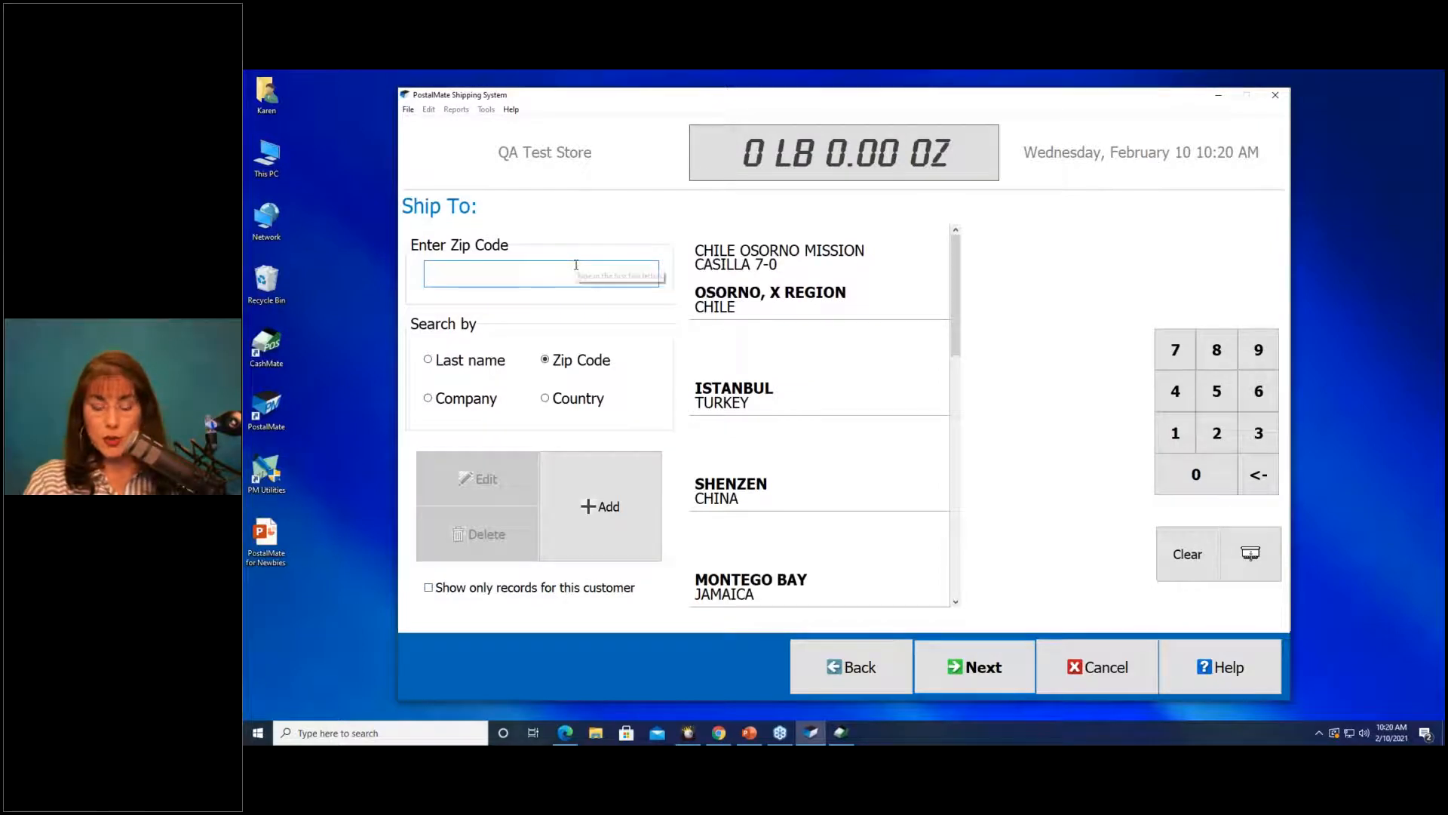
{"action": "type", "text": "92069"}
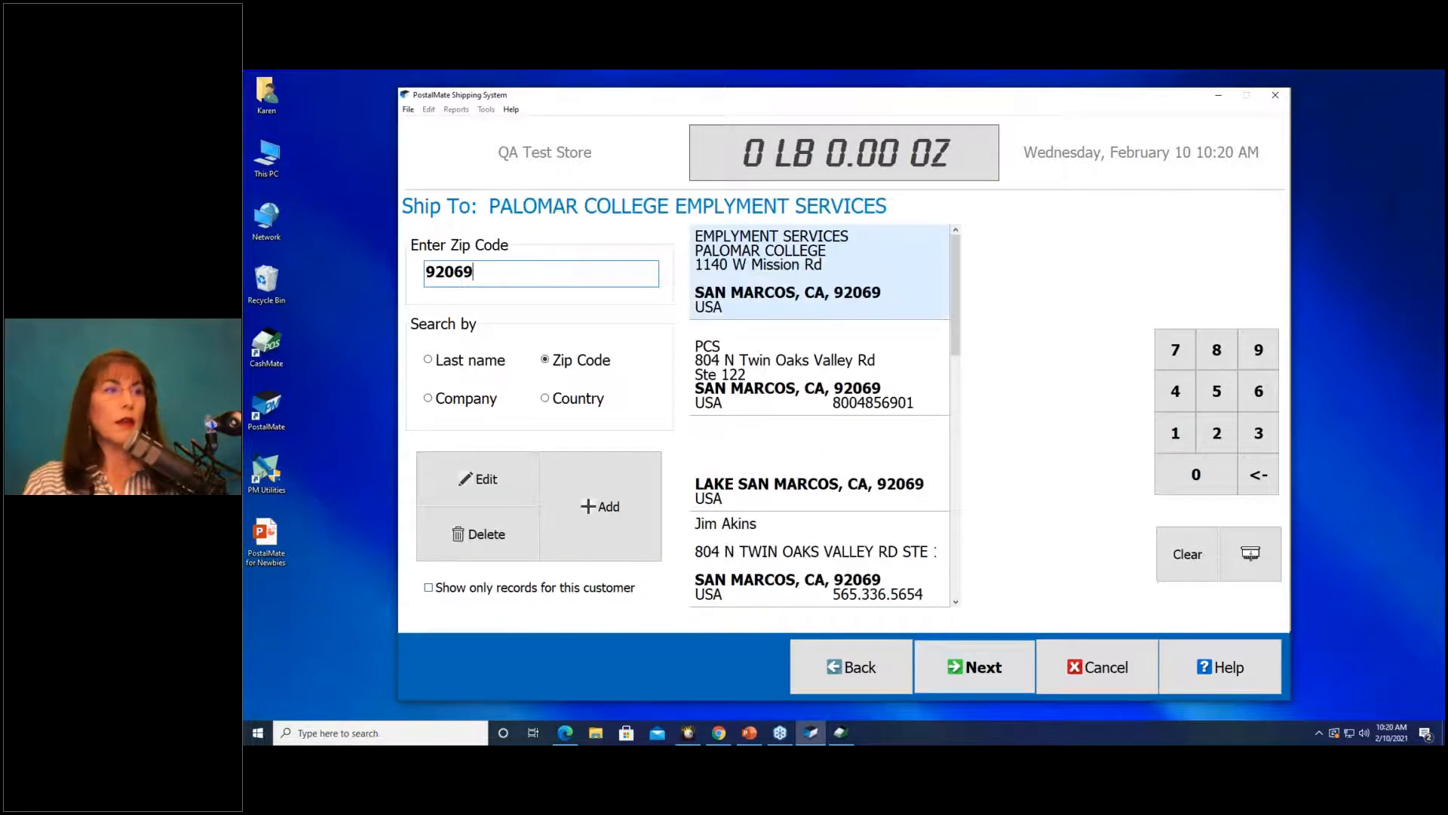
{"action": "left_click", "coordinate": [595, 517]}
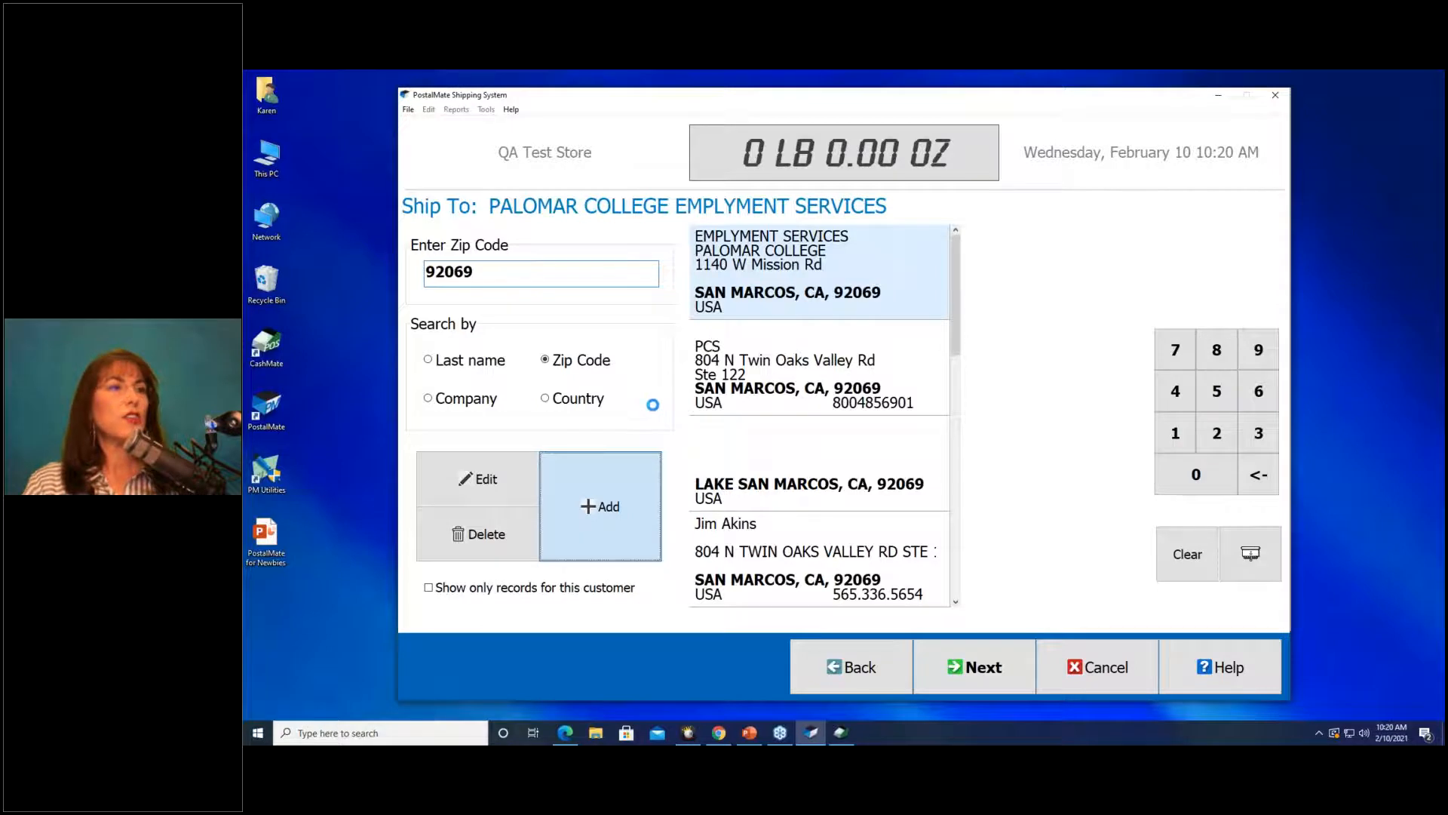
Choose SAN MARCOS as the city and enter the recipient's first and last name.
{"action": "left_click", "coordinate": [804, 270]}
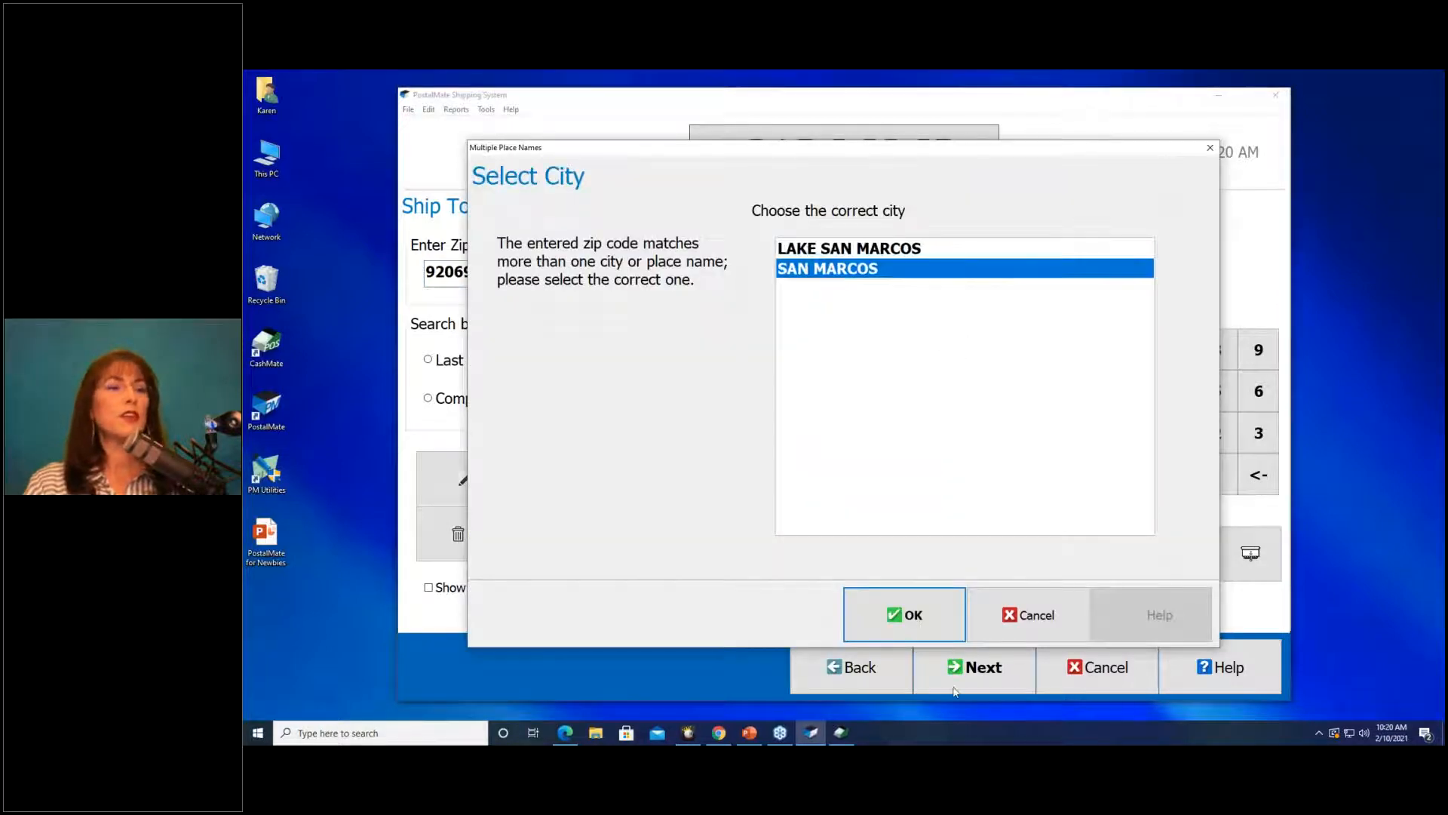
{"action": "left_click", "coordinate": [934, 620]}
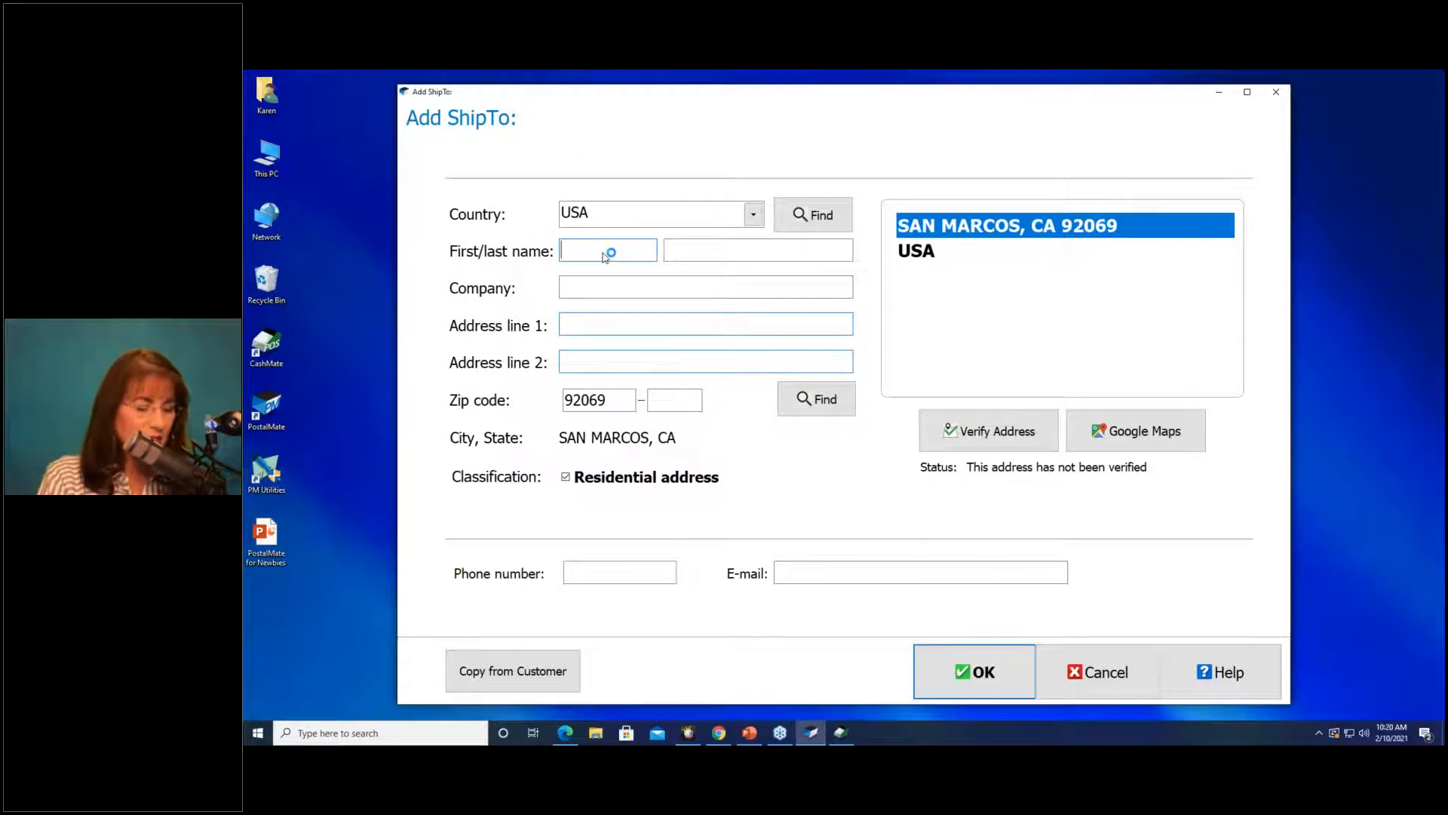
{"action": "key", "text": "Tab"}
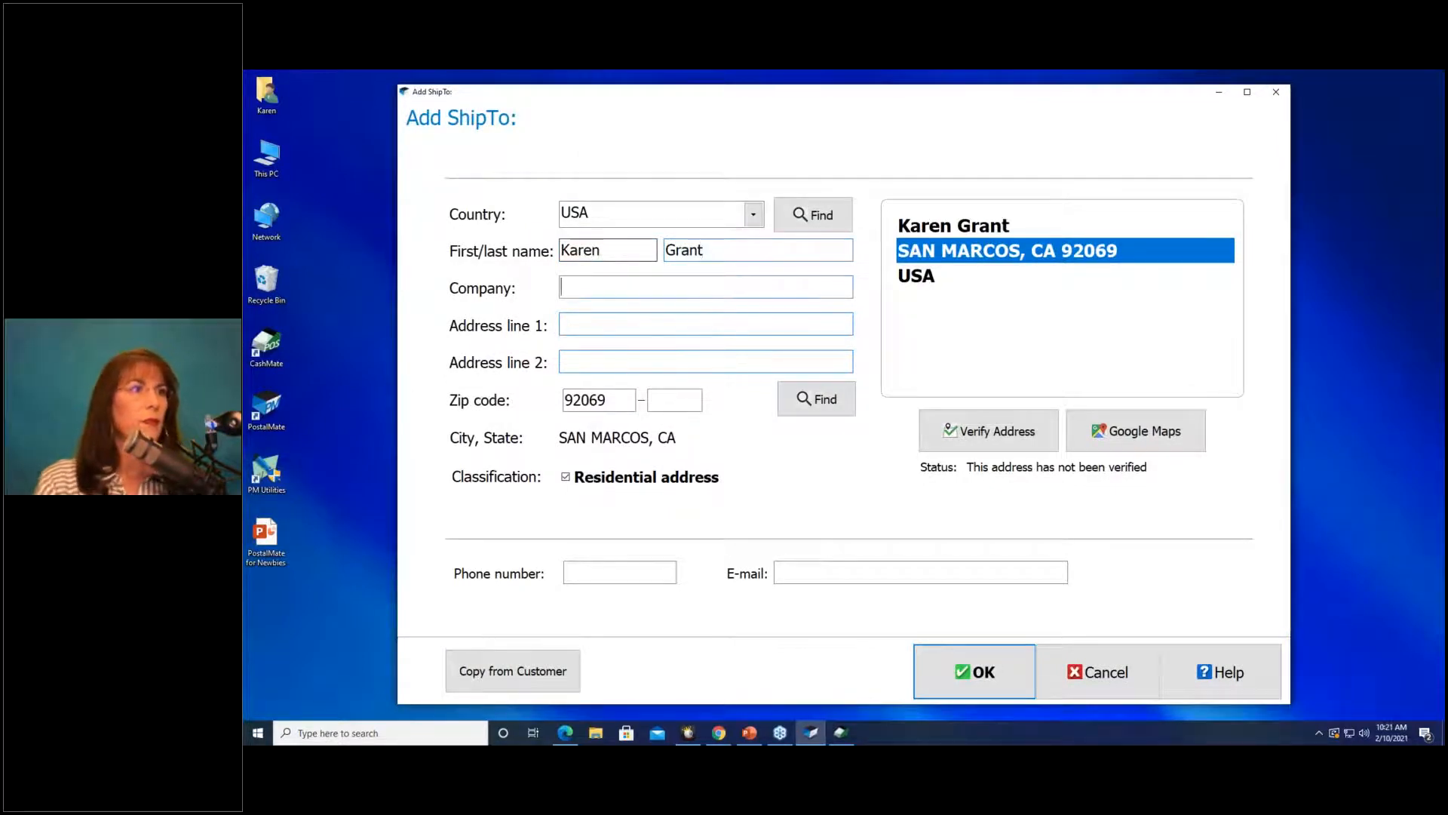
Enter the recipient's street address, accepting the suggested 92069 address and the suite number.
{"action": "key", "text": "Tab"}
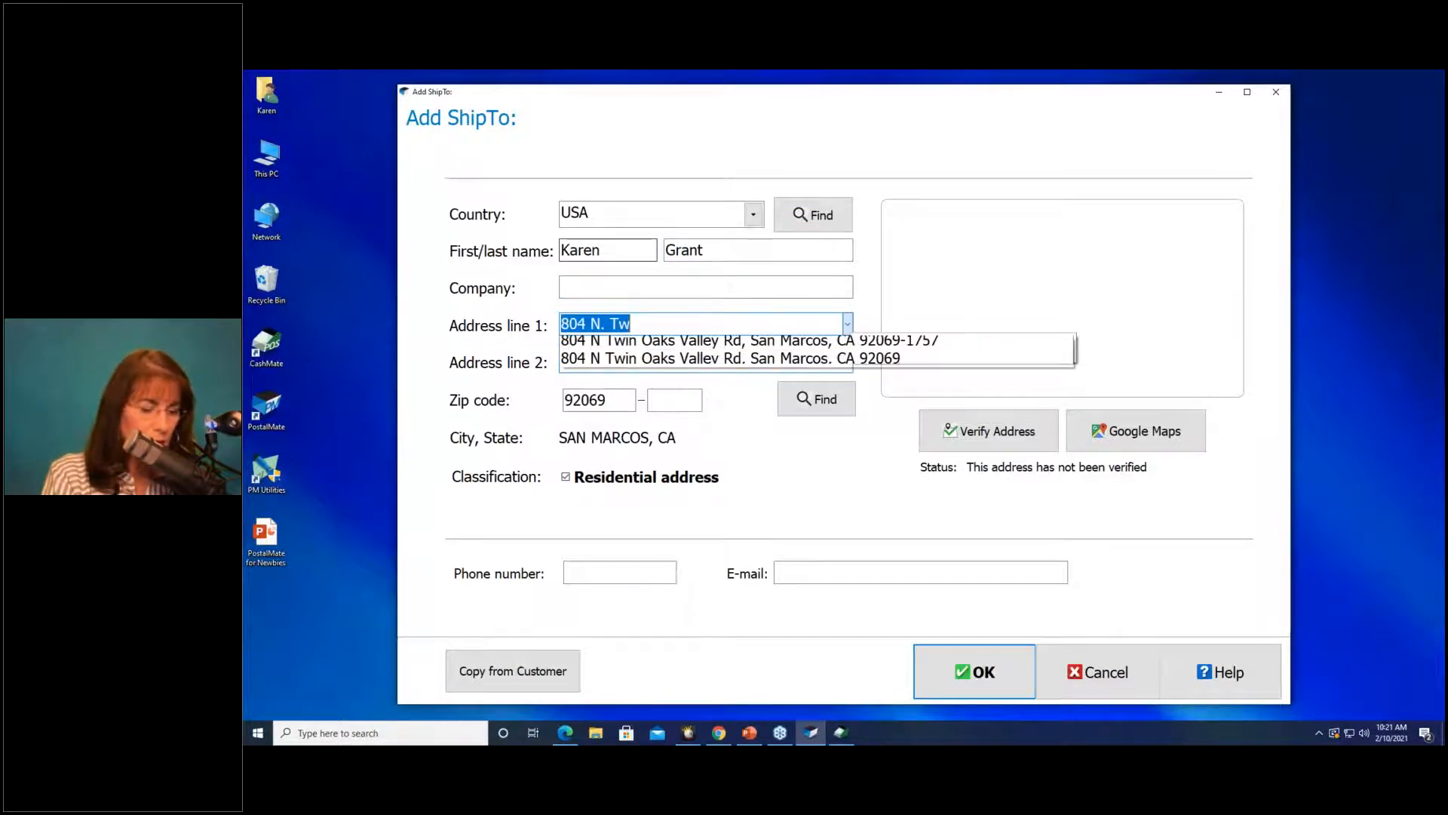
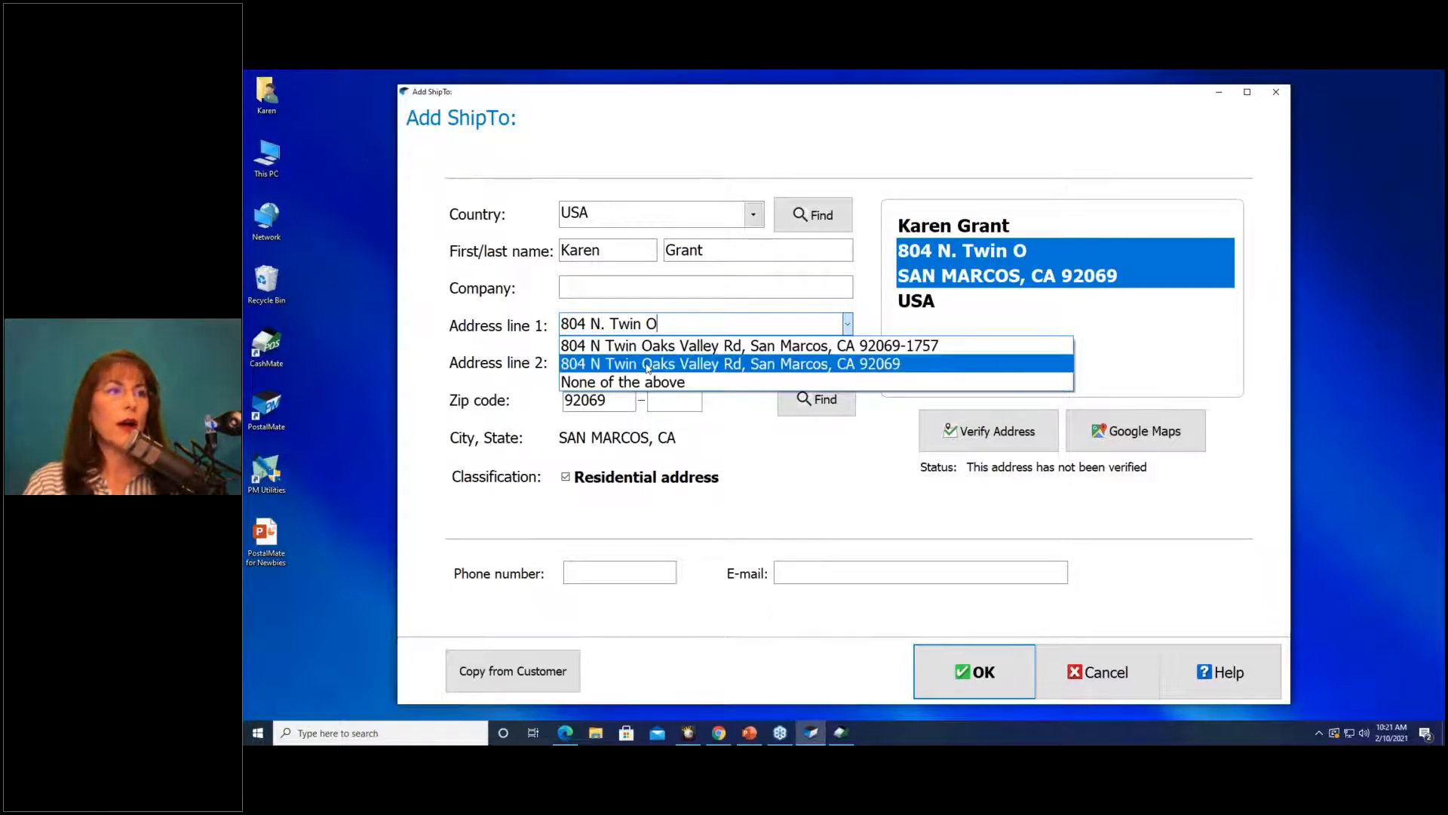
{"action": "left_click", "coordinate": [892, 365]}
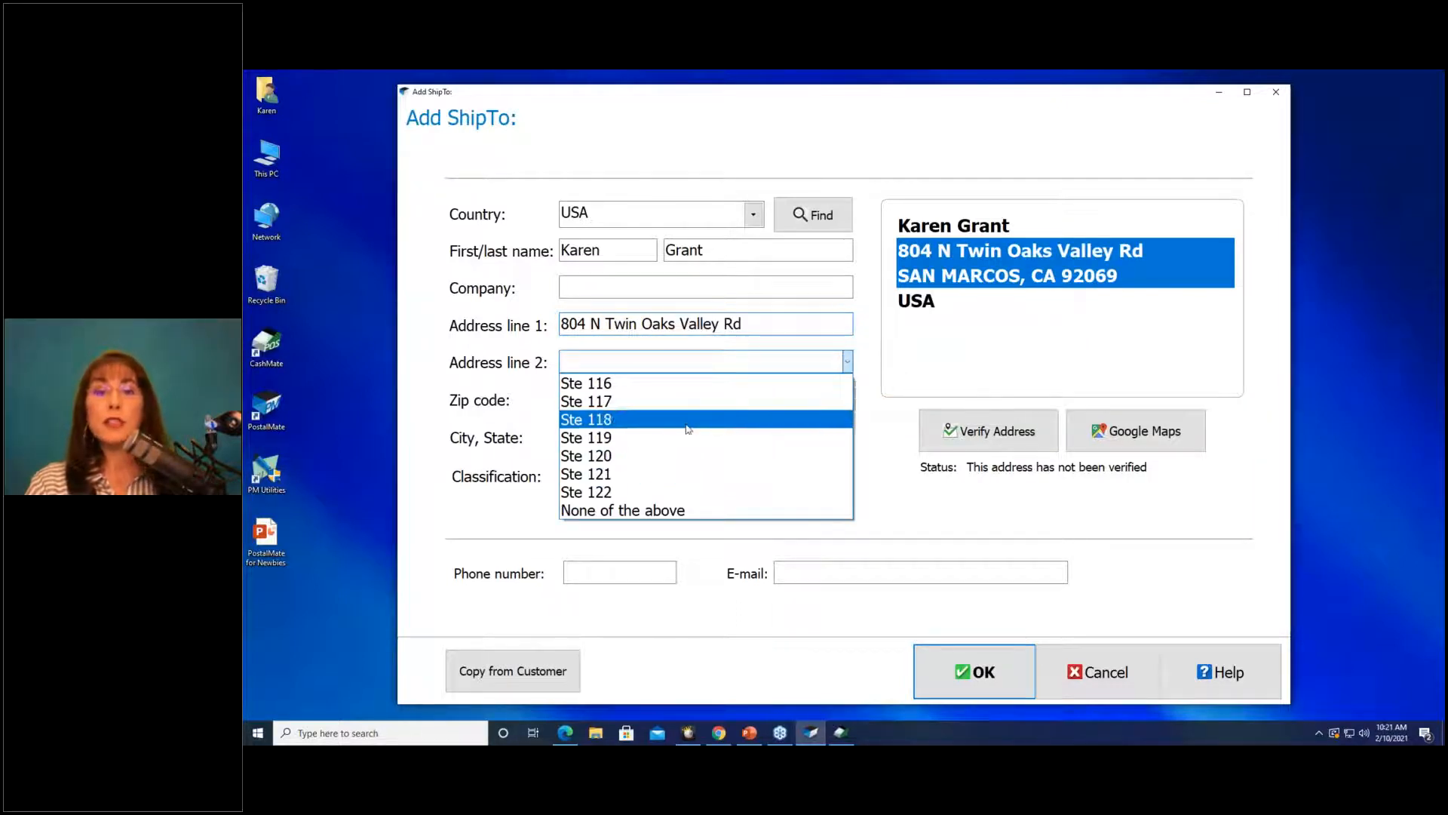
{"action": "left_click", "coordinate": [629, 490]}
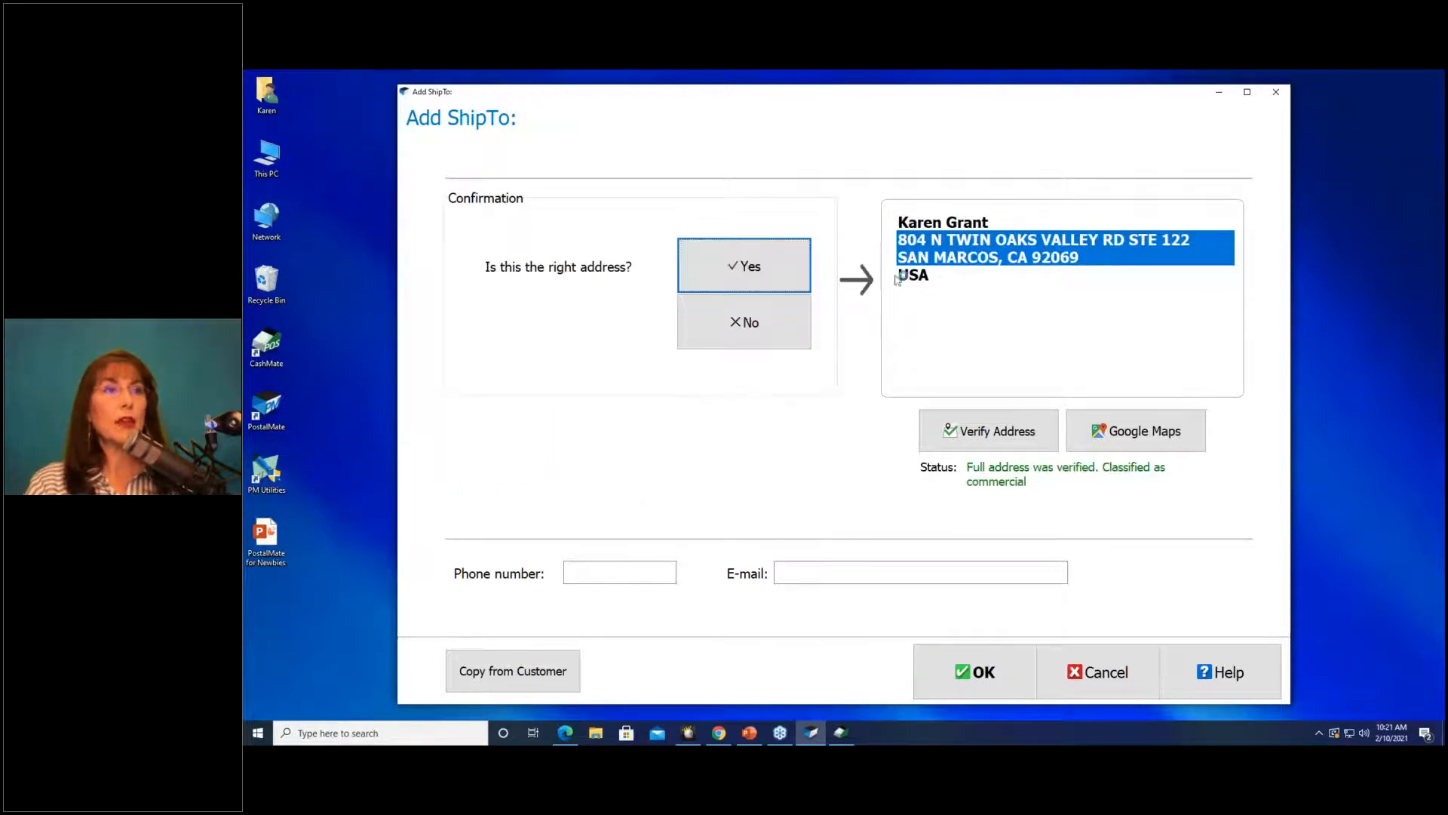
Accept the verified commercial address and enter the recipient's phone number.
{"action": "left_click", "coordinate": [808, 260]}
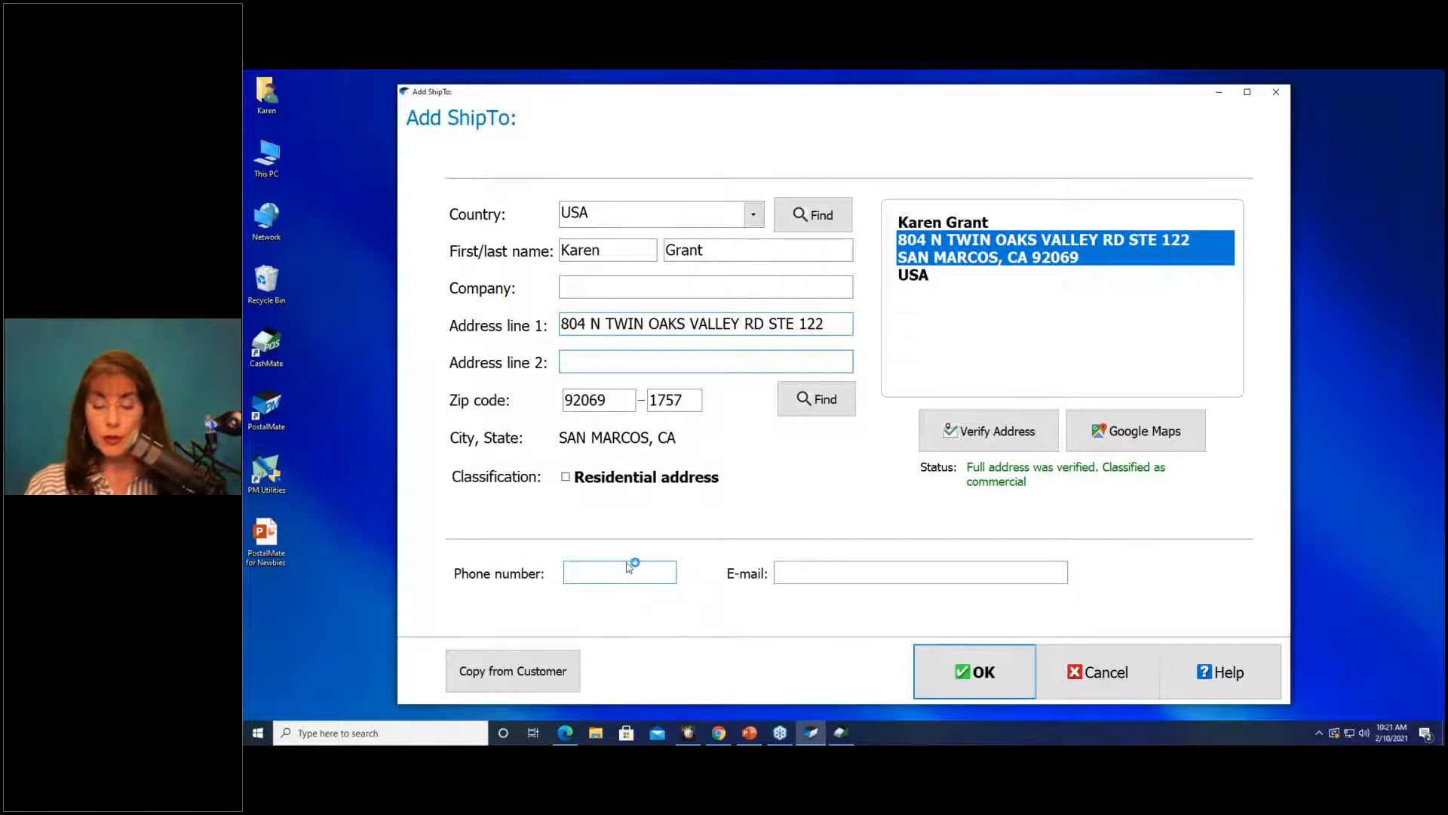
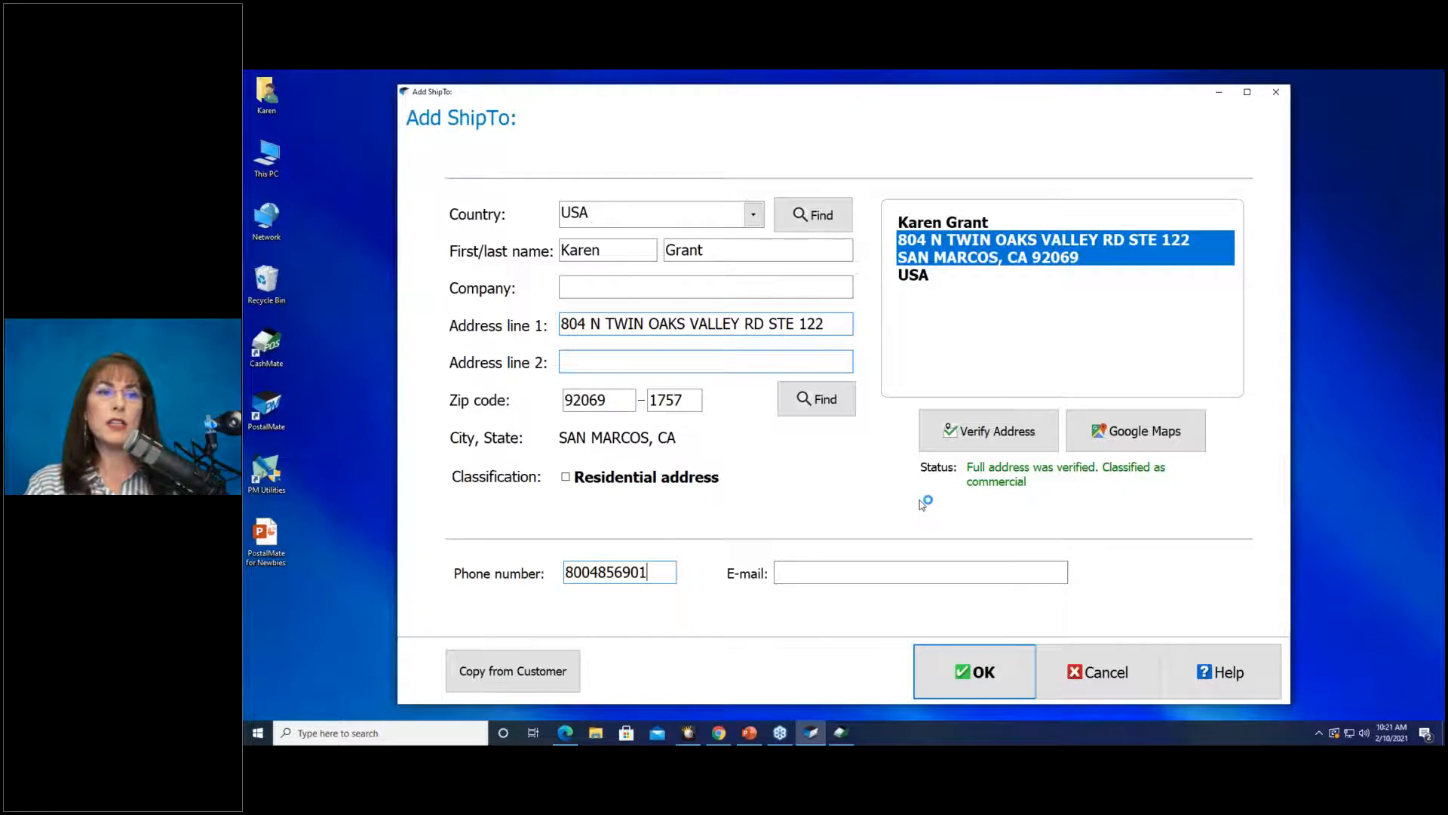
{"action": "left_click", "coordinate": [1109, 441]}
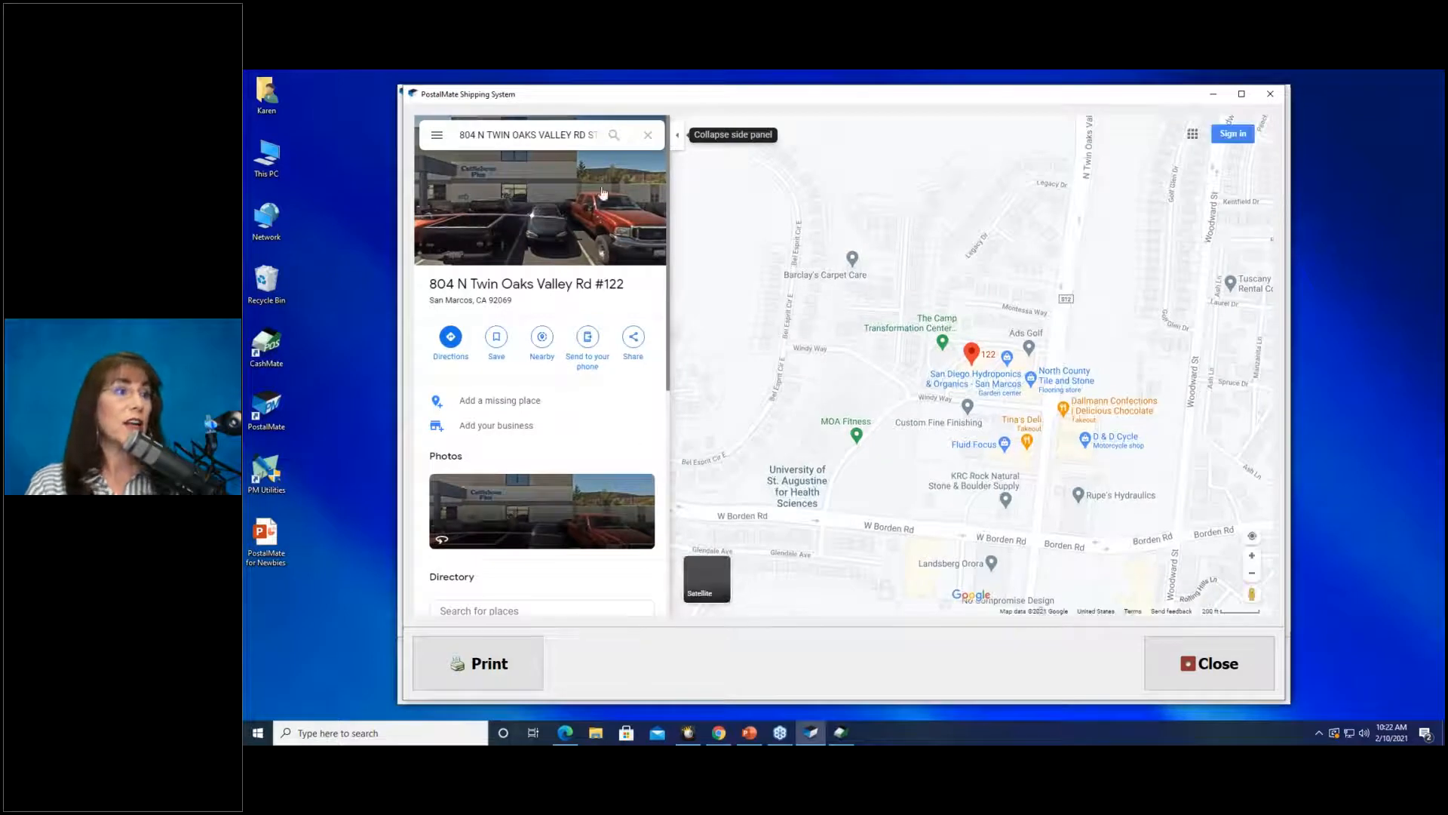
{"action": "left_click", "coordinate": [587, 516]}
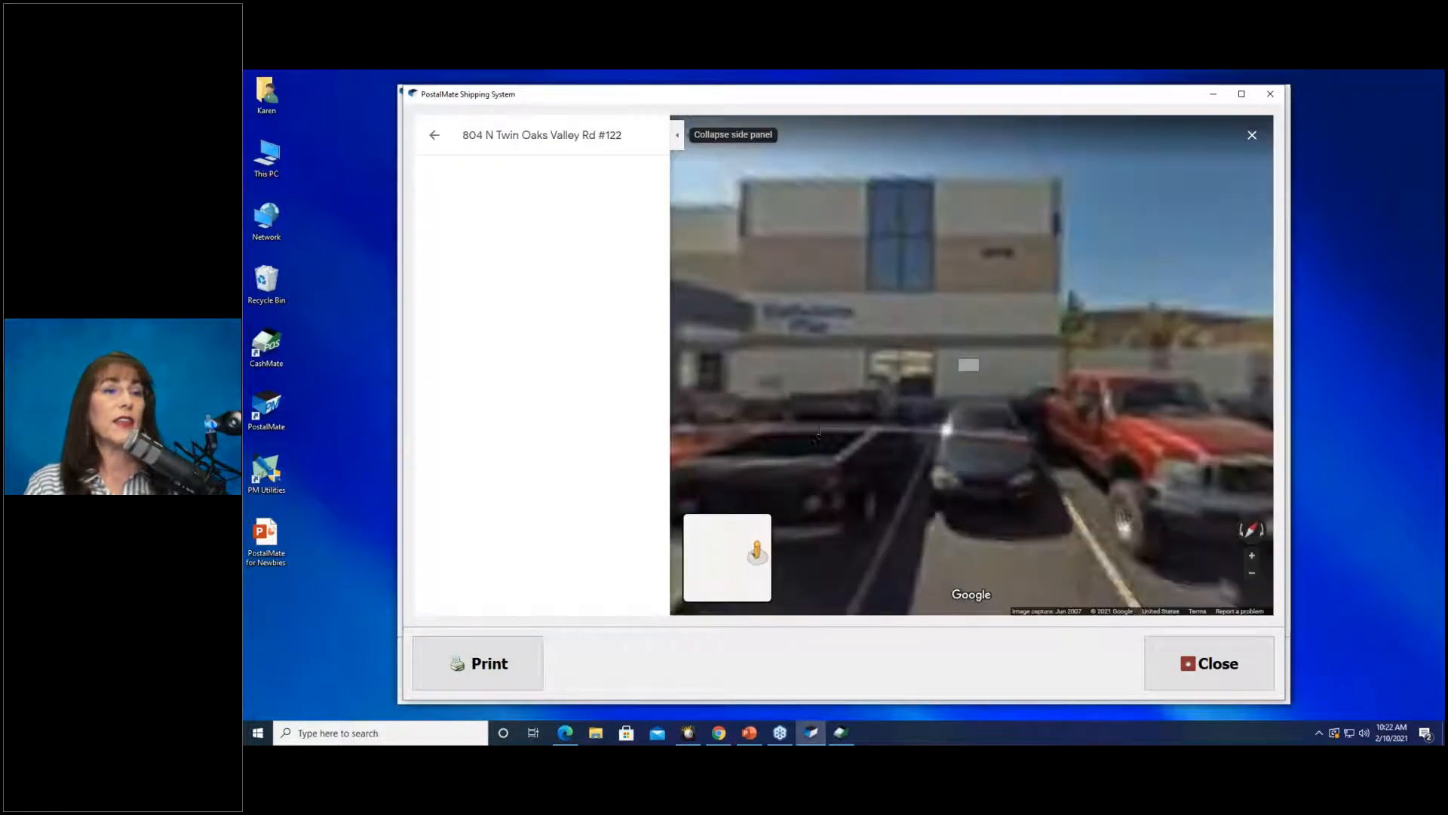
{"action": "left_click_drag", "start_coordinate": [885, 405], "coordinate": [1137, 366]}
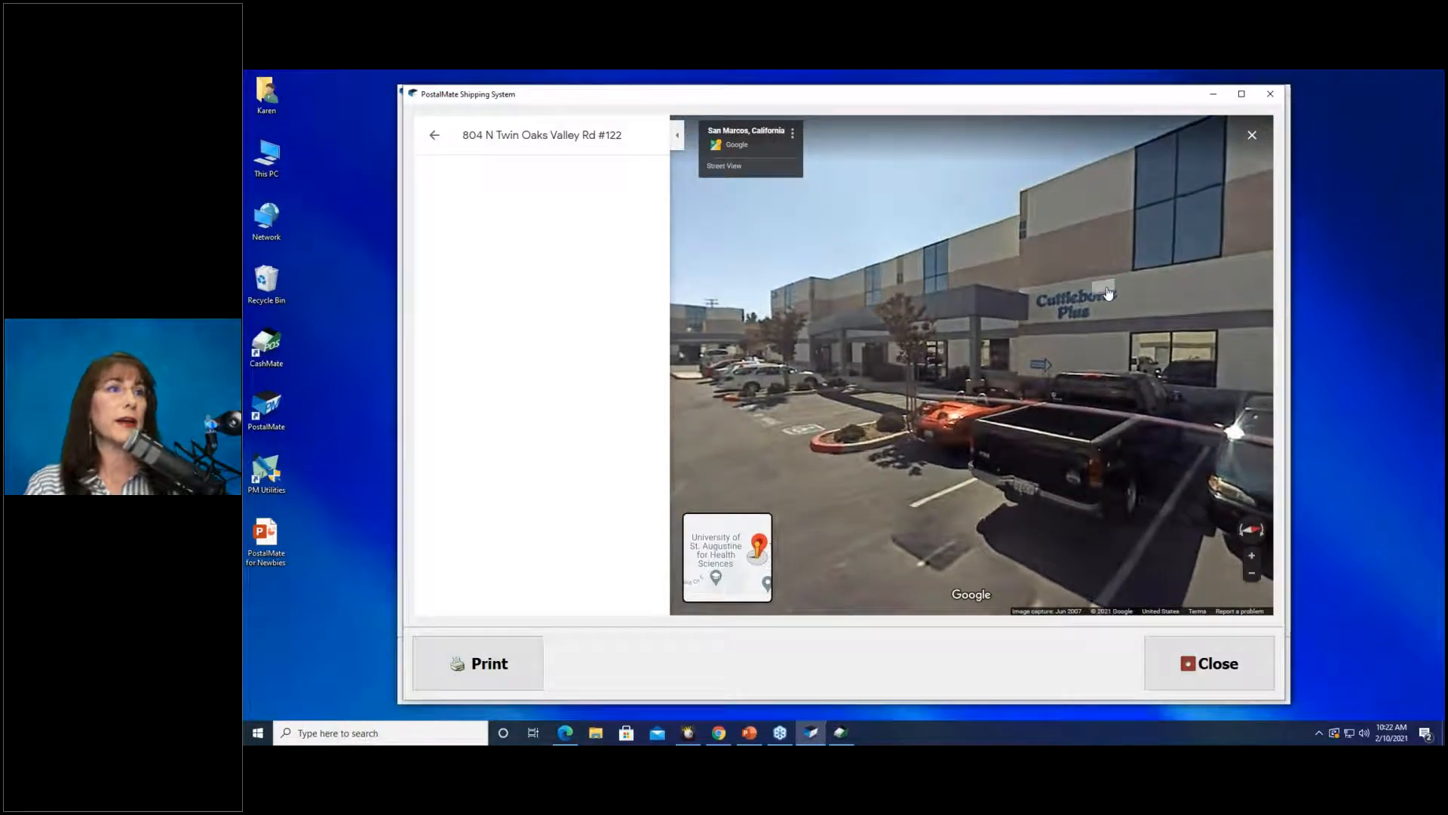
{"action": "left_click", "coordinate": [1253, 667]}
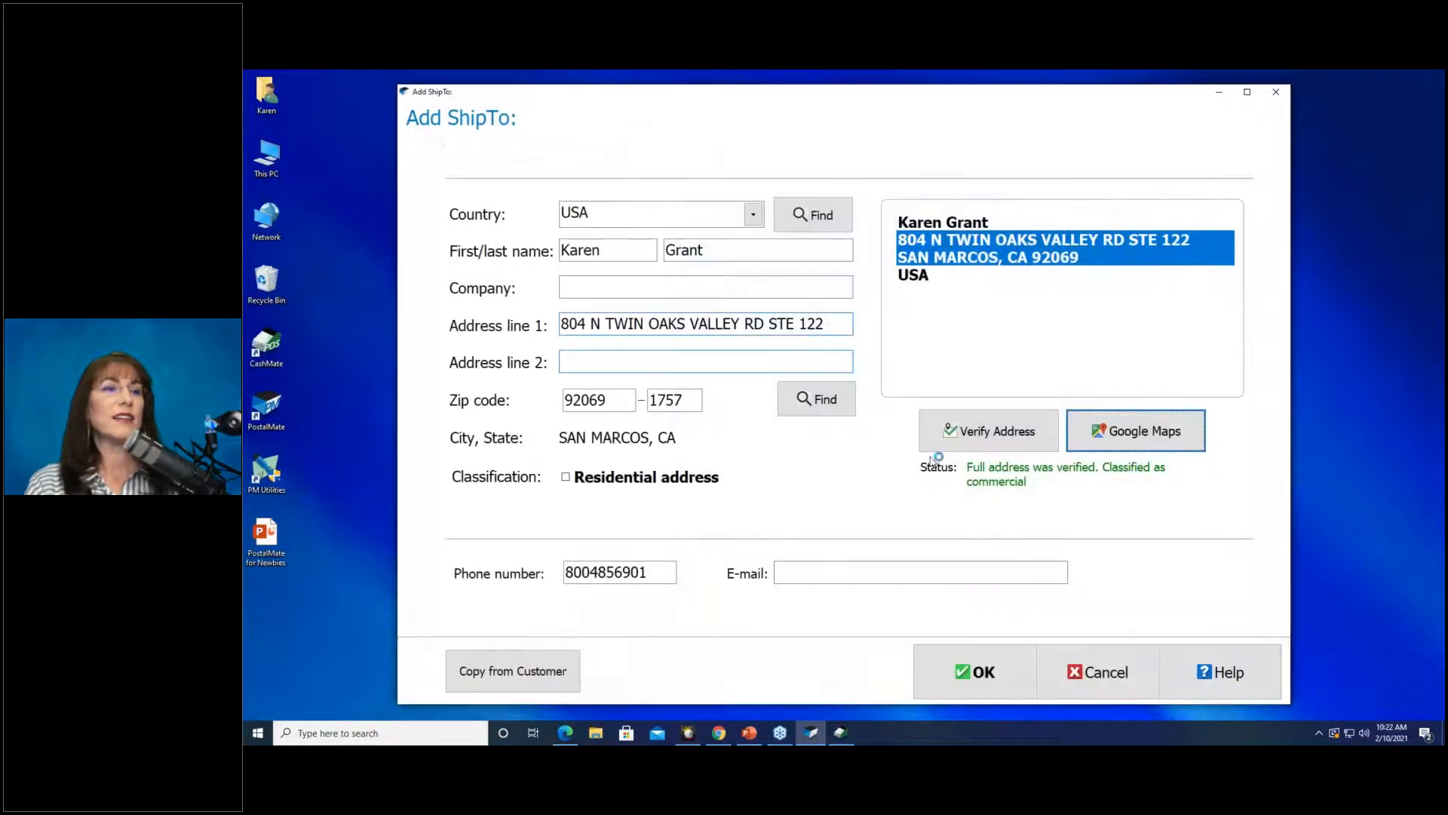
Save the ship-to by editing the existing shared record with the recipient's phone number.
{"action": "left_click", "coordinate": [962, 671]}
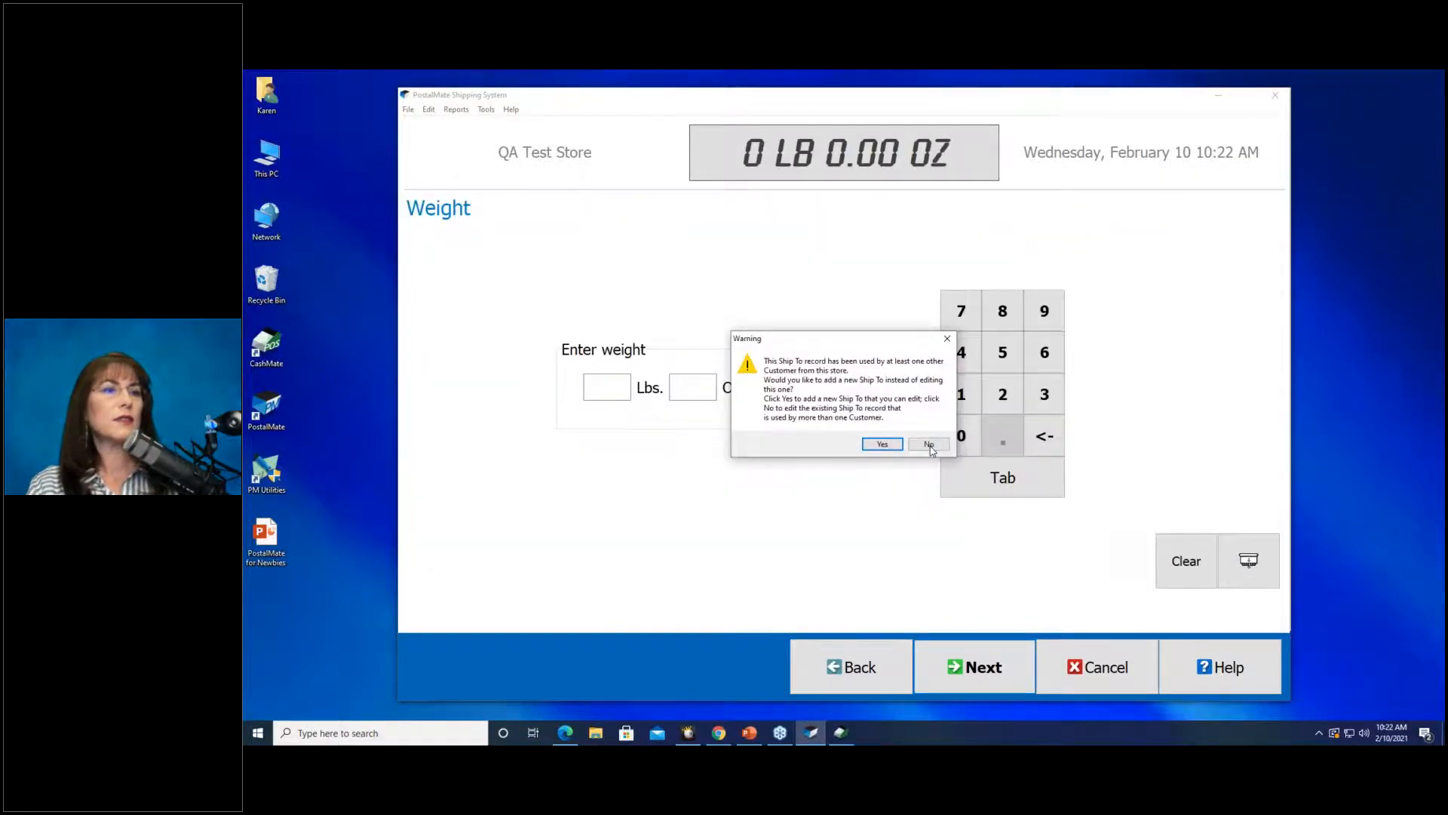
{"action": "left_click", "coordinate": [929, 444]}
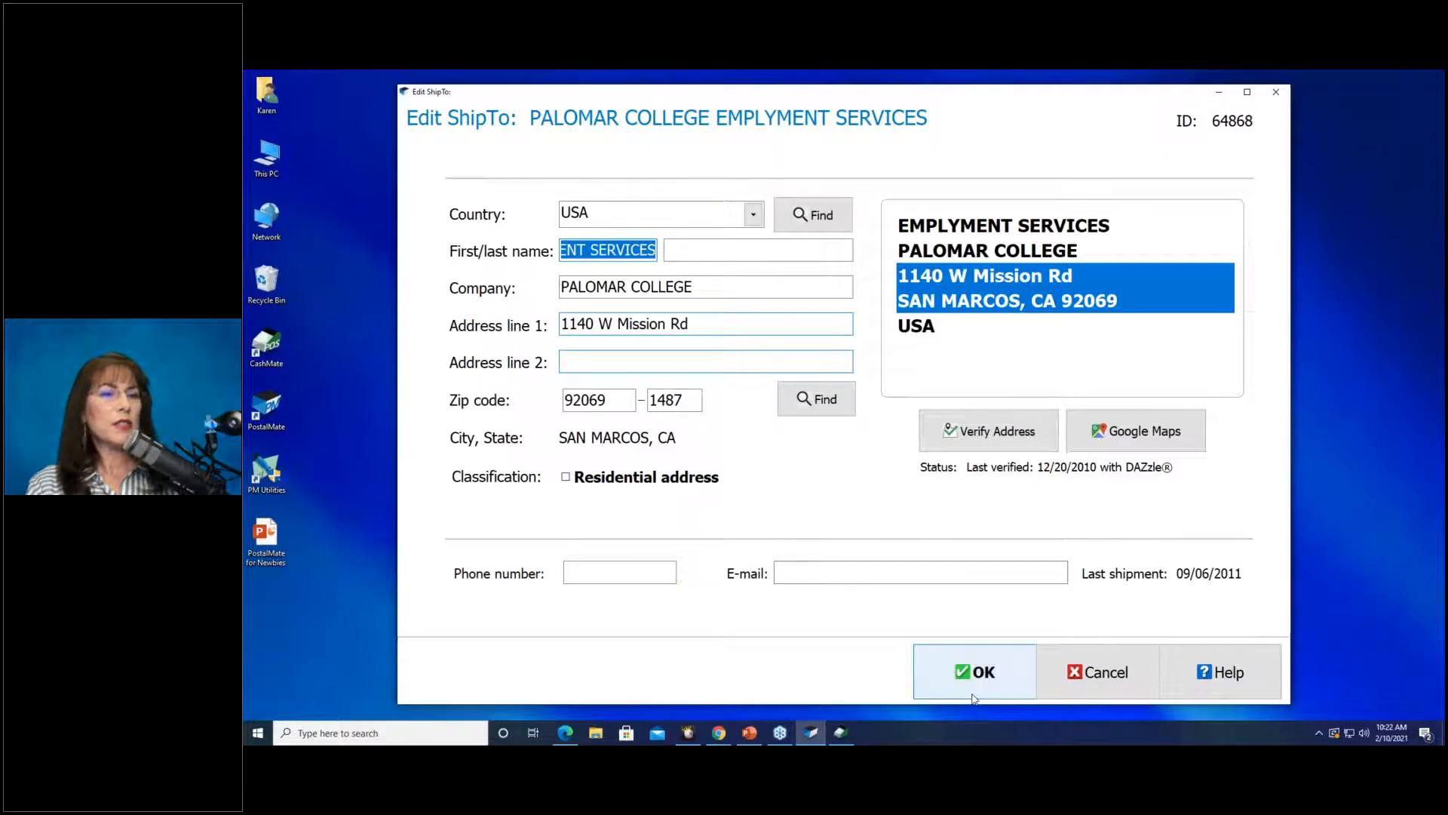
{"action": "left_click", "coordinate": [620, 568]}
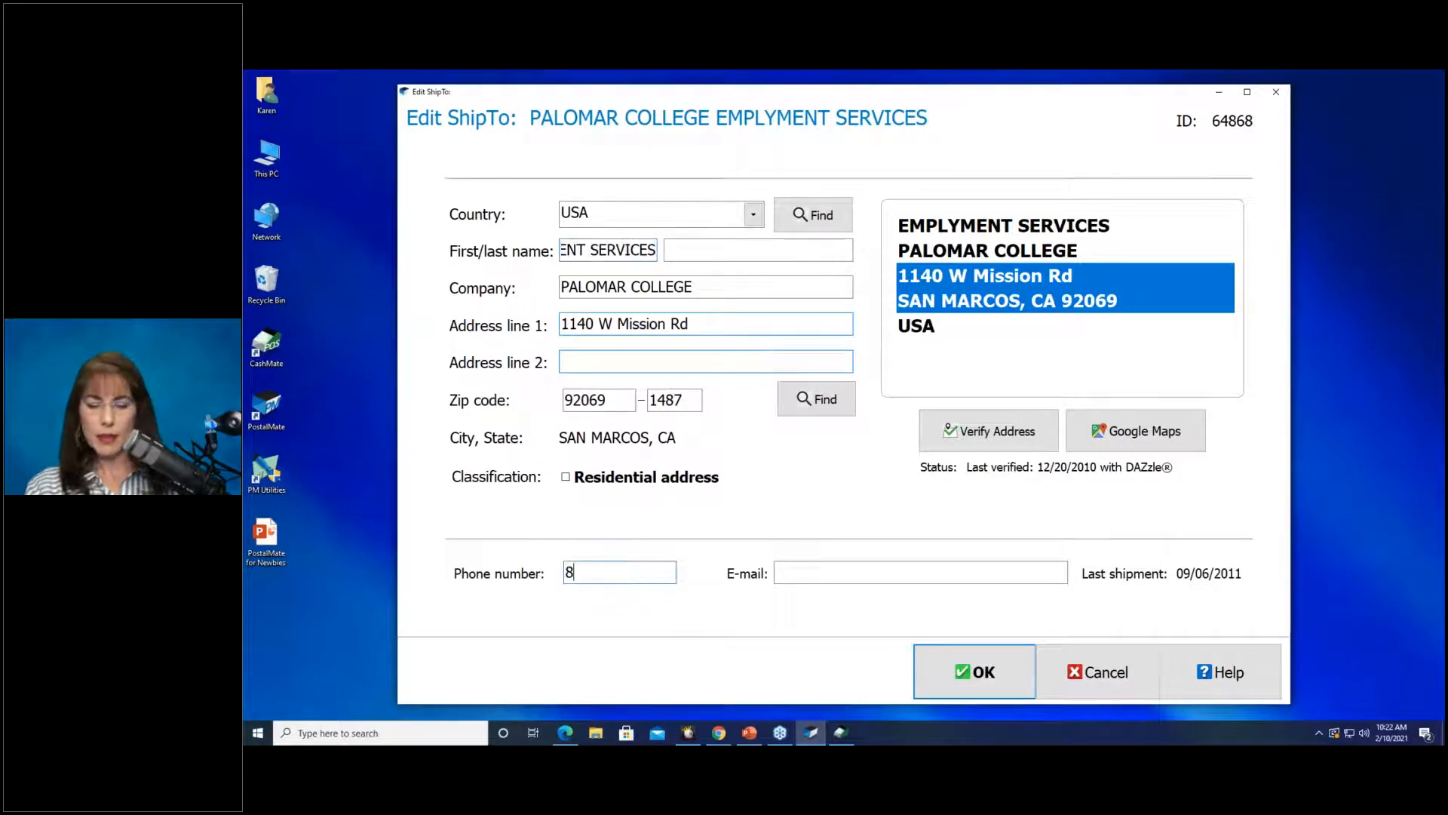
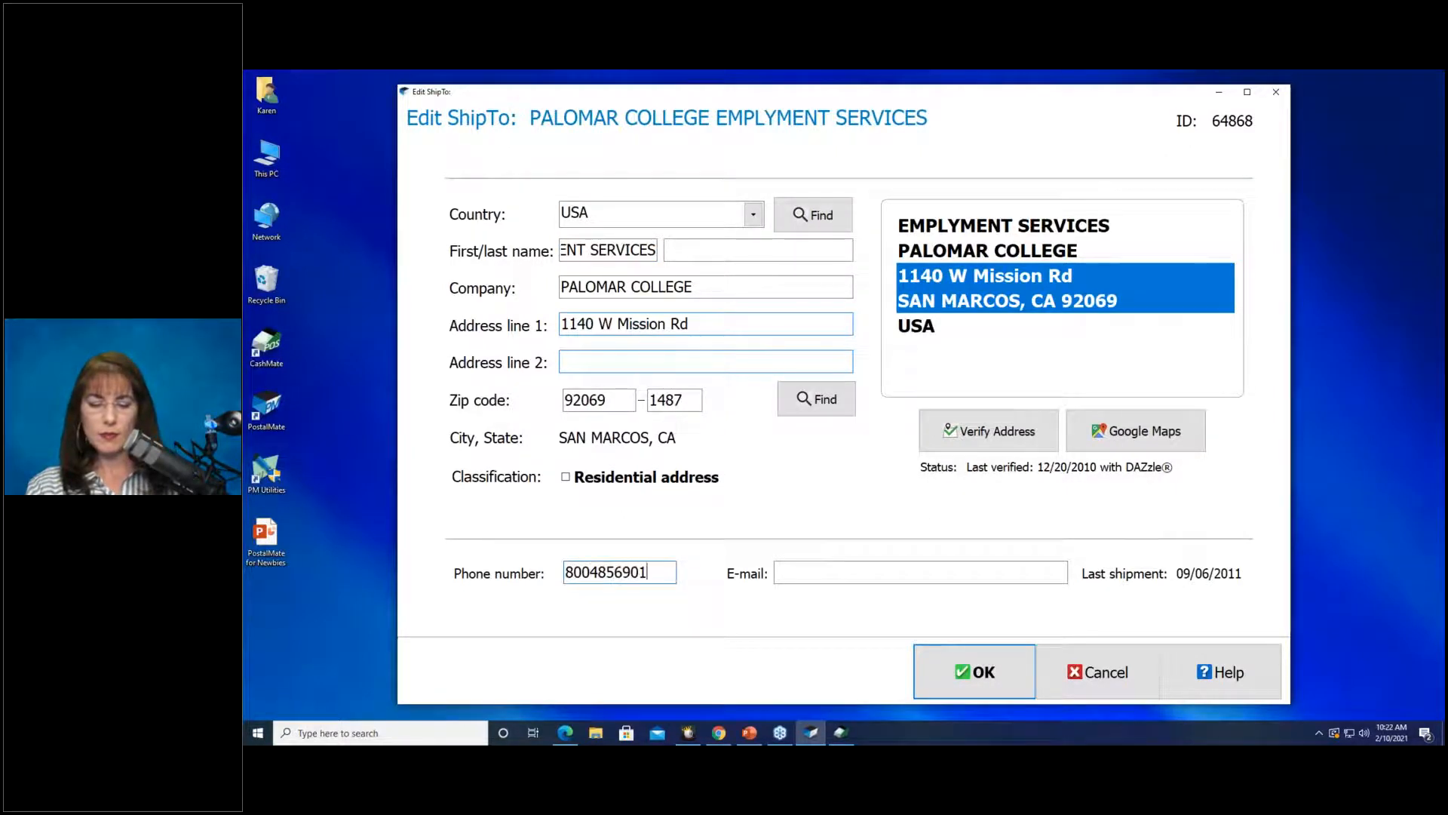
{"action": "left_click", "coordinate": [973, 671]}
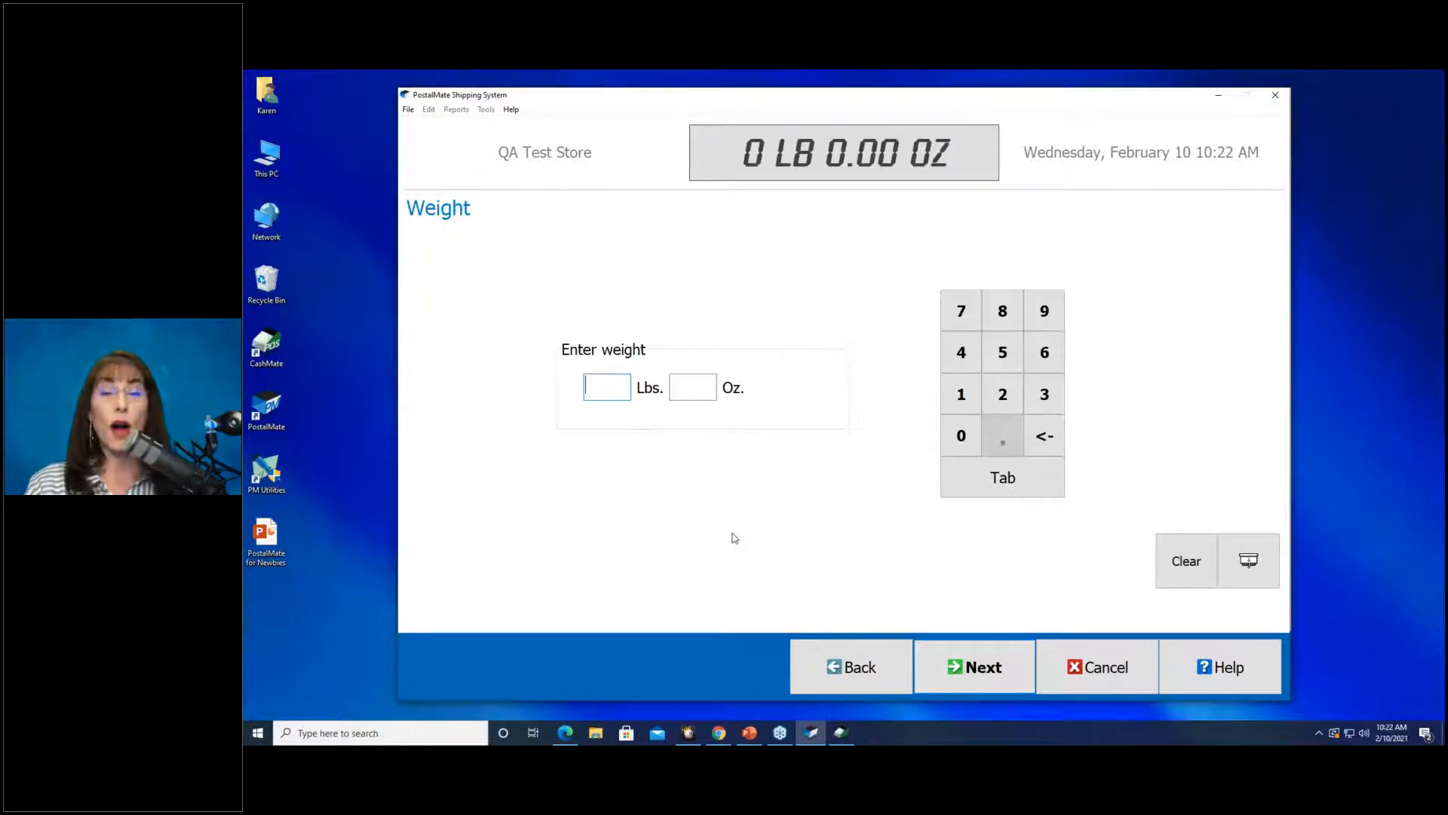
Change the package weight from 5 lb to 1 lb and continue to Packing.
{"action": "left_click", "coordinate": [990, 362]}
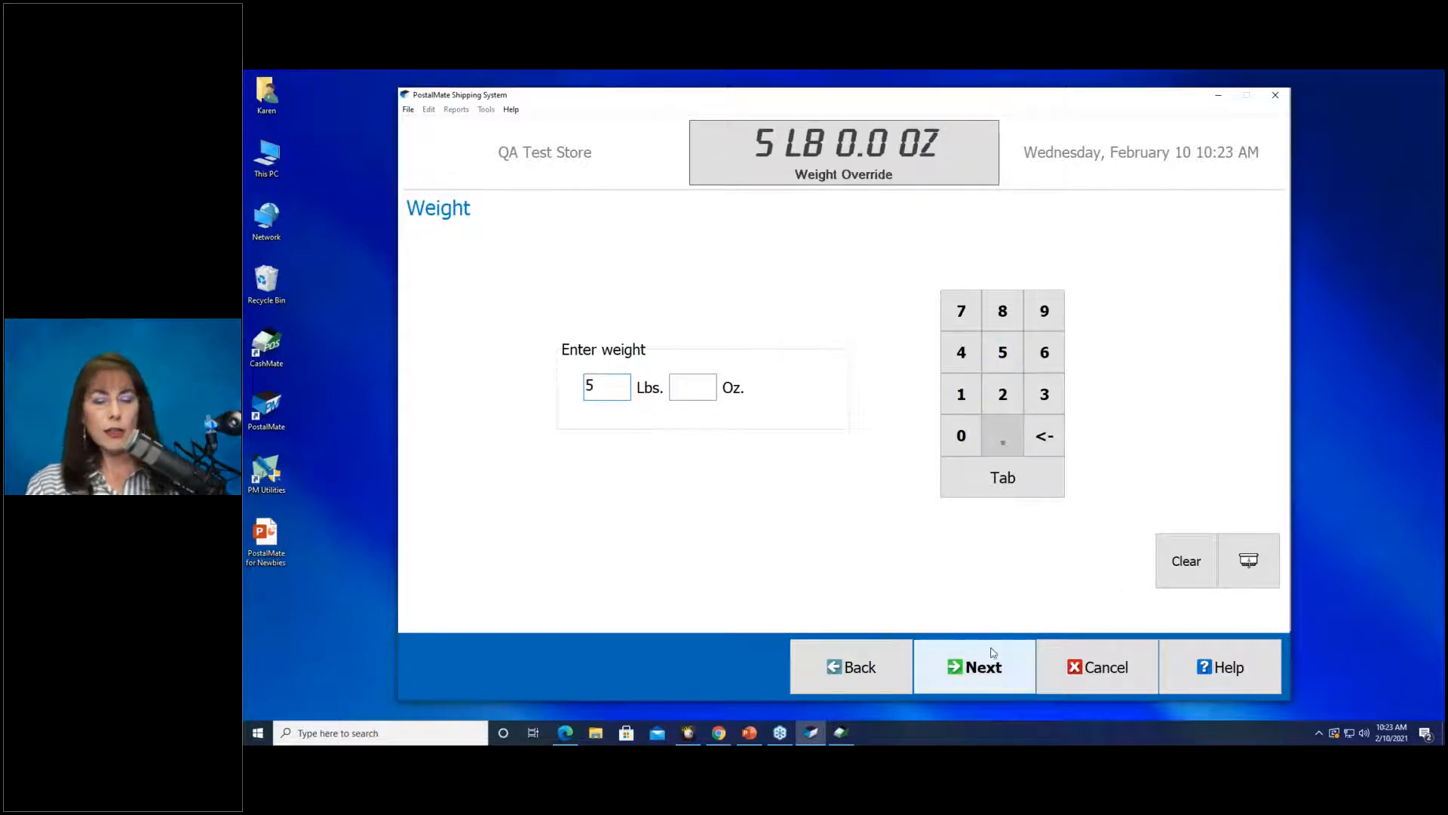
{"action": "key", "text": "BackSpace"}
{"action": "type", "text": "1"}
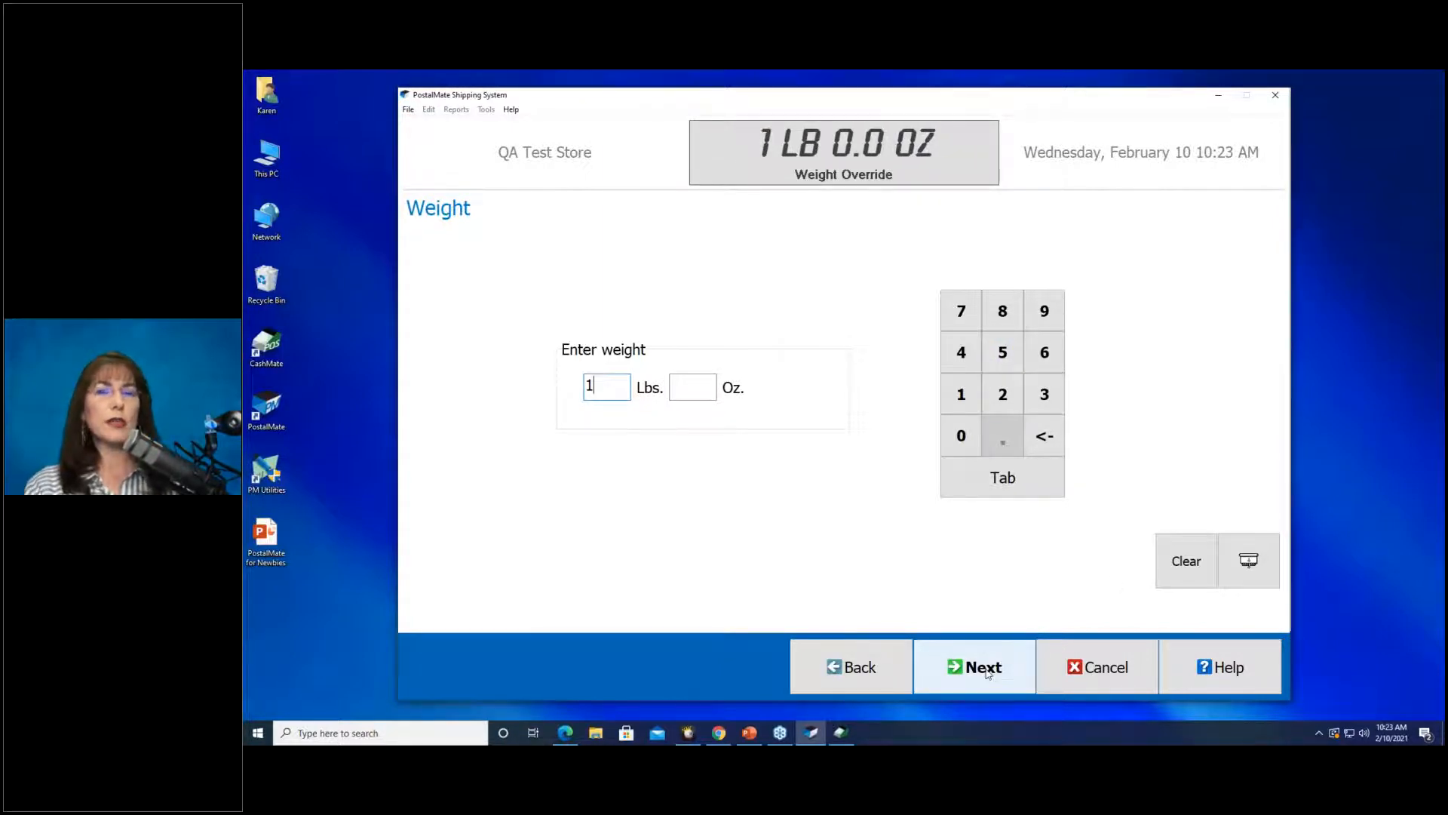
{"action": "left_click", "coordinate": [984, 667]}
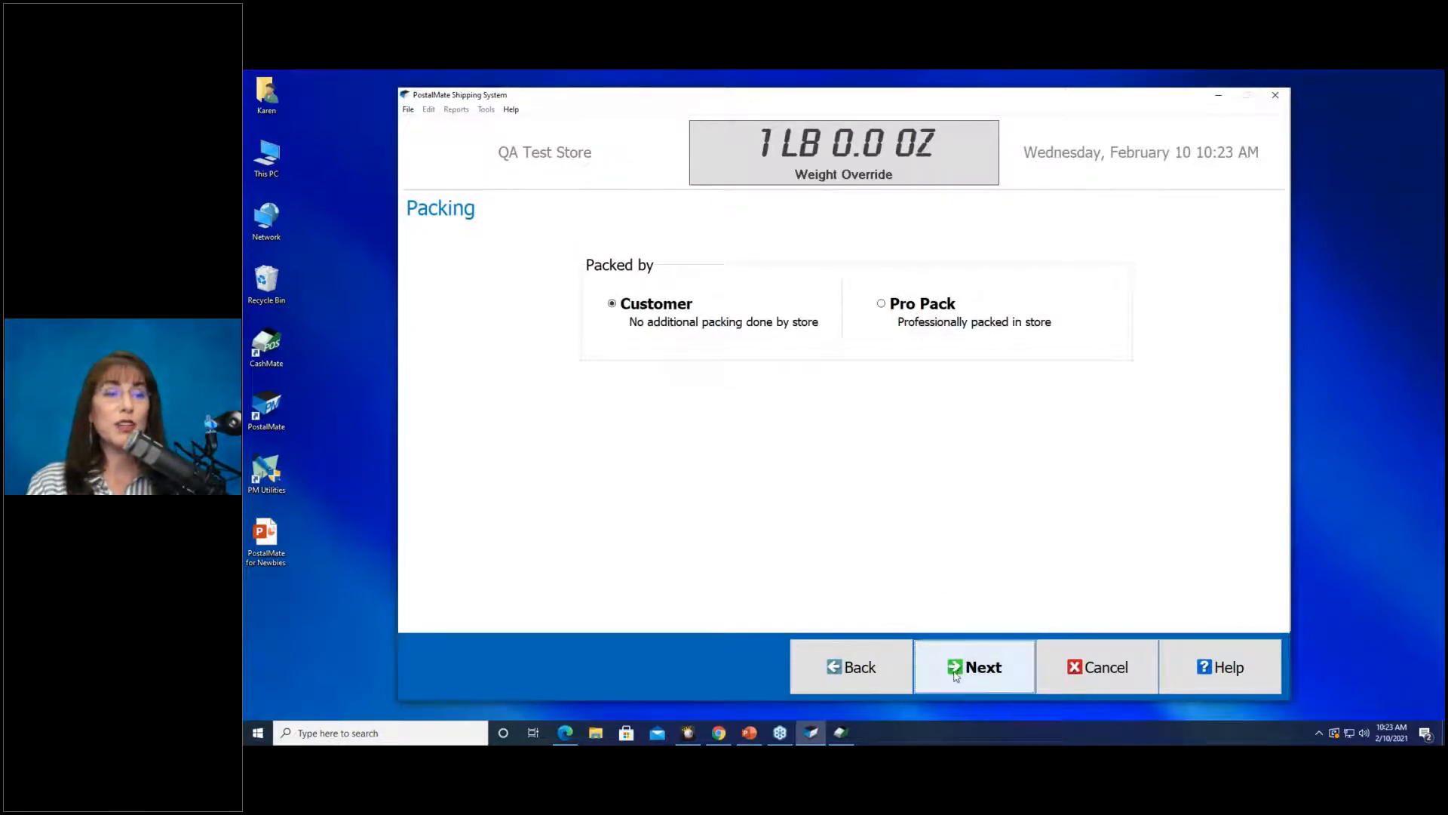
Keep the package packed by Customer and continue to Packaging/Dimensions.
{"action": "left_click", "coordinate": [954, 674]}
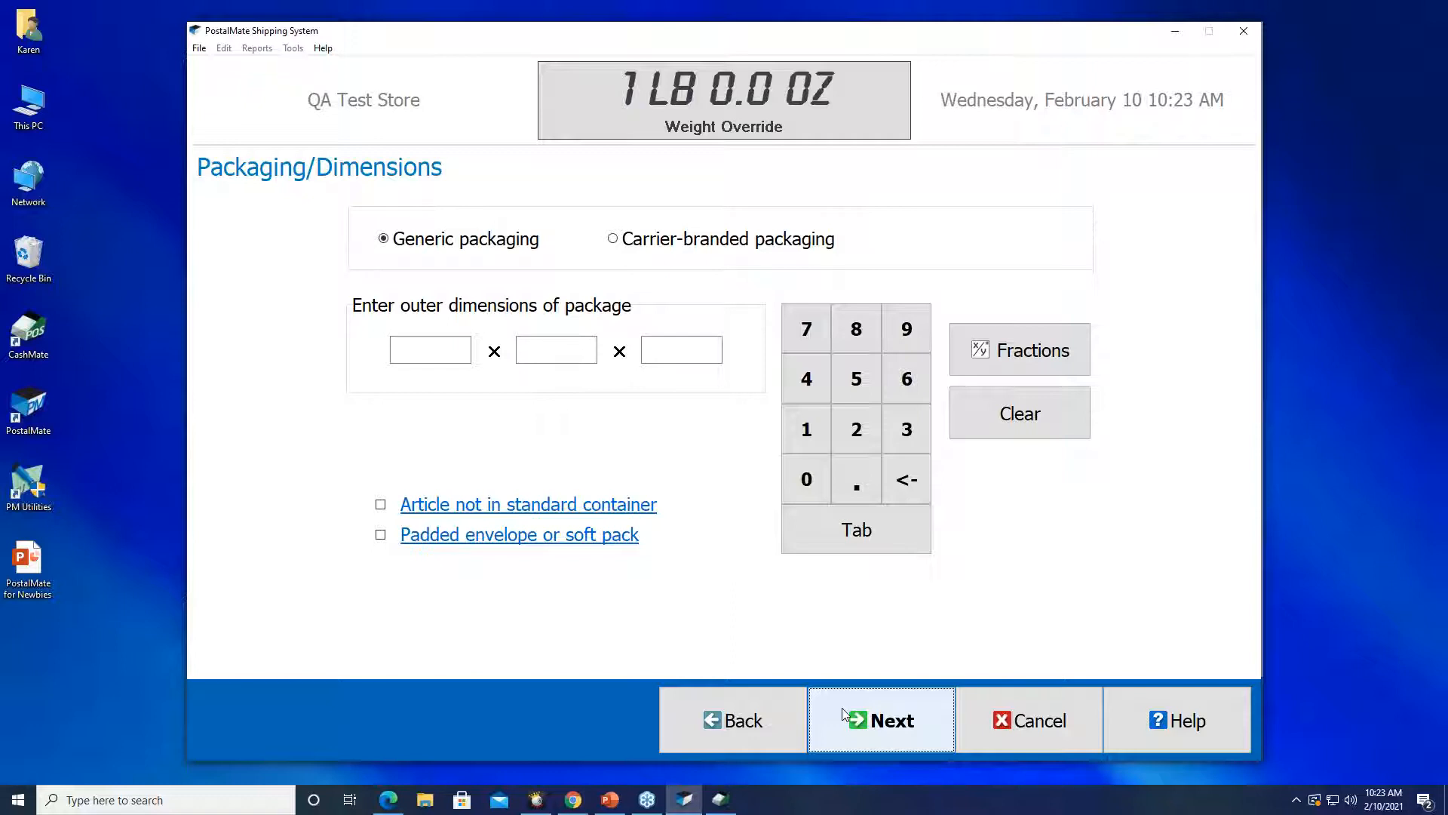
Switch the packaging type from Generic to Carrier-branded.
{"action": "left_click", "coordinate": [677, 242]}
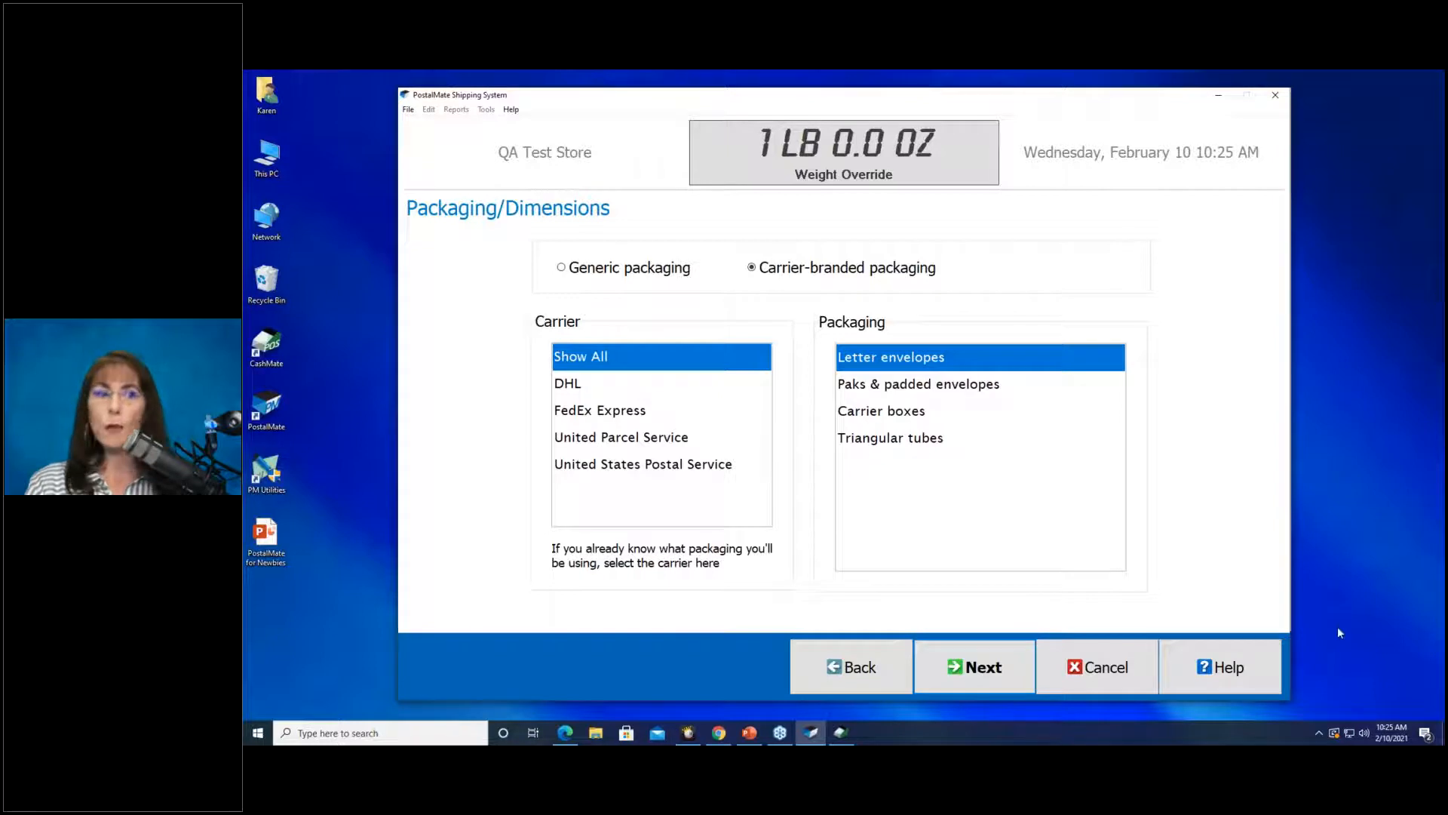
Toggle between Generic and Carrier-branded packaging, finishing on Generic with the dimension fields empty.
{"action": "left_click", "coordinate": [604, 279]}
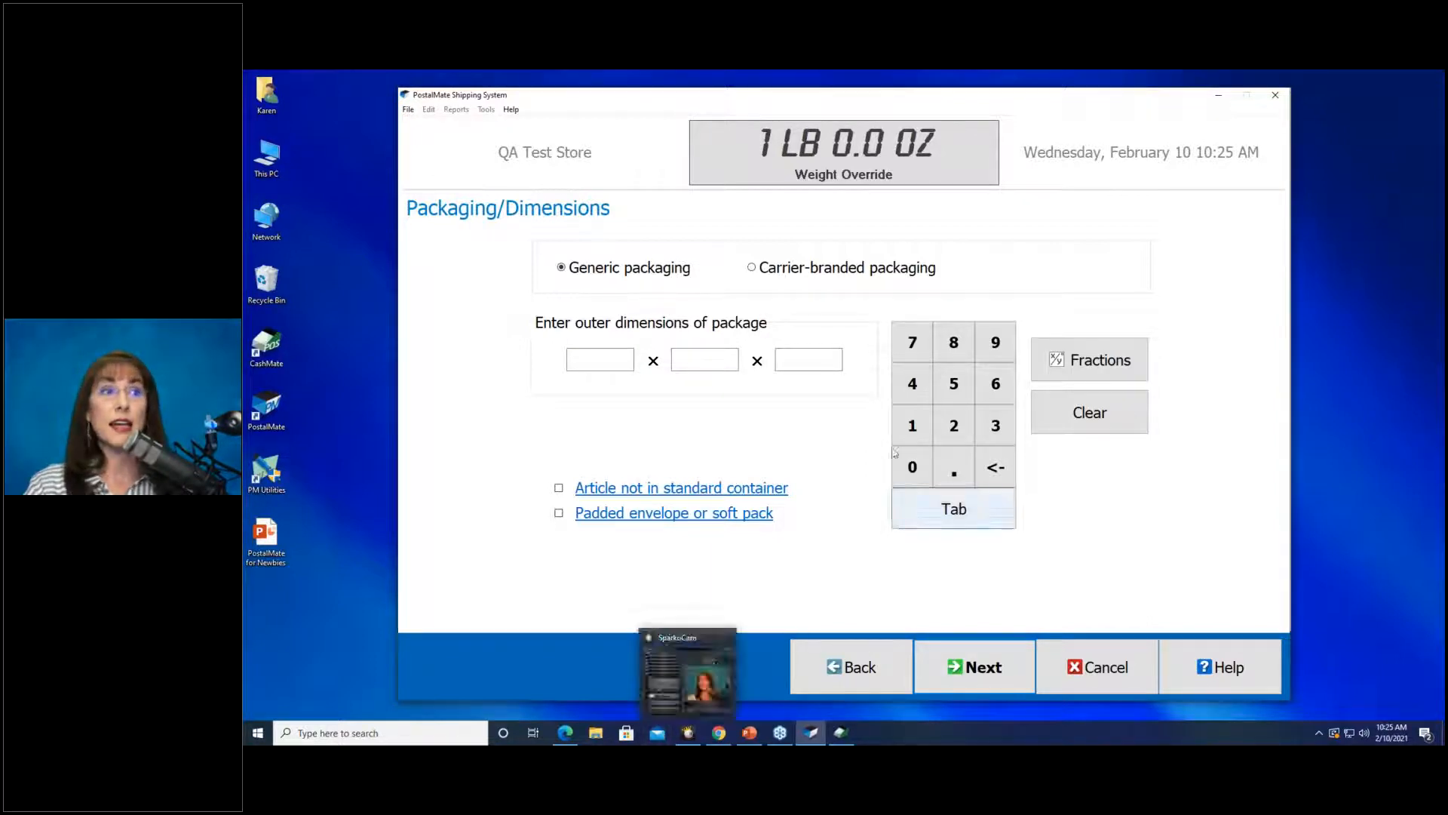
{"action": "left_click", "coordinate": [814, 271]}
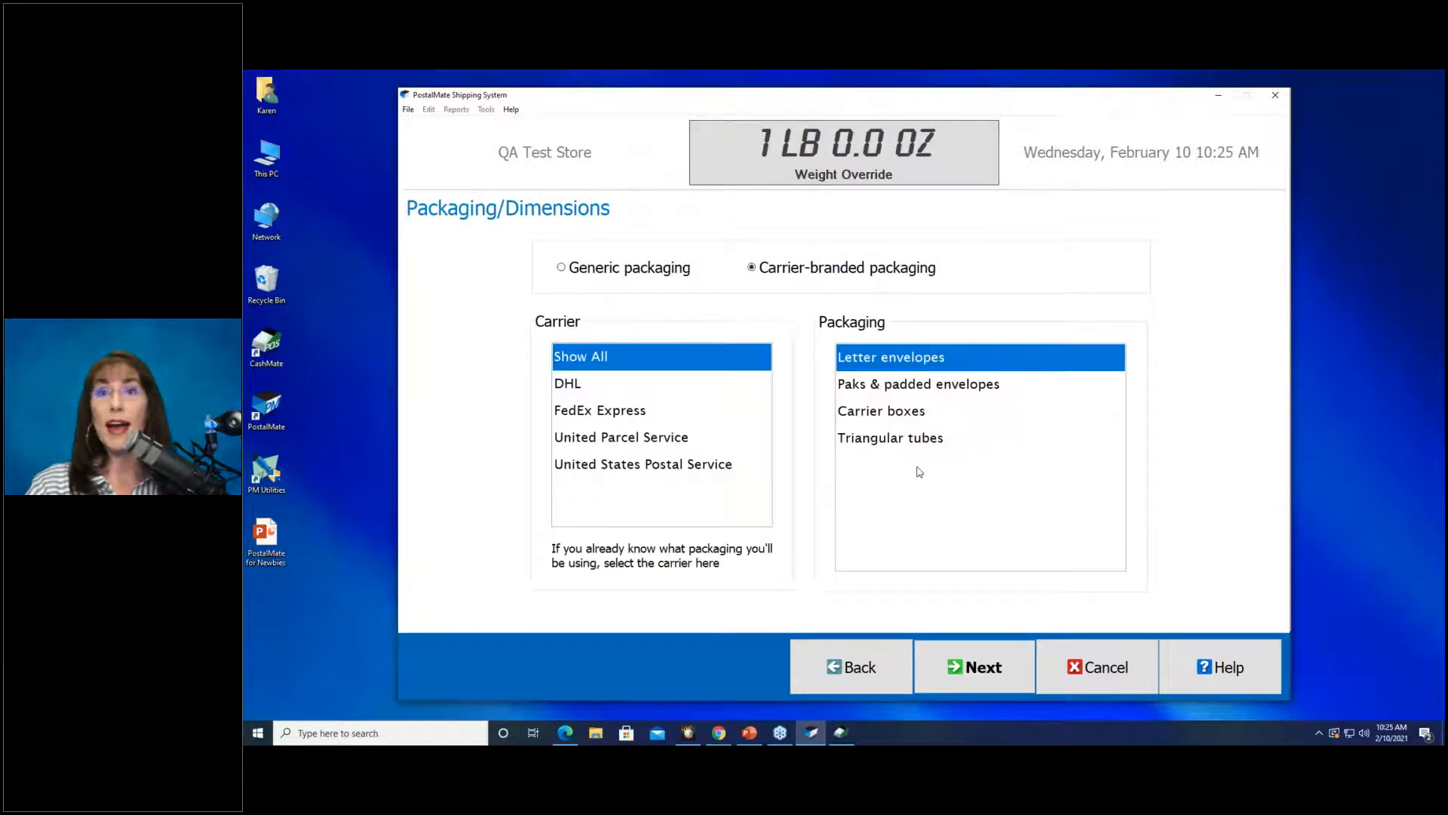
{"action": "left_click", "coordinate": [683, 276]}
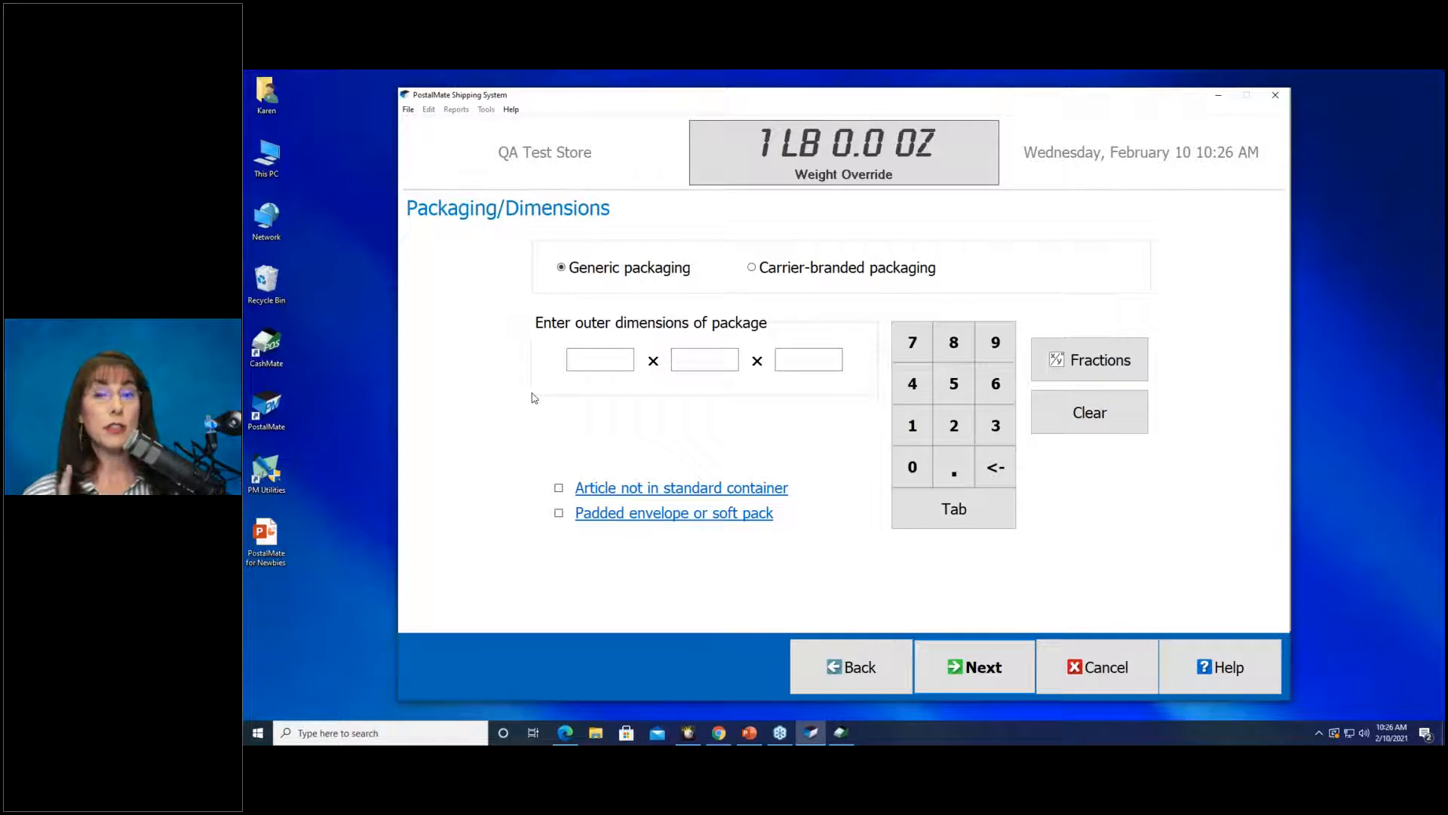
Enter a 20 × 20 × 20 box, skip the declared value, and list the San Marcos rates.
{"action": "left_click", "coordinate": [593, 362]}
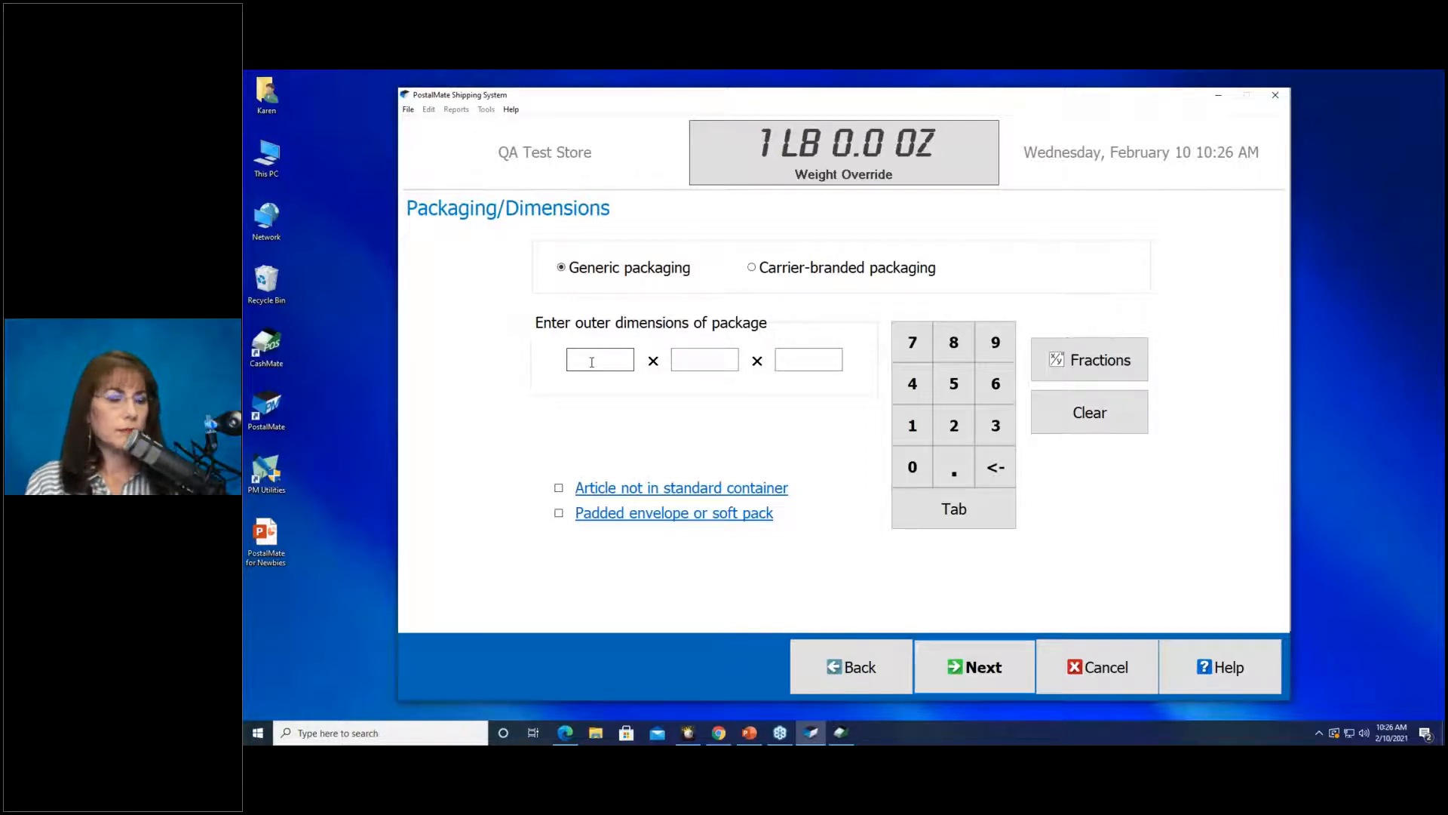
{"action": "left_click", "coordinate": [592, 362]}
{"action": "type", "text": "20"}
{"action": "key", "text": "Tab"}
{"action": "type", "text": "20"}
{"action": "key", "text": "Tab"}
{"action": "type", "text": "20"}
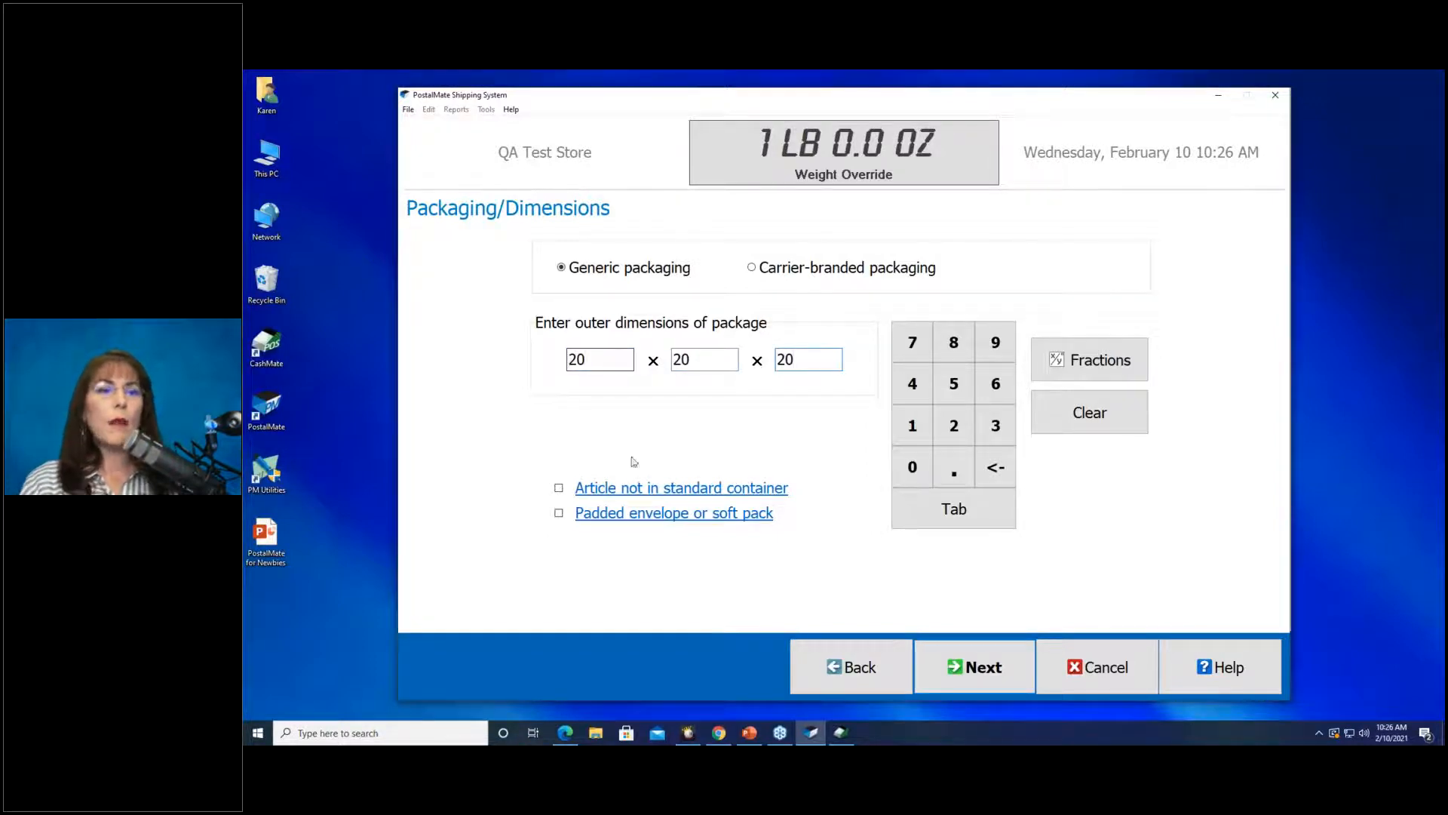
{"action": "left_click", "coordinate": [956, 677]}
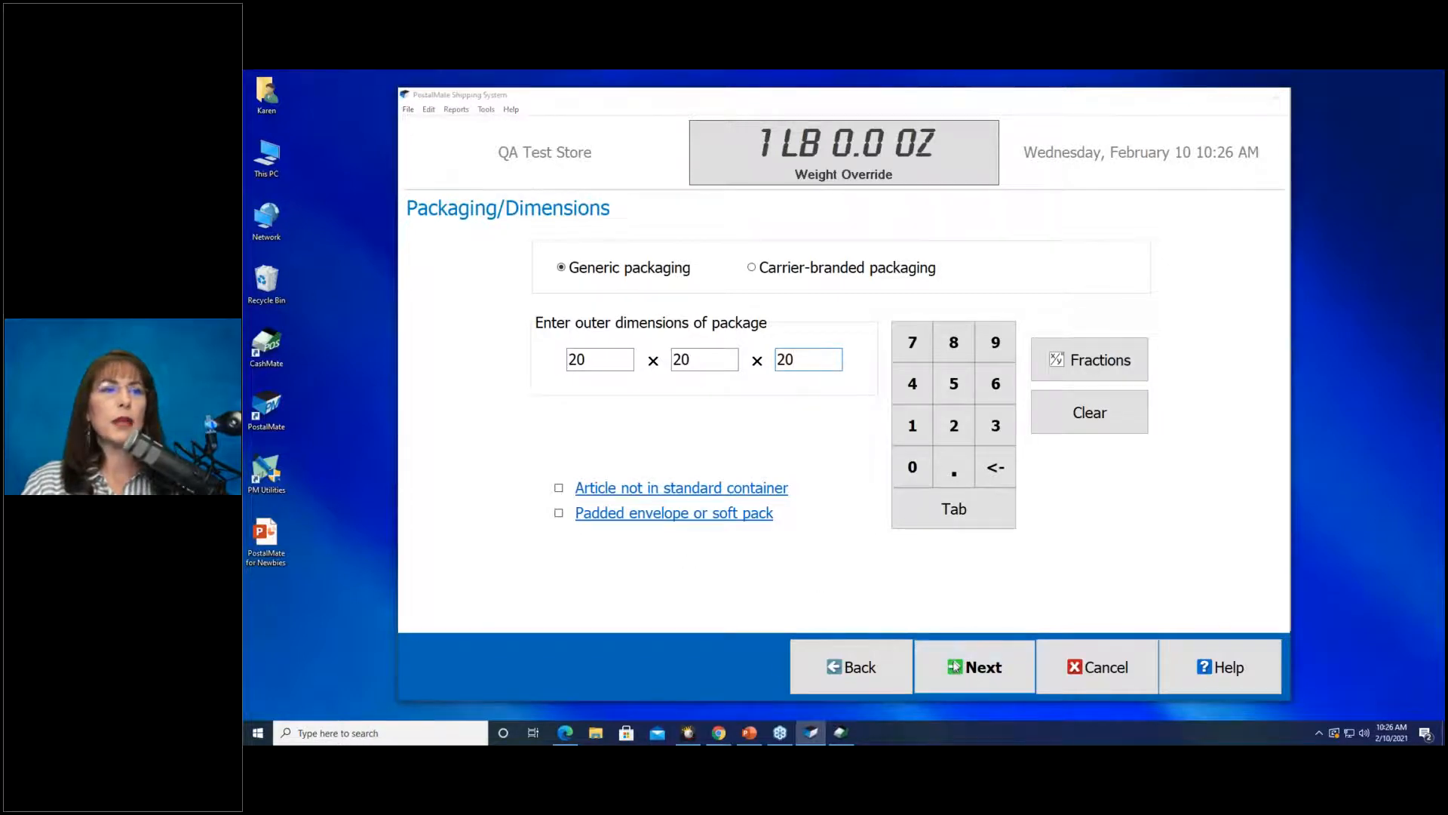
{"action": "left_click", "coordinate": [989, 657]}
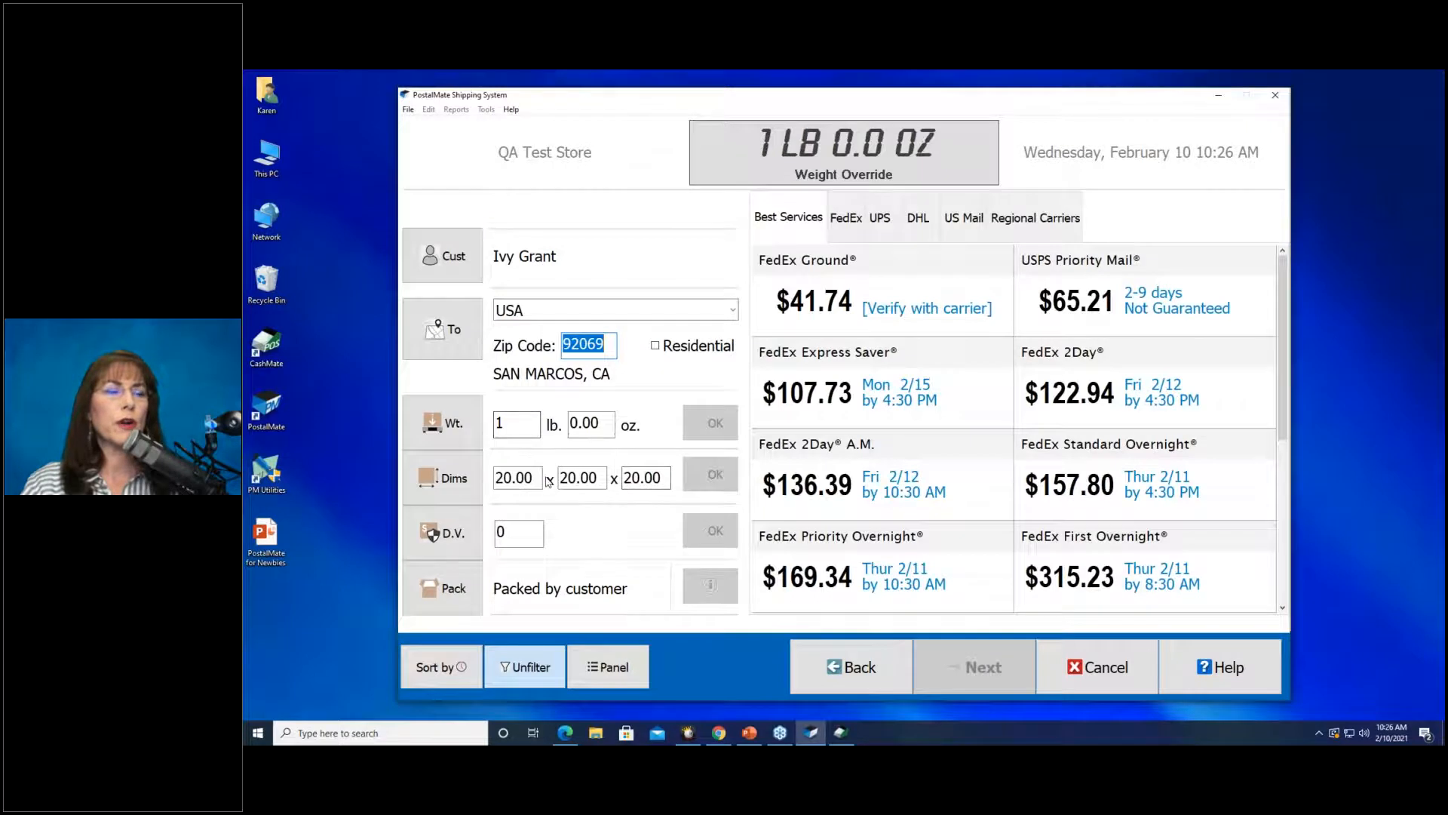
Select the FedEx Ground $41.74 rate to see its 49 lbs dimensional weight charges.
{"action": "left_click", "coordinate": [815, 327]}
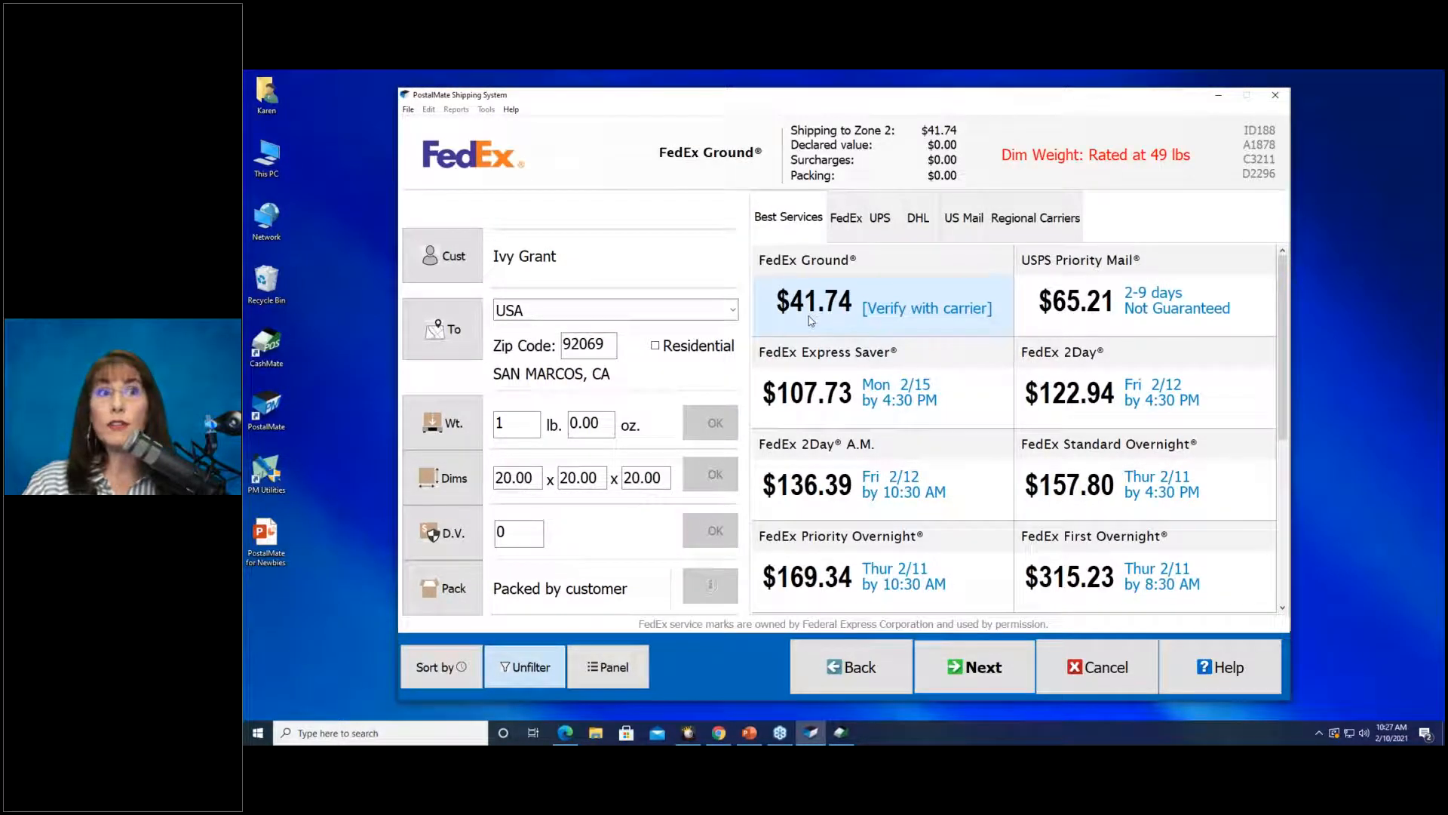
{"action": "left_click", "coordinate": [538, 483]}
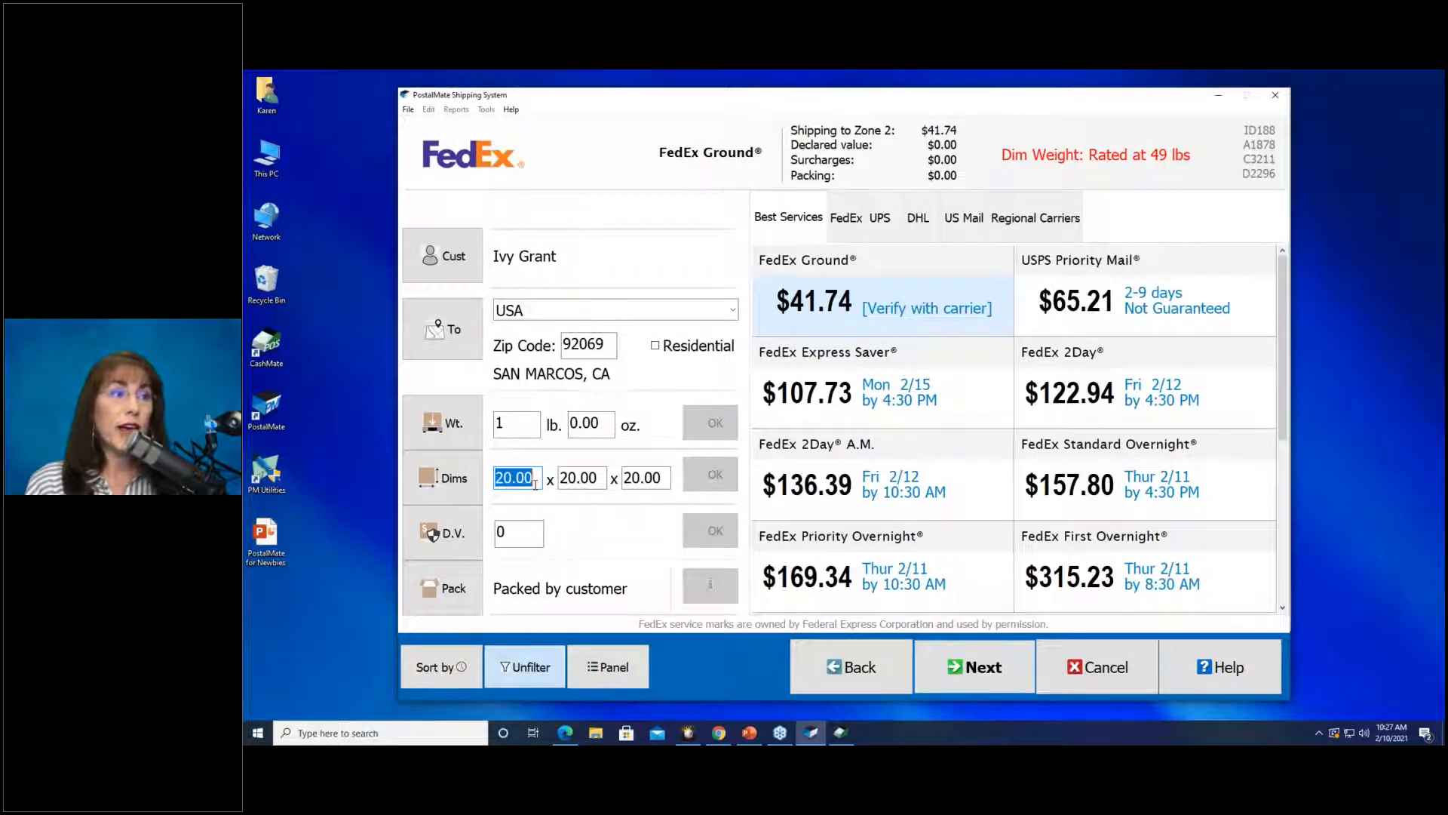
Change the box dimensions to 20.5 × 20.5 × 20.5 and apply them.
{"action": "type", "text": "2"}
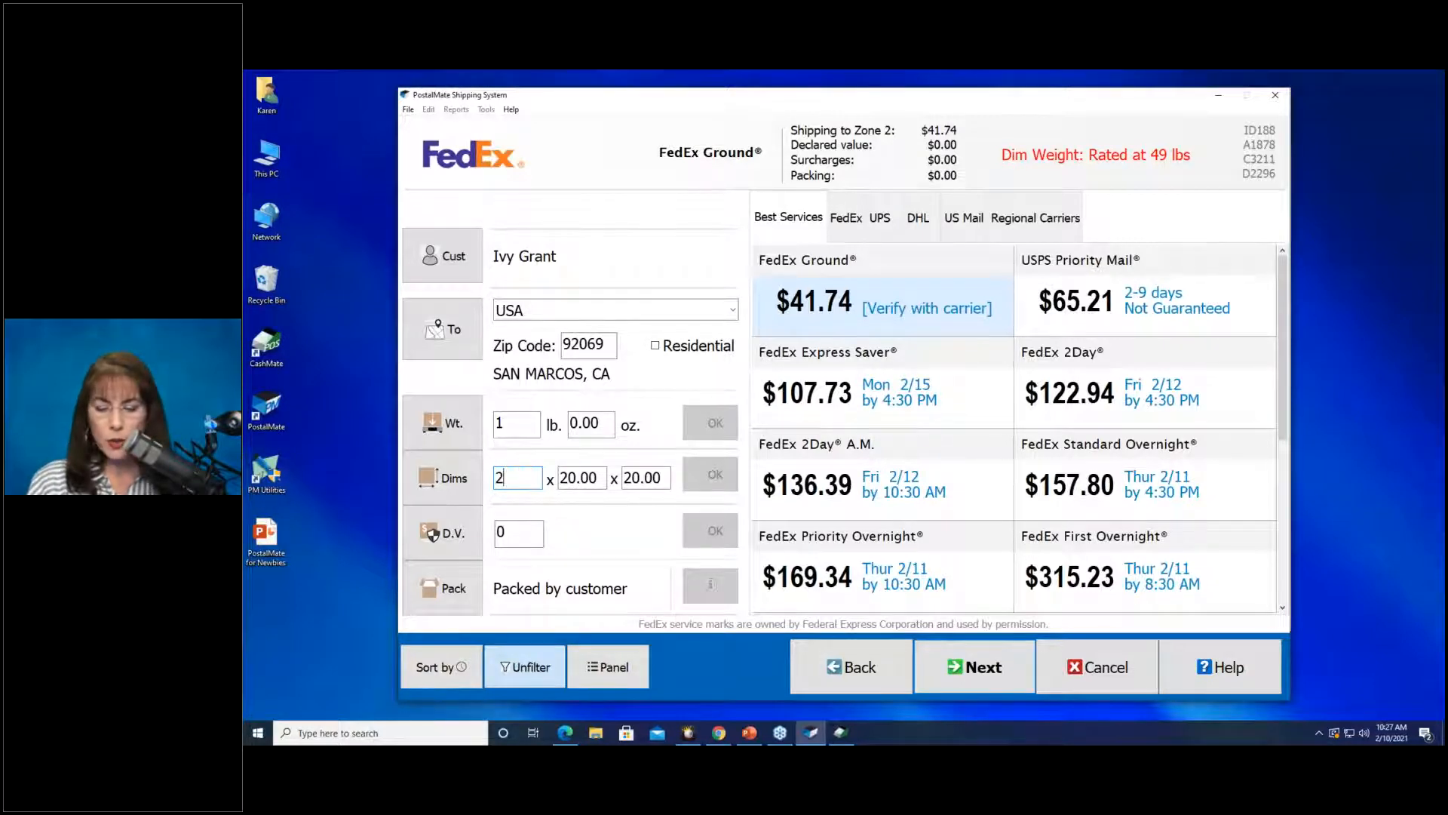
{"action": "type", "text": "0.5"}
{"action": "key", "text": "Tab"}
{"action": "type", "text": "20.5"}
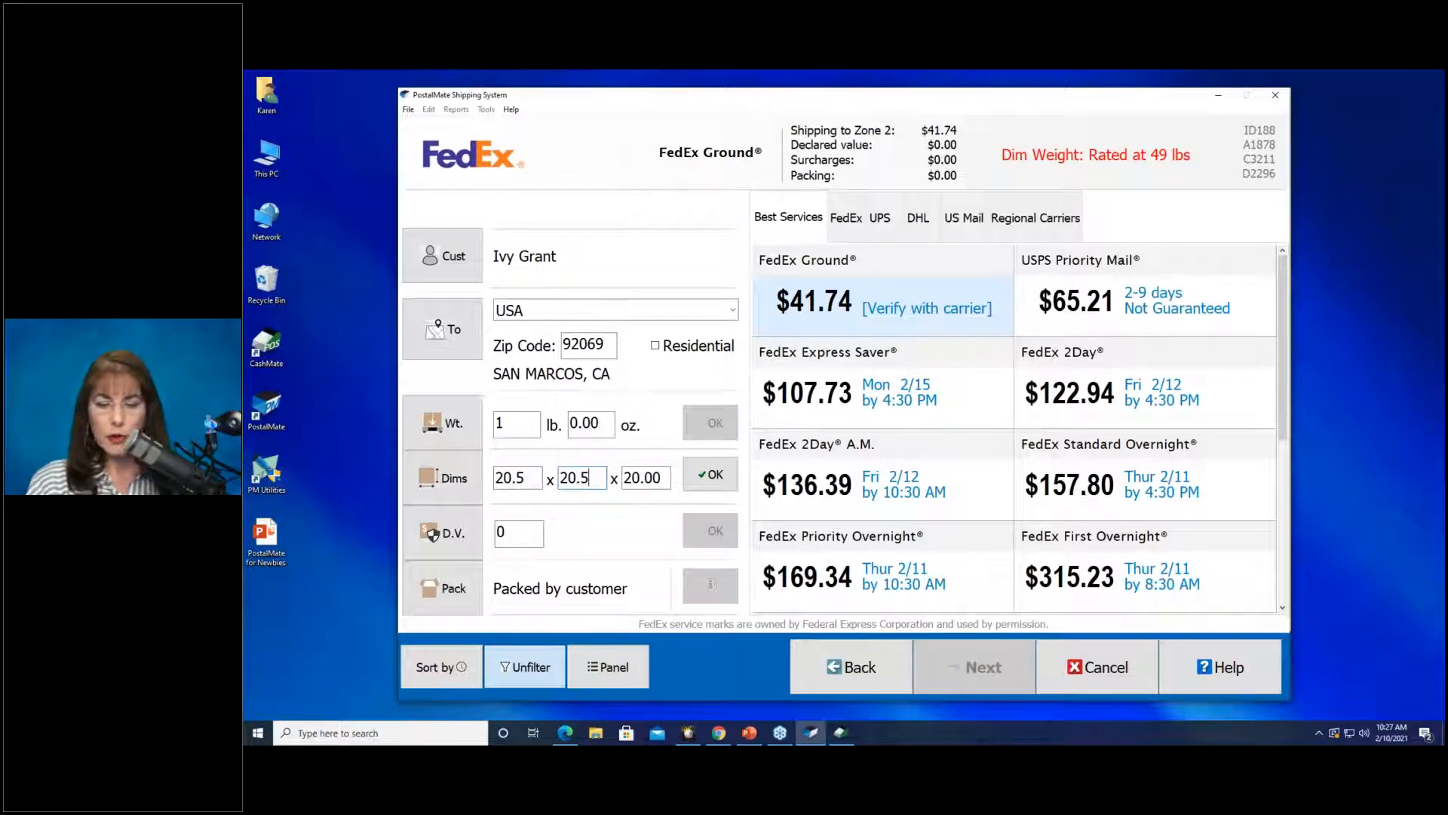
{"action": "key", "text": "Tab"}
{"action": "type", "text": "20.58"}
{"action": "key", "text": "BackSpace"}
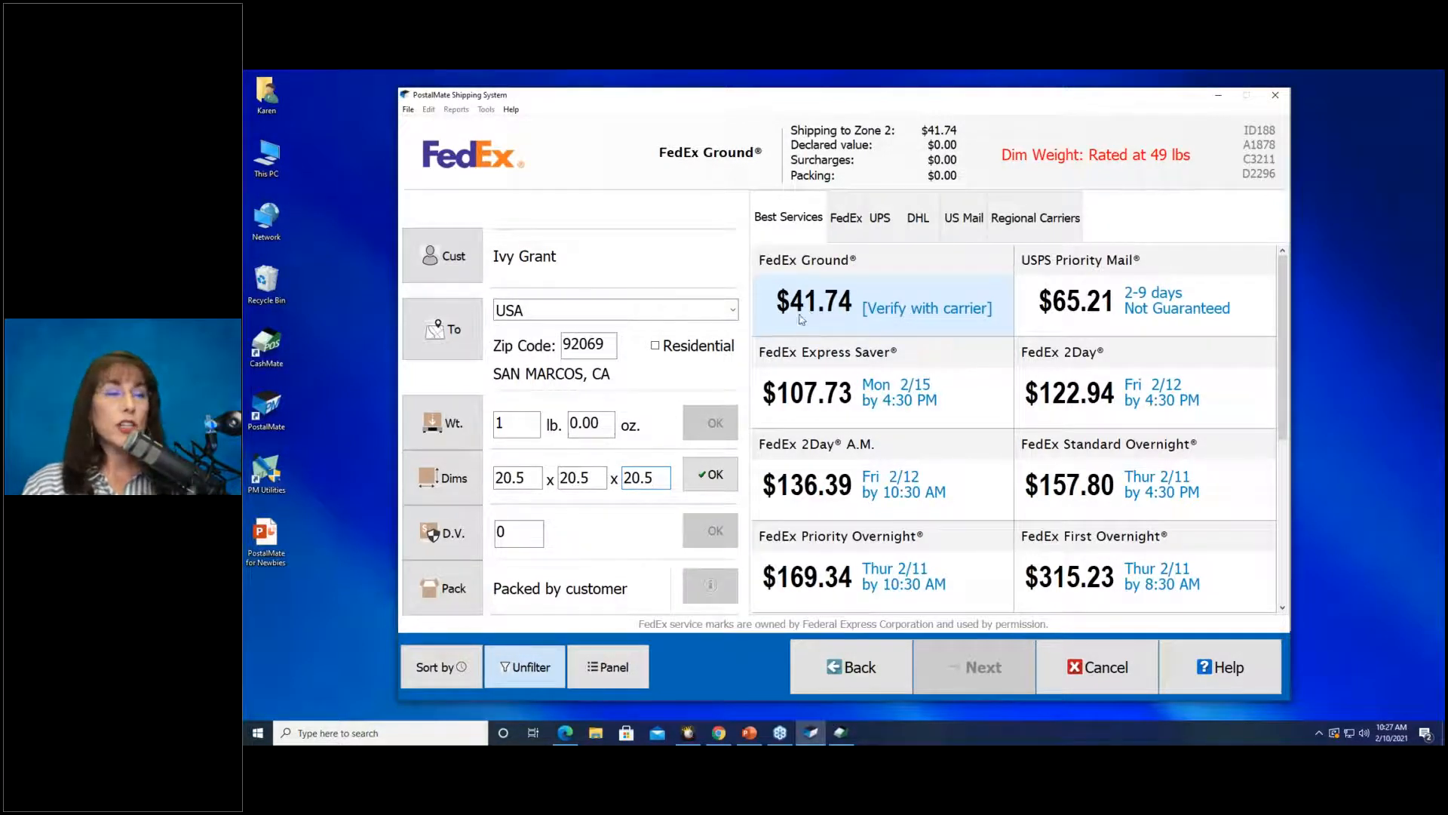
{"action": "left_click", "coordinate": [707, 475]}
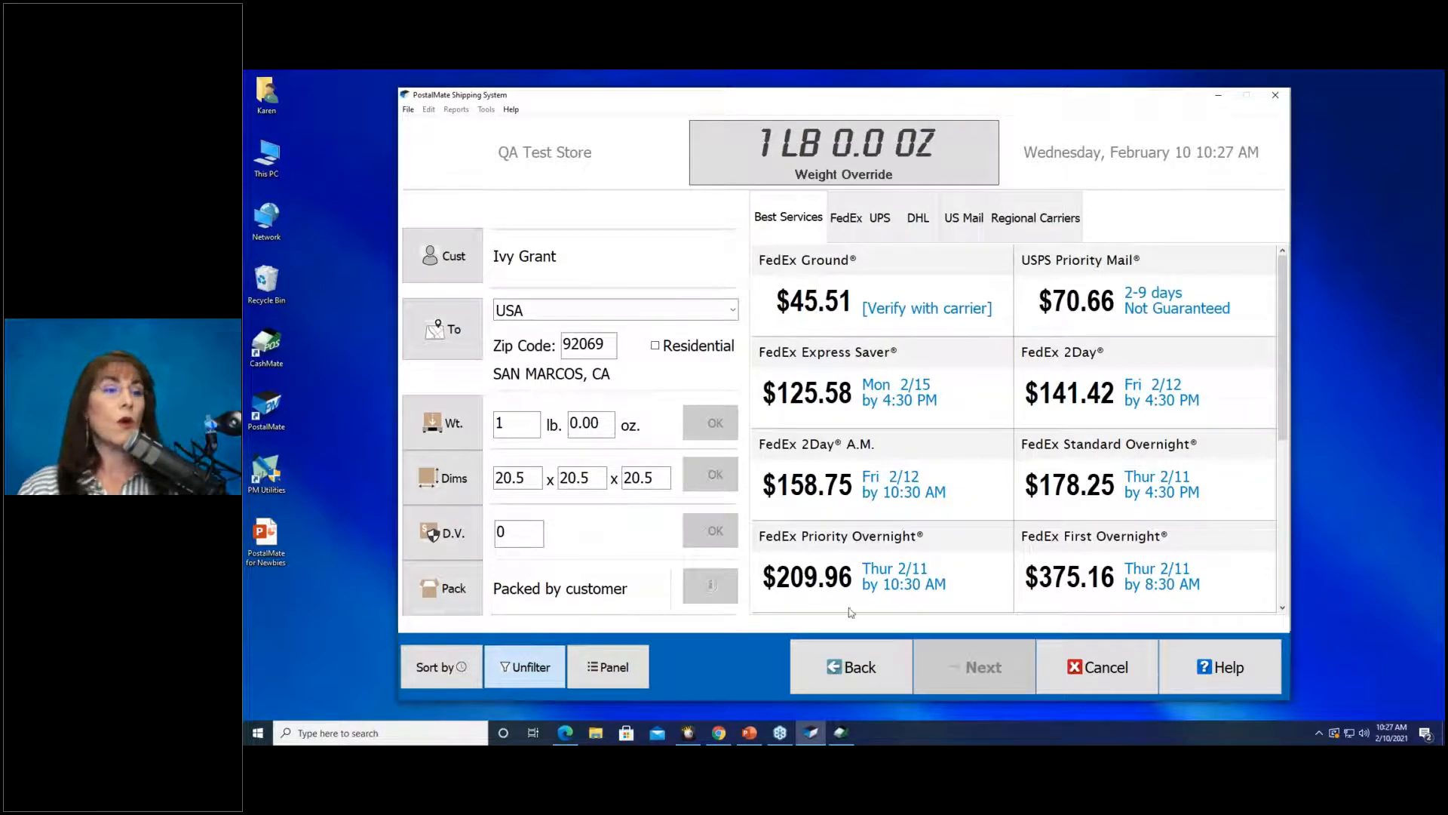
Go back to the Packaging/Dimensions step showing the 20 × 20 × 20 generic box.
{"action": "left_click", "coordinate": [871, 675]}
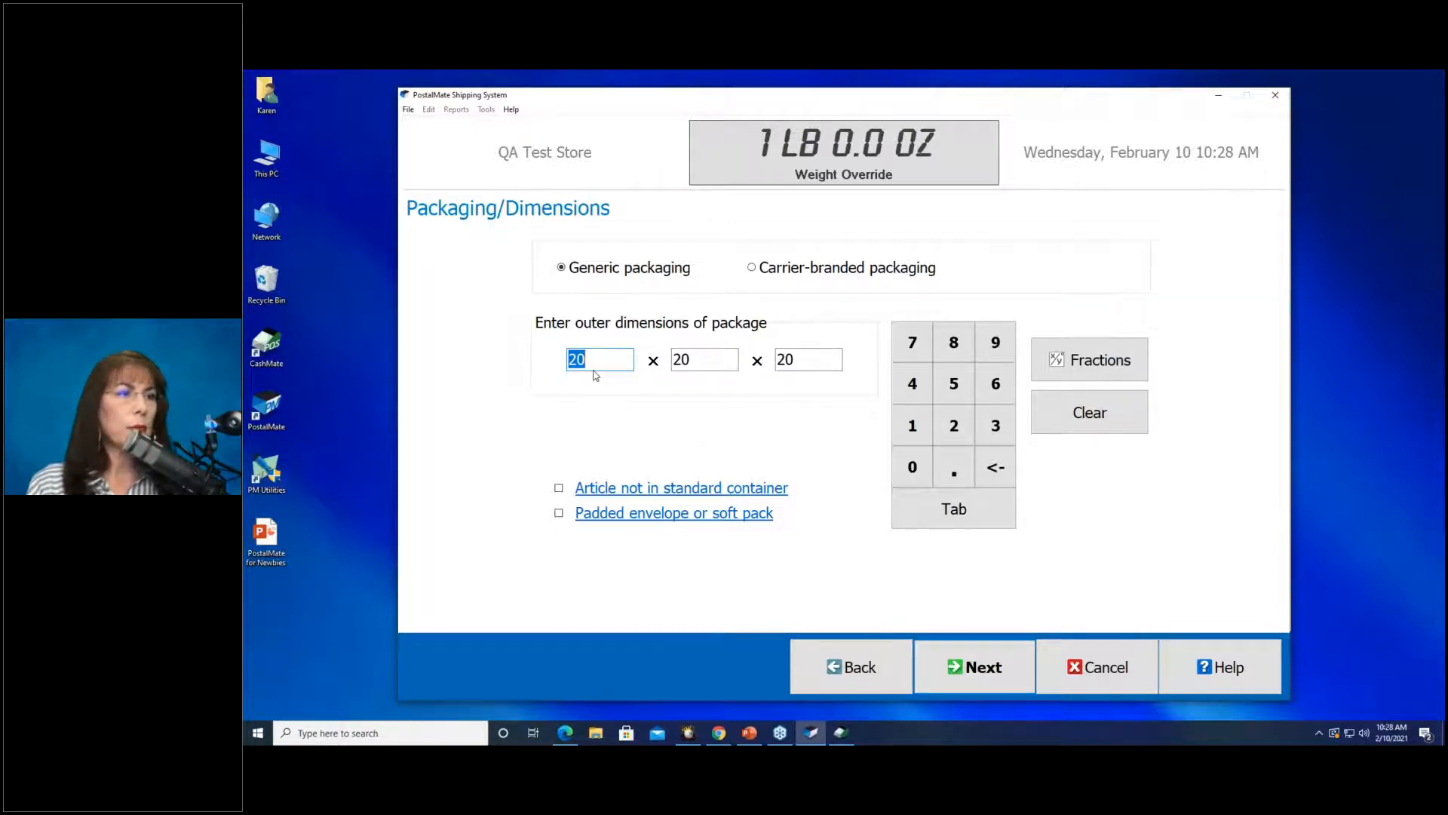
Enter generic box dimensions 13 × 13 × 13 and advance to the insurance step.
{"action": "type", "text": "13"}
{"action": "key", "text": "Tab"}
{"action": "type", "text": "13"}
{"action": "key", "text": "Tab"}
{"action": "type", "text": "13"}
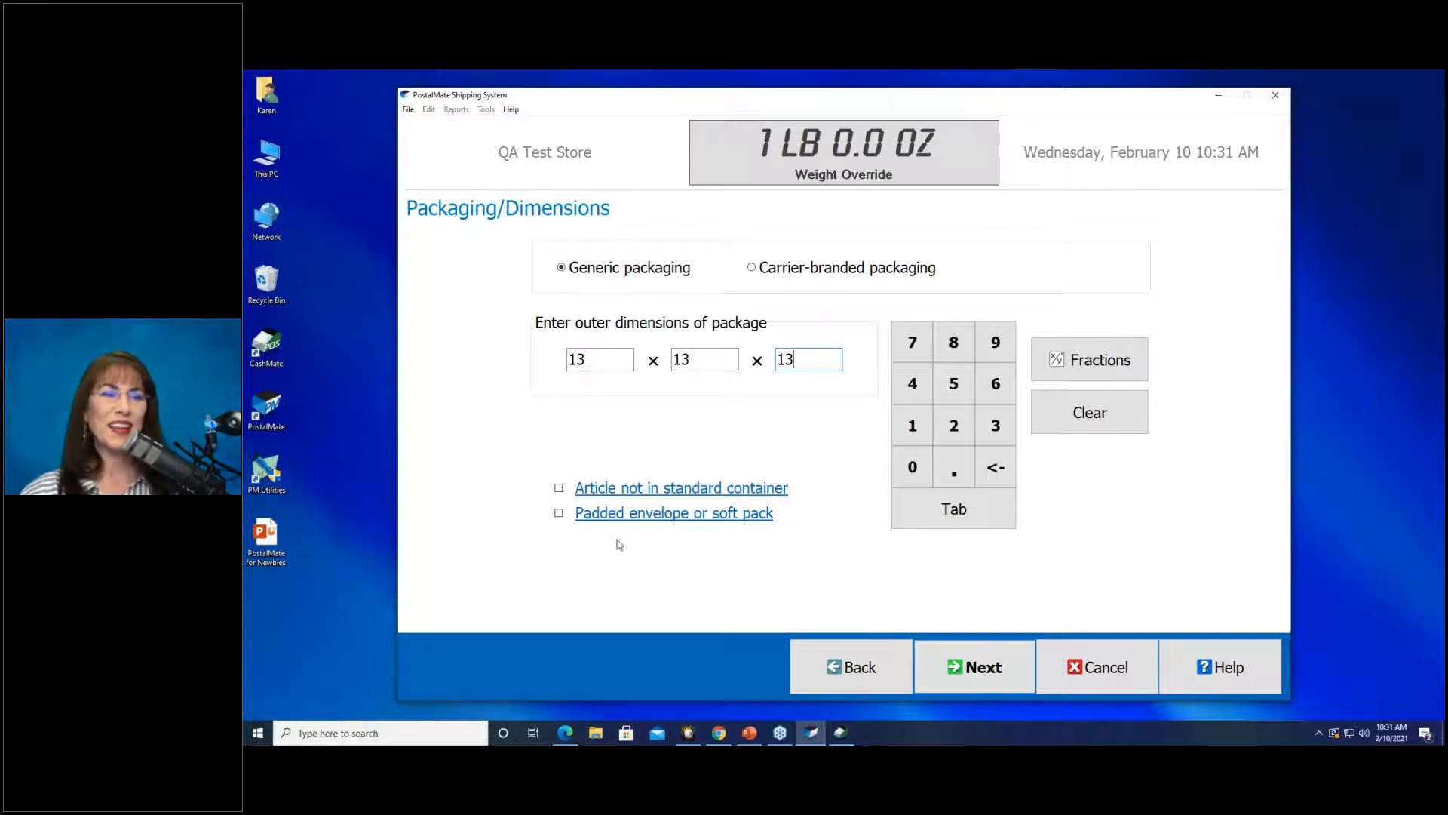
{"action": "left_click", "coordinate": [978, 665]}
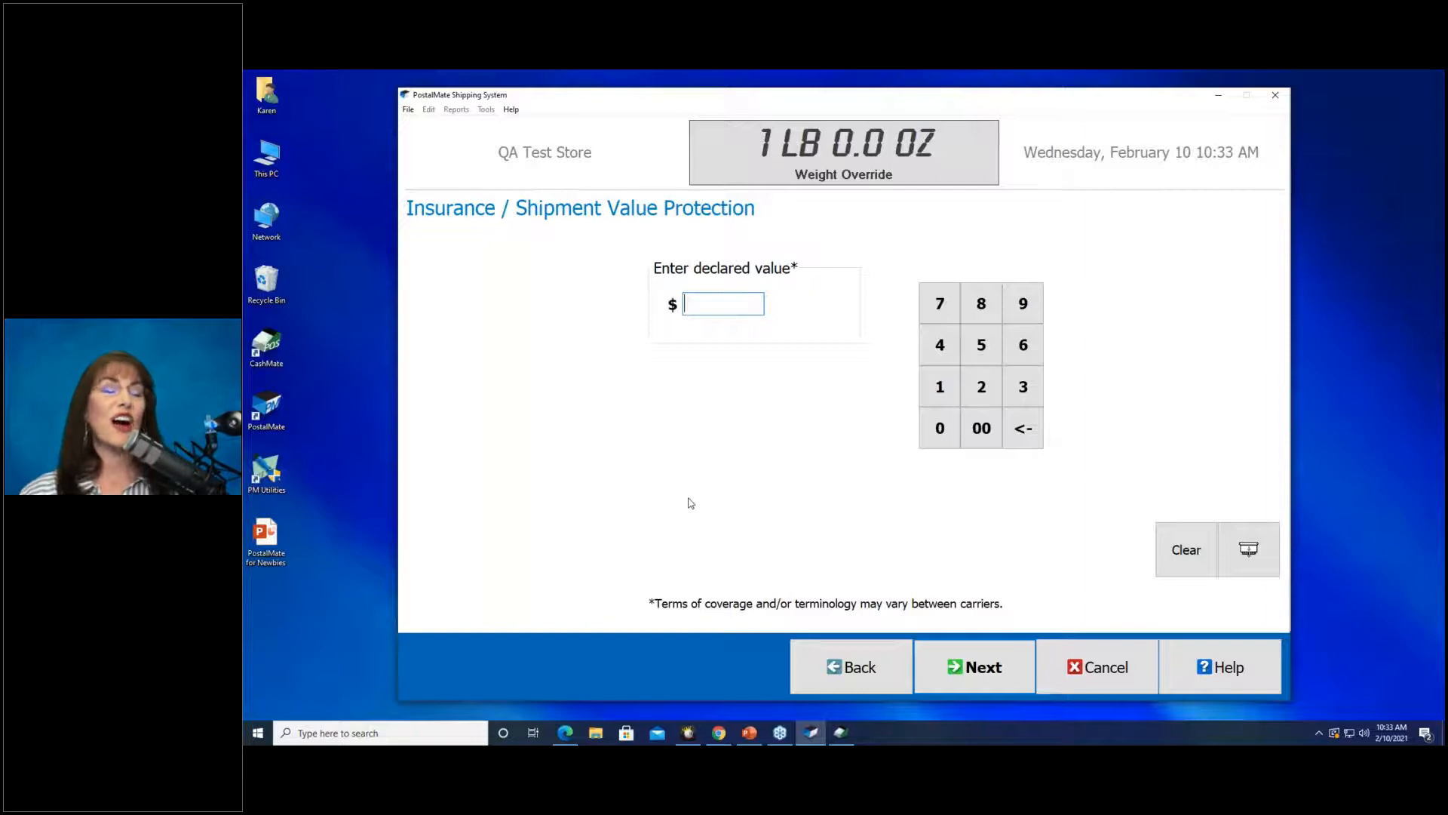
Leave the declared value blank and calculate rates: FedEx Ground $20.53, USPS Priority Mail $33.79.
{"action": "left_click", "coordinate": [968, 673]}
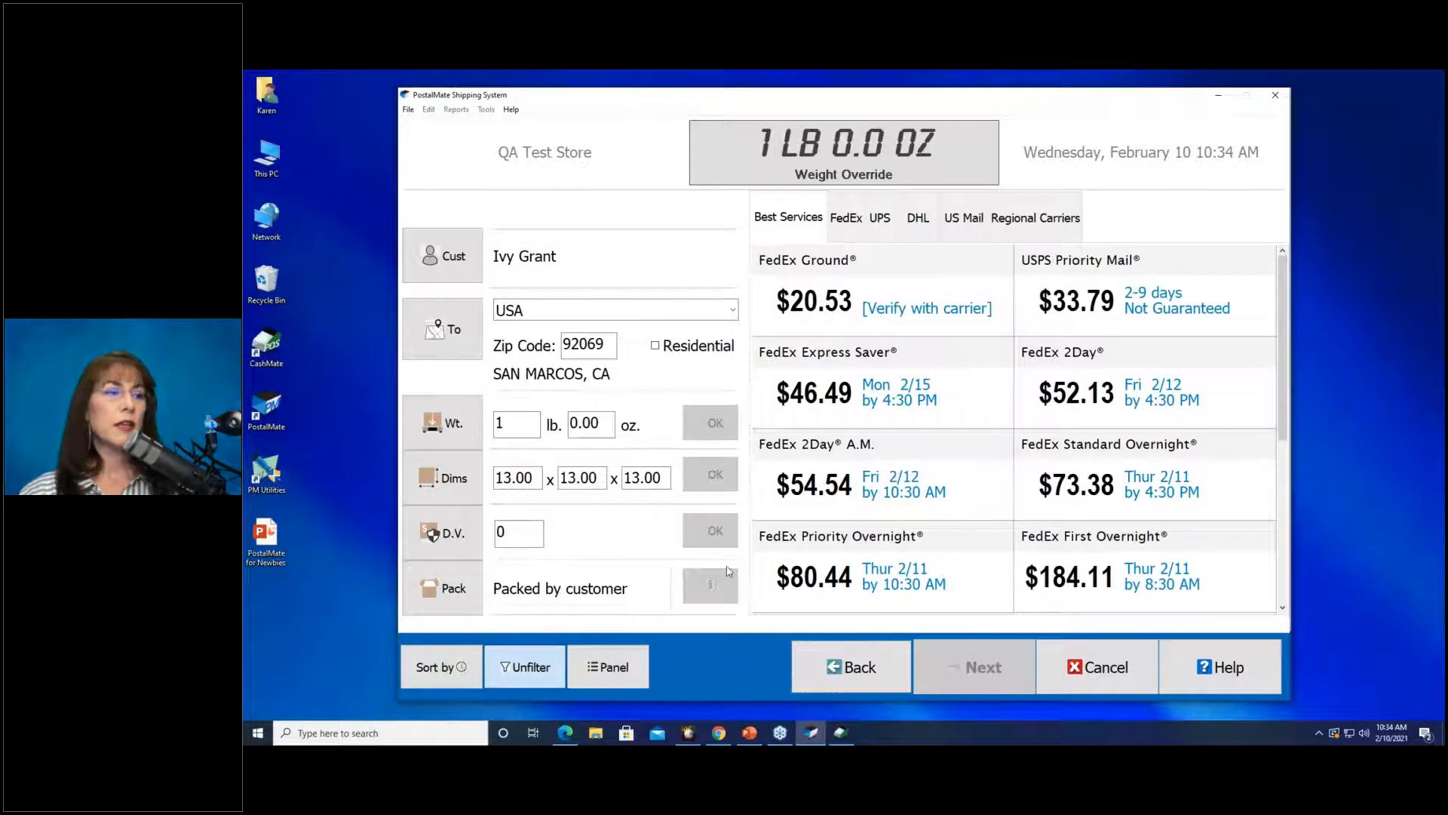
Hide the shipment details panel so the rate list fills the full width.
{"action": "left_click", "coordinate": [607, 666]}
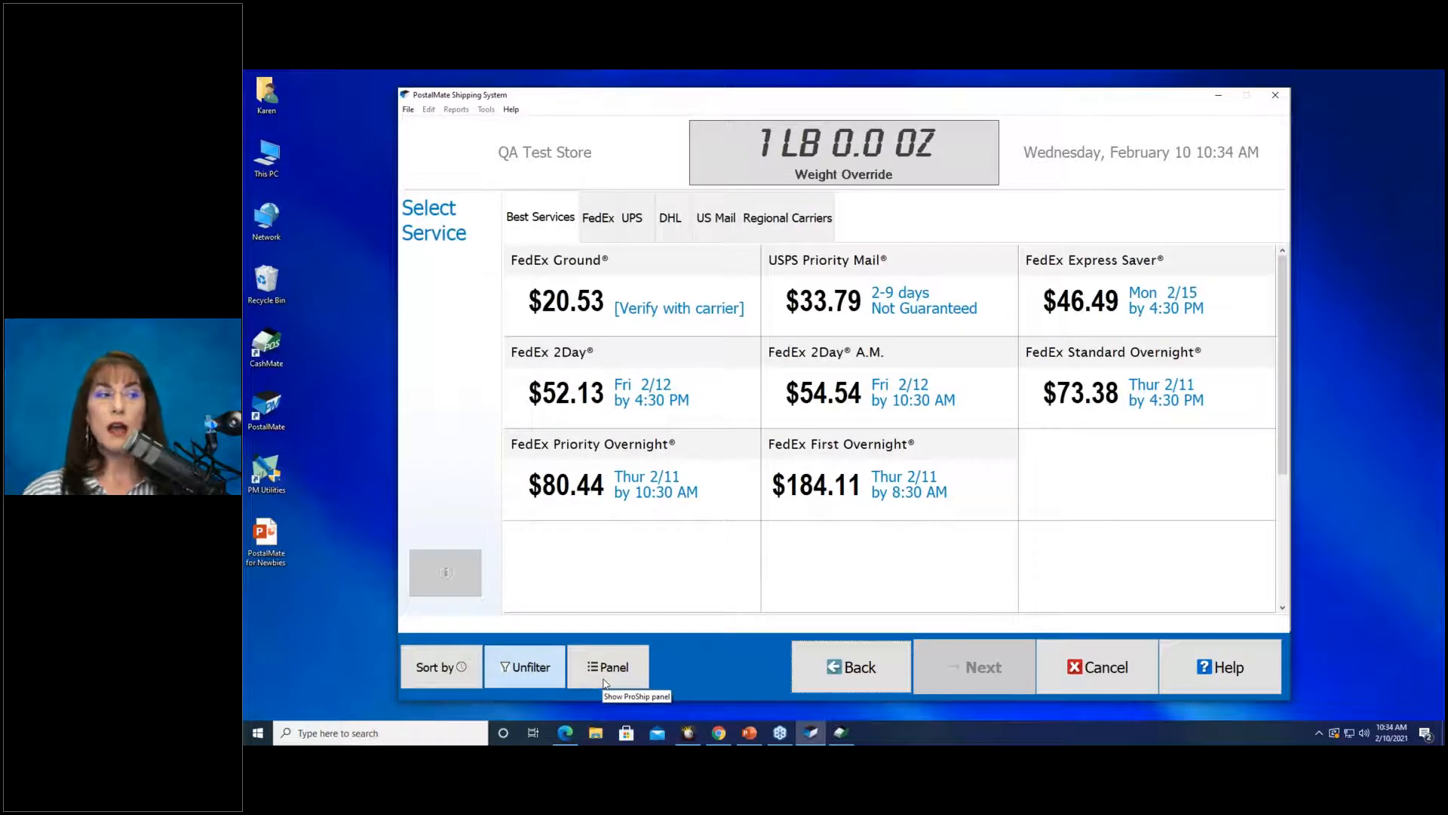
Show the customer, destination, weight and dimensions panel again beside the rates.
{"action": "left_click", "coordinate": [603, 682]}
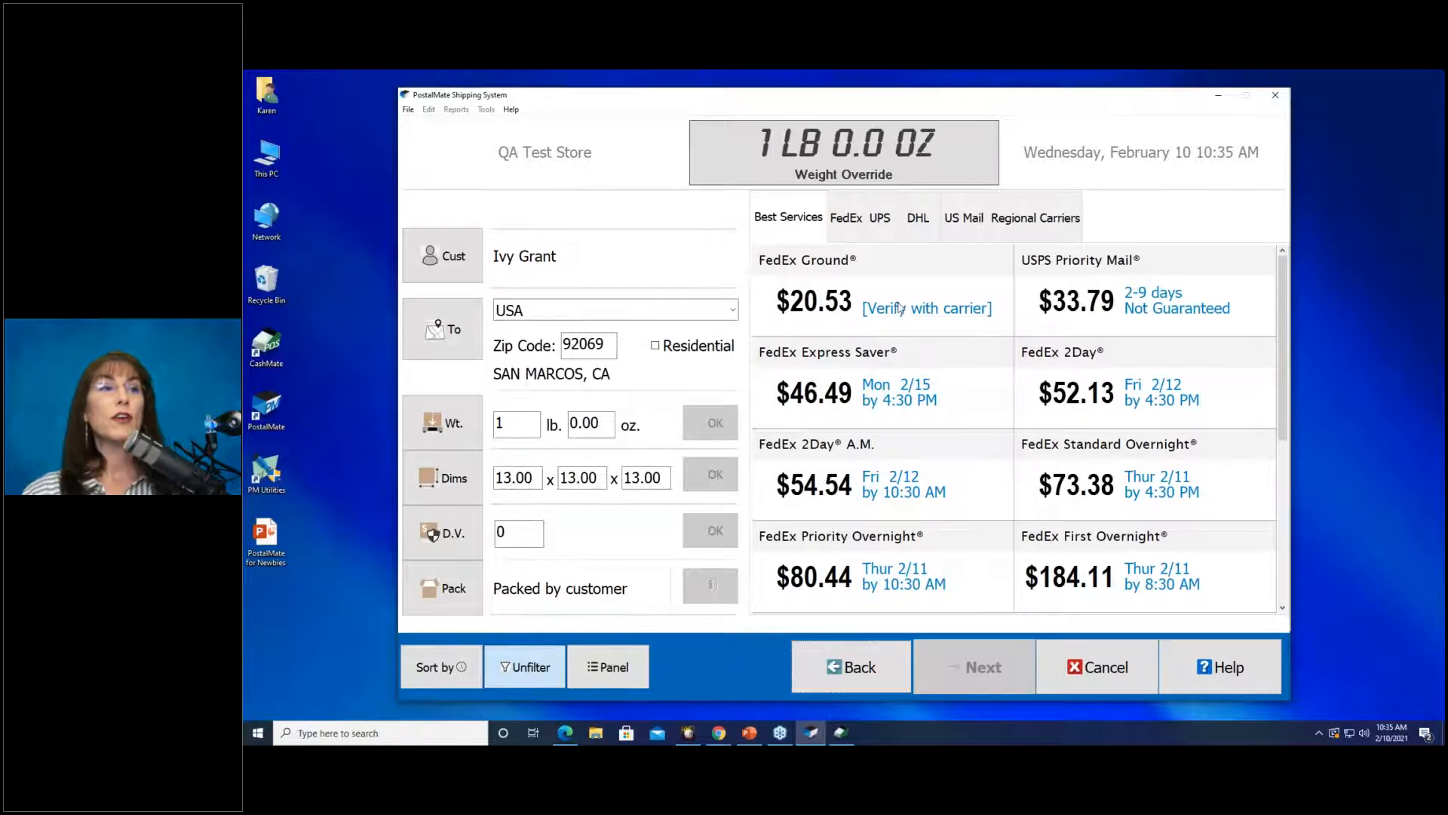
Select FedEx Ground, then compare US Mail and Best Services rates, ending on Best Services.
{"action": "left_click", "coordinate": [815, 302]}
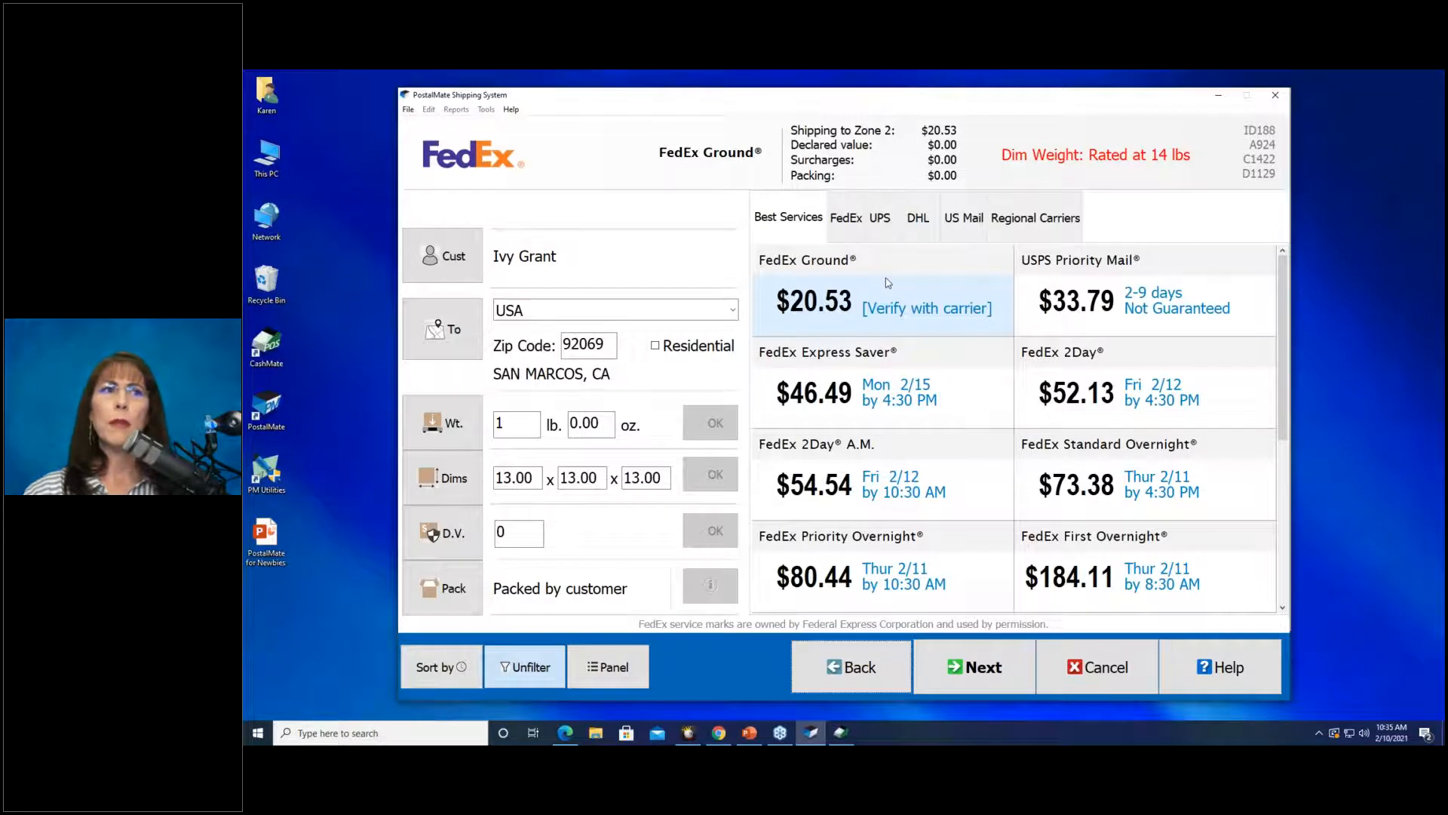
{"action": "left_click", "coordinate": [972, 225]}
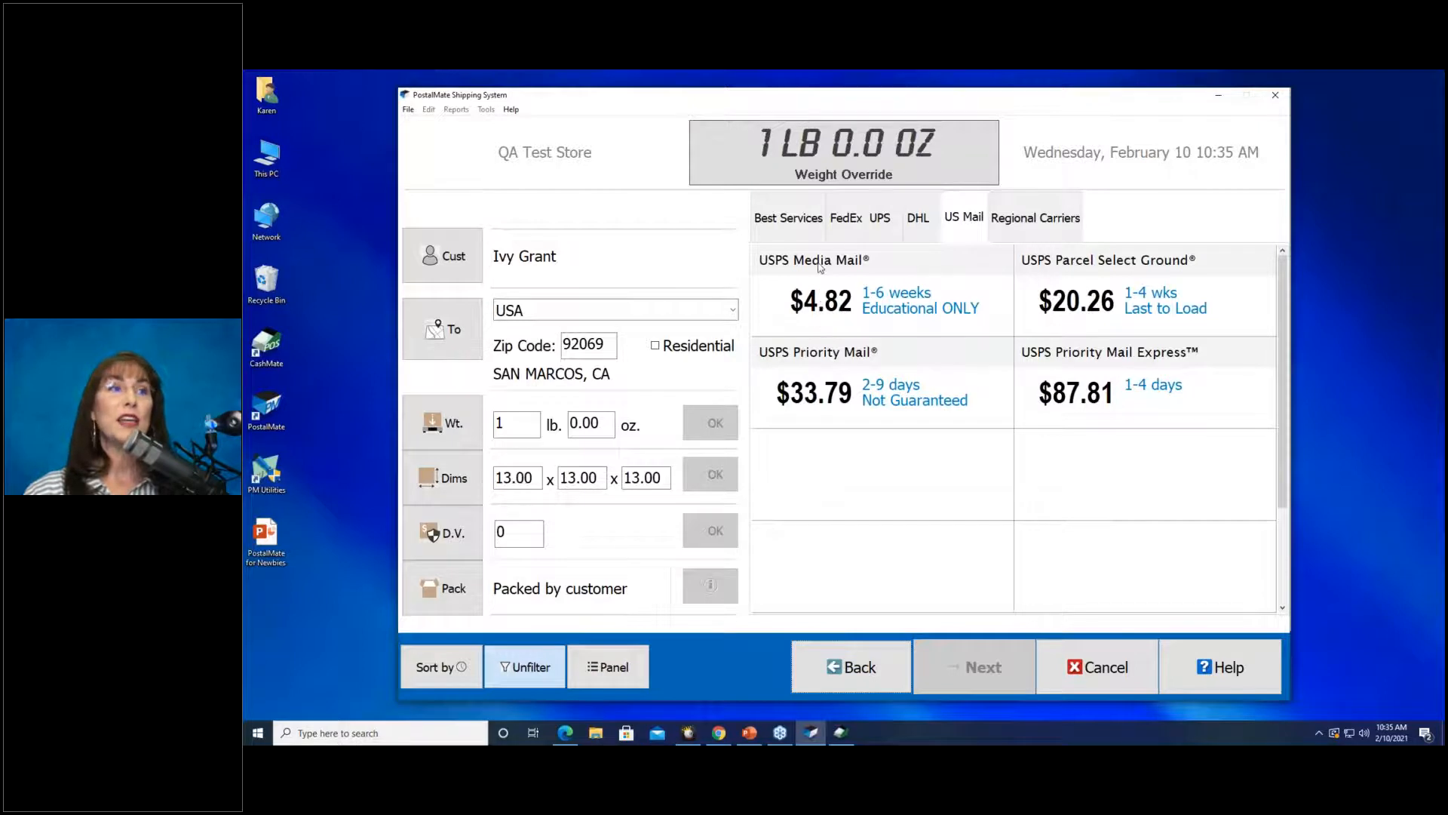
{"action": "left_click", "coordinate": [776, 227]}
{"action": "left_click", "coordinate": [964, 230]}
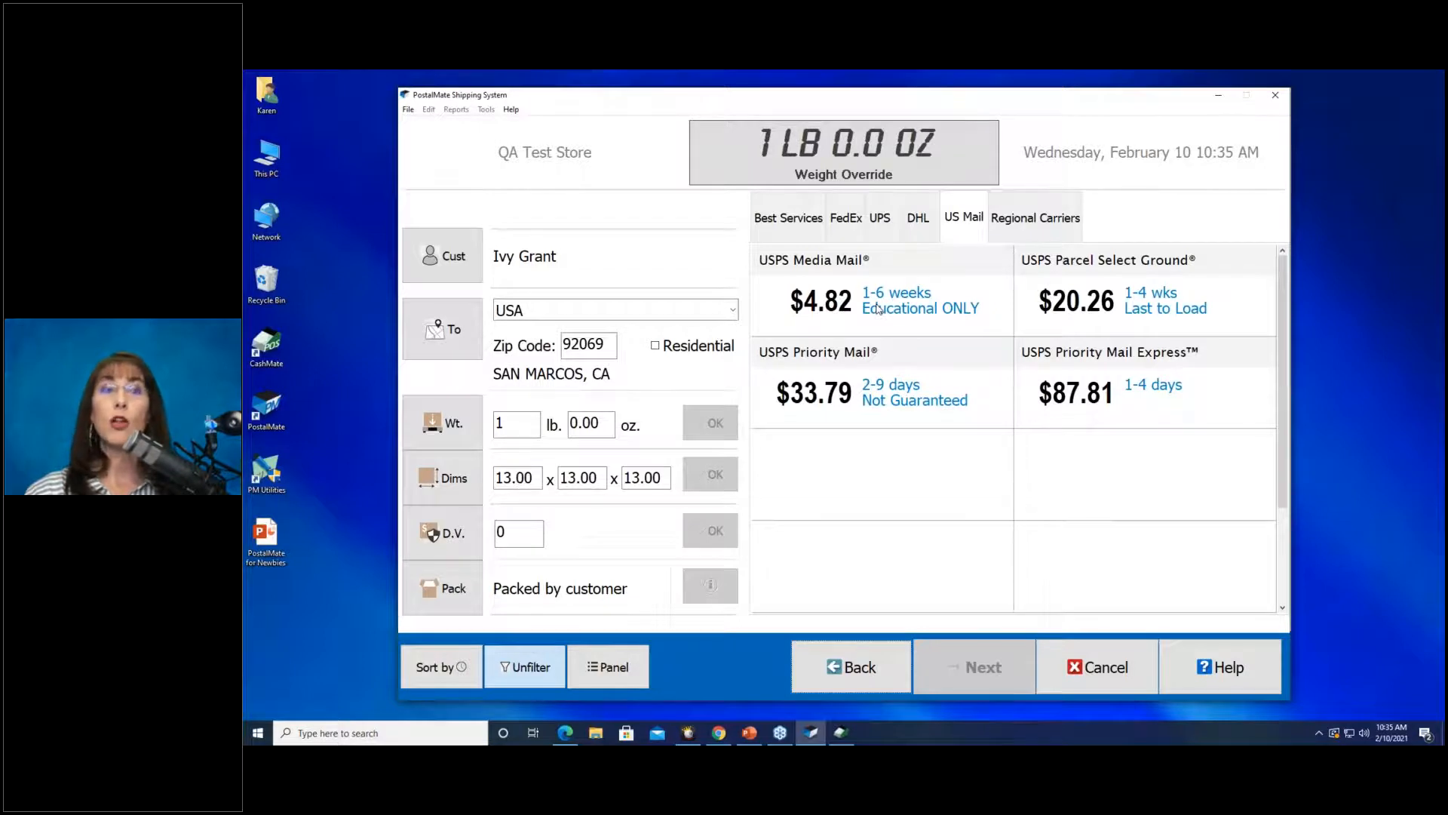
{"action": "left_click", "coordinate": [788, 220]}
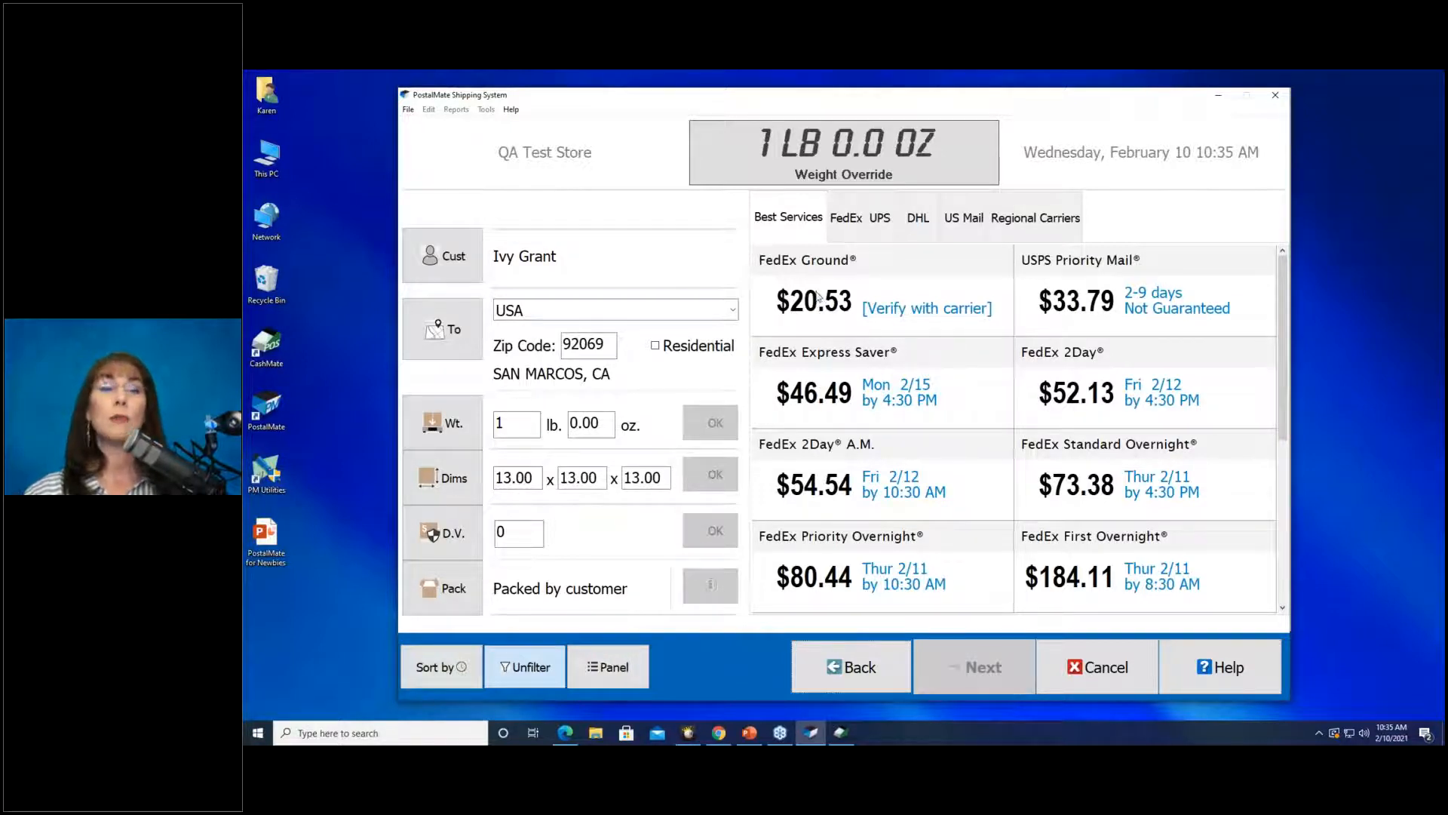
{"action": "left_click", "coordinate": [961, 227]}
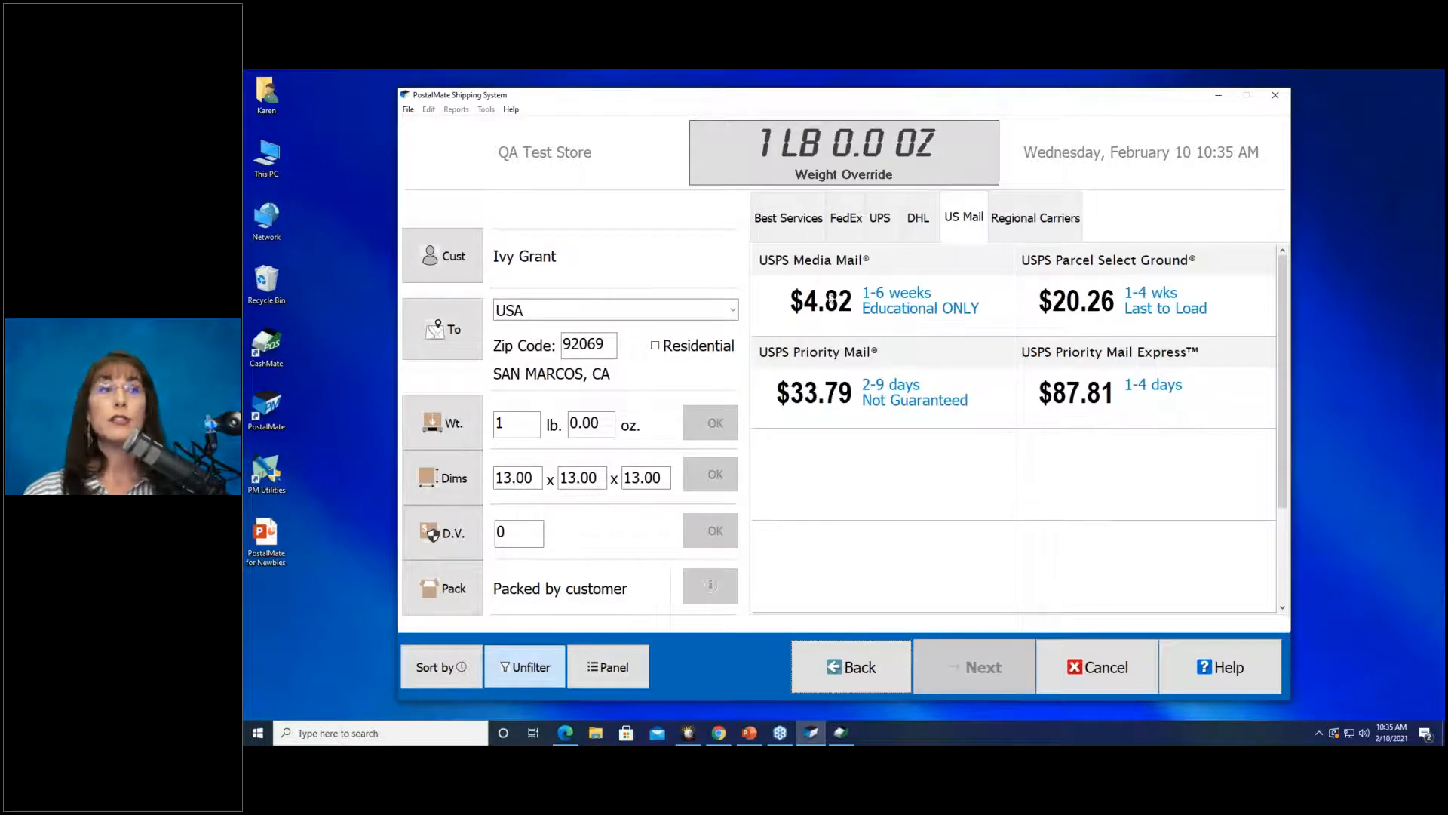
{"action": "left_click", "coordinate": [788, 217]}
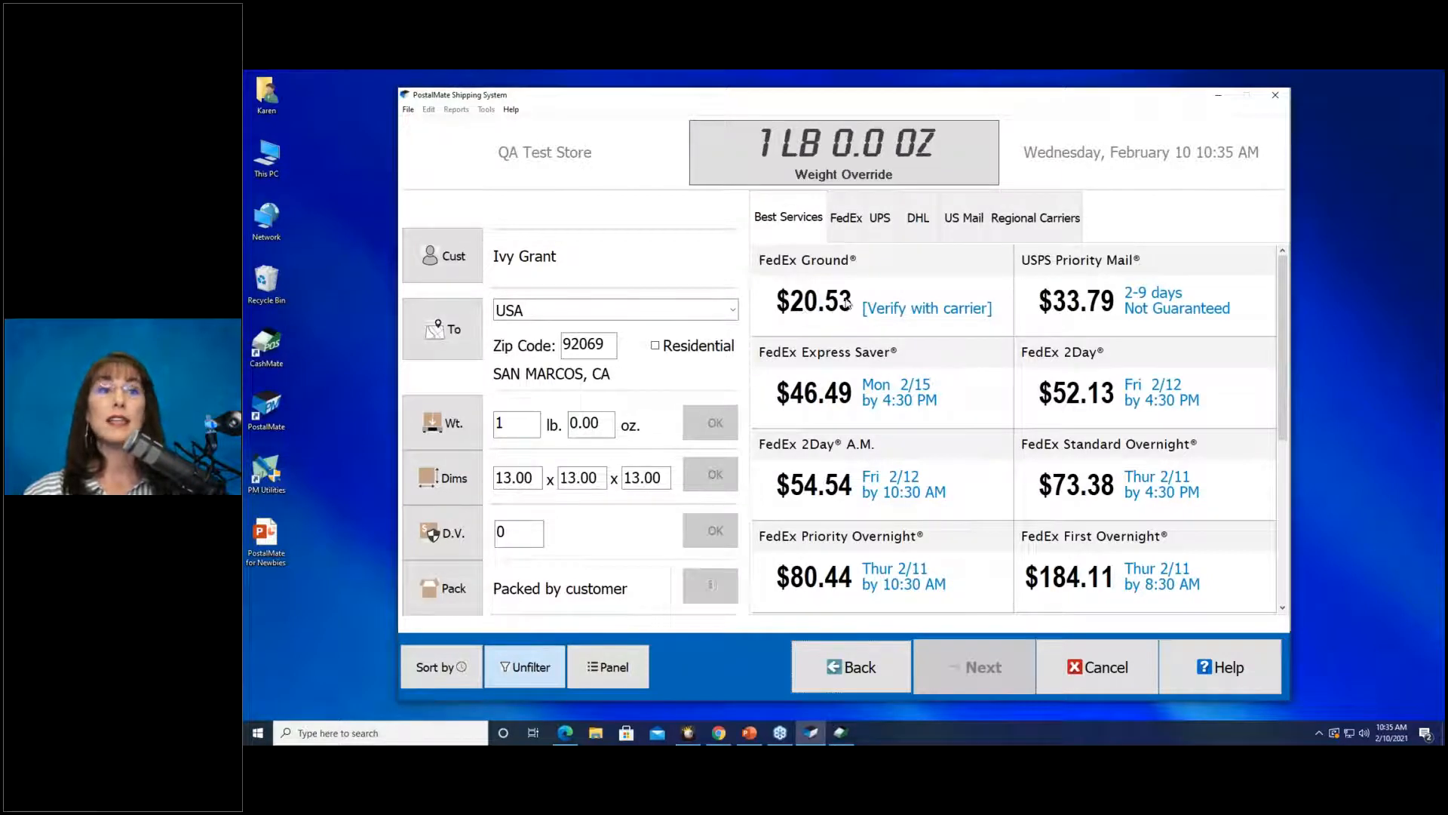
{"action": "left_click", "coordinate": [964, 217]}
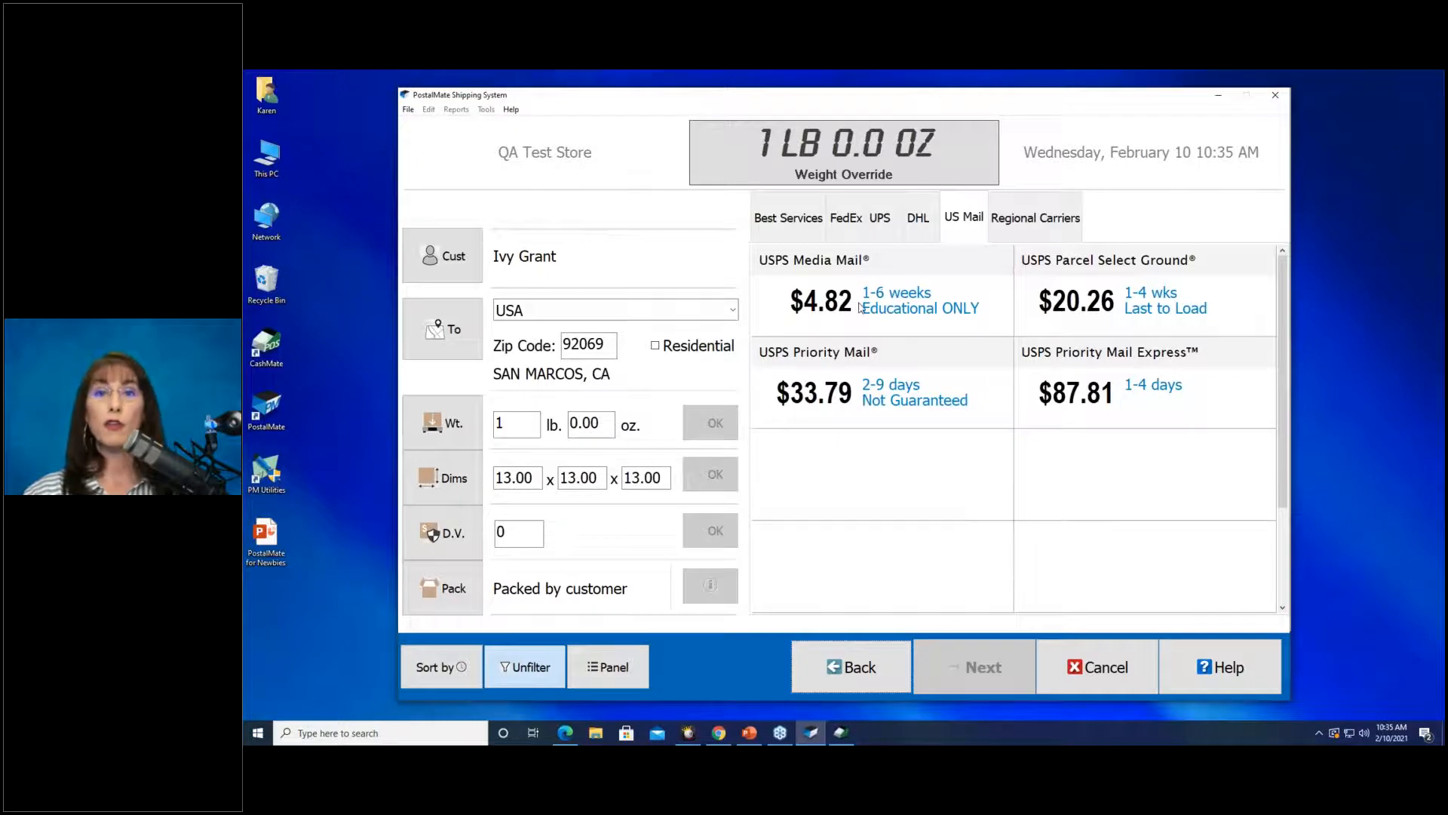
{"action": "left_click", "coordinate": [788, 227]}
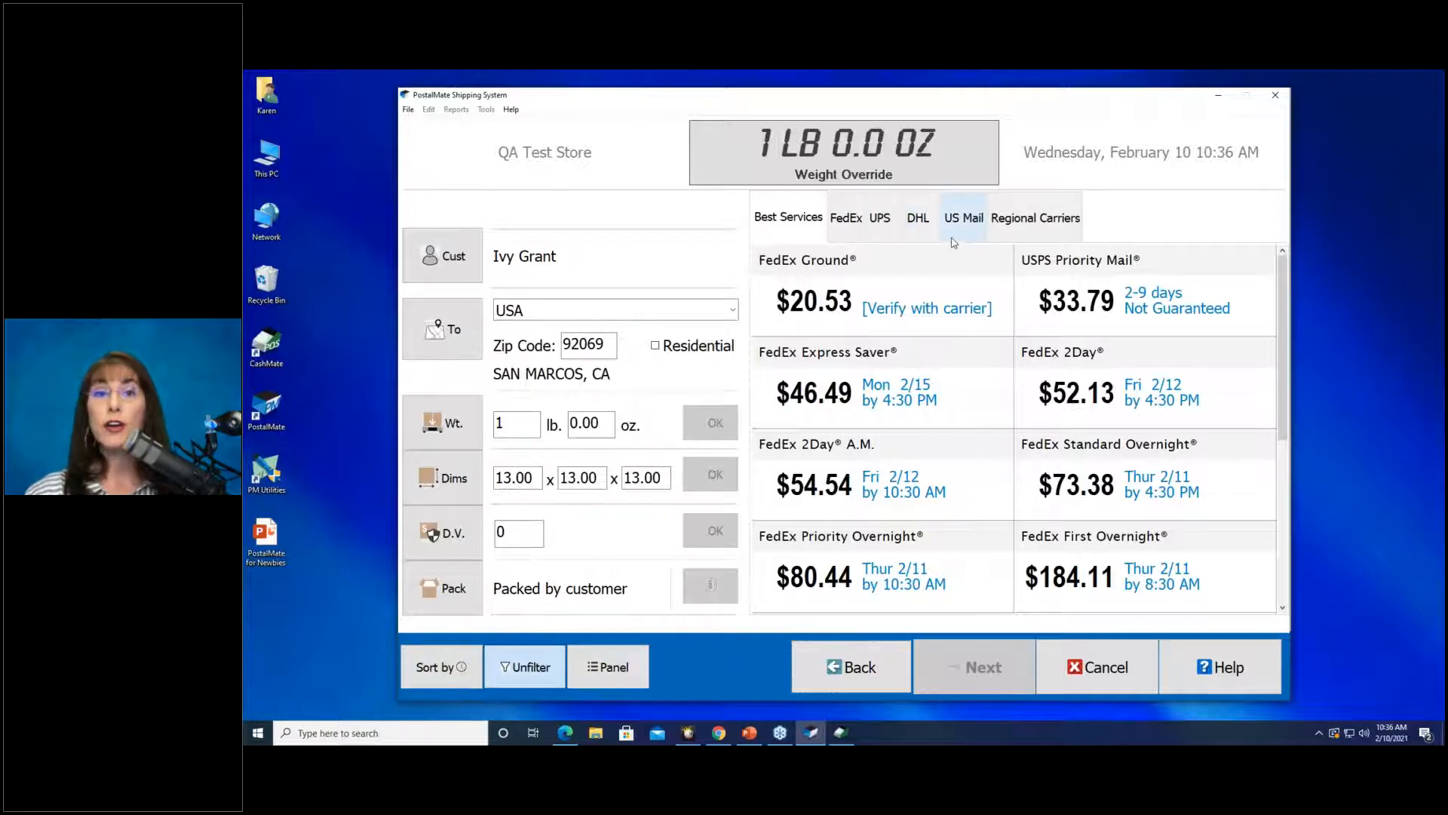
Compare UPS and FedEx rates for the 13 x 13 x 13 parcel, ending on UPS Ground $19.92.
{"action": "left_click", "coordinate": [877, 226]}
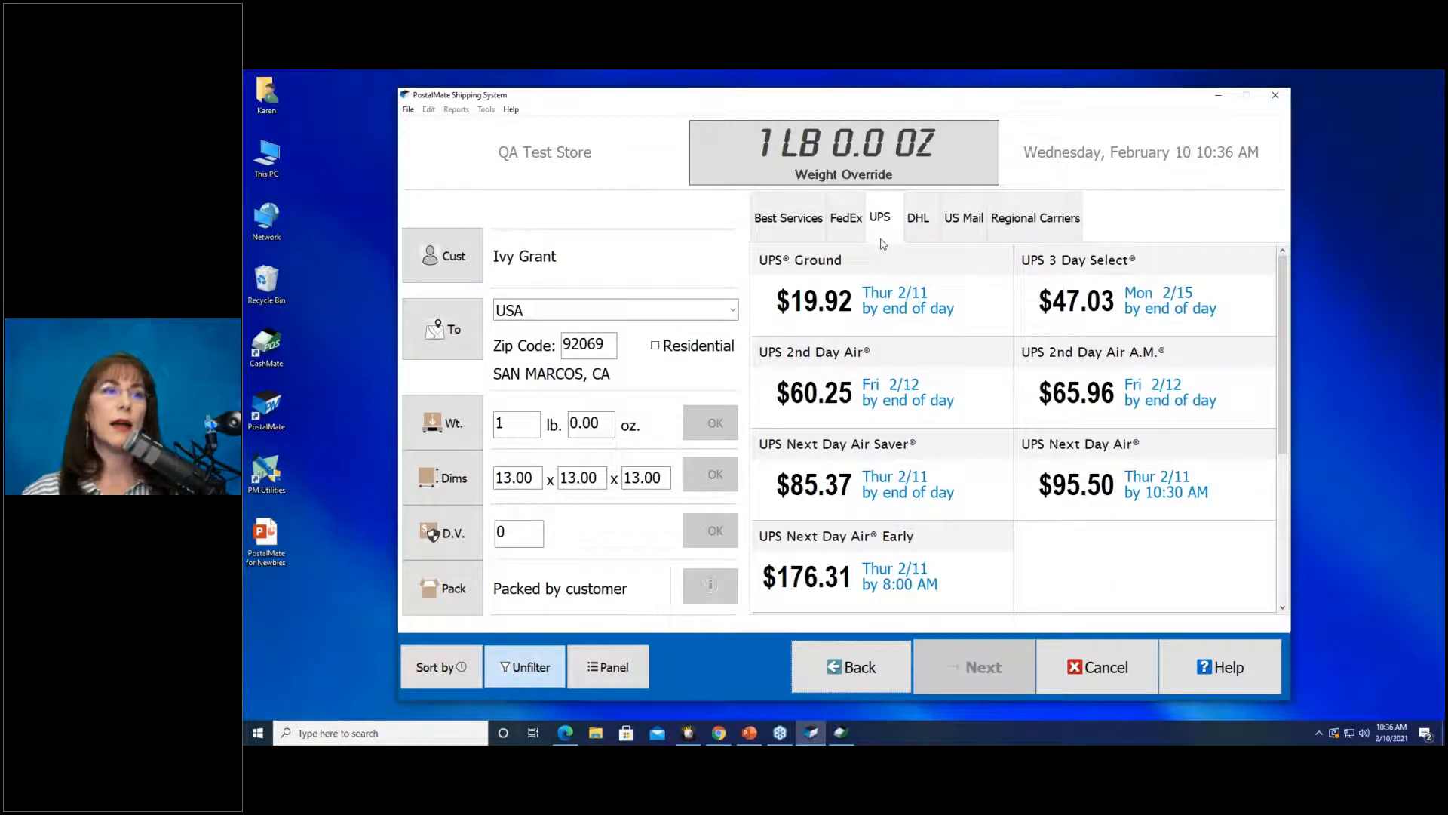
{"action": "left_click", "coordinate": [849, 230]}
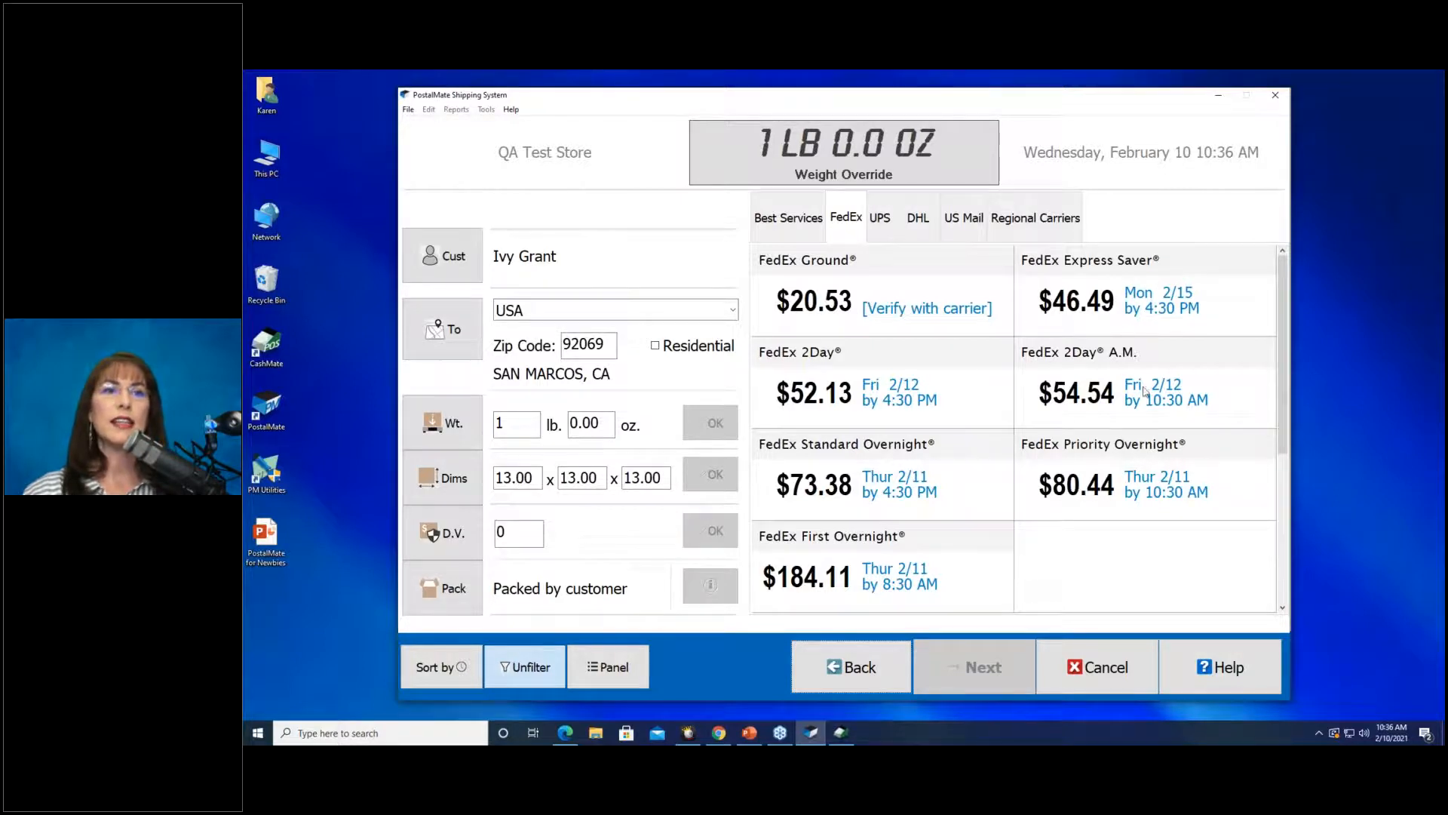
{"action": "left_click", "coordinate": [879, 218]}
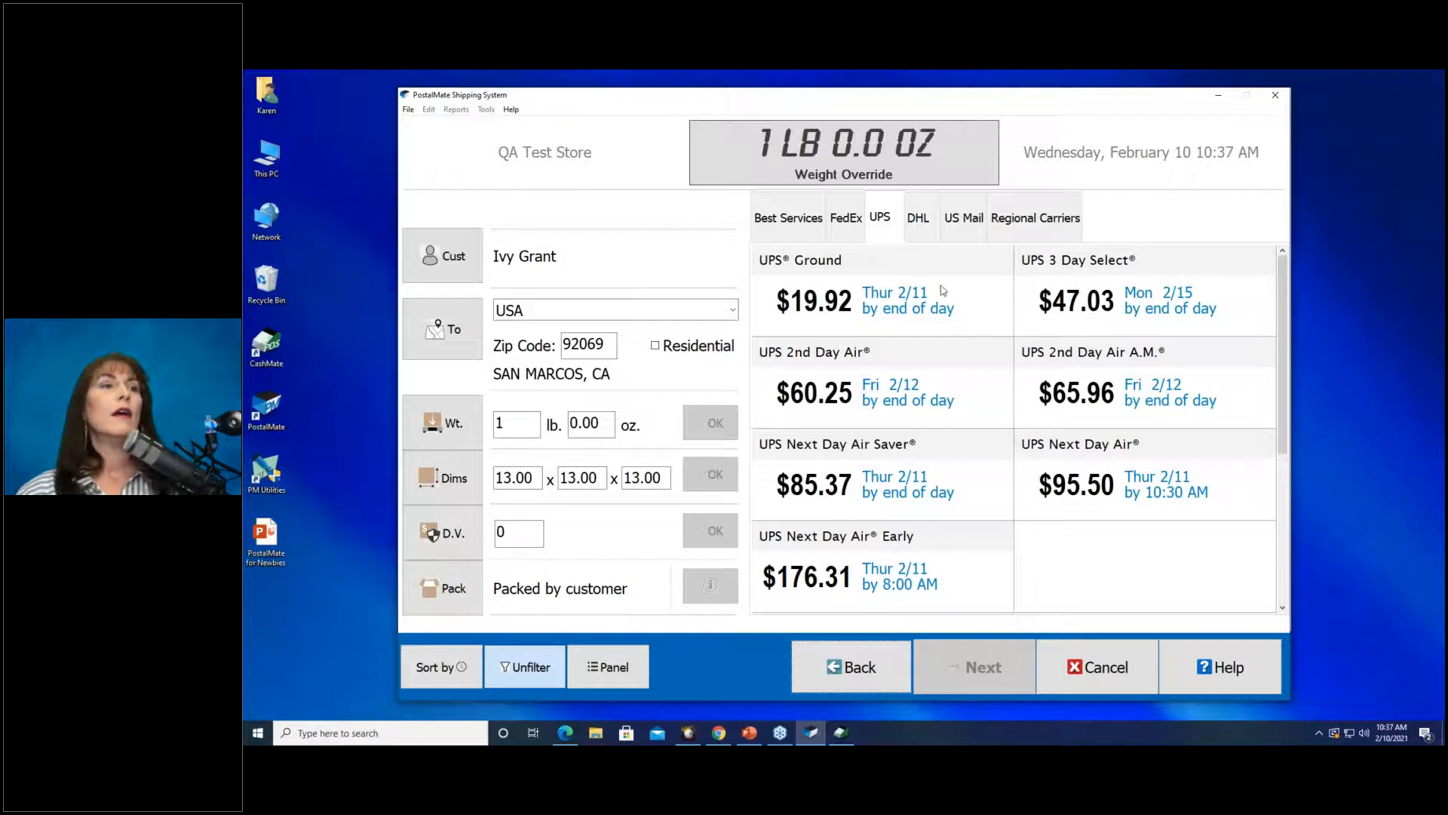
Select UPS Ground and resize the box to 4 x 4 x 4, lowering Ground to $14.25.
{"action": "left_click", "coordinate": [925, 297]}
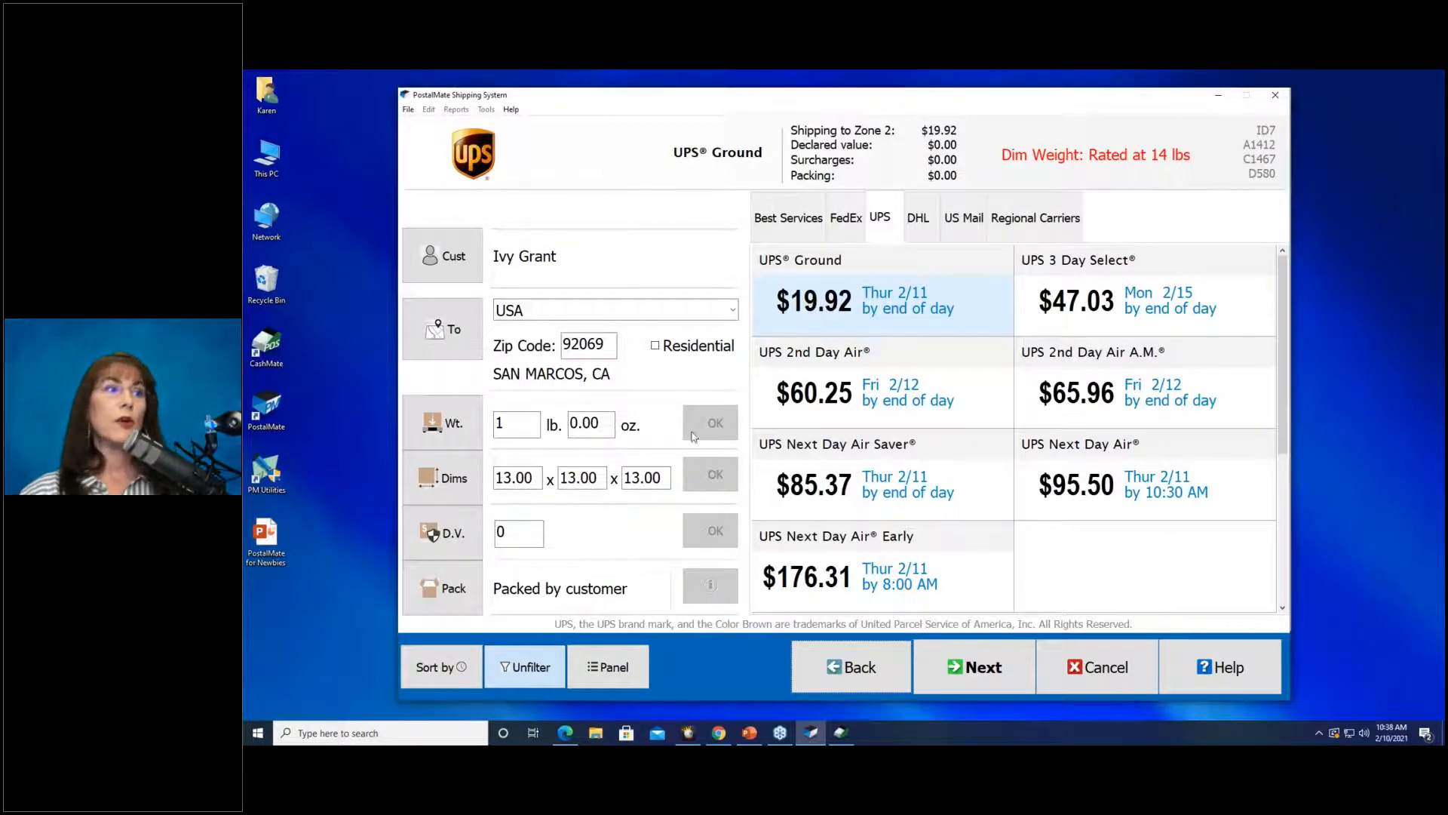
{"action": "left_click", "coordinate": [537, 477]}
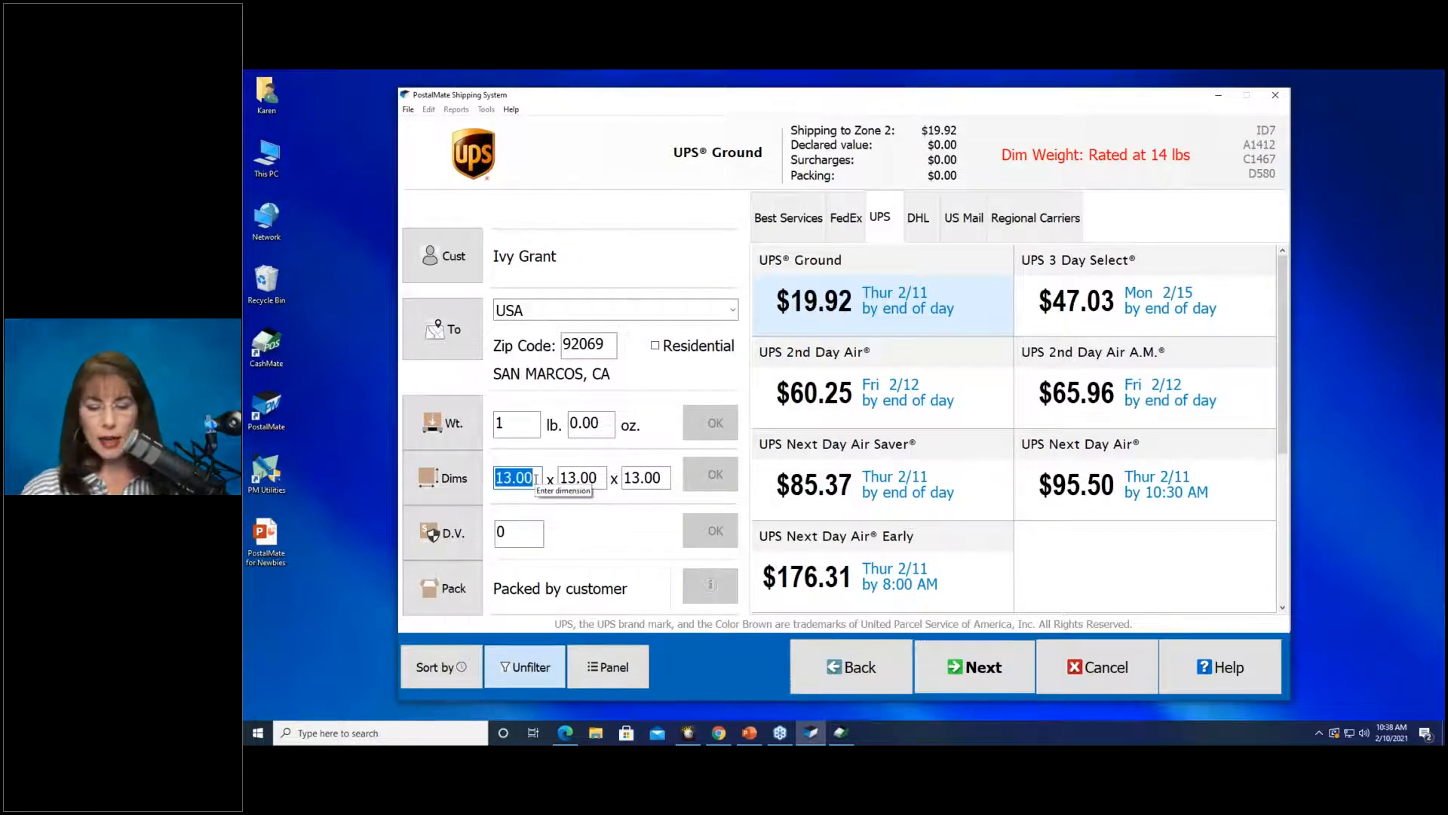
{"action": "type", "text": "4"}
{"action": "key", "text": "Tab"}
{"action": "type", "text": "4"}
{"action": "key", "text": "Tab"}
{"action": "type", "text": "4"}
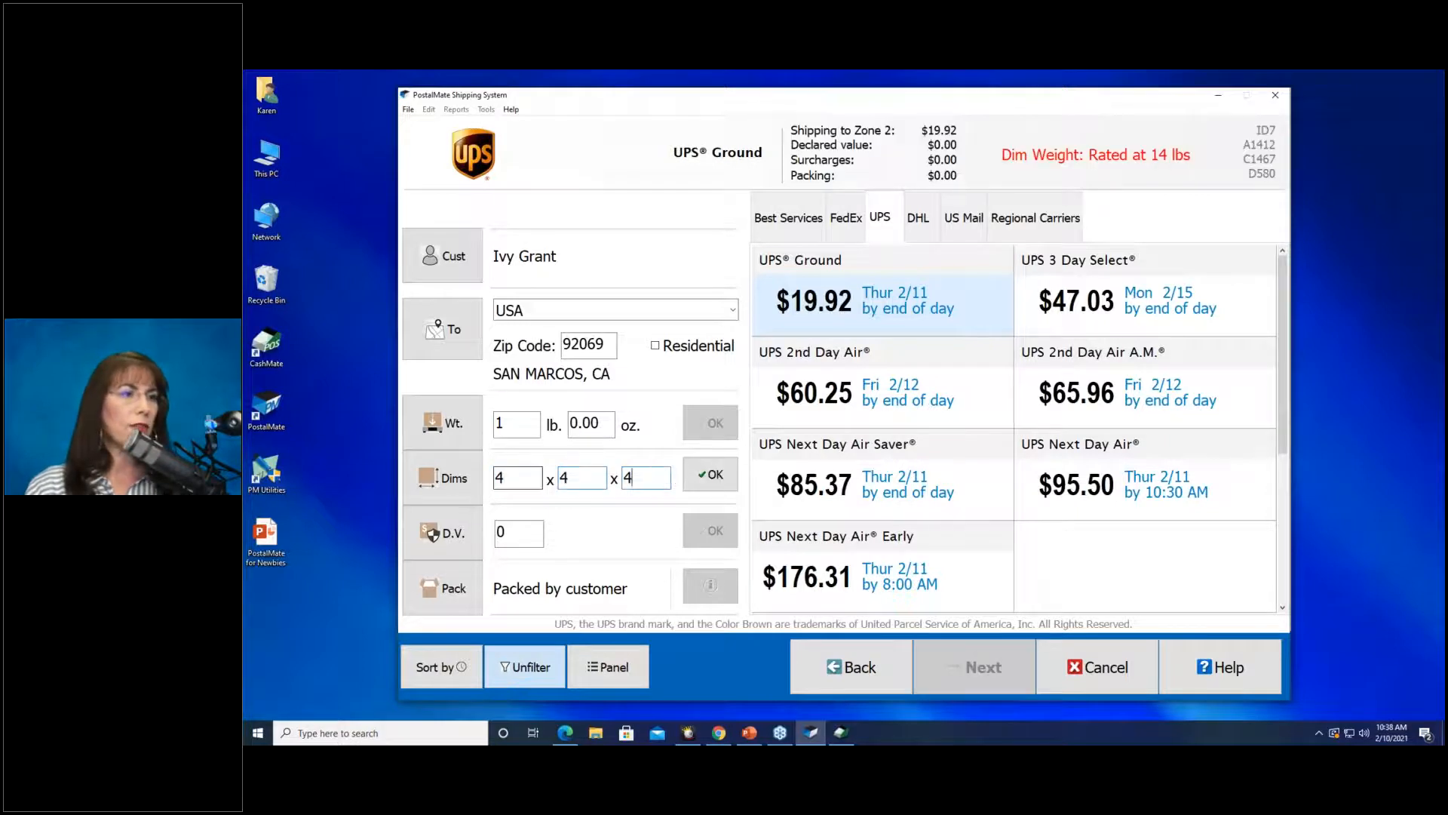
{"action": "key", "text": "Return"}
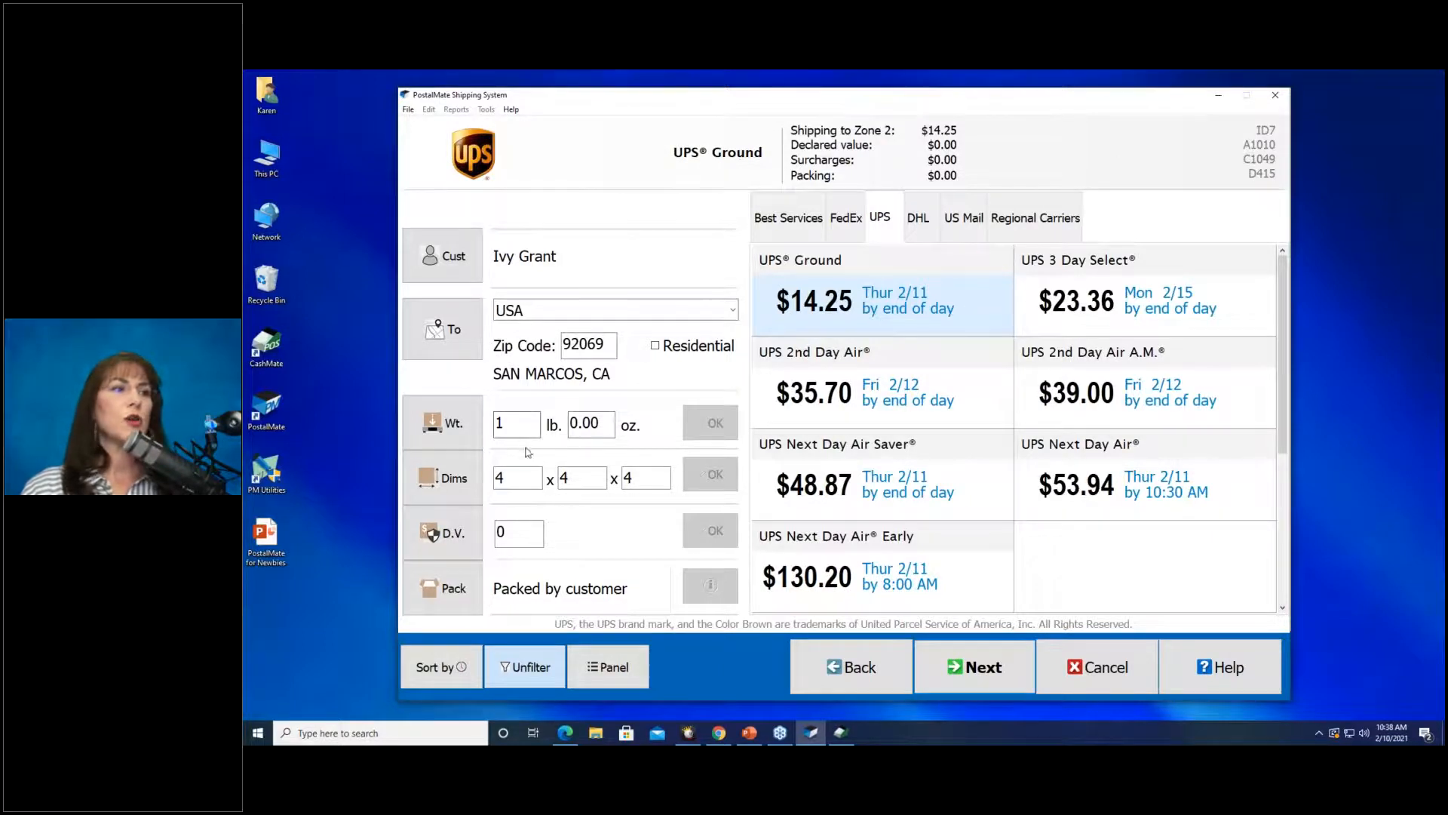
{"action": "left_click", "coordinate": [564, 479]}
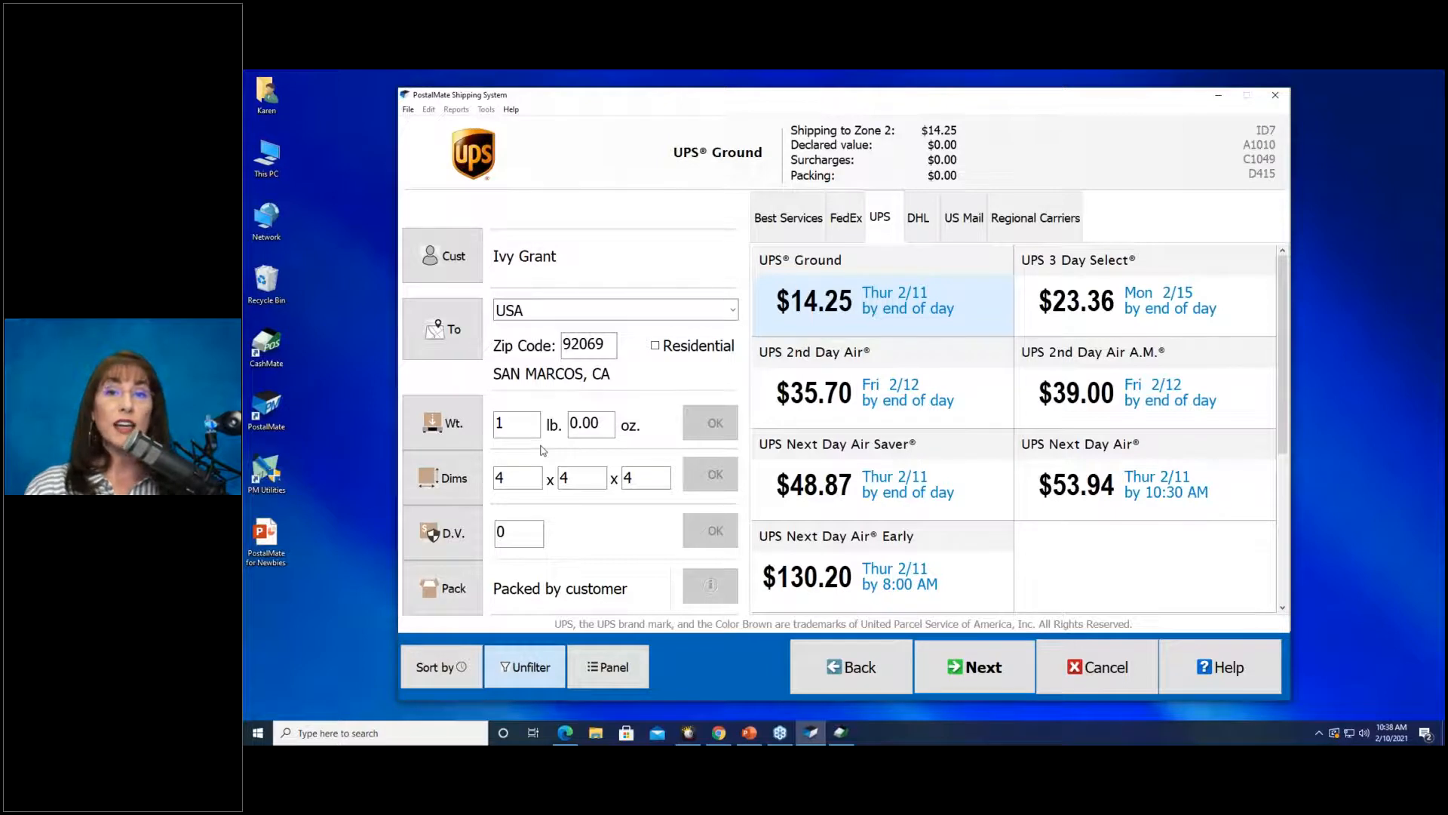
Resize the box to 20 x 20 x 20 and reselect UPS Ground at $40.37 (49 lbs dim weight).
{"action": "double_click", "coordinate": [519, 482]}
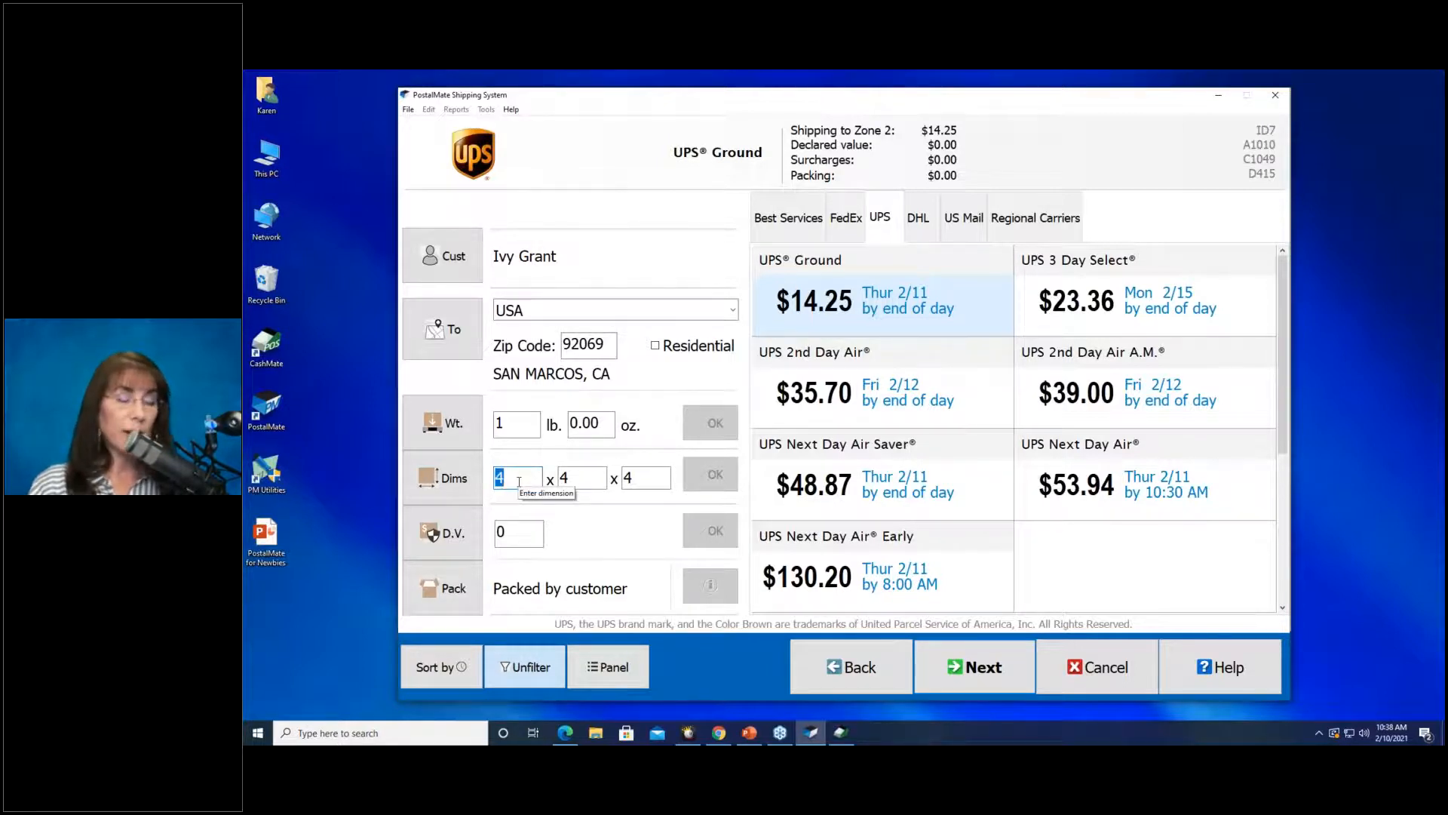
{"action": "type", "text": "20"}
{"action": "key", "text": "Tab"}
{"action": "type", "text": "20"}
{"action": "key", "text": "Tab"}
{"action": "type", "text": "20"}
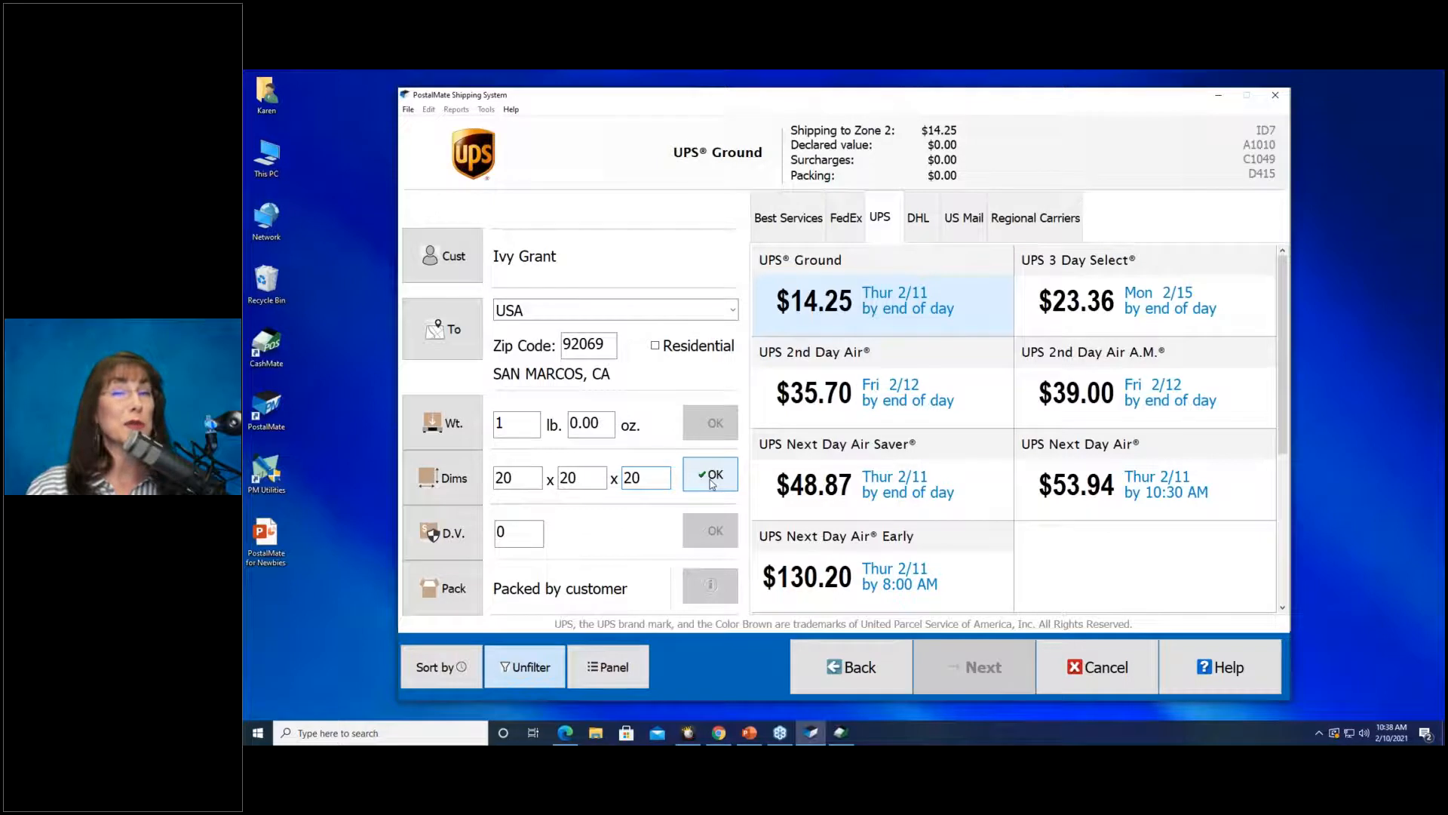
{"action": "left_click", "coordinate": [712, 481]}
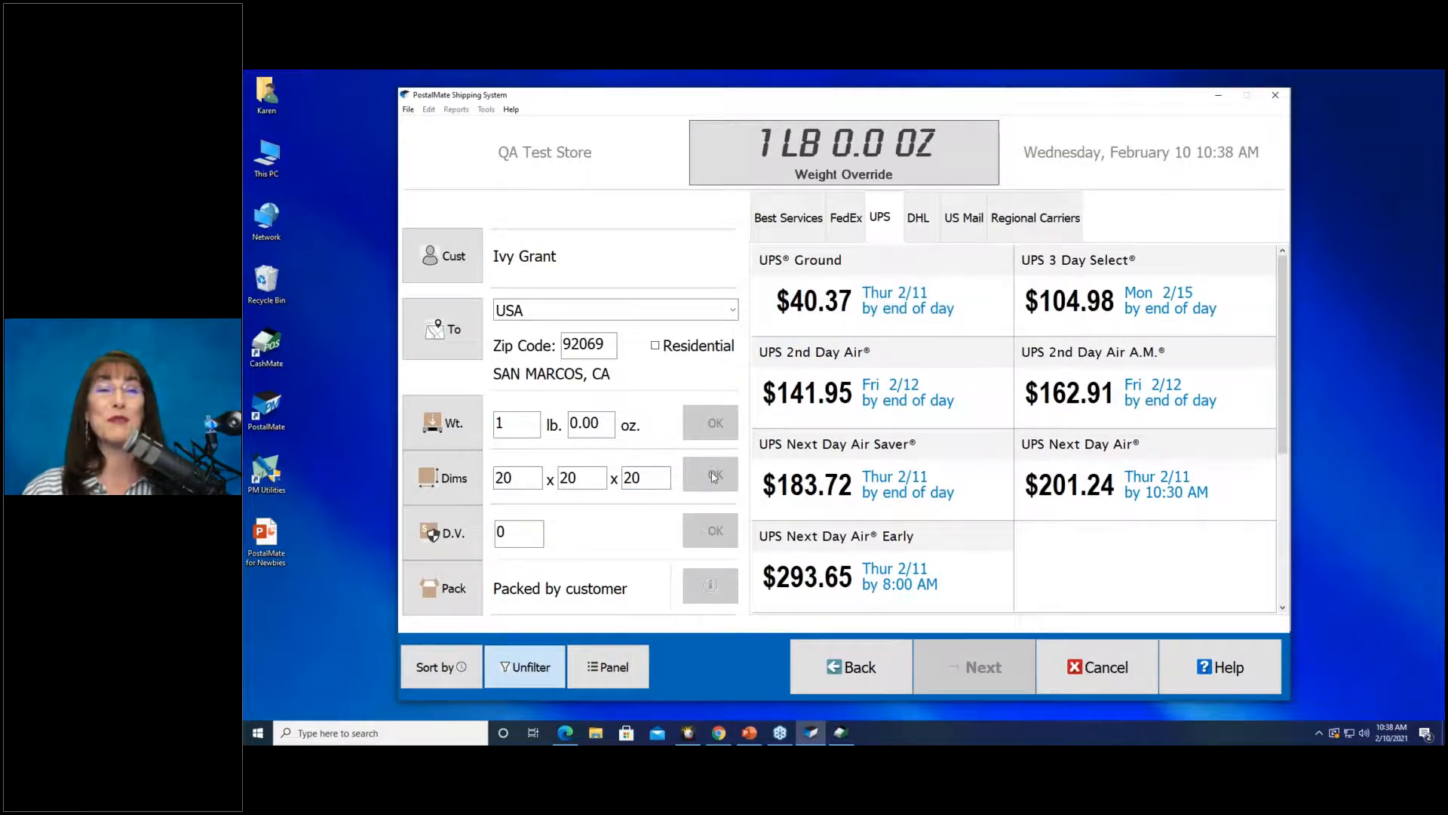
{"action": "left_click", "coordinate": [858, 306]}
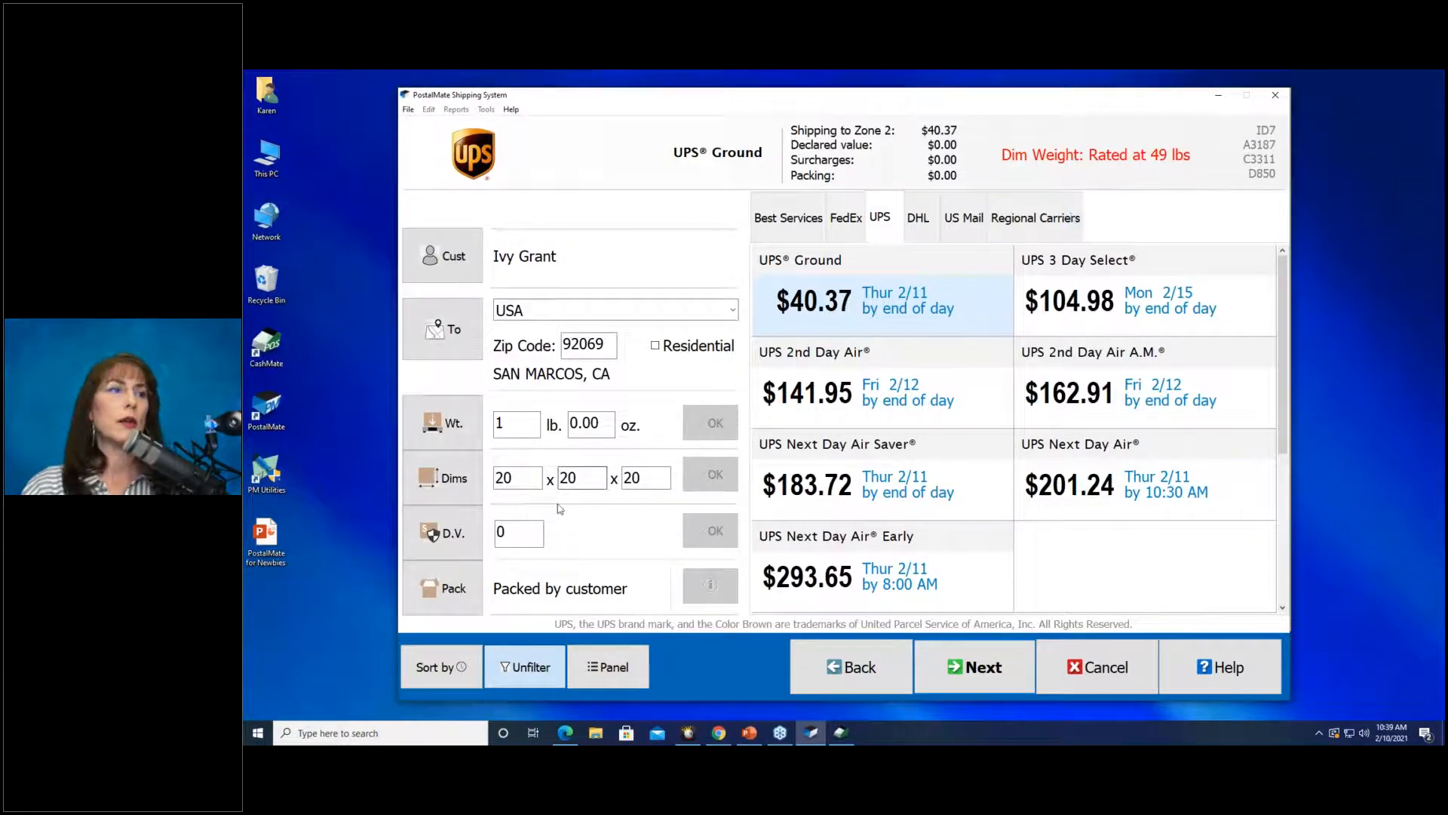
Set the box dimensions to 11 x 11 x 11.
{"action": "left_click", "coordinate": [521, 480]}
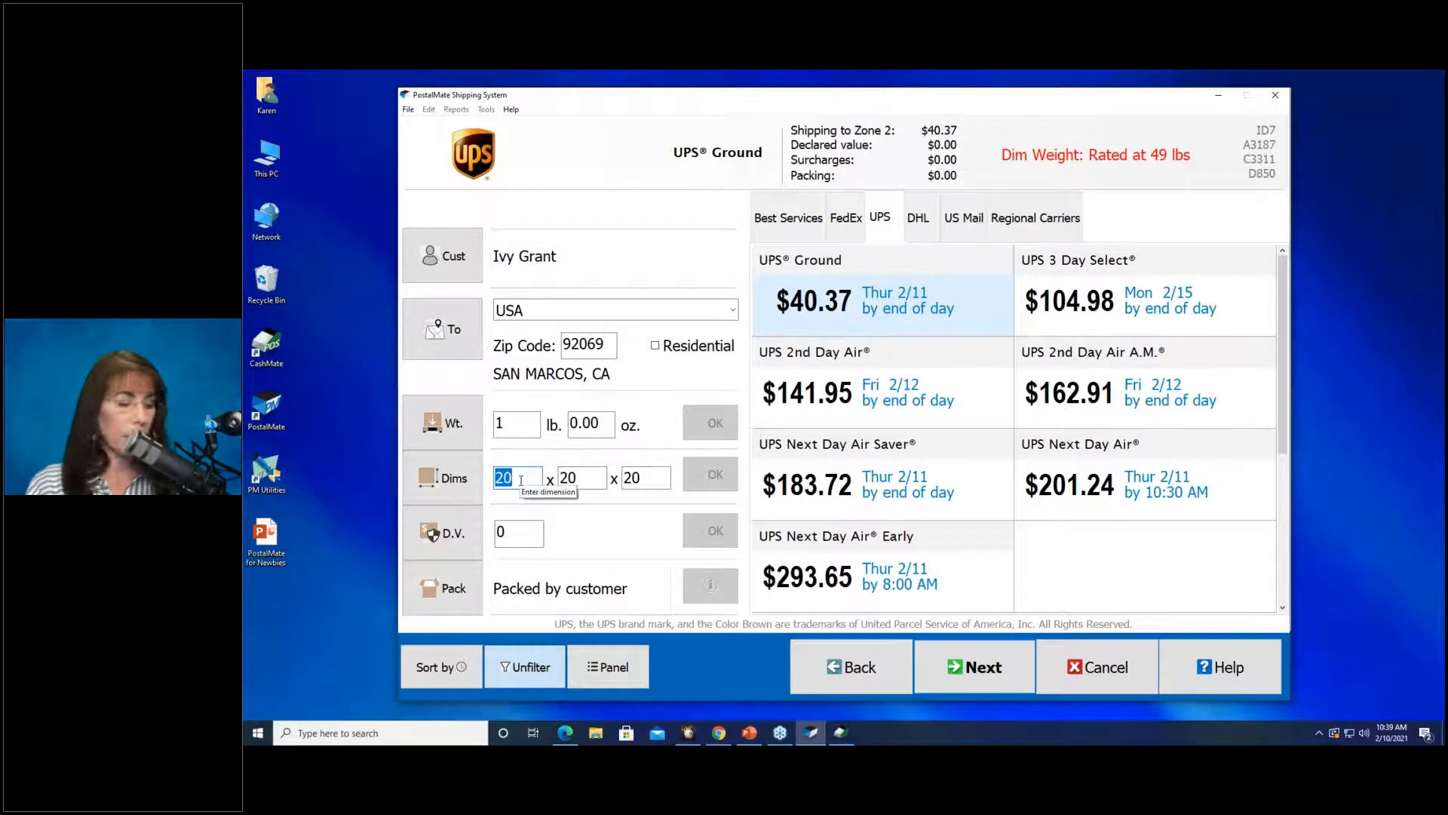
{"action": "type", "text": "11"}
{"action": "key", "text": "Tab"}
{"action": "type", "text": "11"}
{"action": "key", "text": "Tab"}
{"action": "type", "text": "11"}
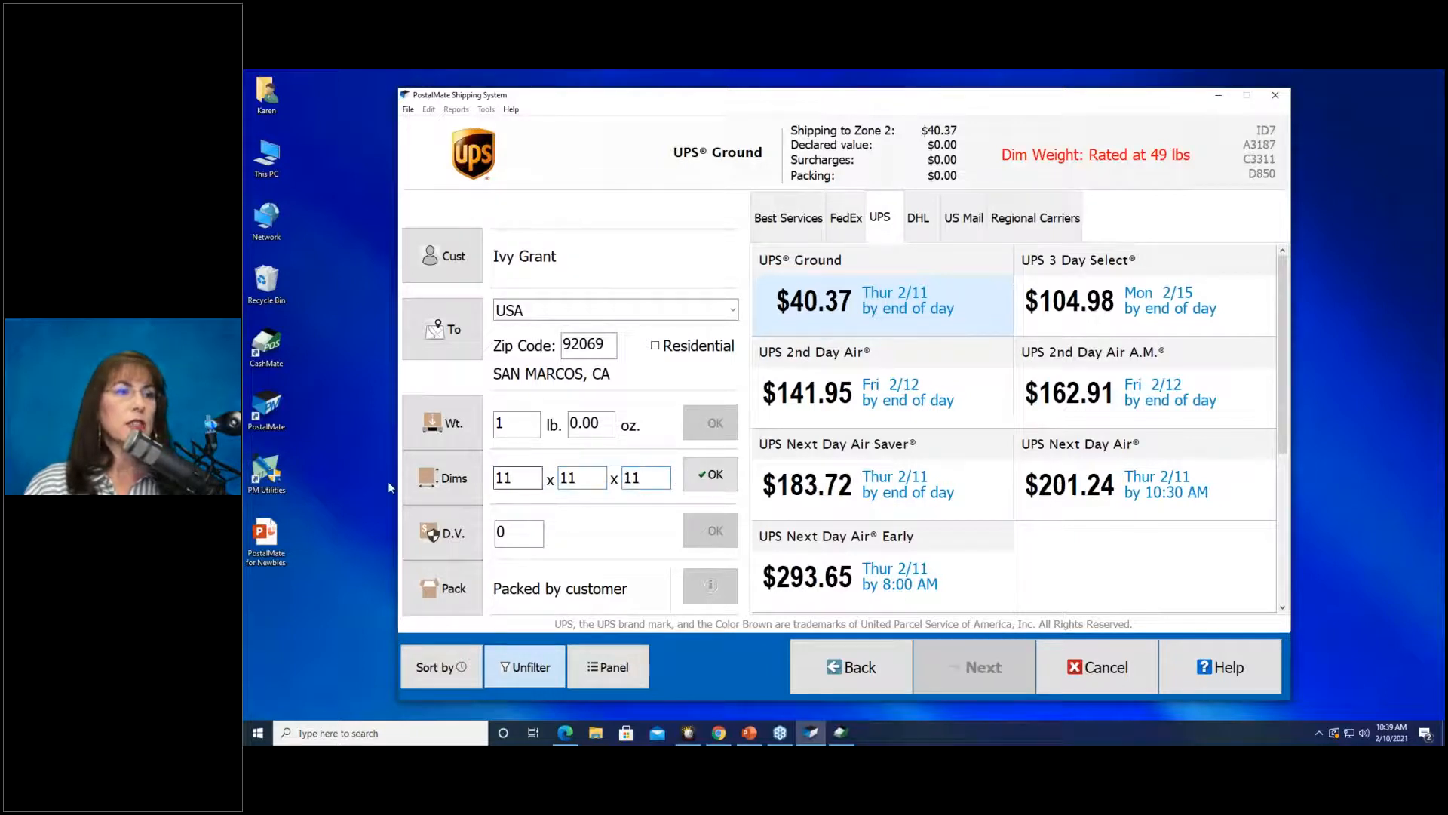
{"action": "left_click", "coordinate": [709, 474]}
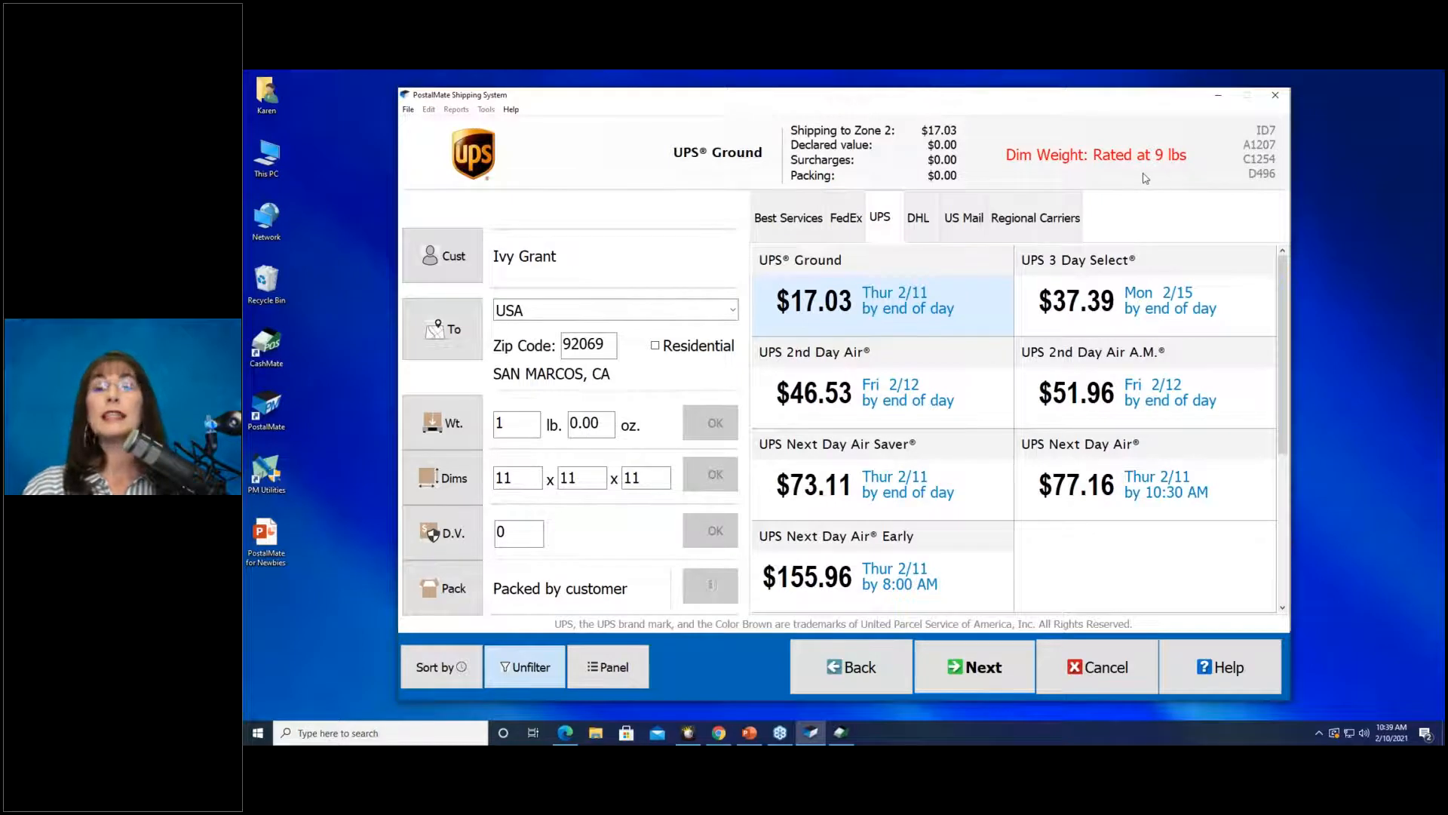
Compare FedEx Ground and USPS Priority Mail, then choose UPS Ground at $17.03.
{"action": "left_click", "coordinate": [846, 218]}
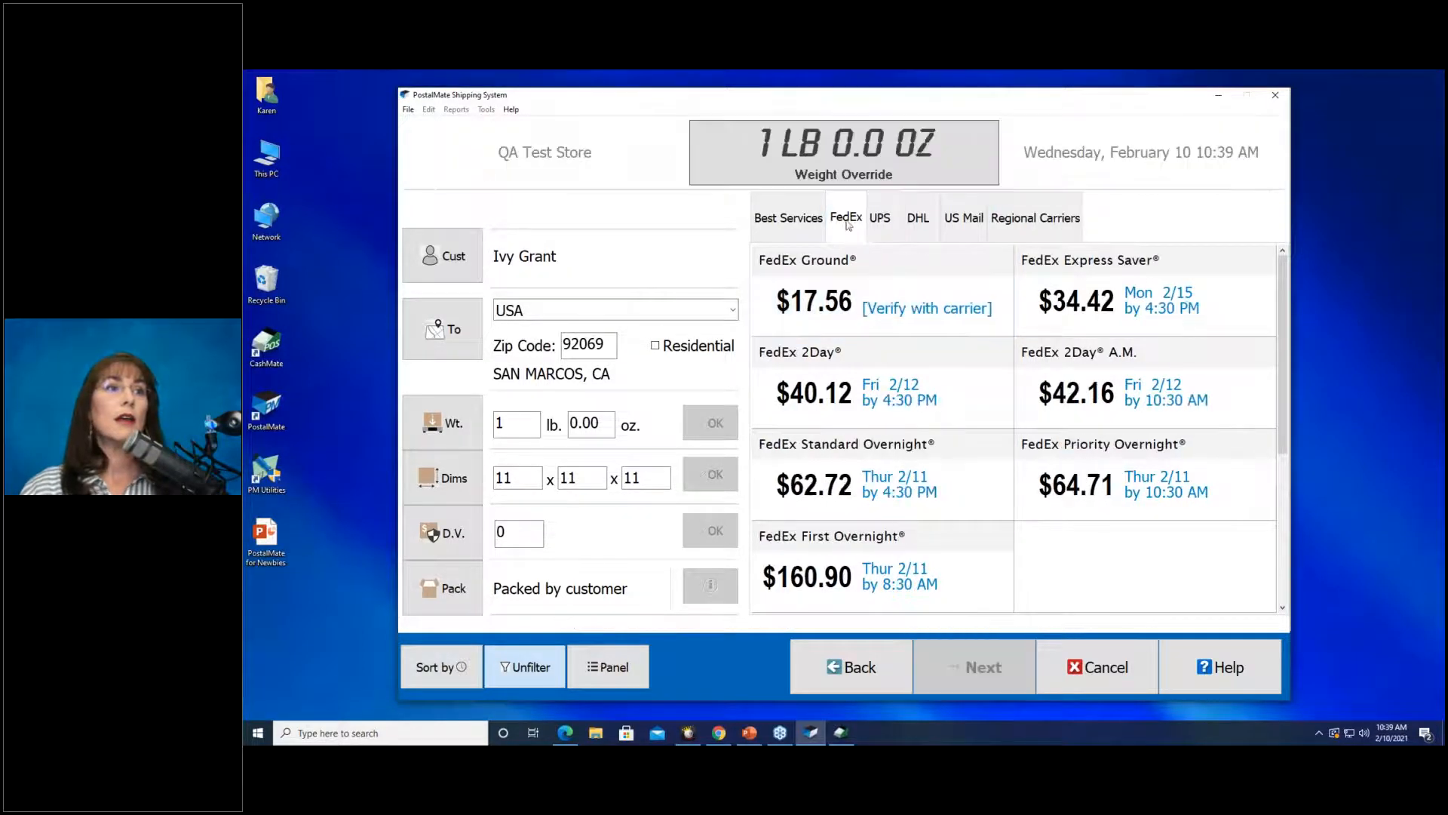
{"action": "left_click", "coordinate": [901, 287]}
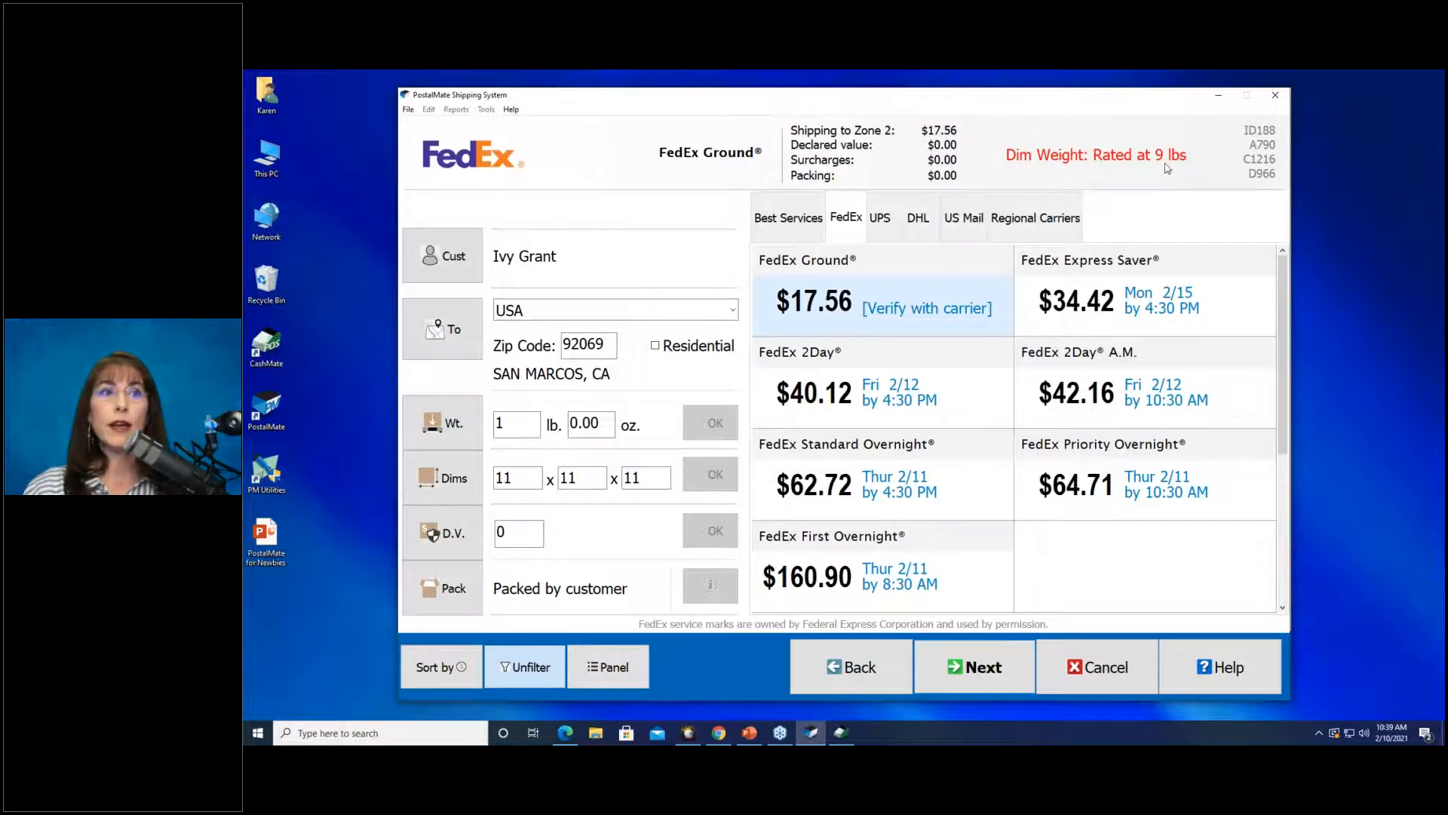
{"action": "left_click", "coordinate": [978, 220]}
{"action": "left_click", "coordinate": [920, 363]}
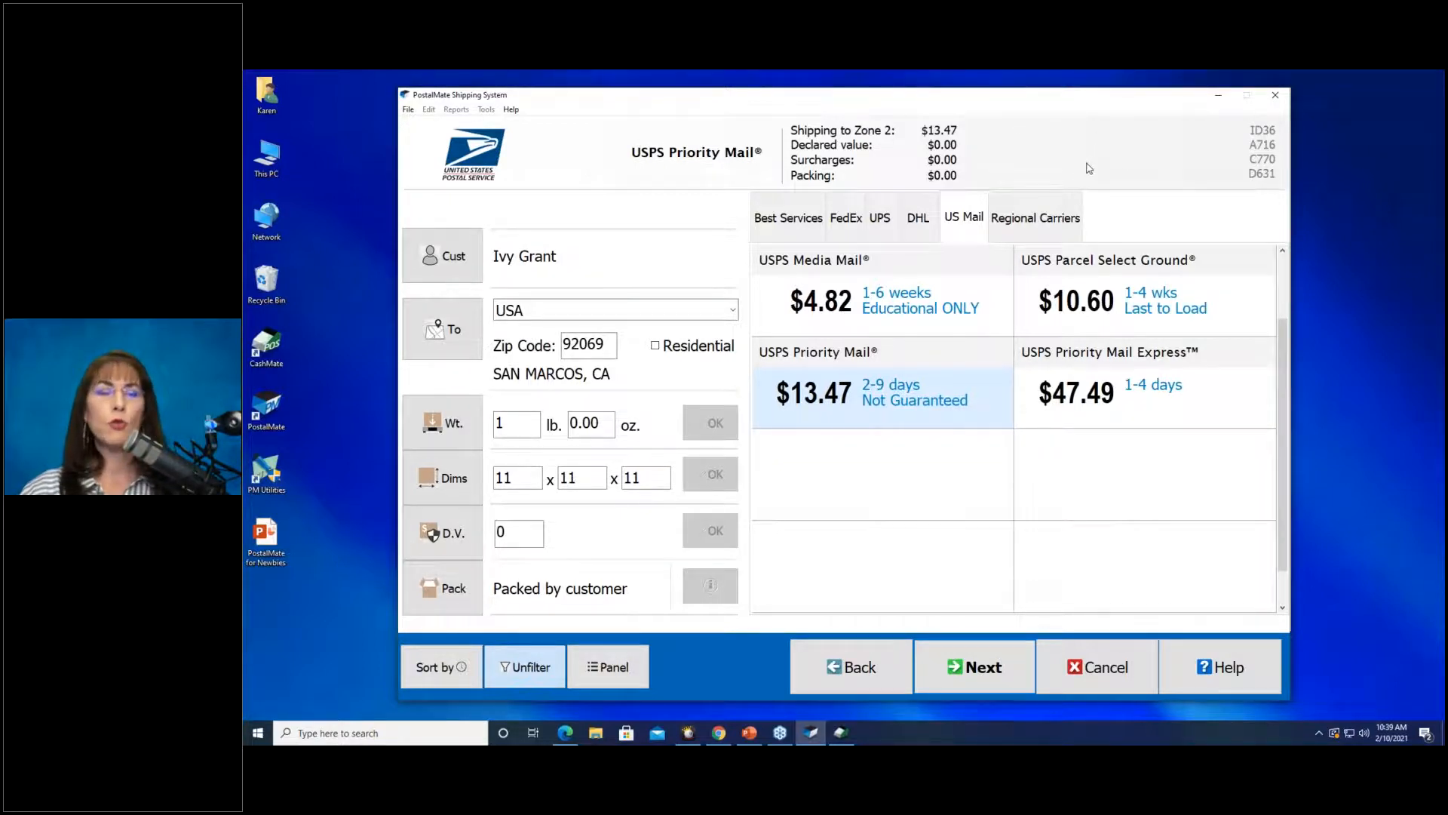
{"action": "left_click", "coordinate": [880, 219]}
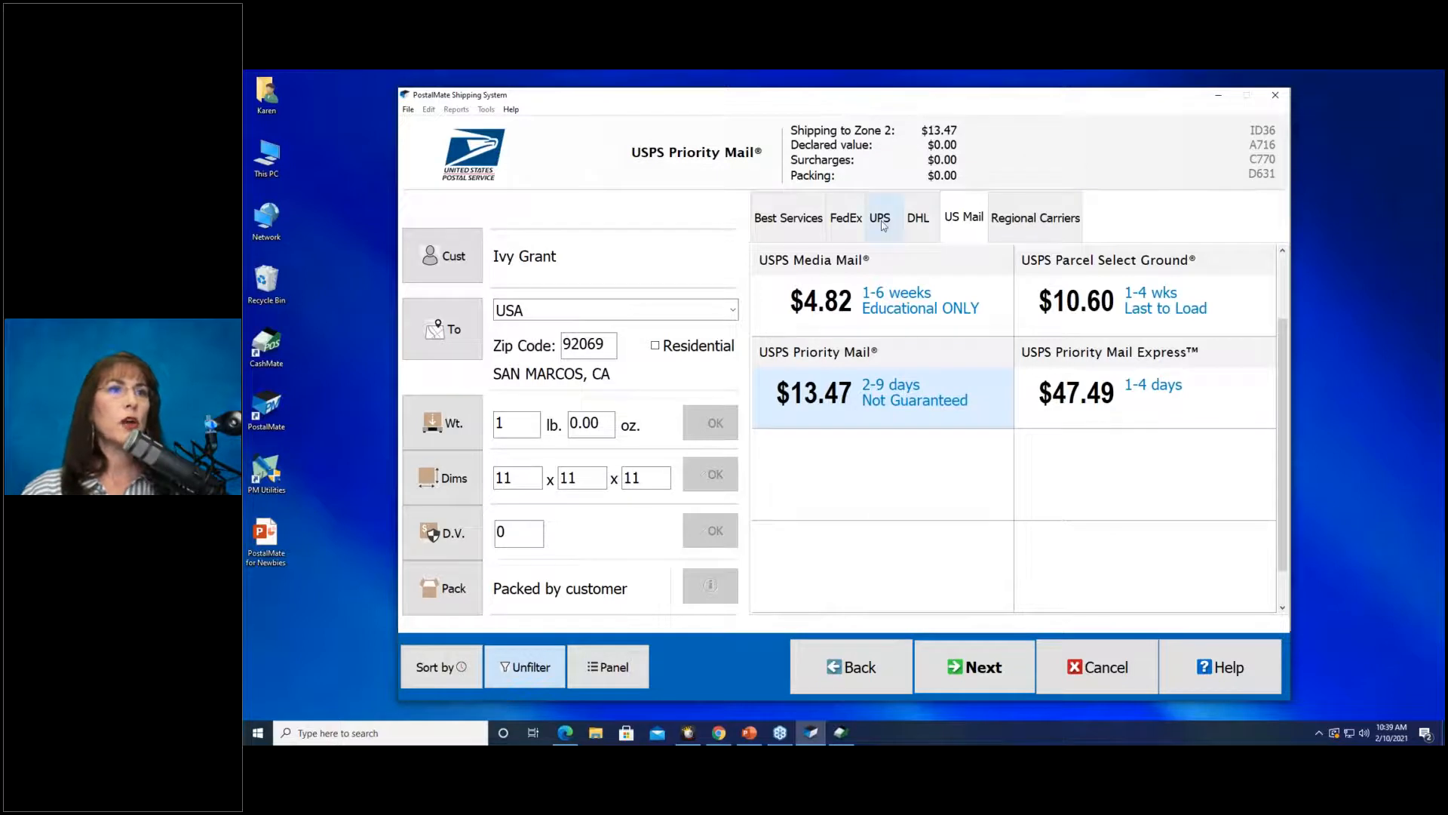
{"action": "left_click", "coordinate": [890, 306]}
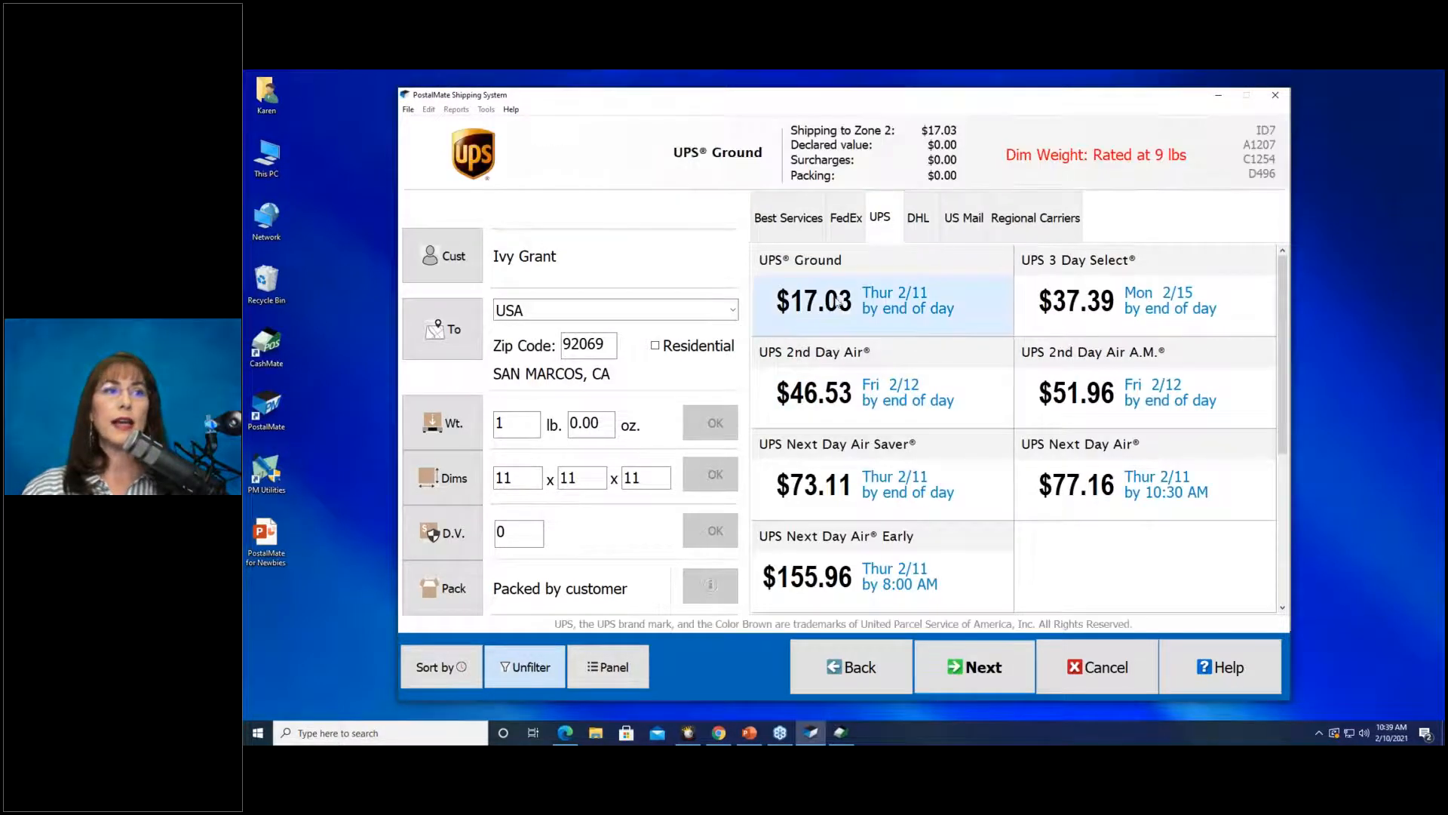
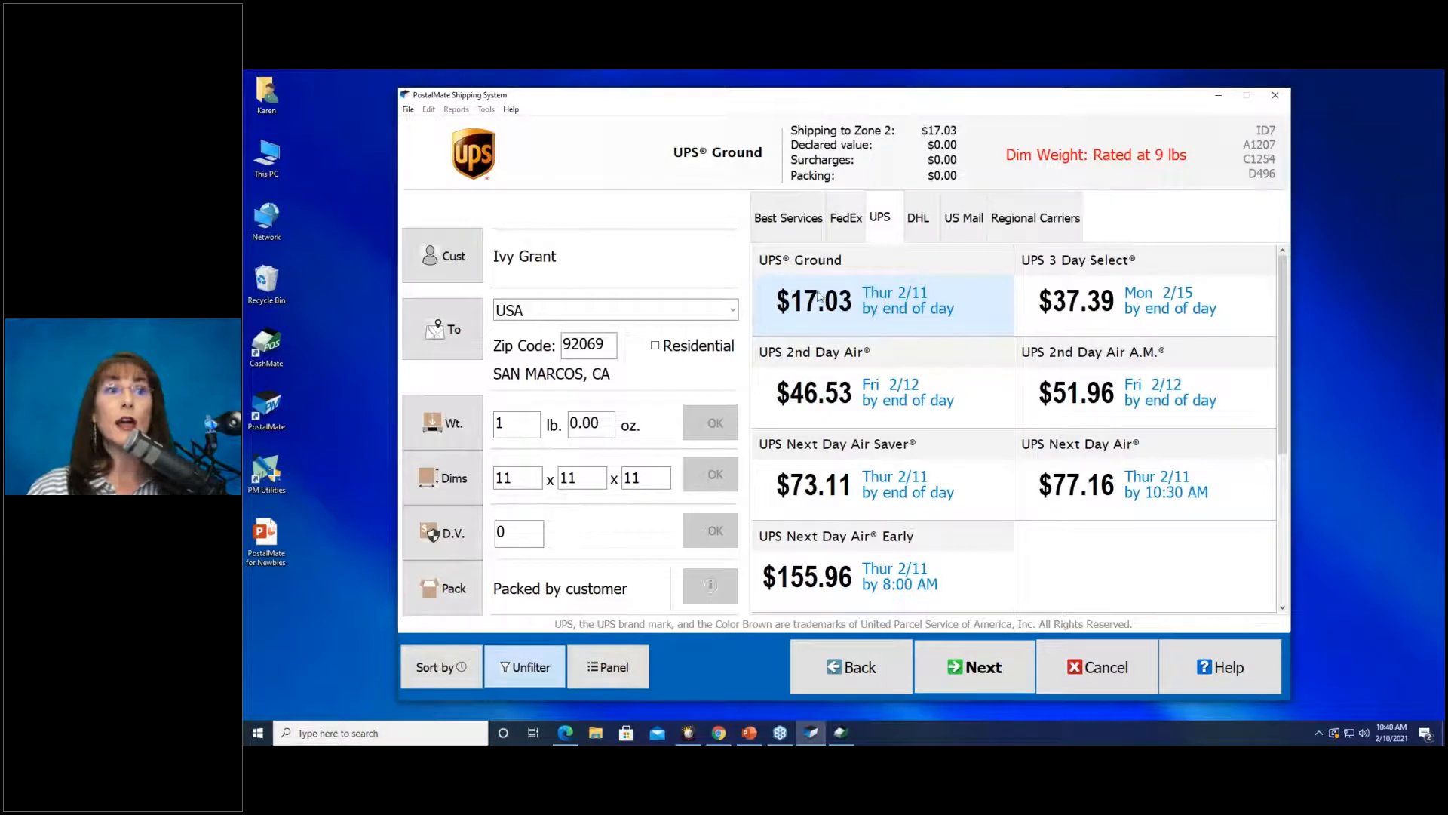
Try UPS 3 Day Select, then return to UPS Ground at $17.03 and continue.
{"action": "left_click", "coordinate": [1143, 293]}
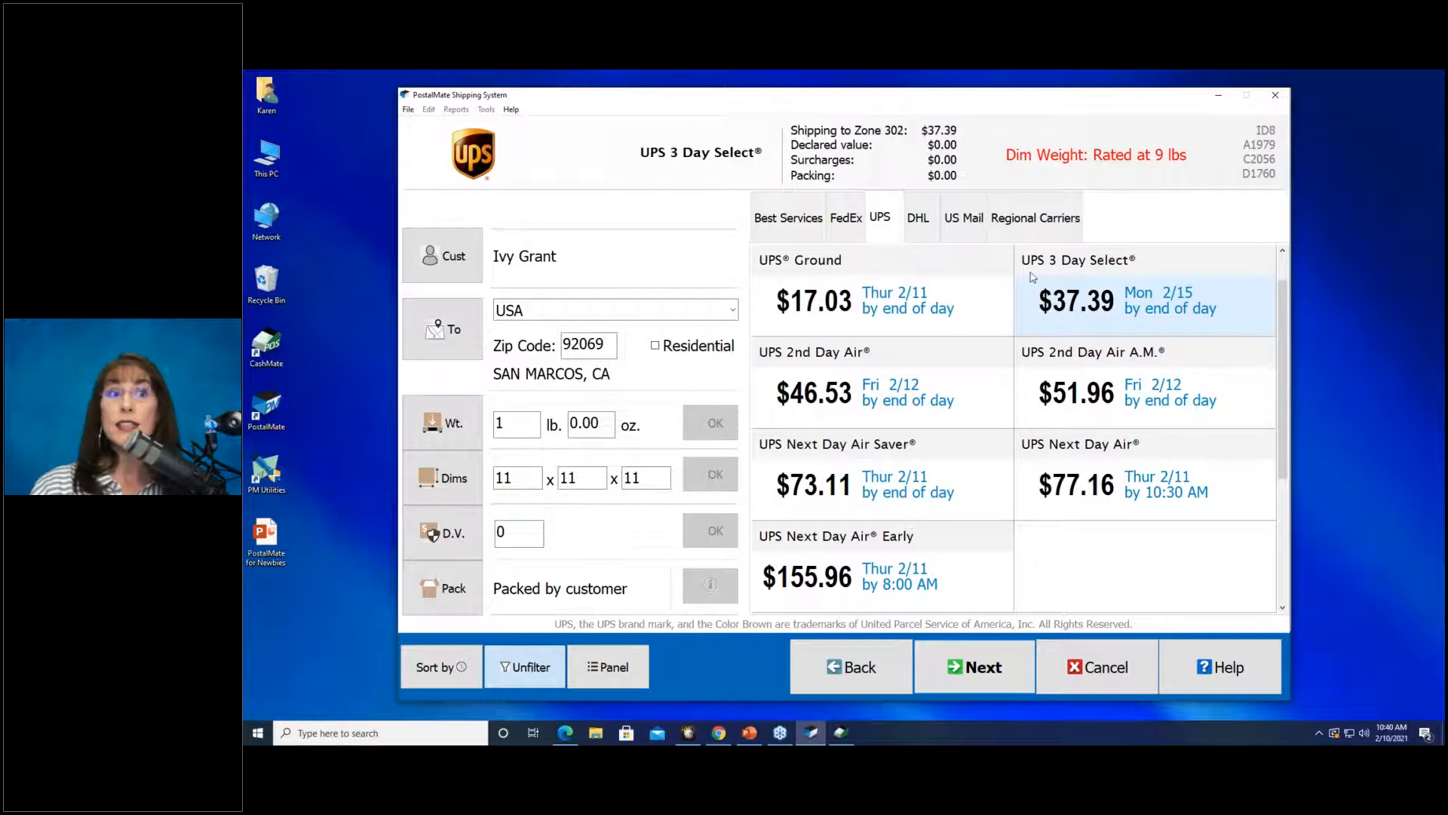
{"action": "left_click", "coordinate": [973, 286]}
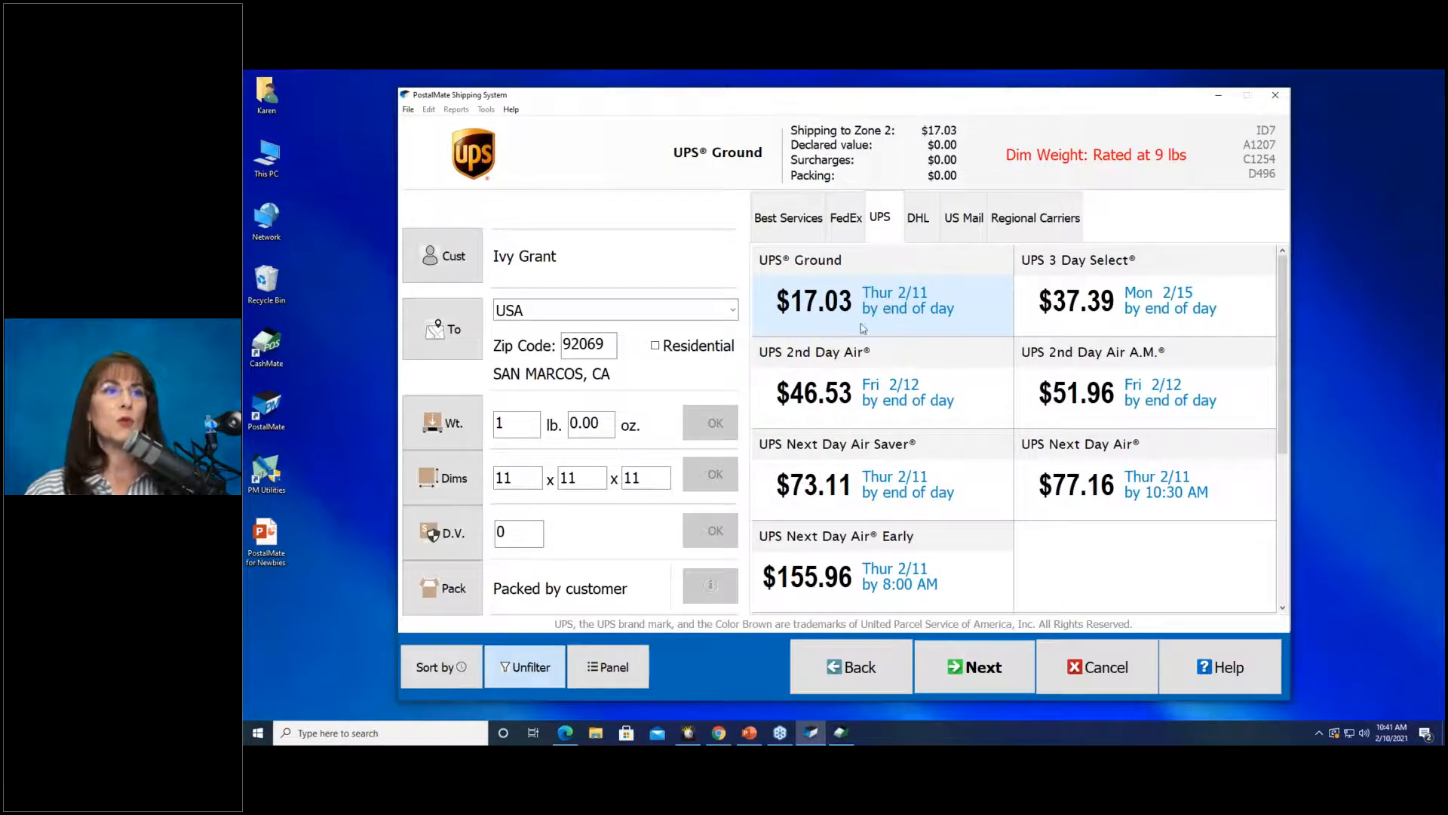
{"action": "left_click", "coordinate": [997, 685]}
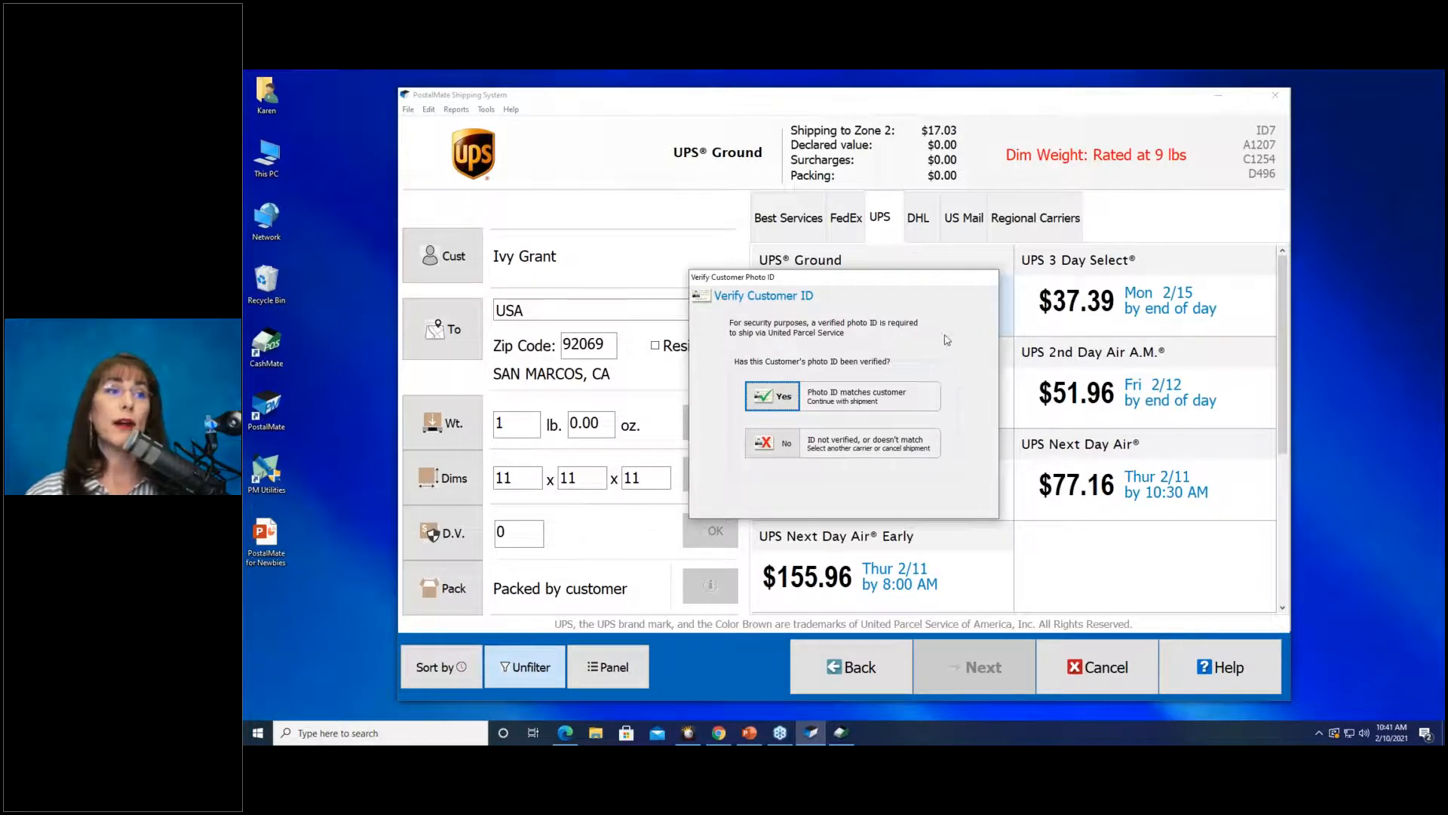
Confirm the customer's photo ID, skip add-ons, then apply and remove a $2.00 discount.
{"action": "left_click", "coordinate": [775, 402]}
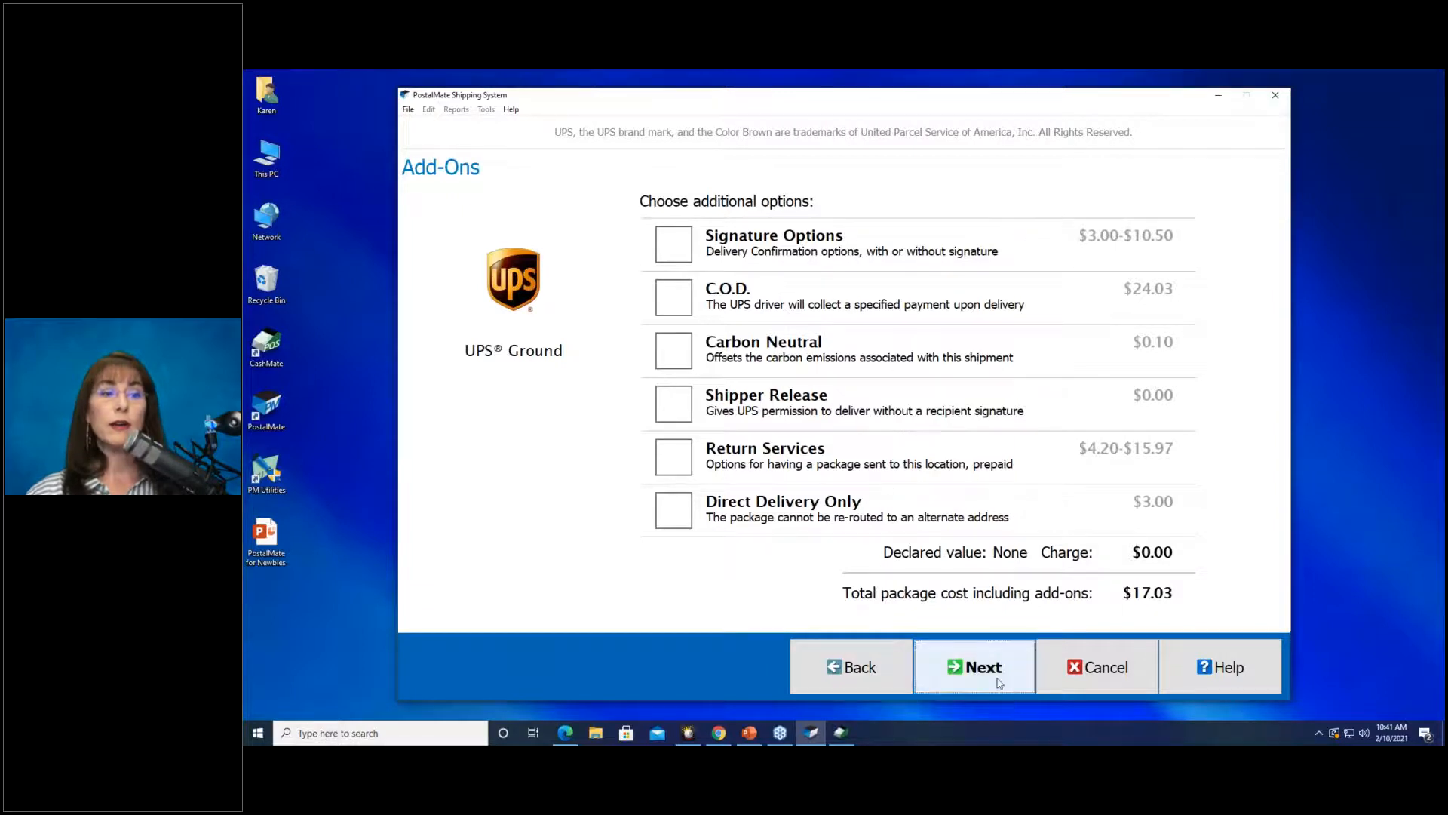
{"action": "left_click", "coordinate": [1000, 683]}
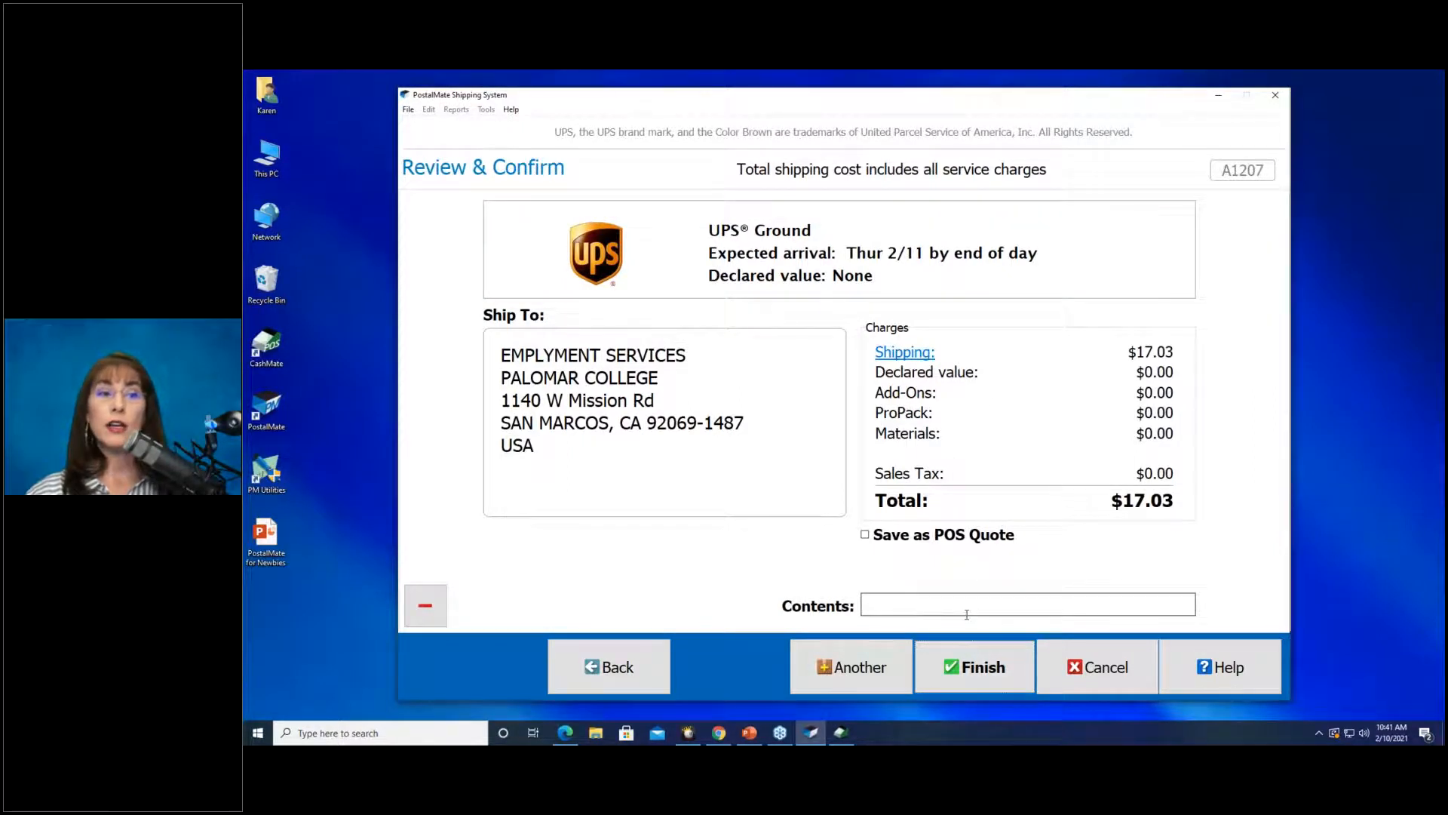
{"action": "left_click", "coordinate": [425, 605]}
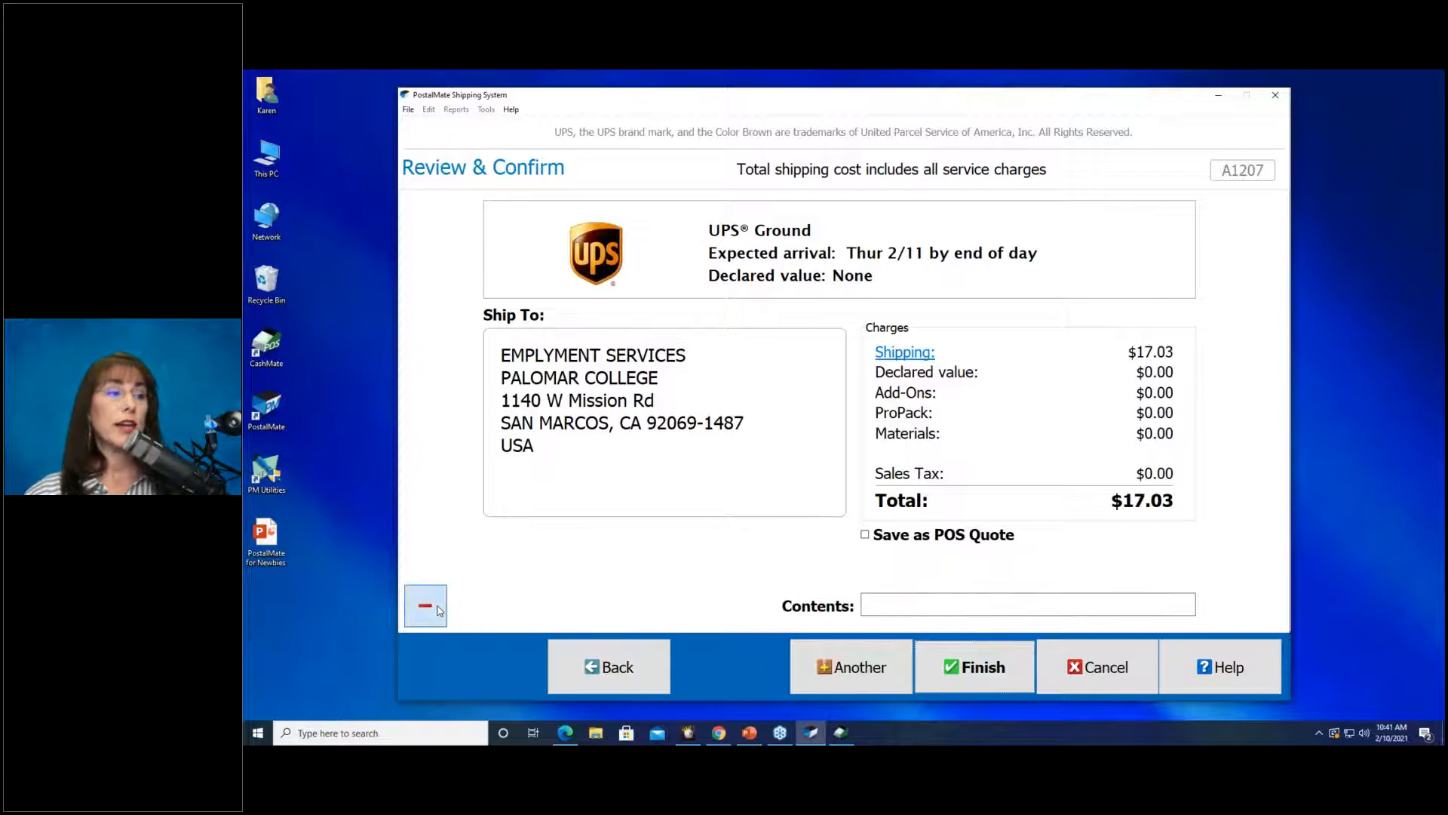
{"action": "type", "text": "2.00"}
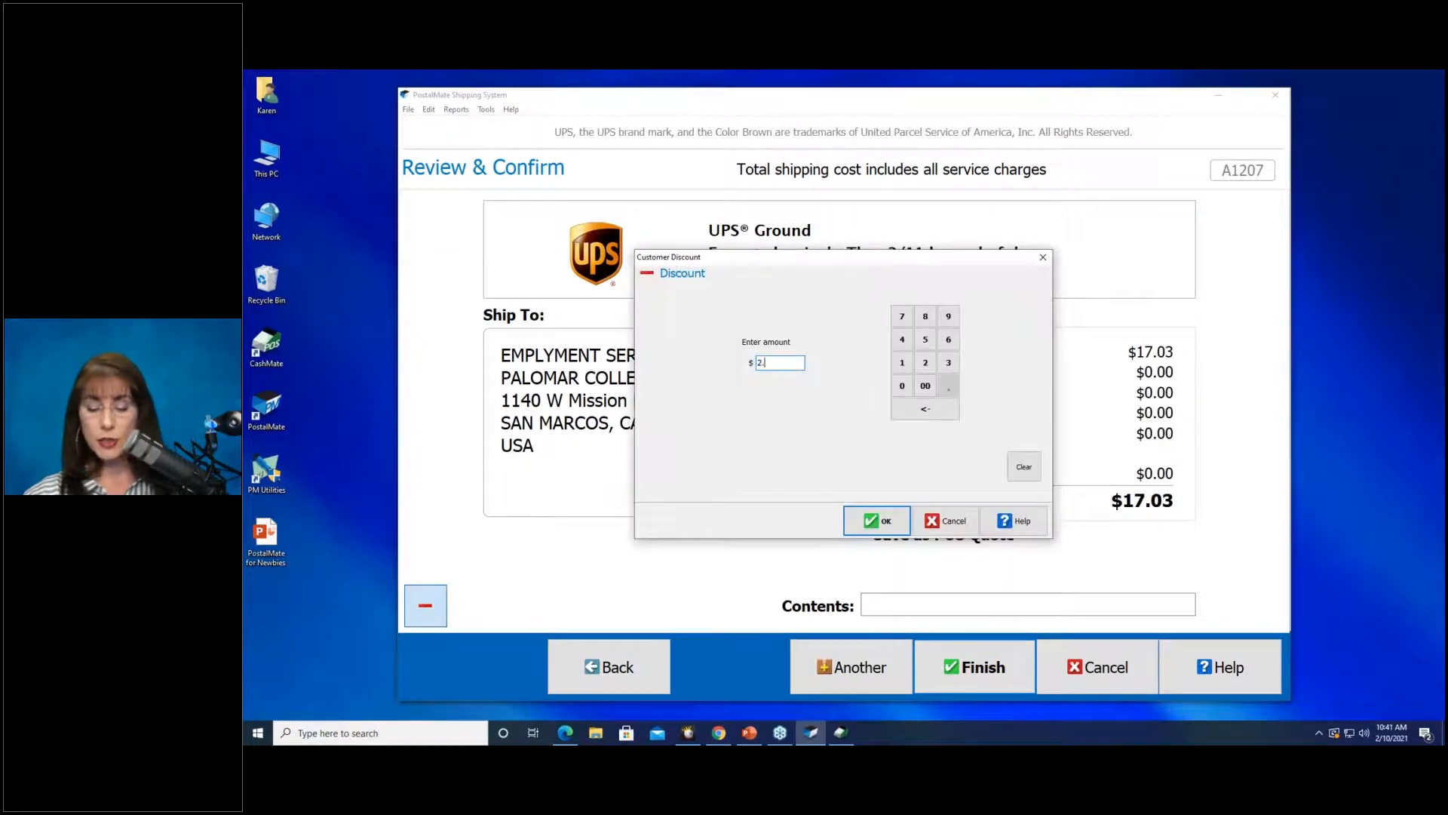
{"action": "left_click", "coordinate": [877, 521]}
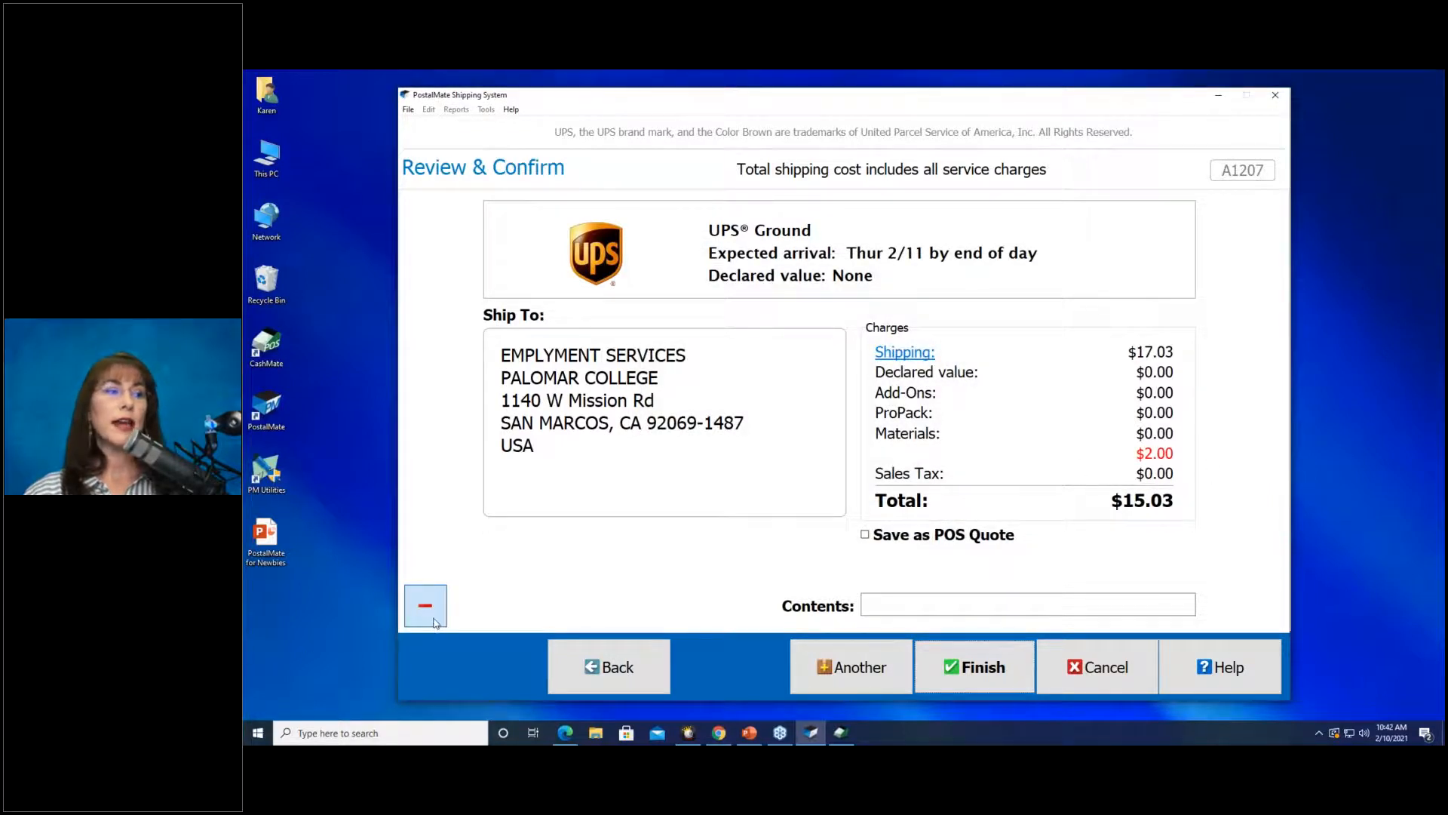
{"action": "left_click", "coordinate": [424, 605]}
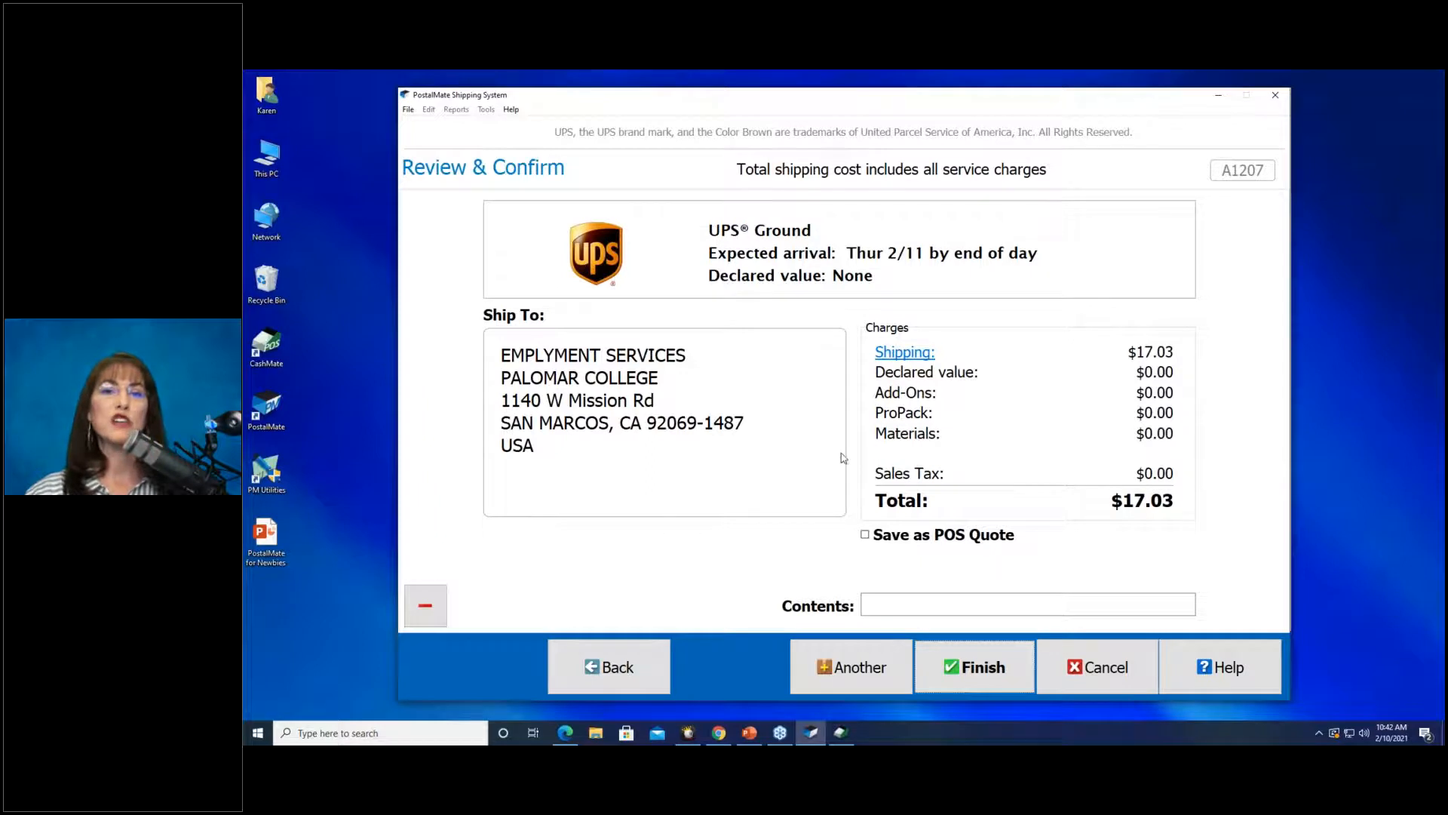
Finish the UPS Ground shipment and close the UPS label and shipment information windows.
{"action": "left_click", "coordinate": [958, 647]}
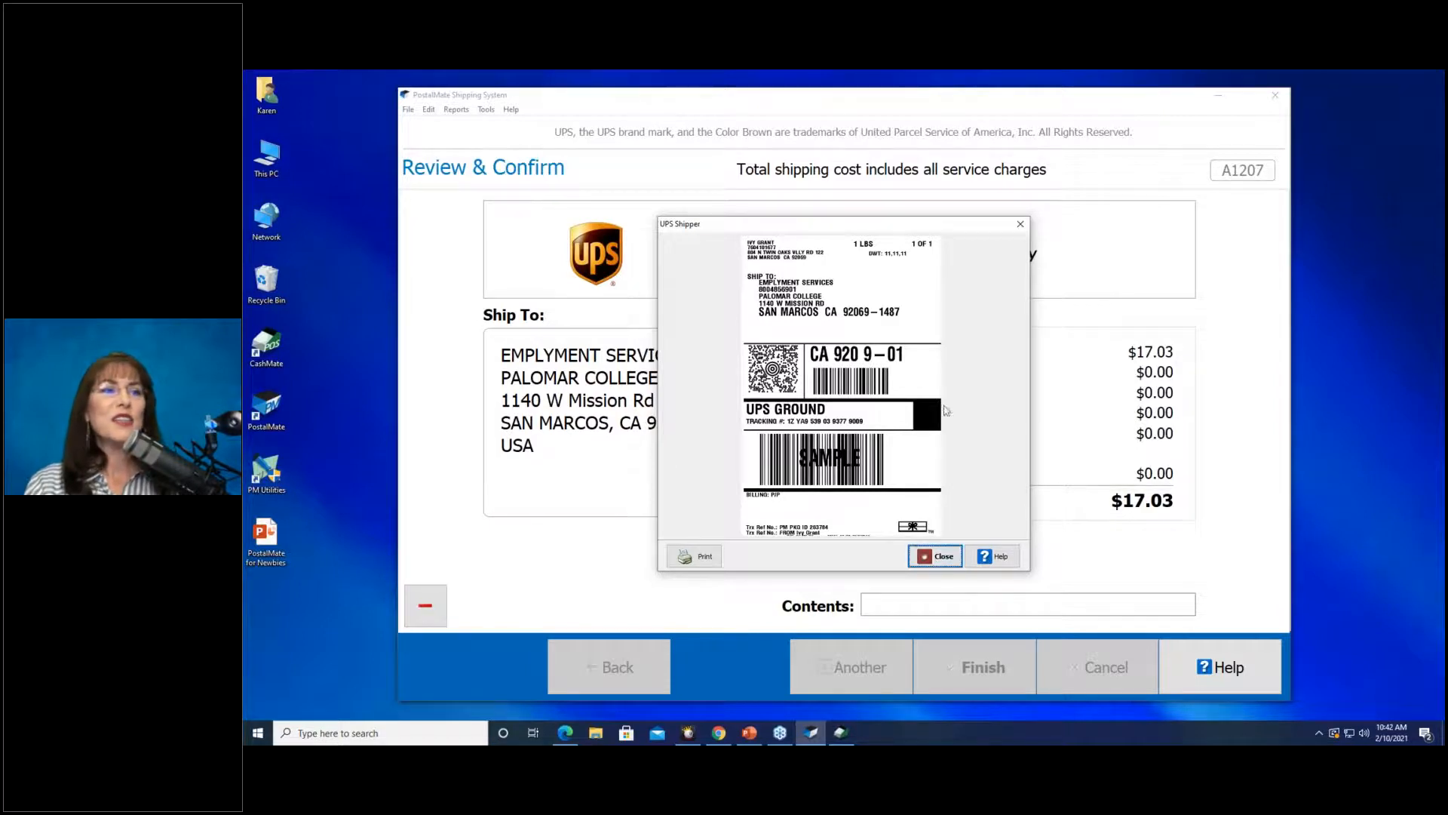
{"action": "left_click", "coordinate": [941, 558]}
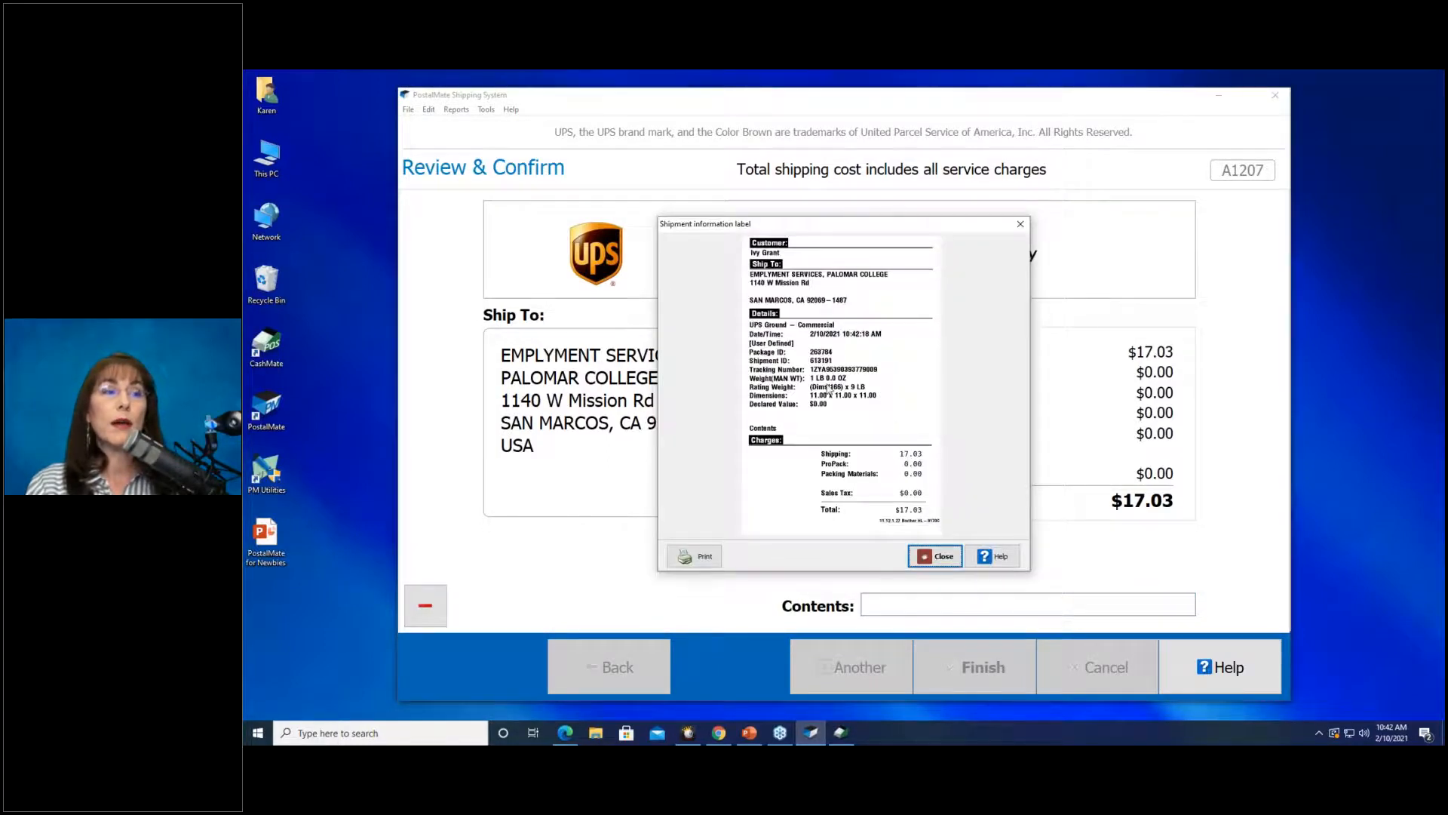
{"action": "left_click", "coordinate": [950, 565]}
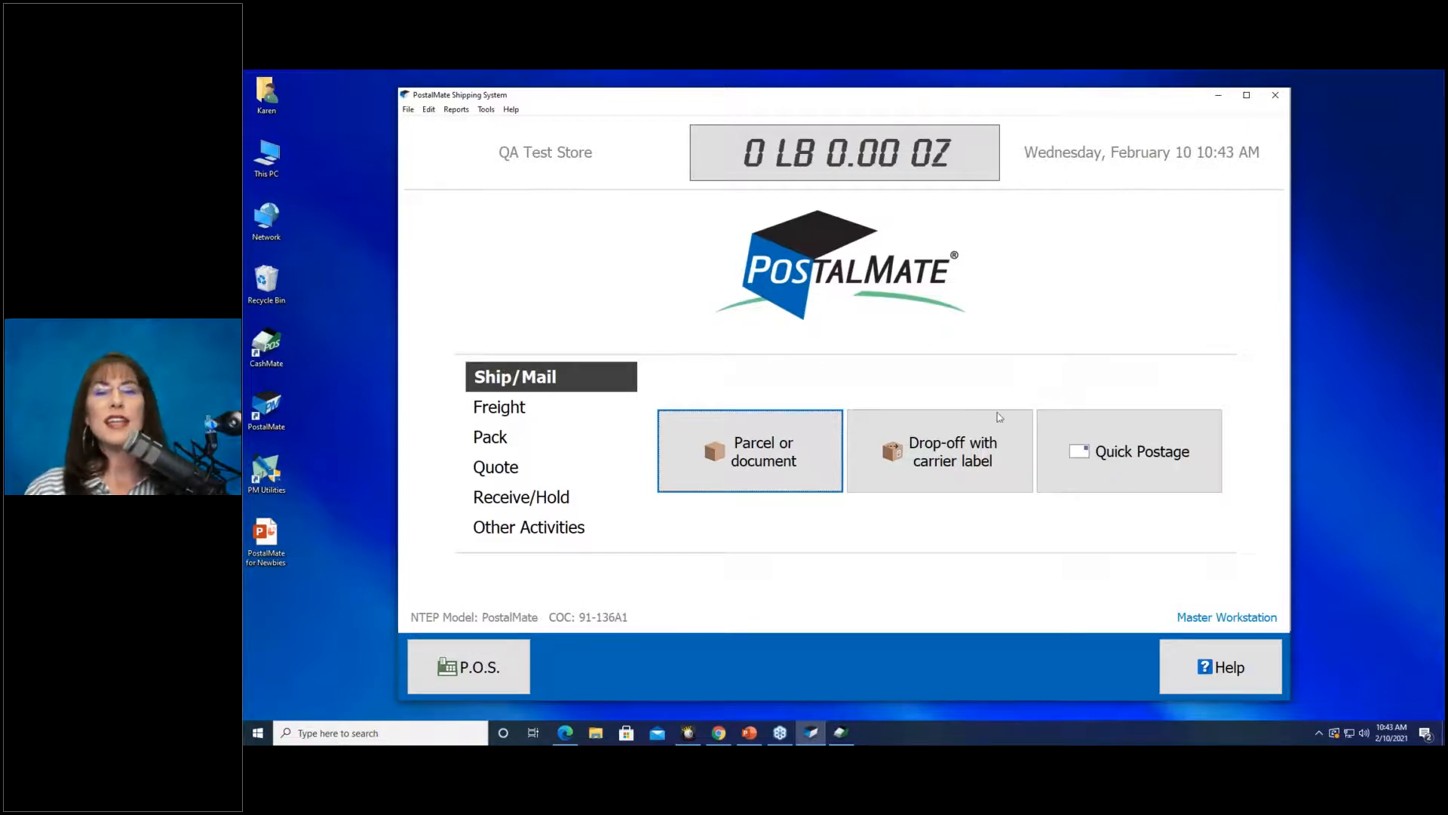
Record a pre-labelled FedEx drop-off package, entering its tracking number and accepting the warning.
{"action": "left_click", "coordinate": [851, 475]}
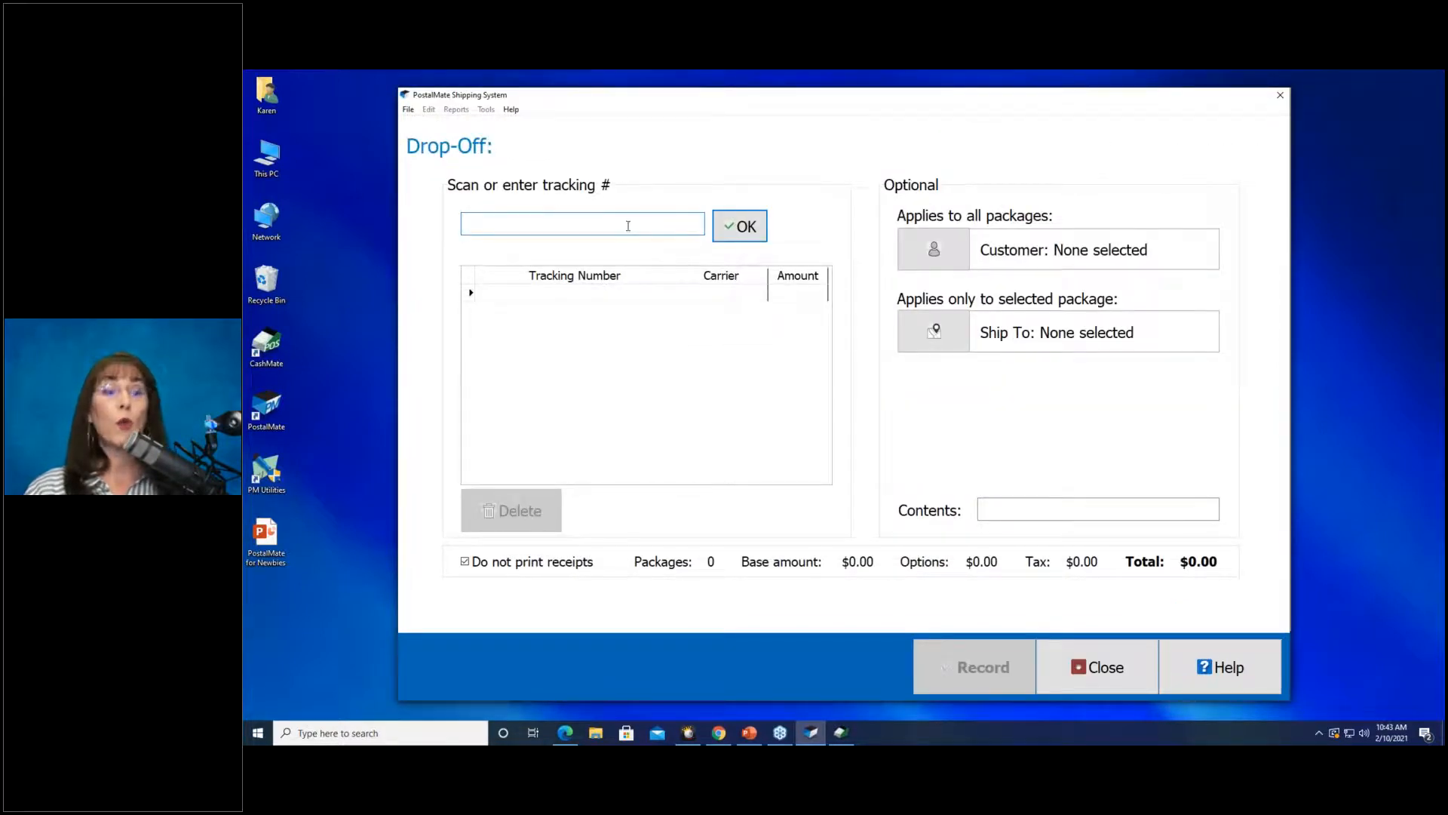
{"action": "type", "text": "23456789876543"}
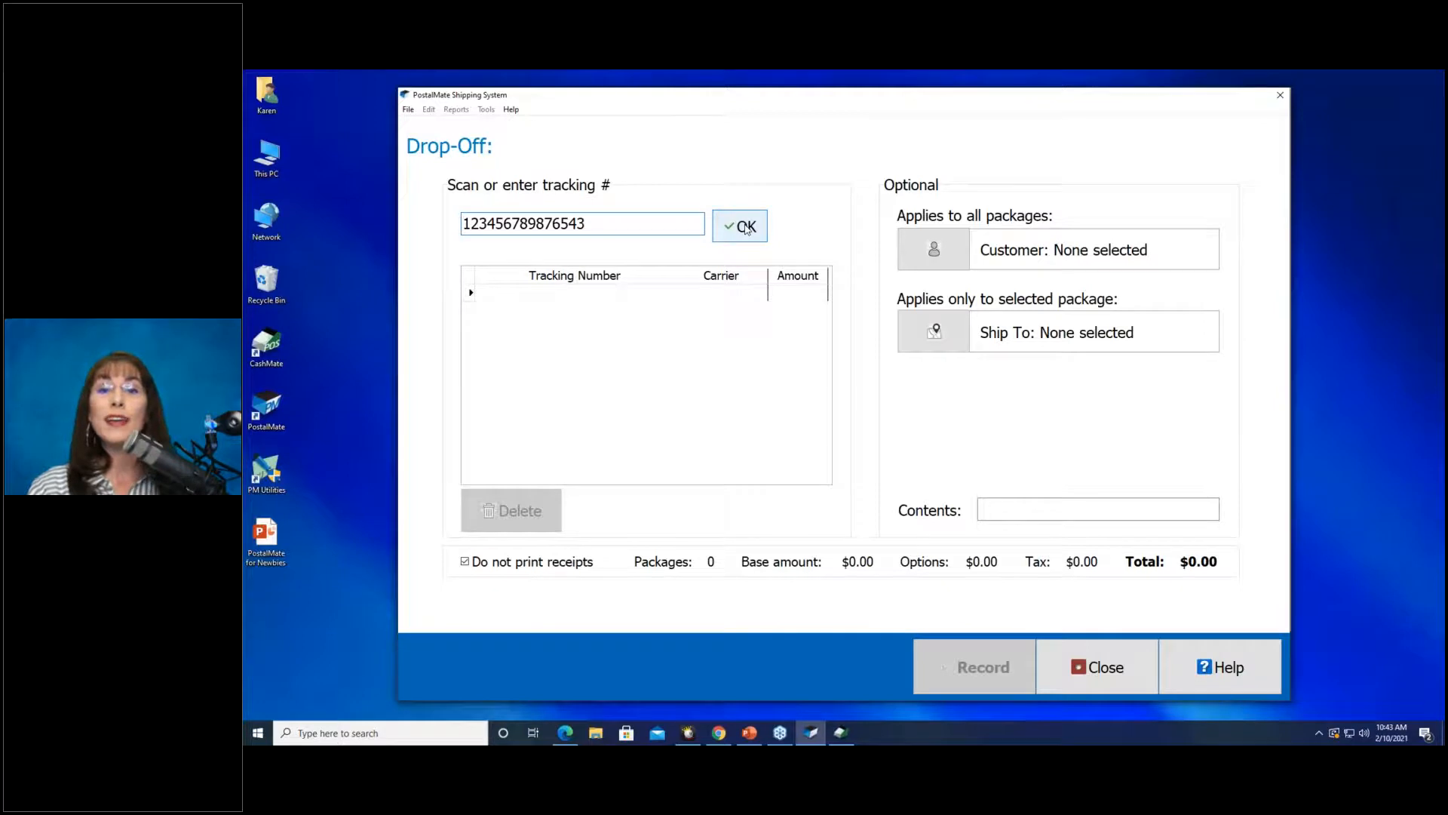
{"action": "left_click", "coordinate": [746, 229]}
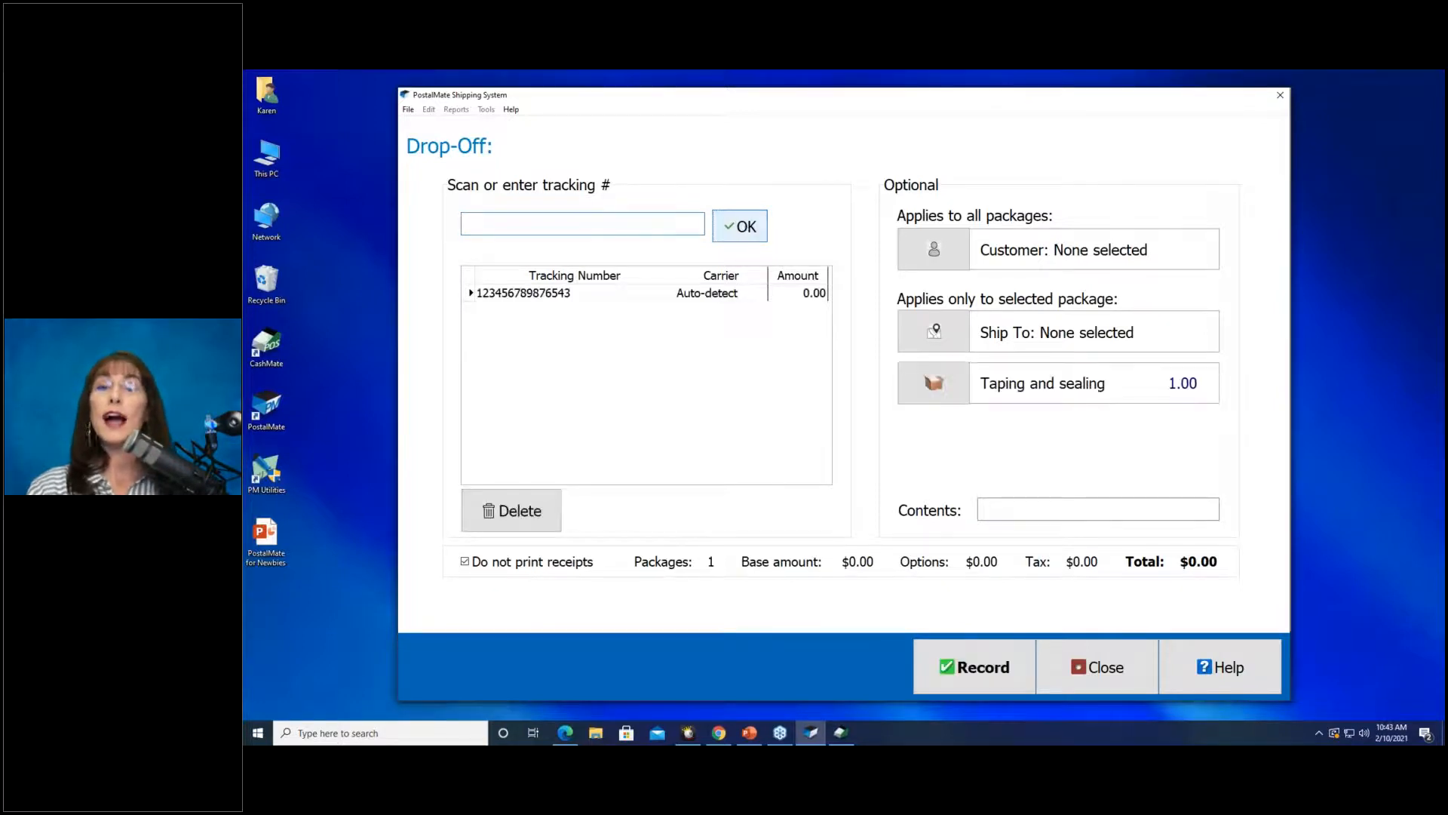
{"action": "left_click", "coordinate": [732, 298]}
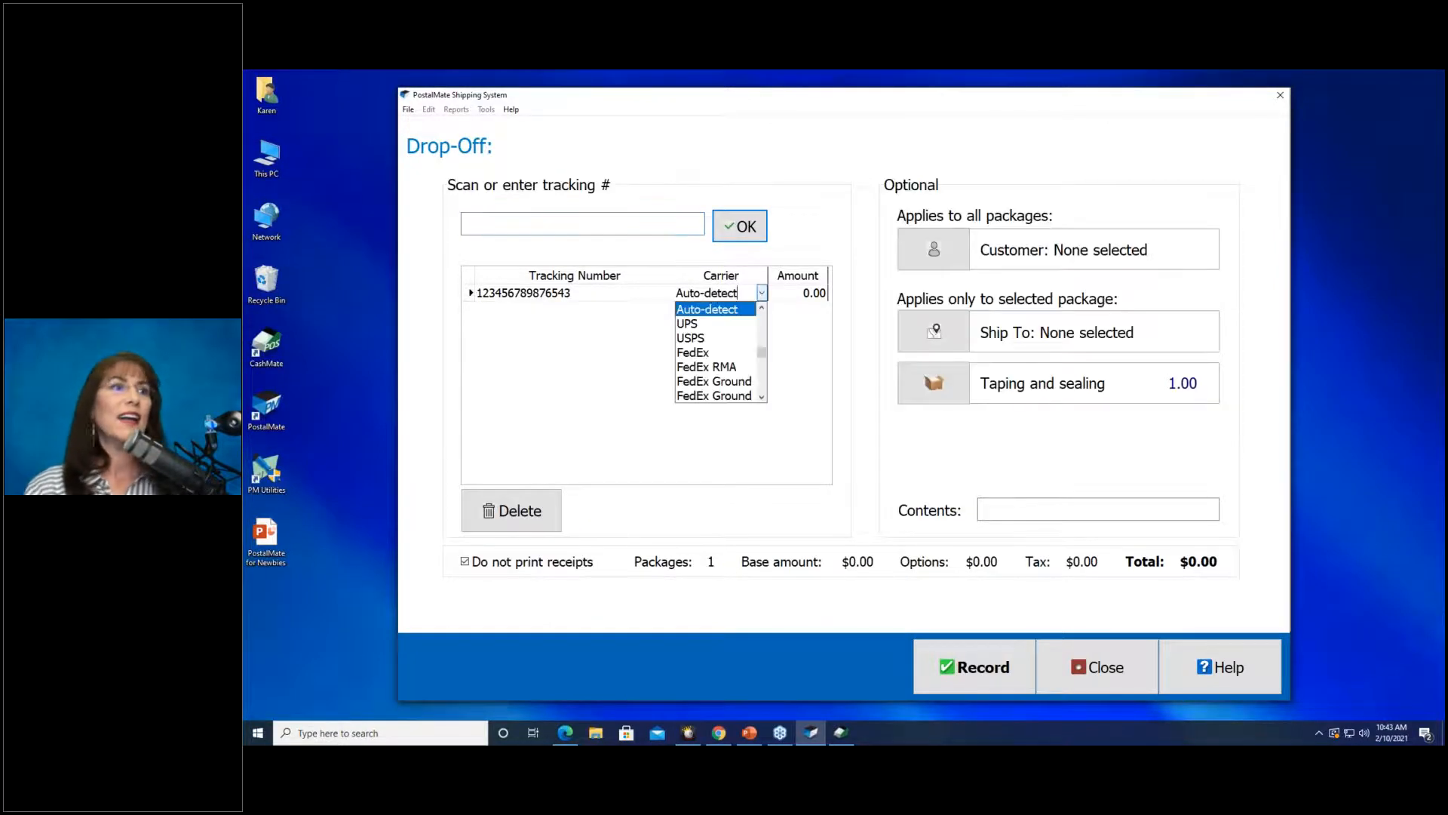
{"action": "left_click", "coordinate": [699, 353]}
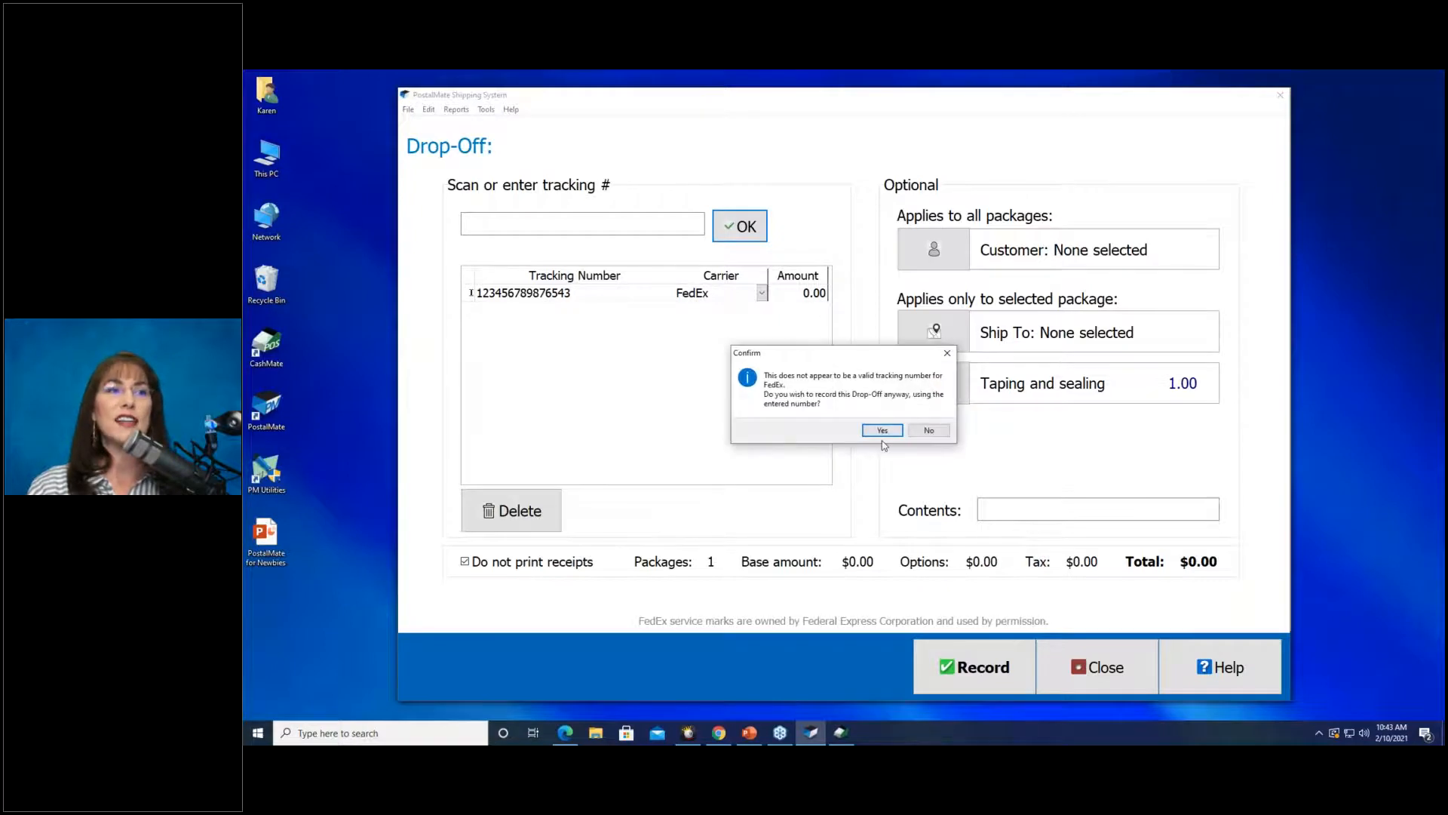
{"action": "left_click", "coordinate": [882, 430]}
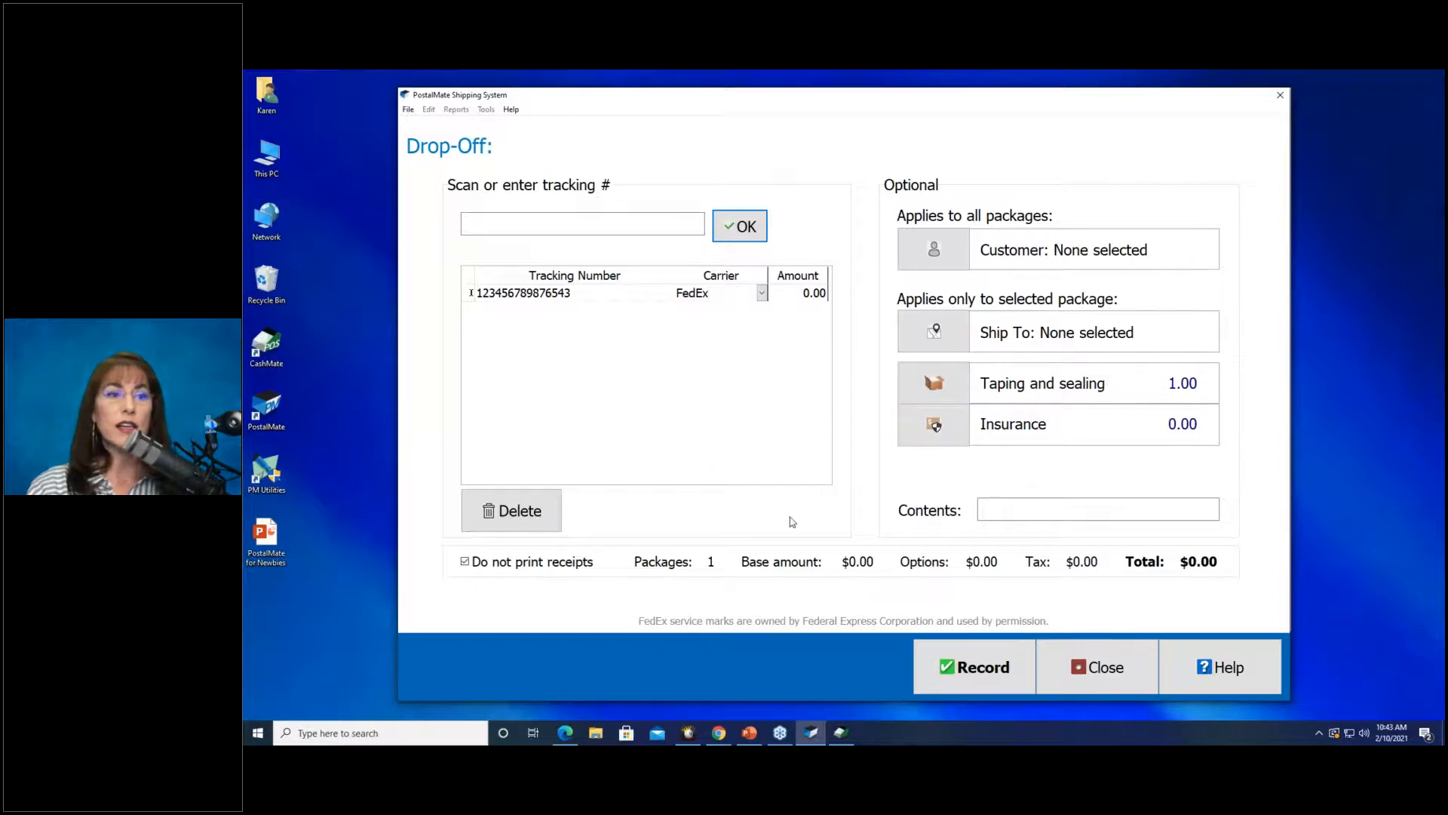
{"action": "left_click", "coordinate": [987, 679]}
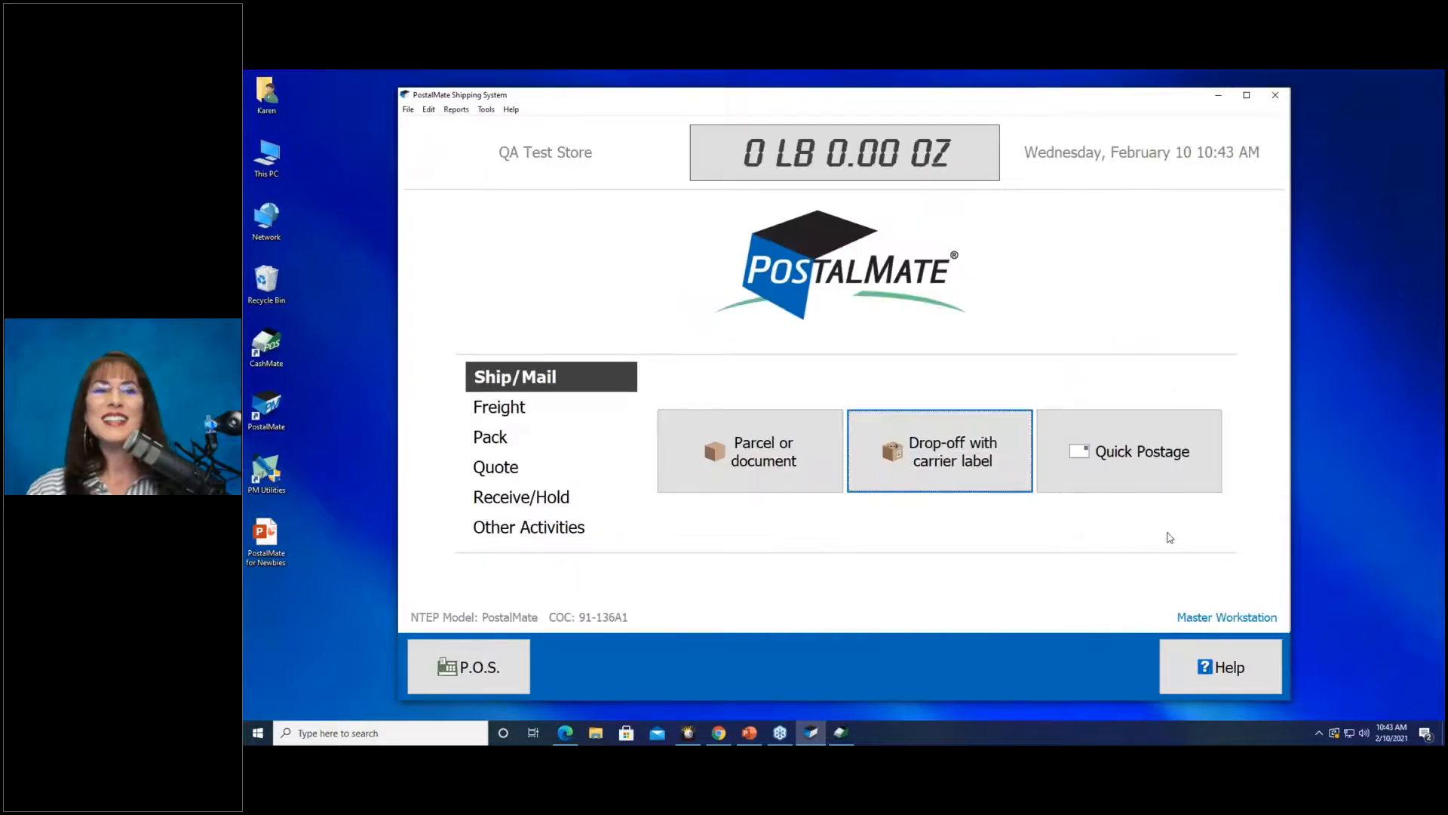
Record 2 oz USPS First-Class letters at $1.25 each in Quick Postage, twice.
{"action": "left_click", "coordinate": [1103, 464]}
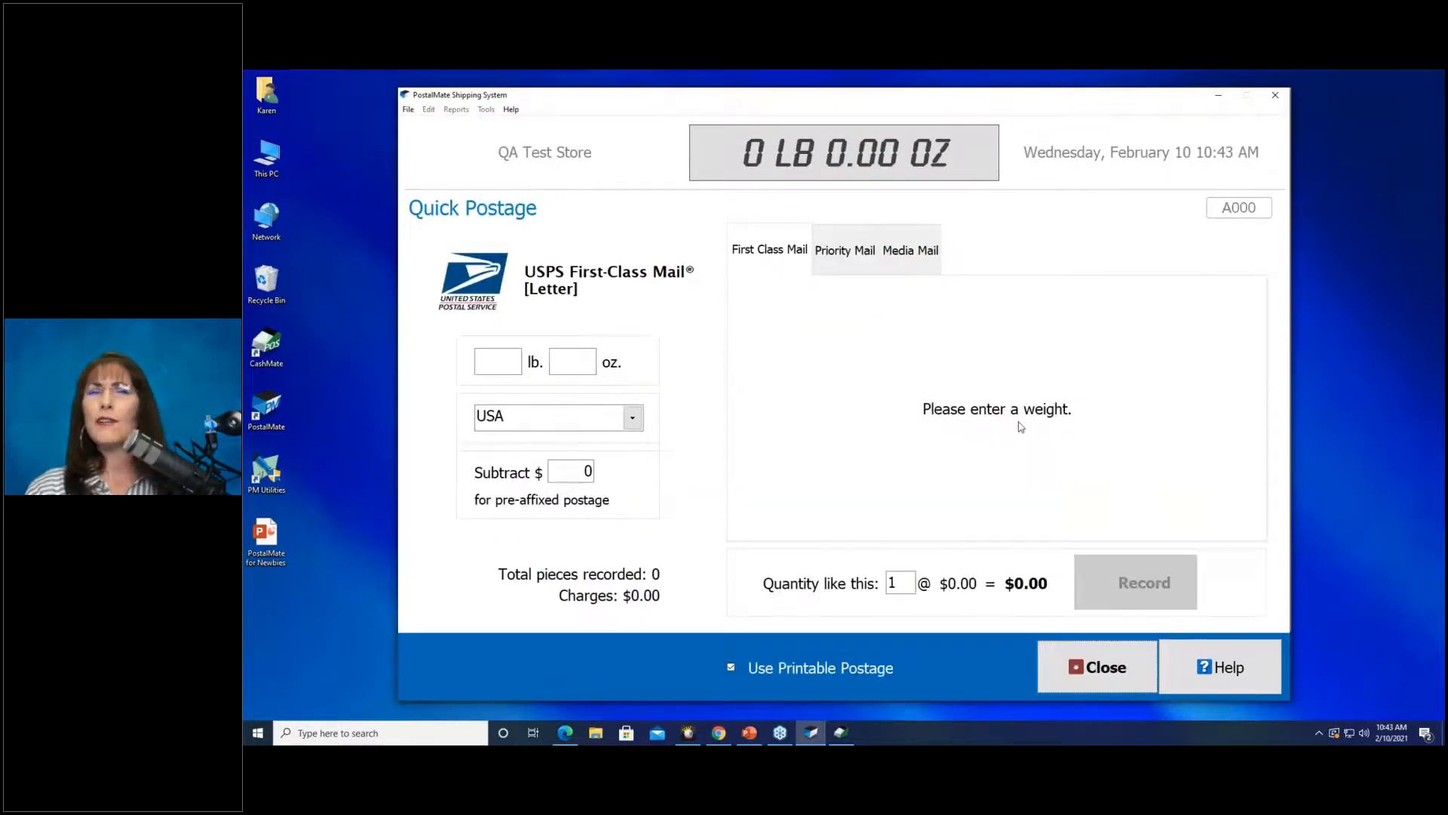
{"action": "left_click", "coordinate": [554, 362]}
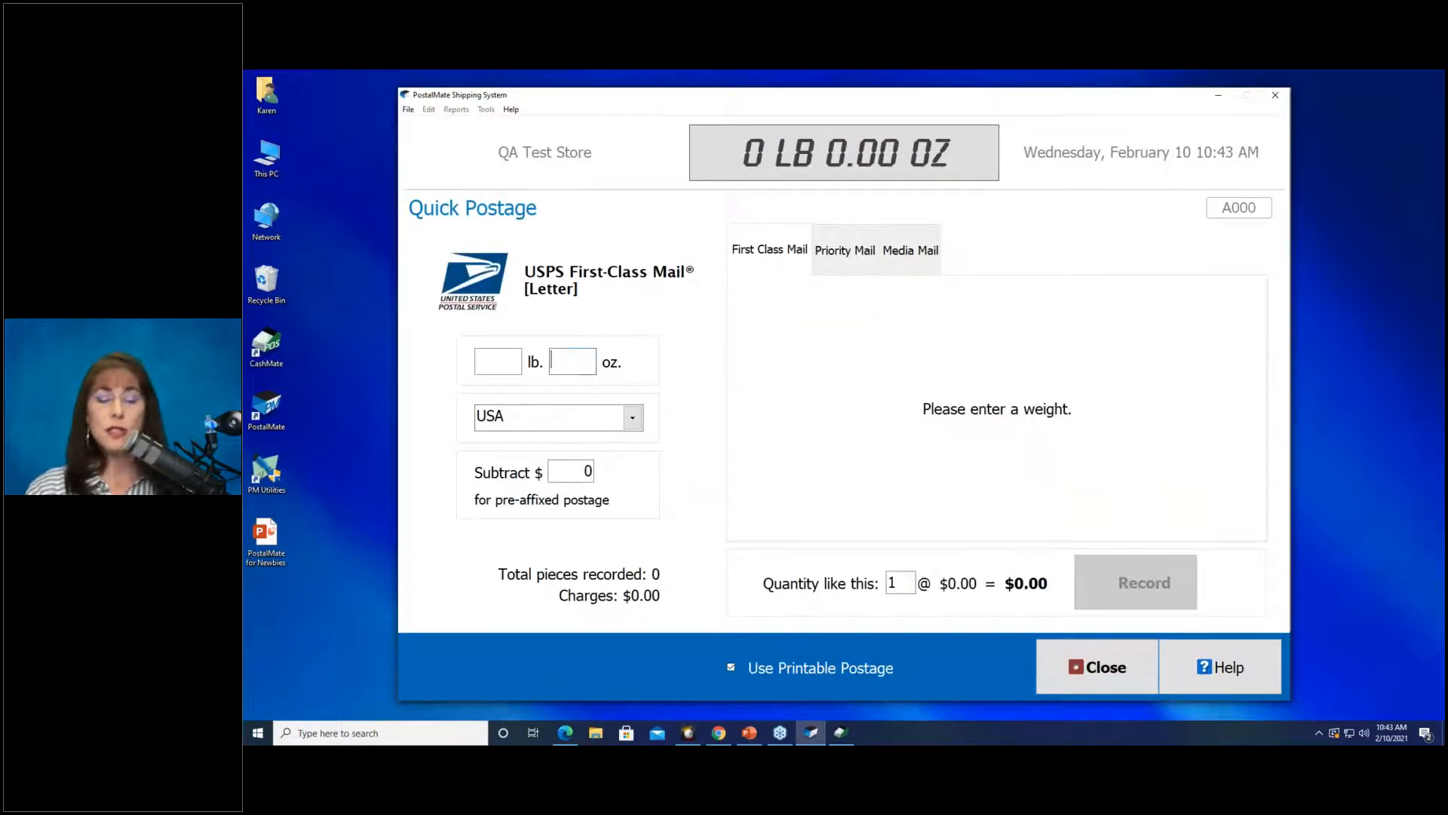
{"action": "type", "text": "2"}
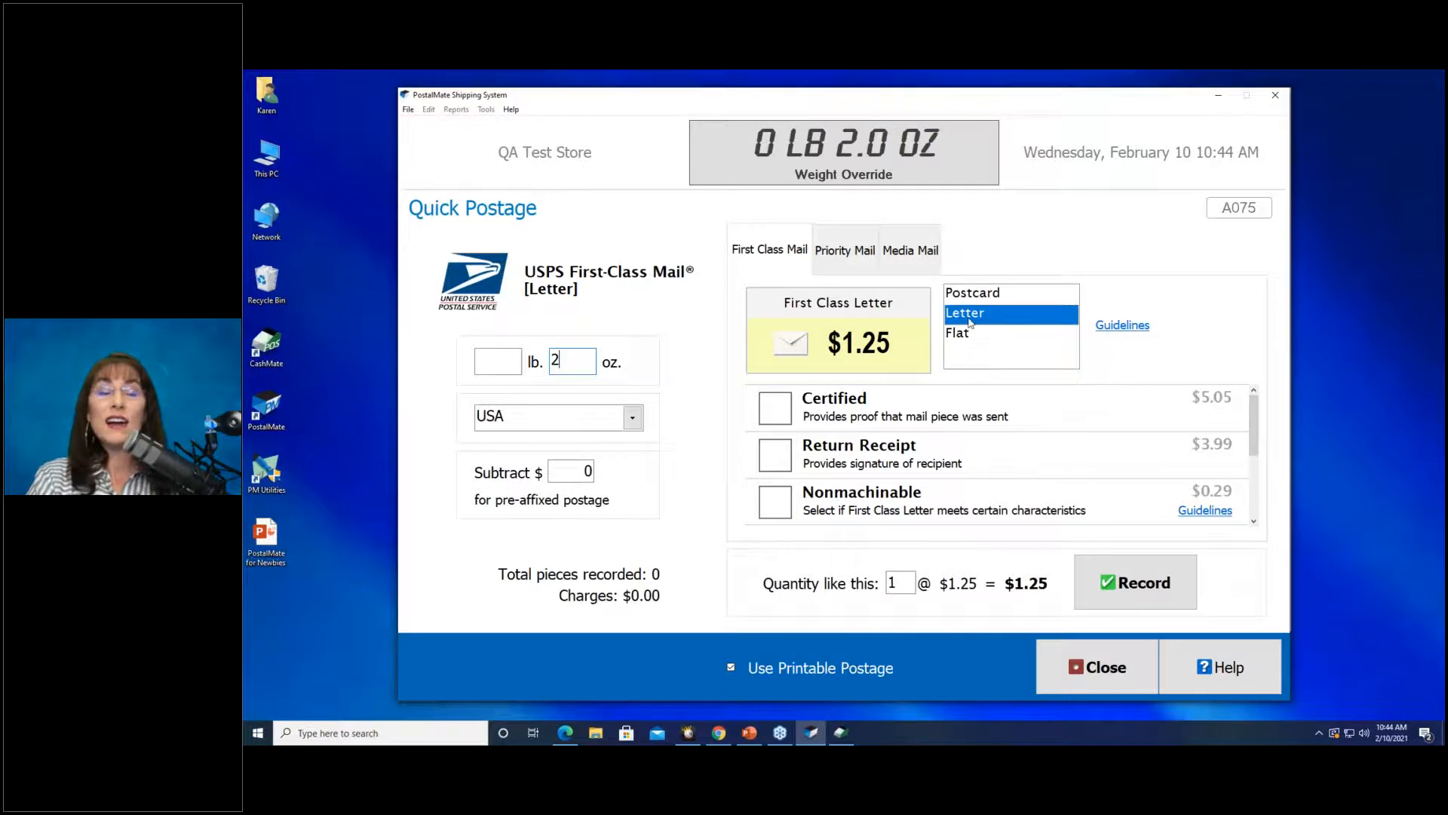
{"action": "mouse_move", "coordinate": [969, 321]}
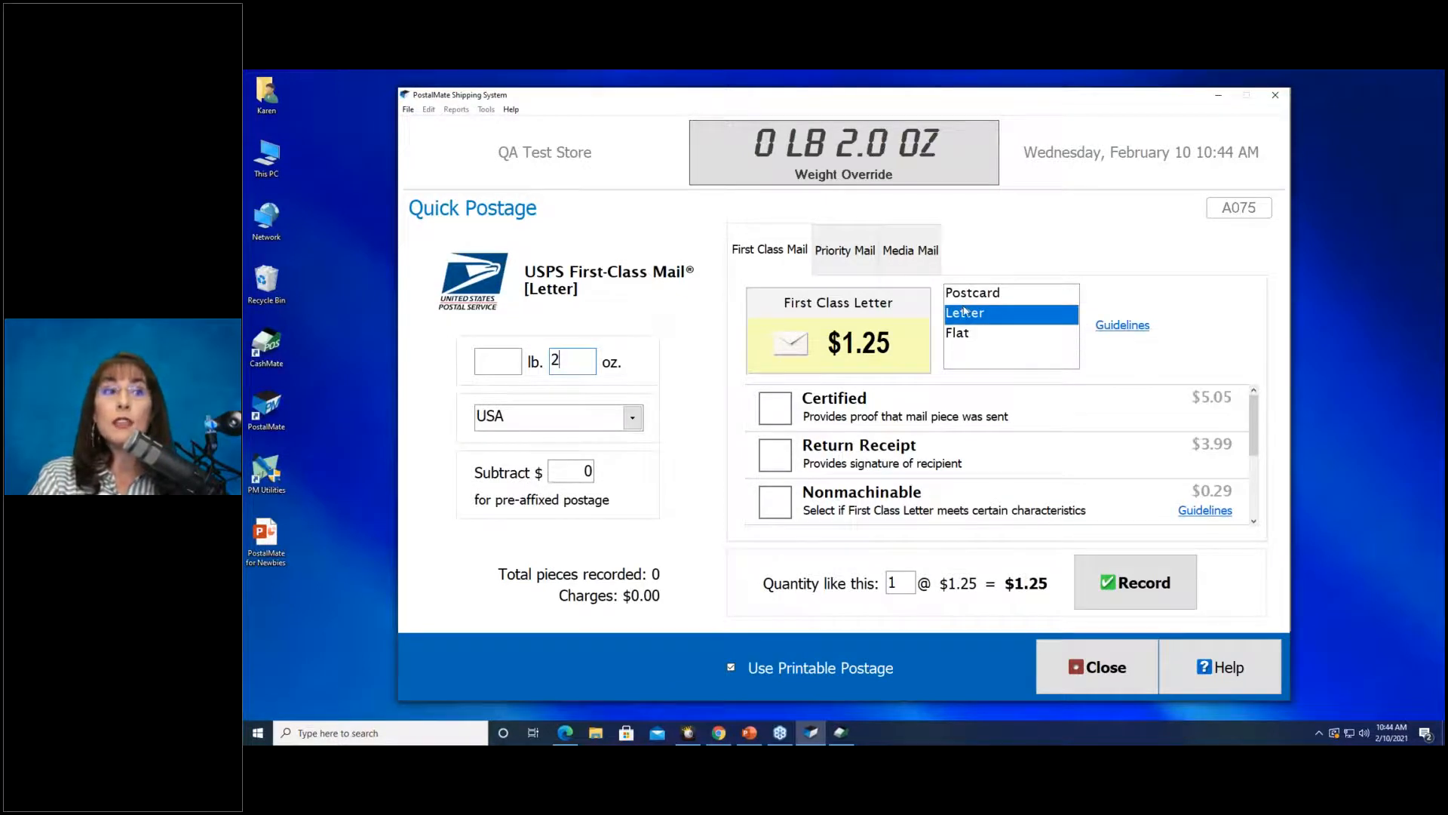
{"action": "mouse_move", "coordinate": [964, 362]}
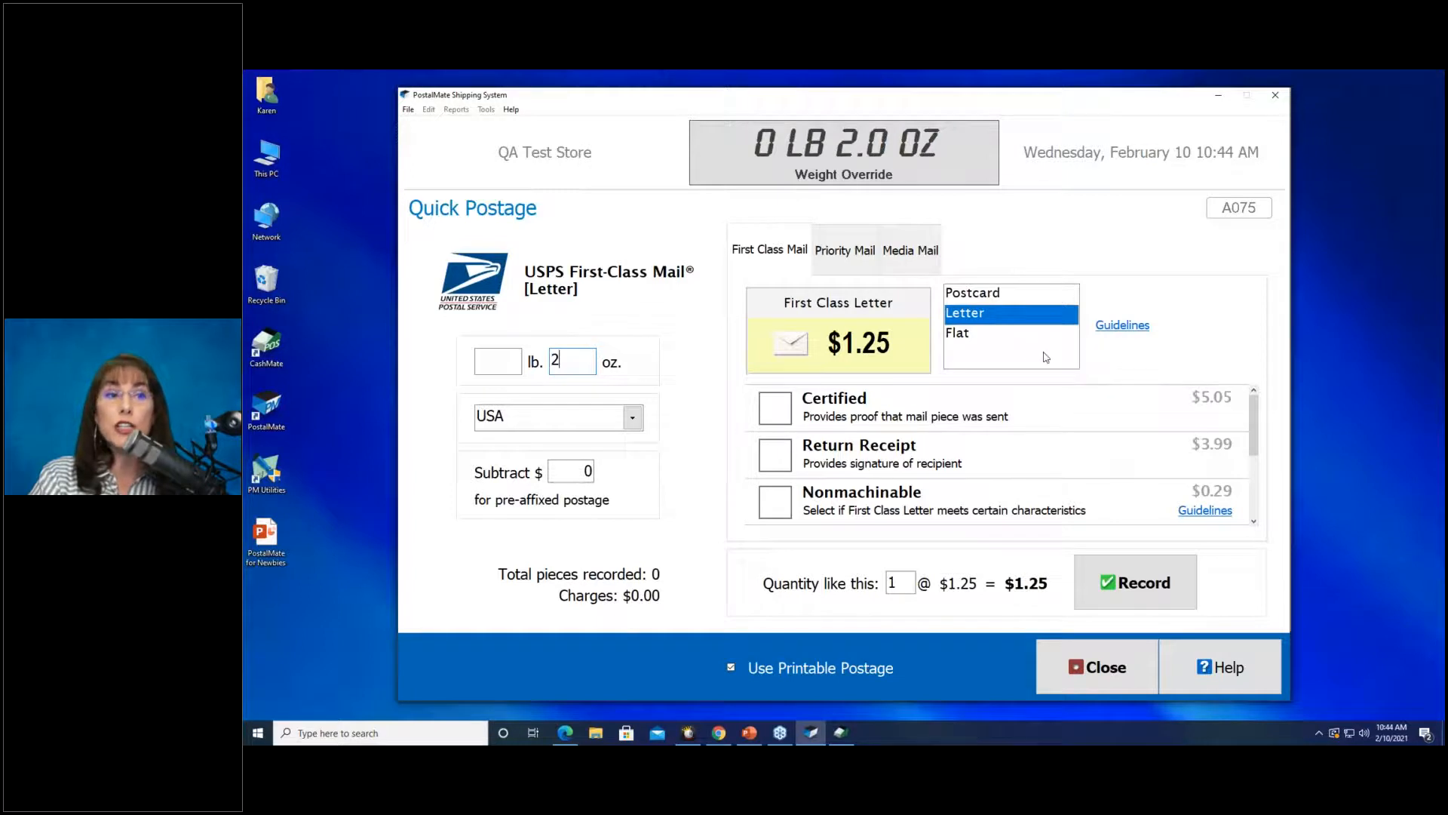
{"action": "mouse_move", "coordinate": [1020, 345]}
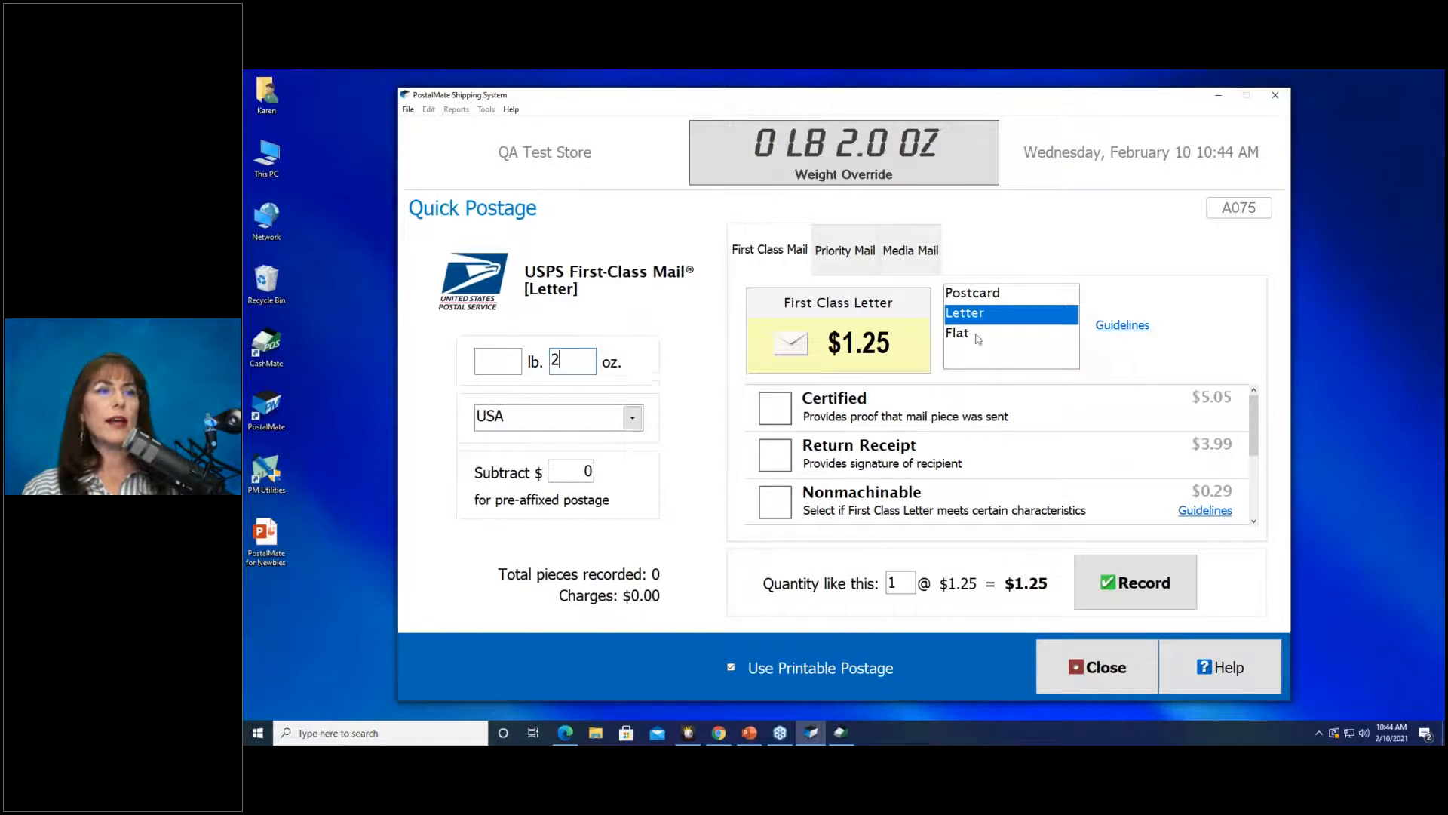
{"action": "left_click", "coordinate": [1145, 571]}
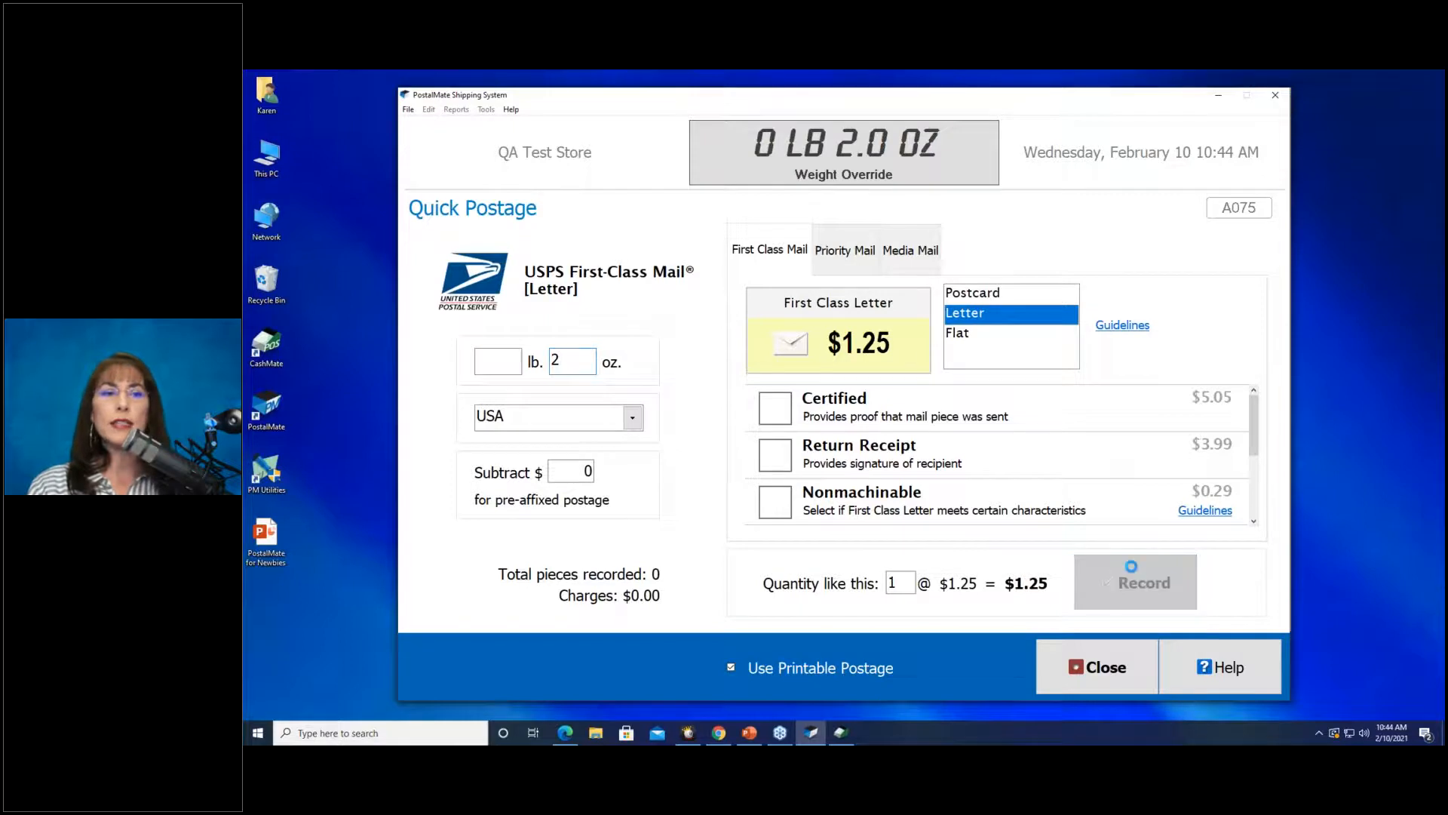
{"action": "left_click", "coordinate": [929, 421]}
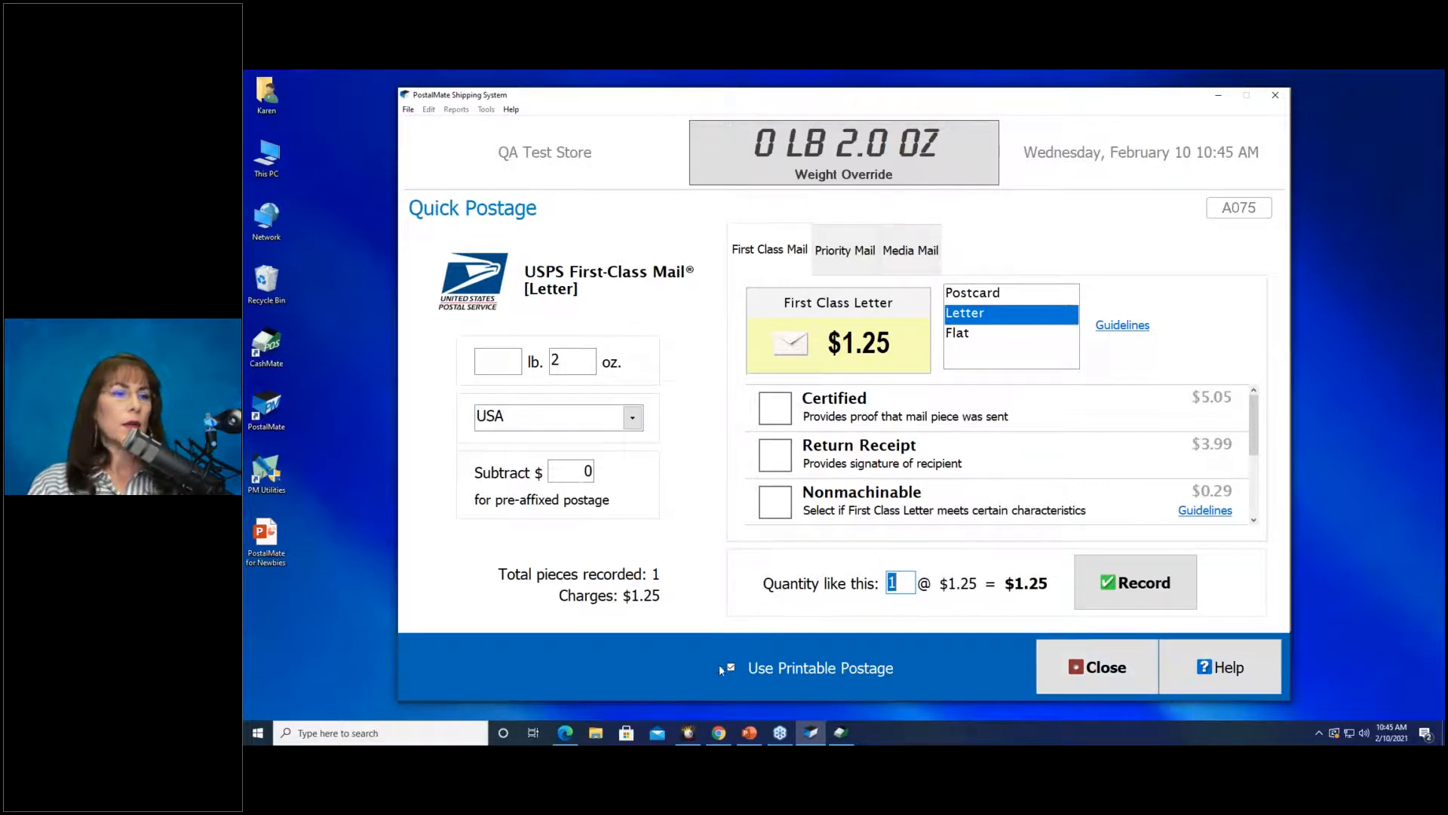
{"action": "left_click", "coordinate": [1128, 586]}
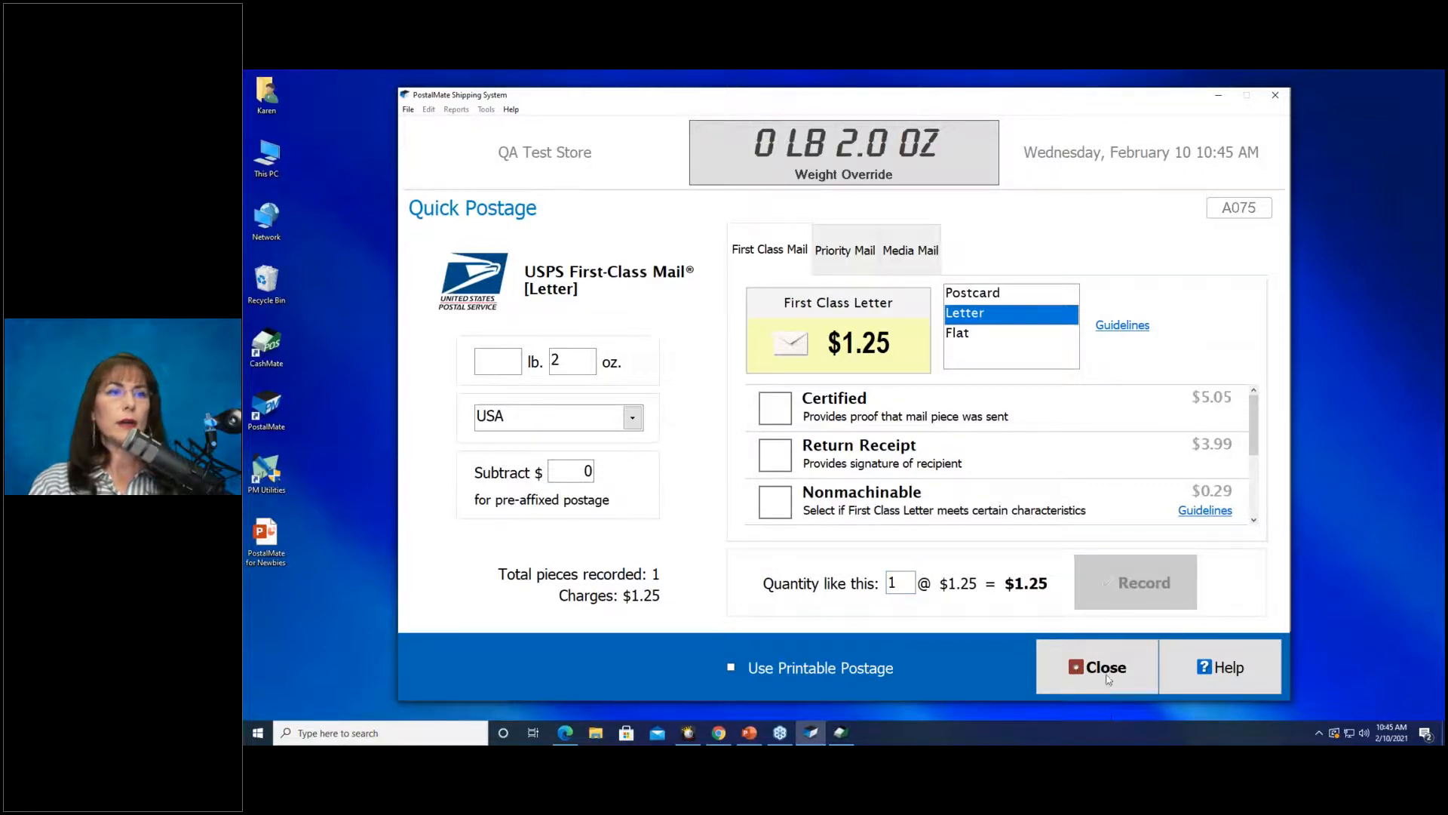
Close Quick Postage and reopen the P.O.S. register with the UPS shipment and letters.
{"action": "left_click", "coordinate": [1101, 674]}
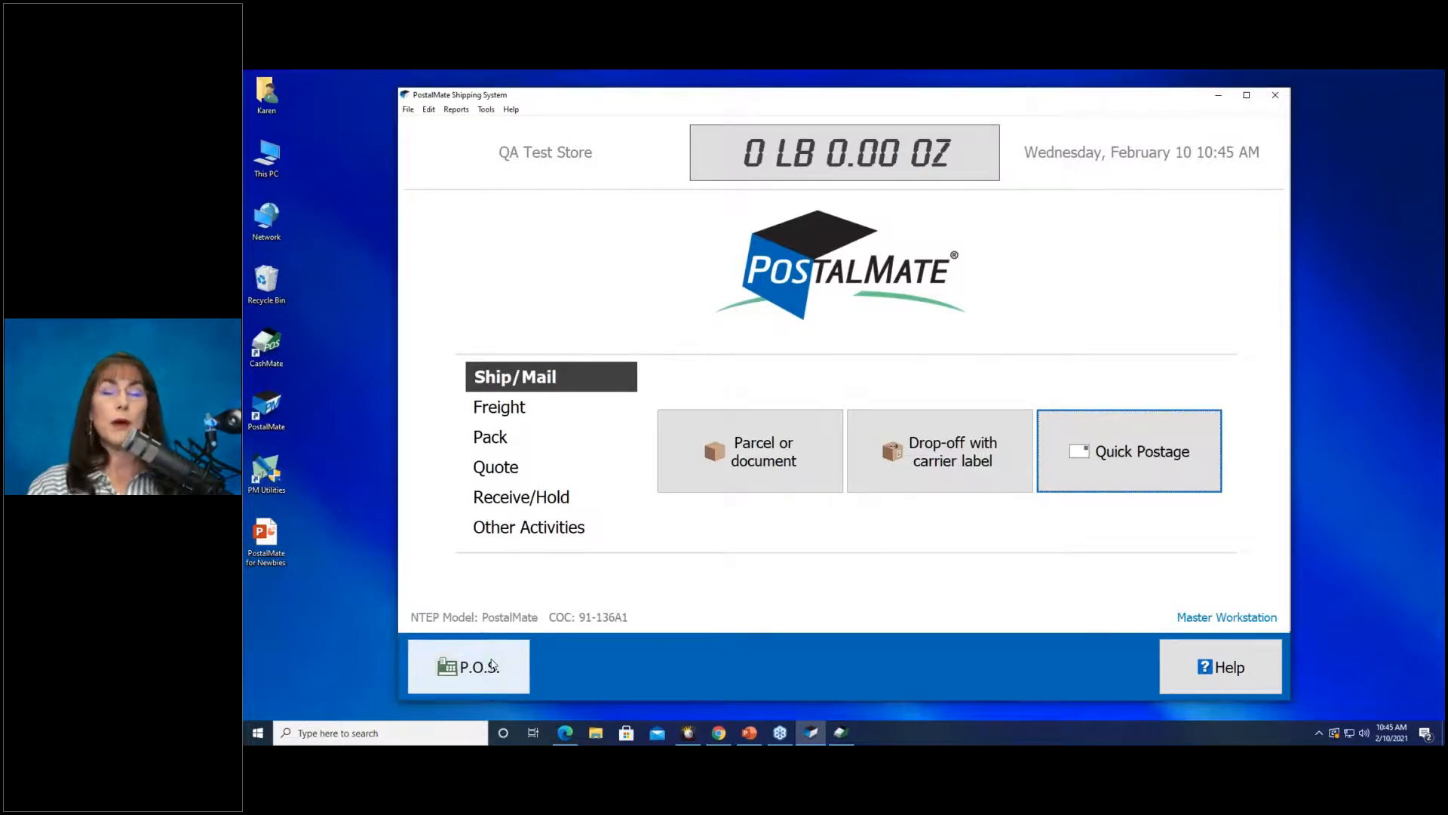
{"action": "left_click", "coordinate": [843, 735]}
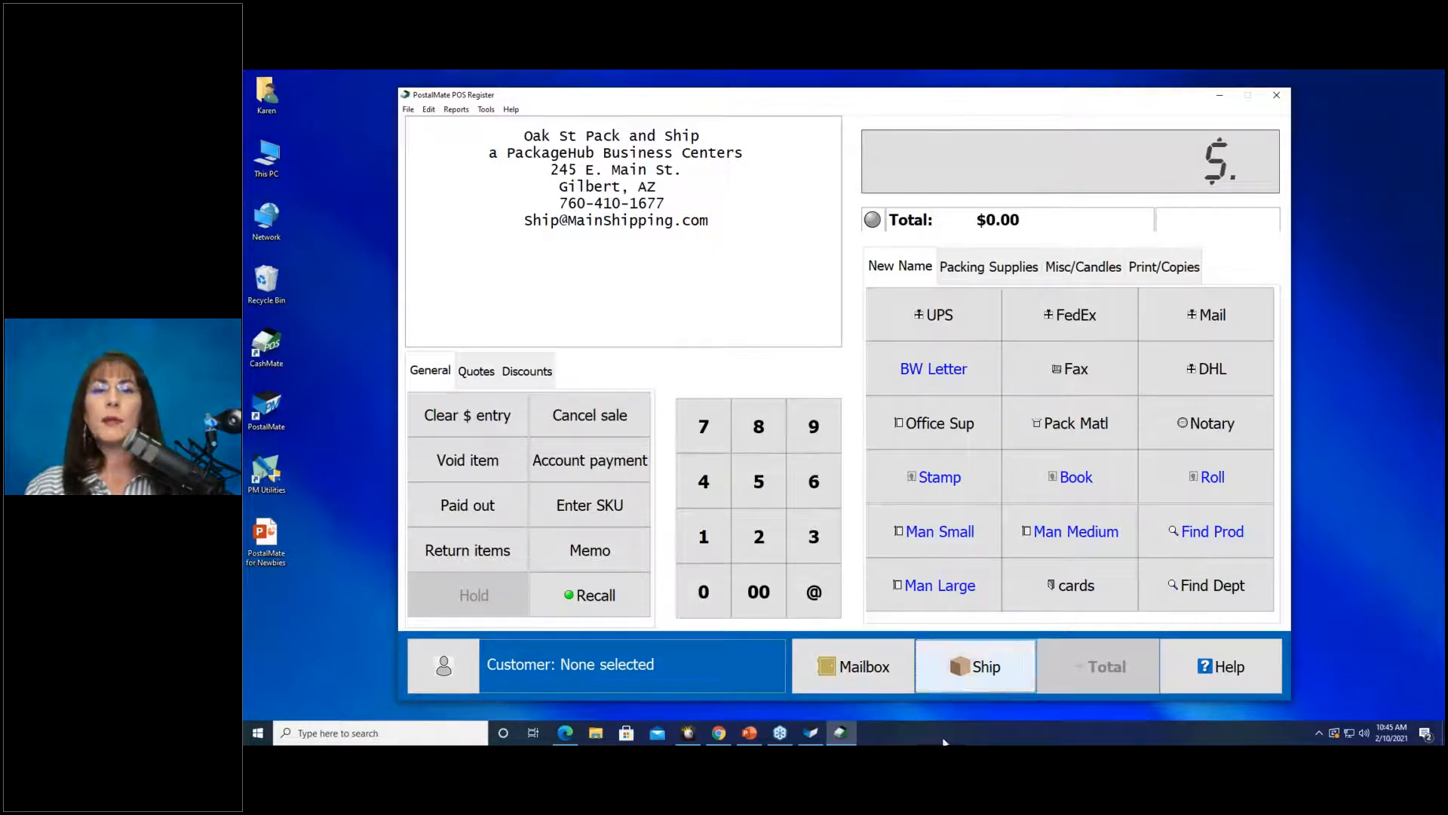
{"action": "left_click", "coordinate": [980, 676]}
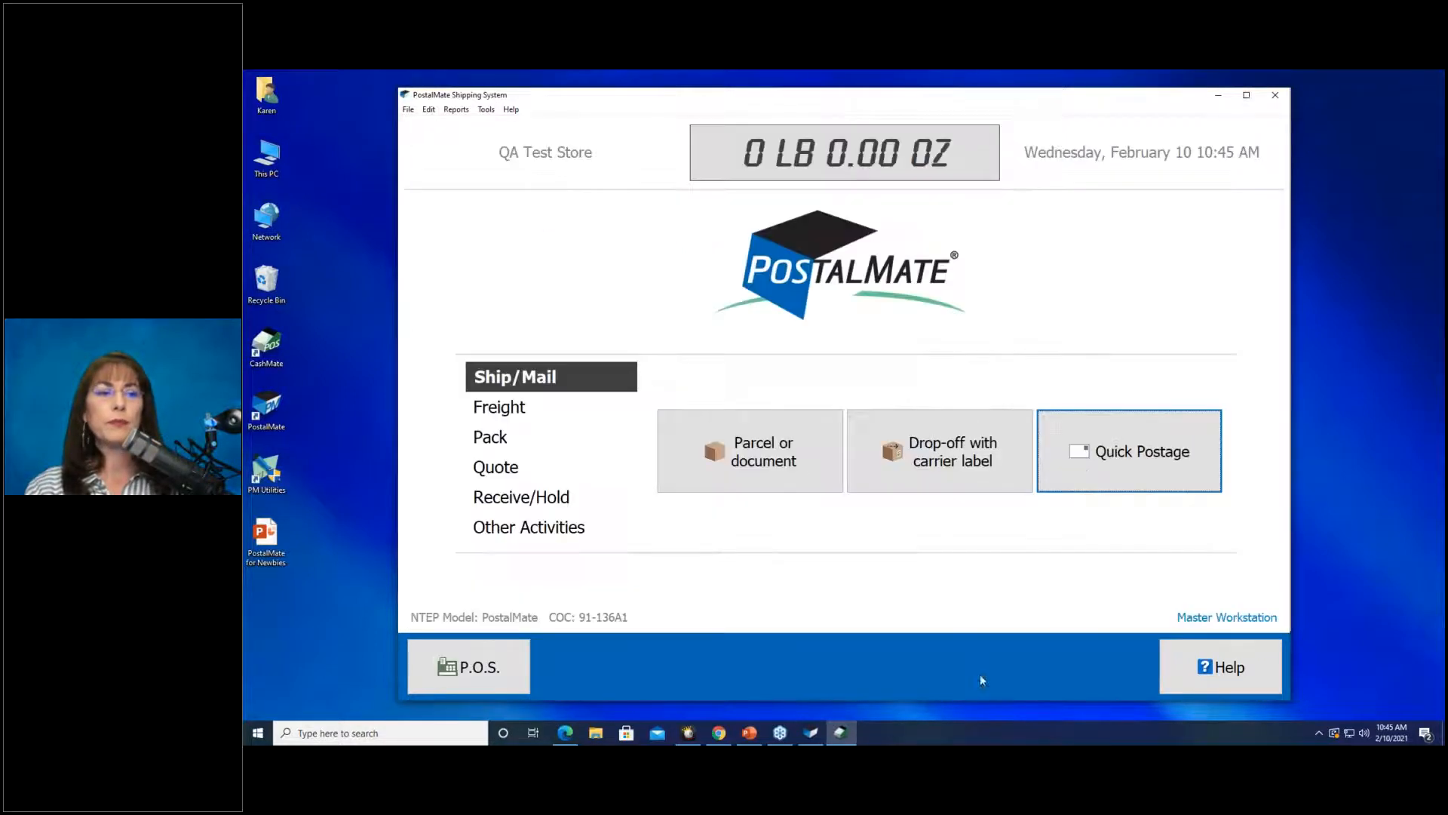
{"action": "left_click", "coordinate": [477, 679]}
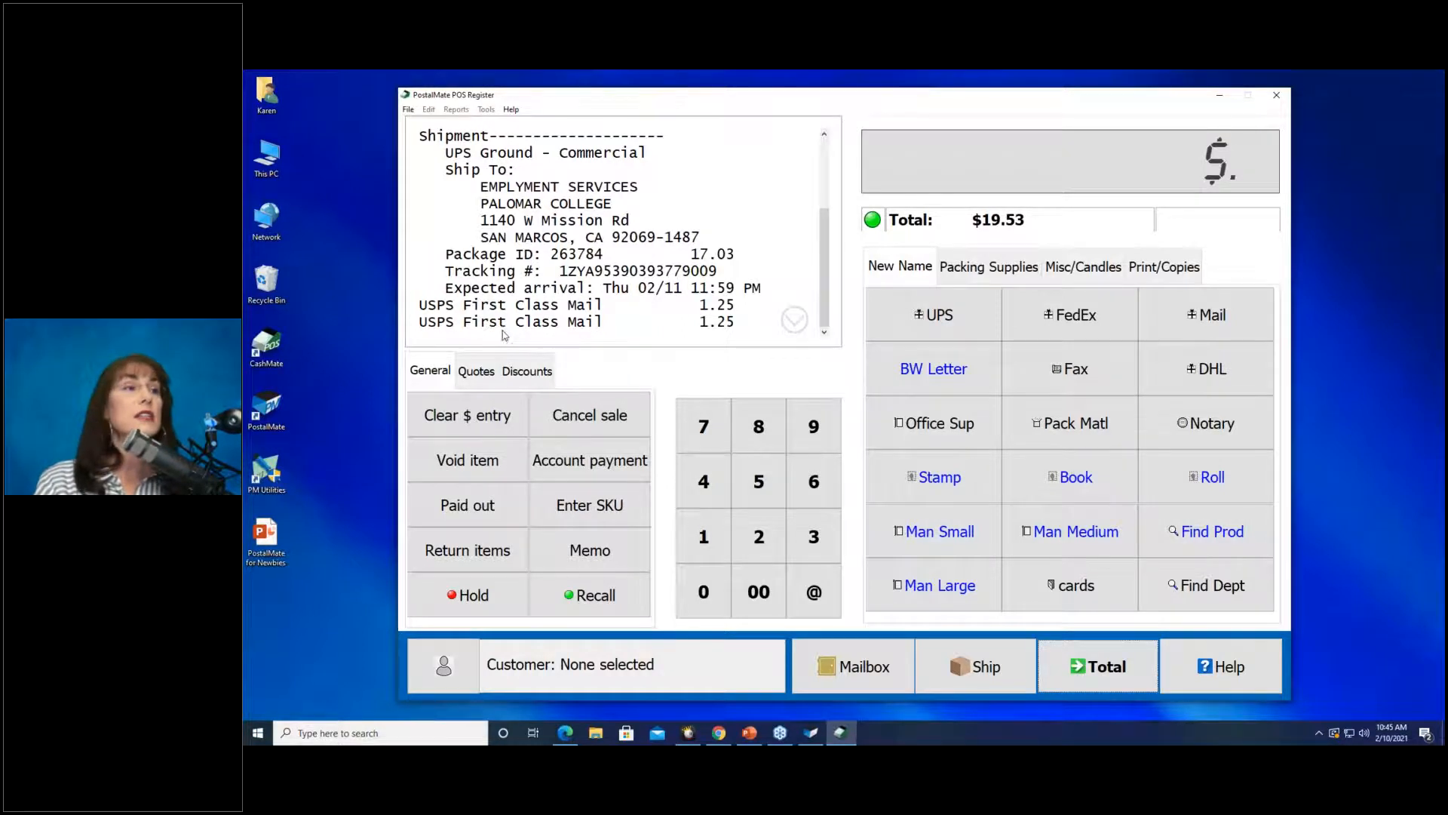
Void the duplicate USPS First Class Mail line, bringing the total to $18.28.
{"action": "left_click", "coordinate": [506, 323]}
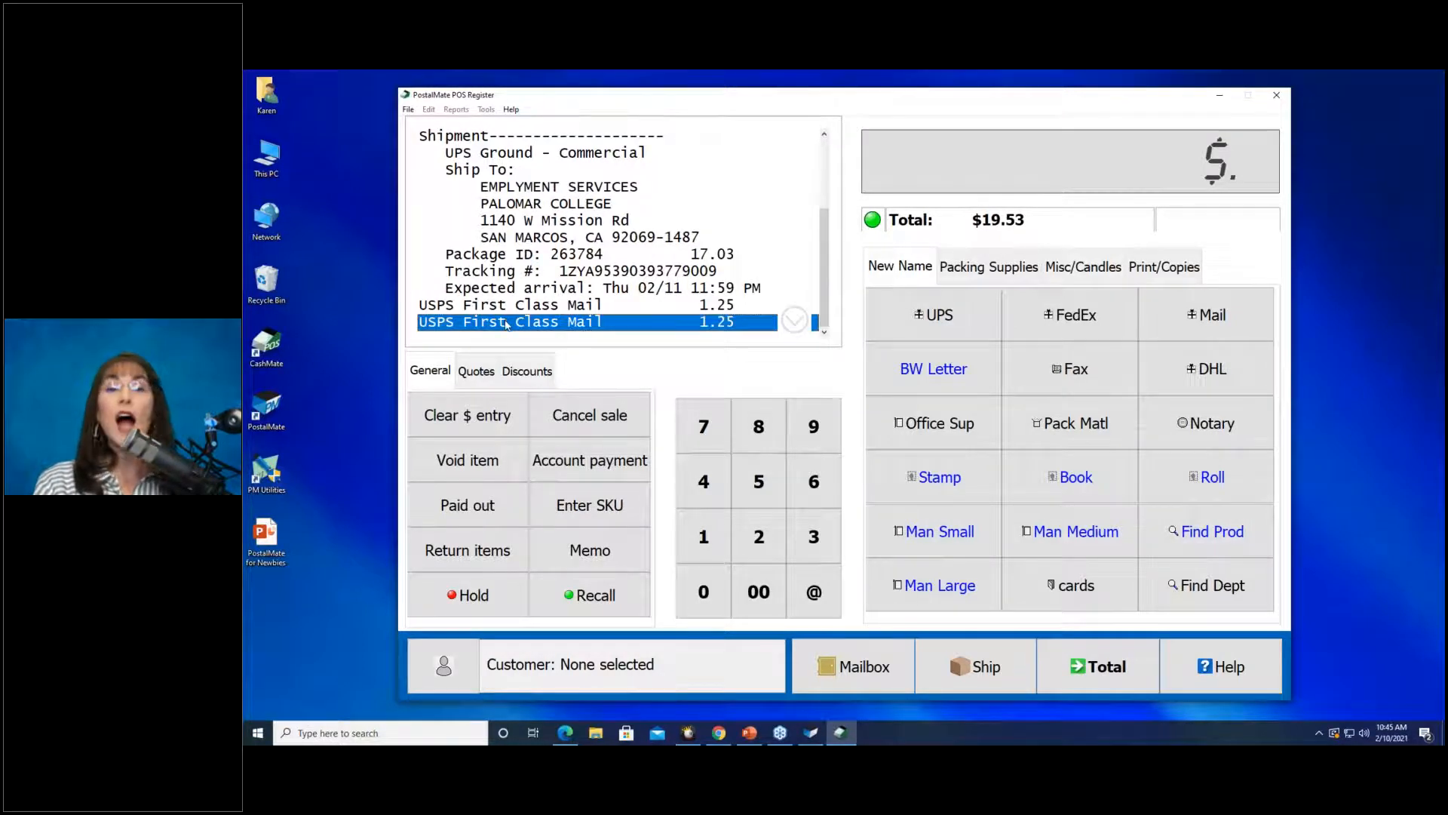
{"action": "left_click", "coordinate": [457, 459]}
{"action": "left_click", "coordinate": [881, 418]}
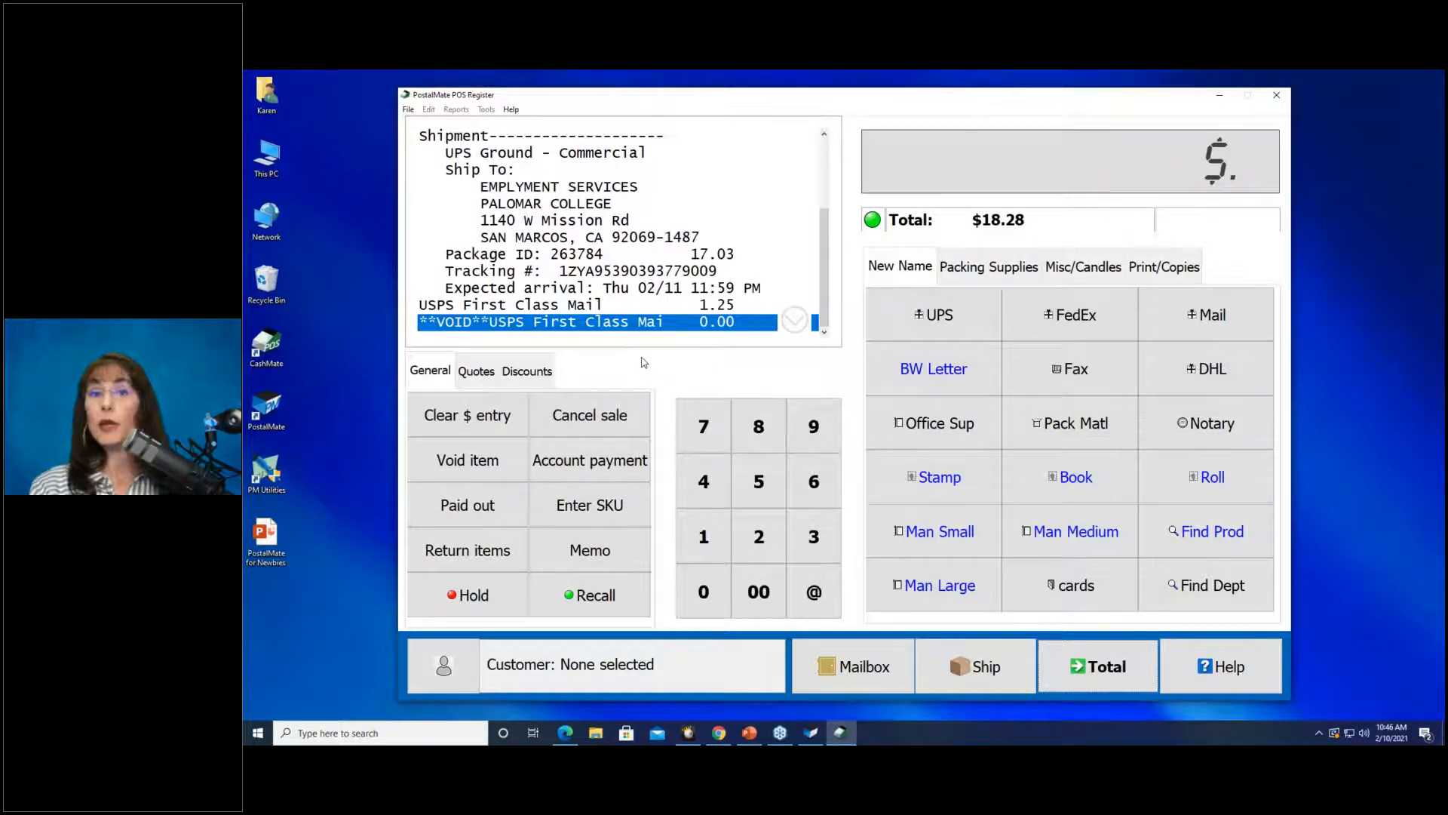
Key a quantity of 20 on the register keypad.
{"action": "left_click", "coordinate": [759, 537]}
{"action": "left_click", "coordinate": [708, 592]}
{"action": "left_click", "coordinate": [813, 594]}
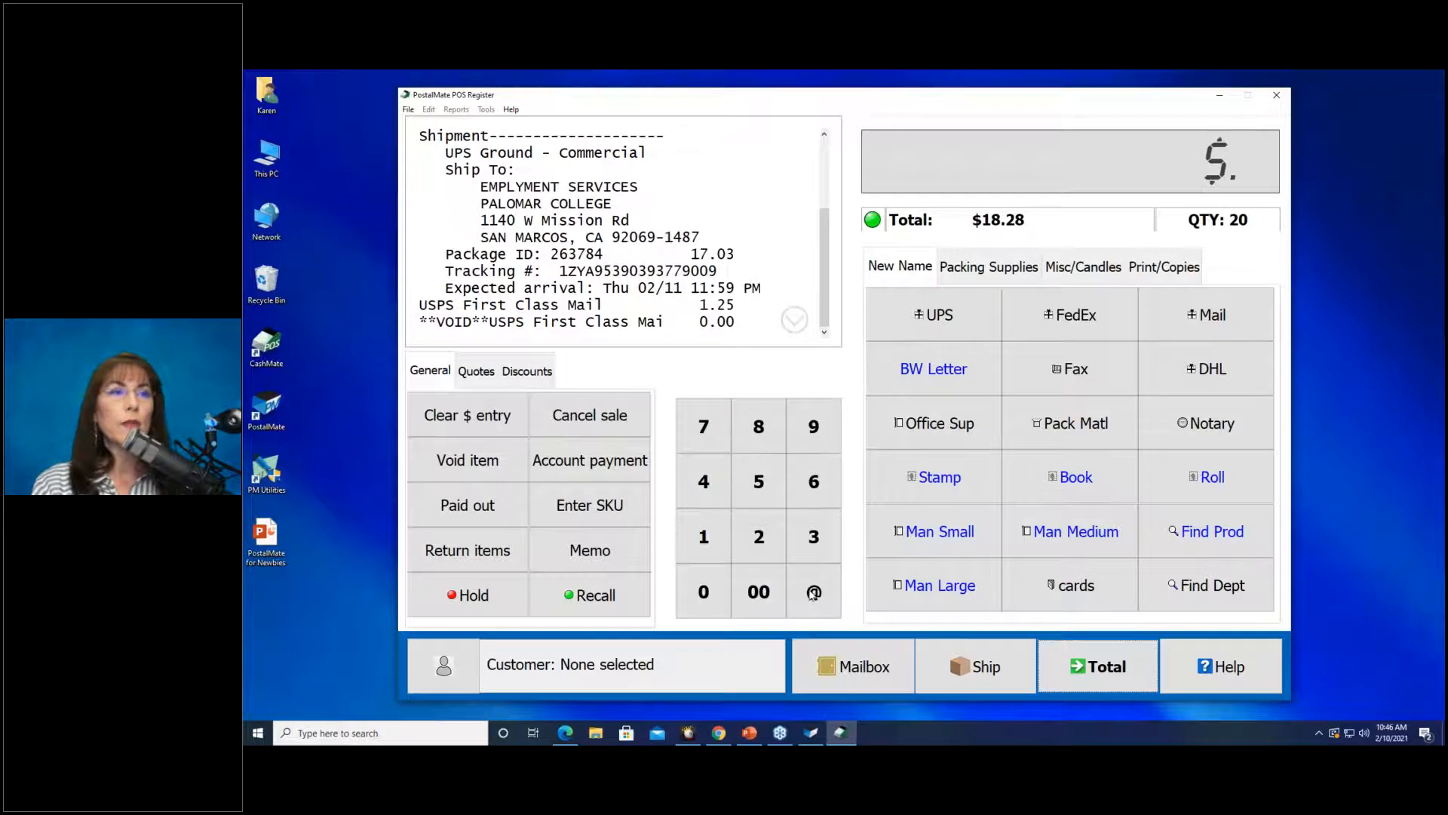
Add 20 BW Letter copies at $0.15 each for $3.00.
{"action": "left_click", "coordinate": [959, 365]}
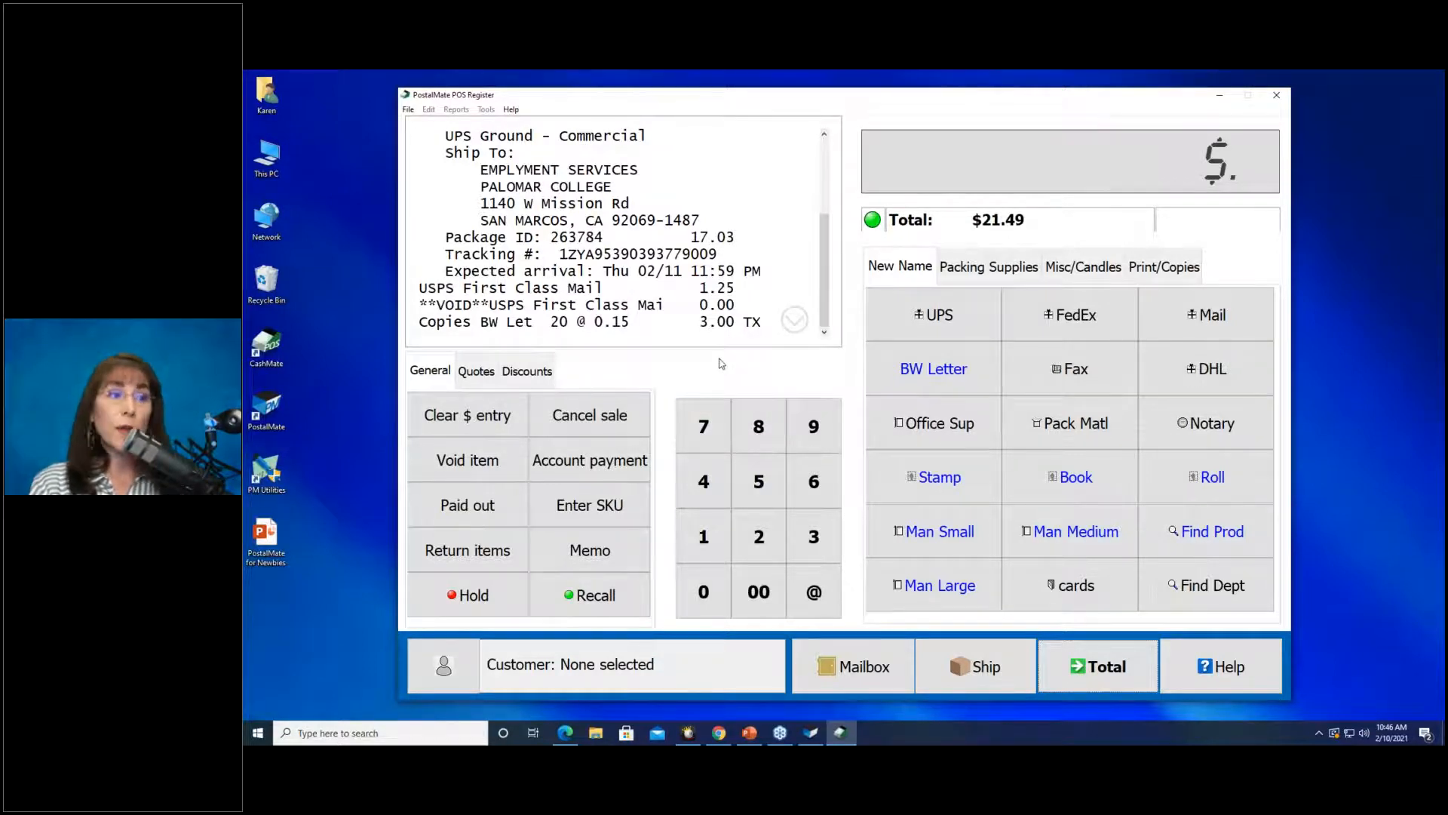
Add one Box 12X12X12 at $5.95 by entering SKU 123456.
{"action": "left_click", "coordinate": [584, 505]}
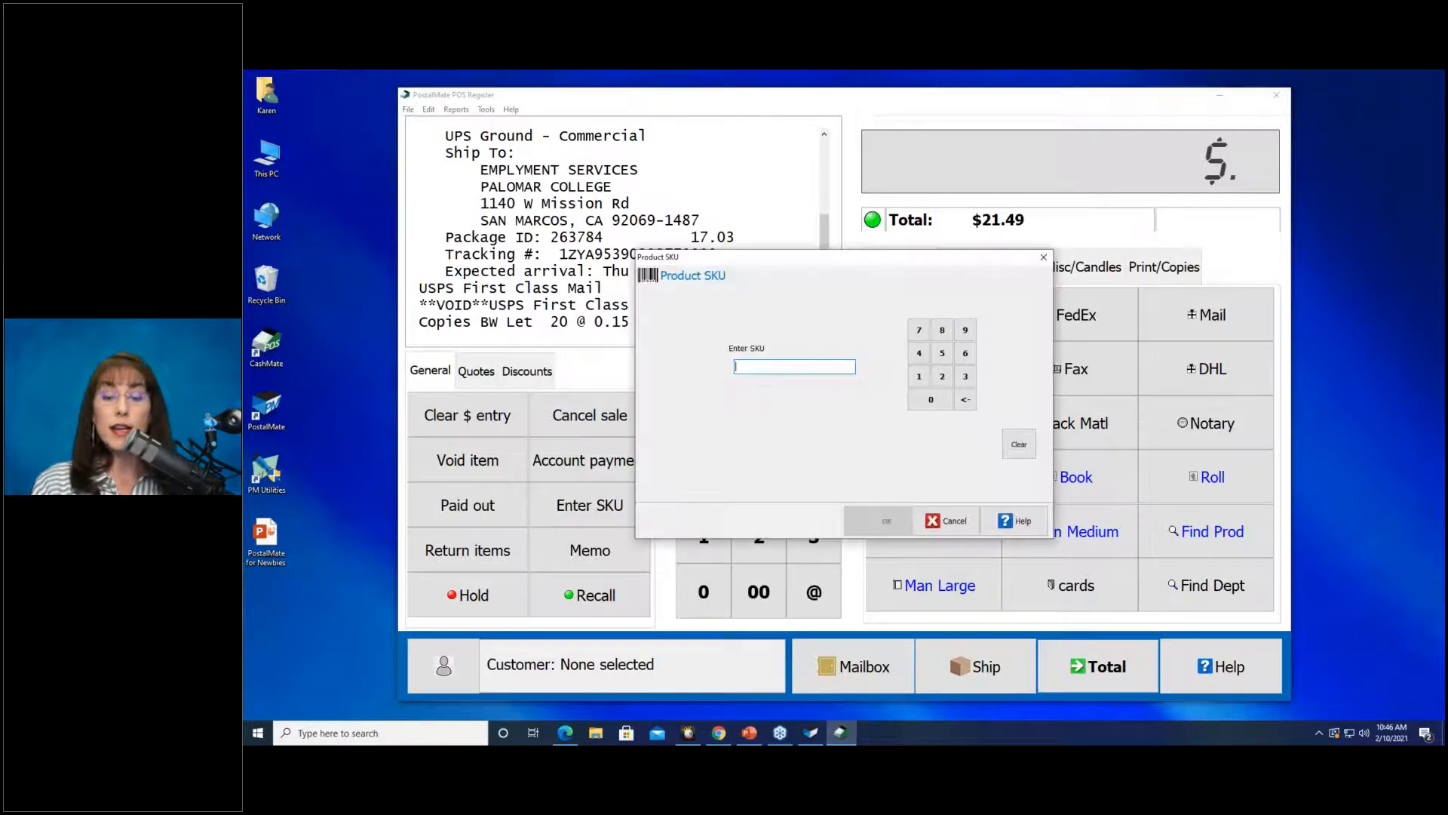
{"action": "type", "text": "123456"}
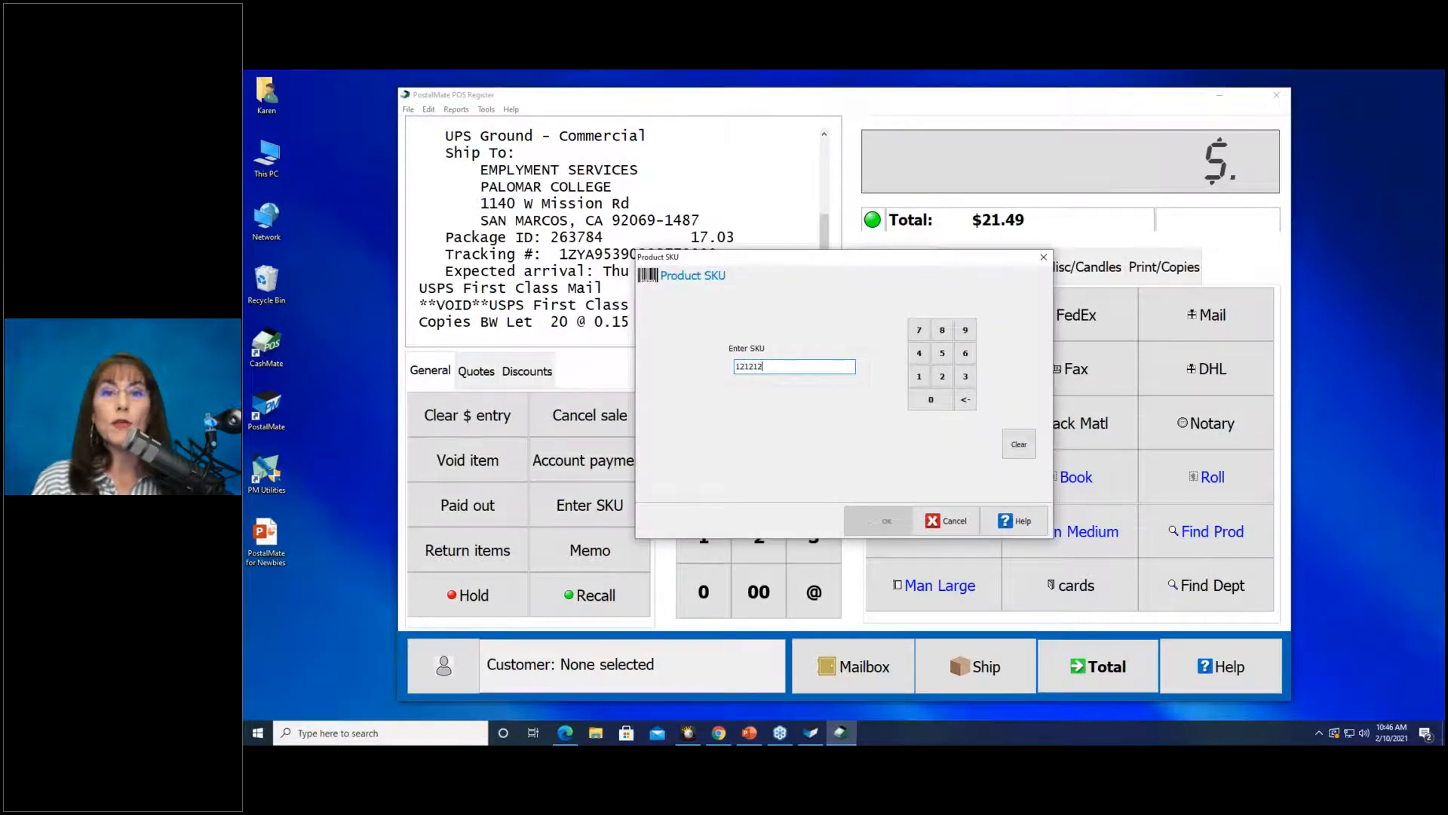
{"action": "key", "text": "Return"}
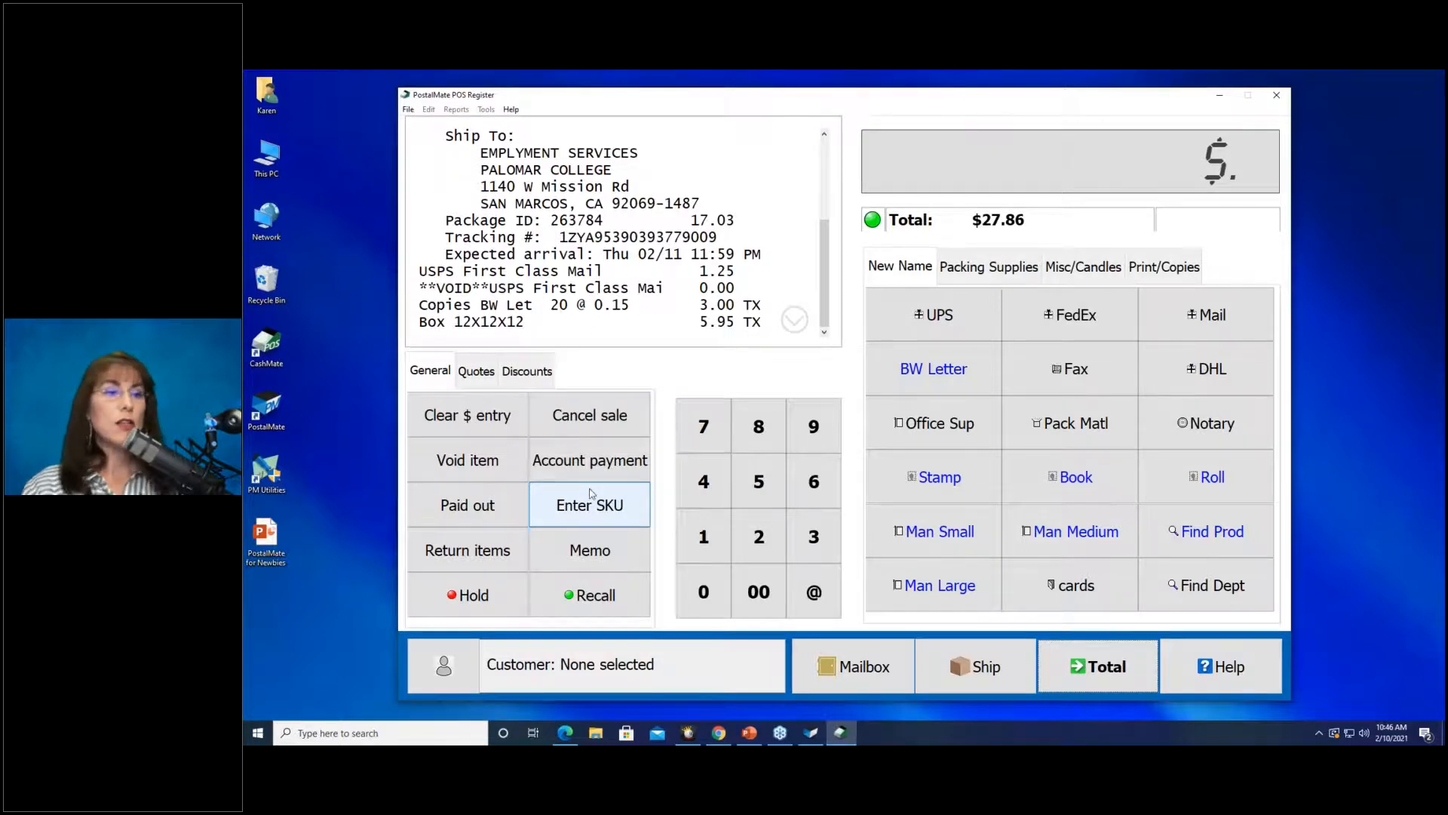
Add five more 12X12X12 boxes at $4.95 via SKU 121212, then select the single-box line.
{"action": "left_click", "coordinate": [758, 481]}
{"action": "left_click", "coordinate": [814, 595]}
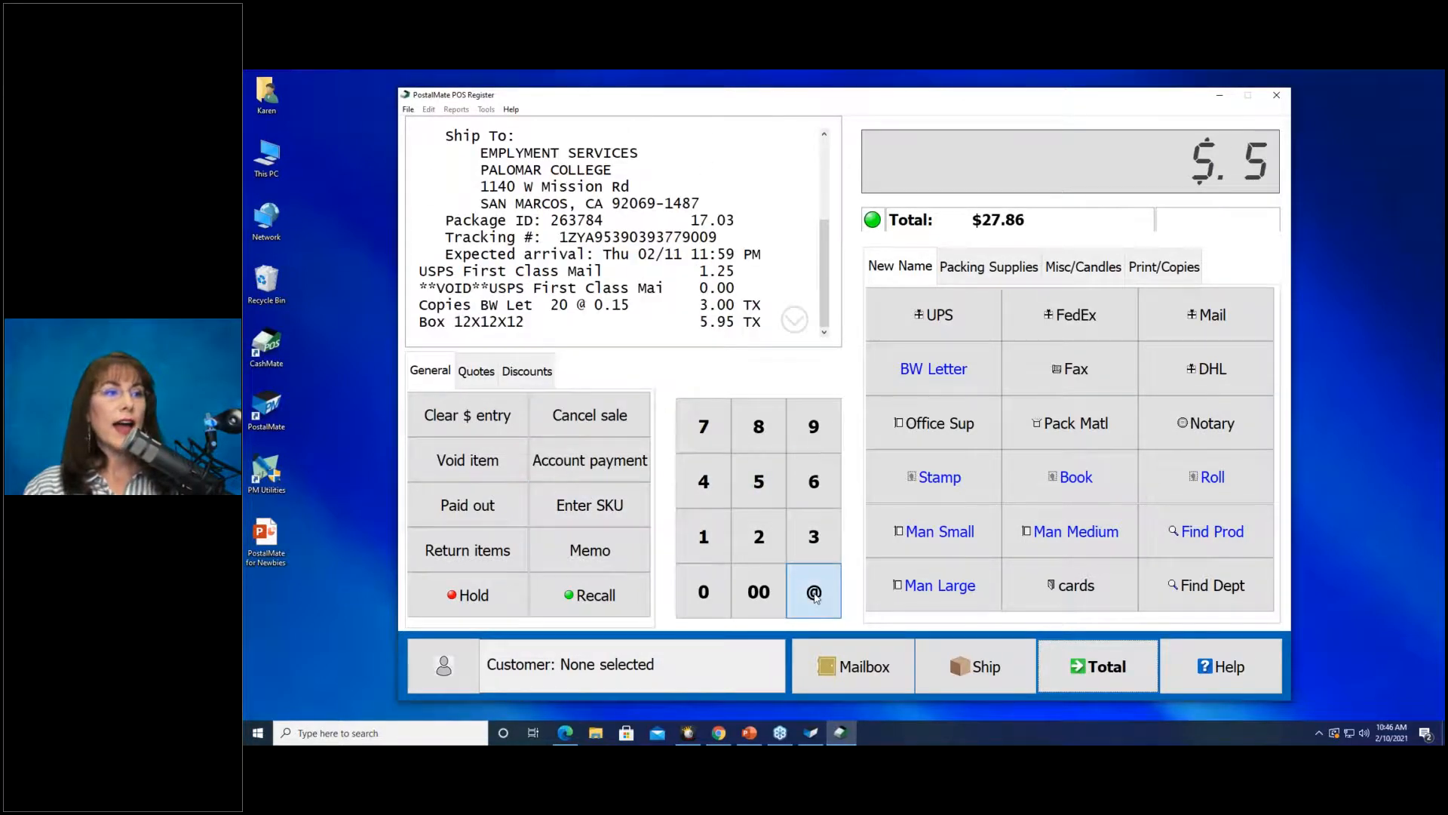
{"action": "left_click", "coordinate": [603, 511]}
{"action": "type", "text": "121212"}
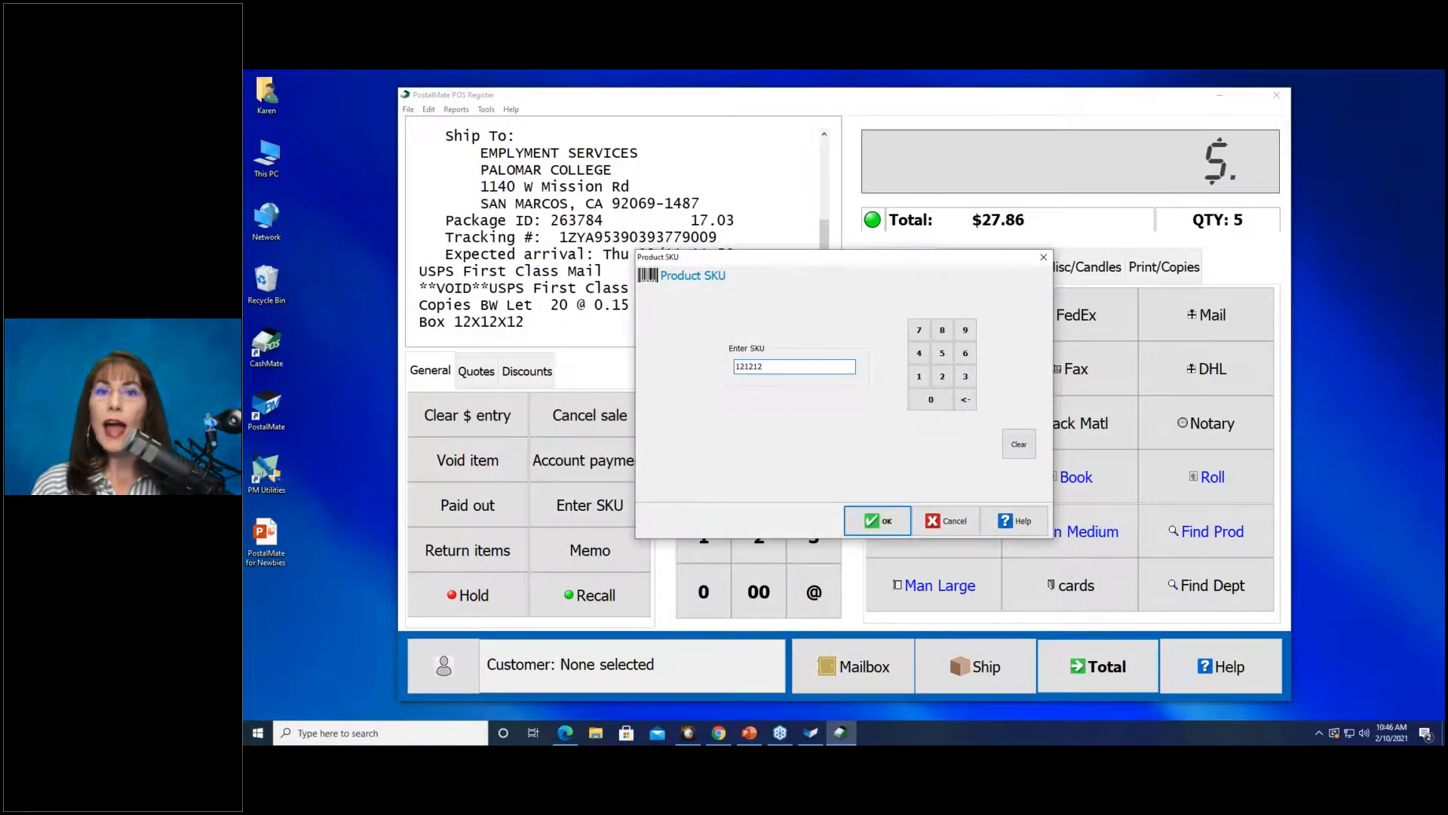
{"action": "key", "text": "Return"}
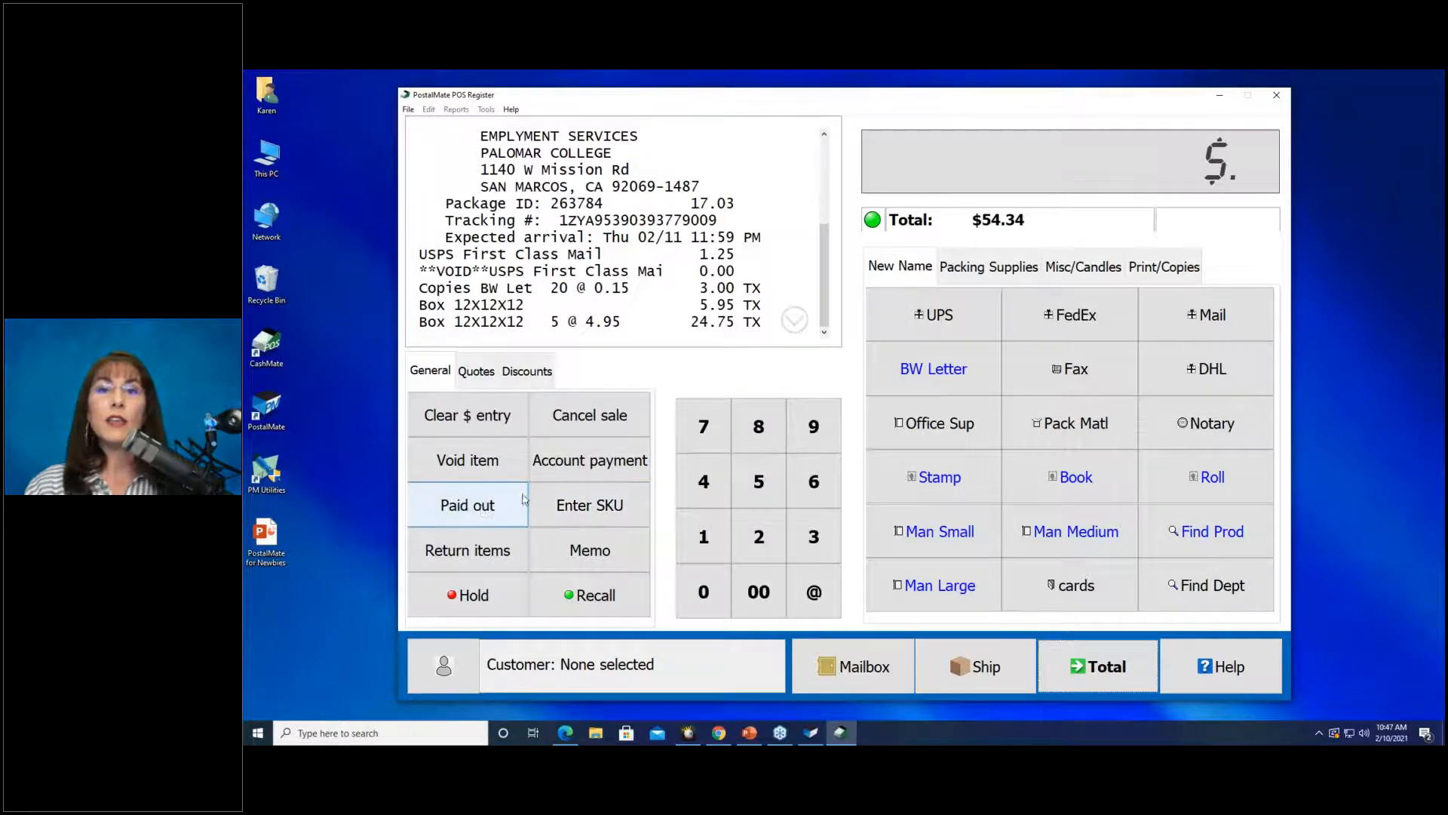
{"action": "left_click", "coordinate": [510, 305]}
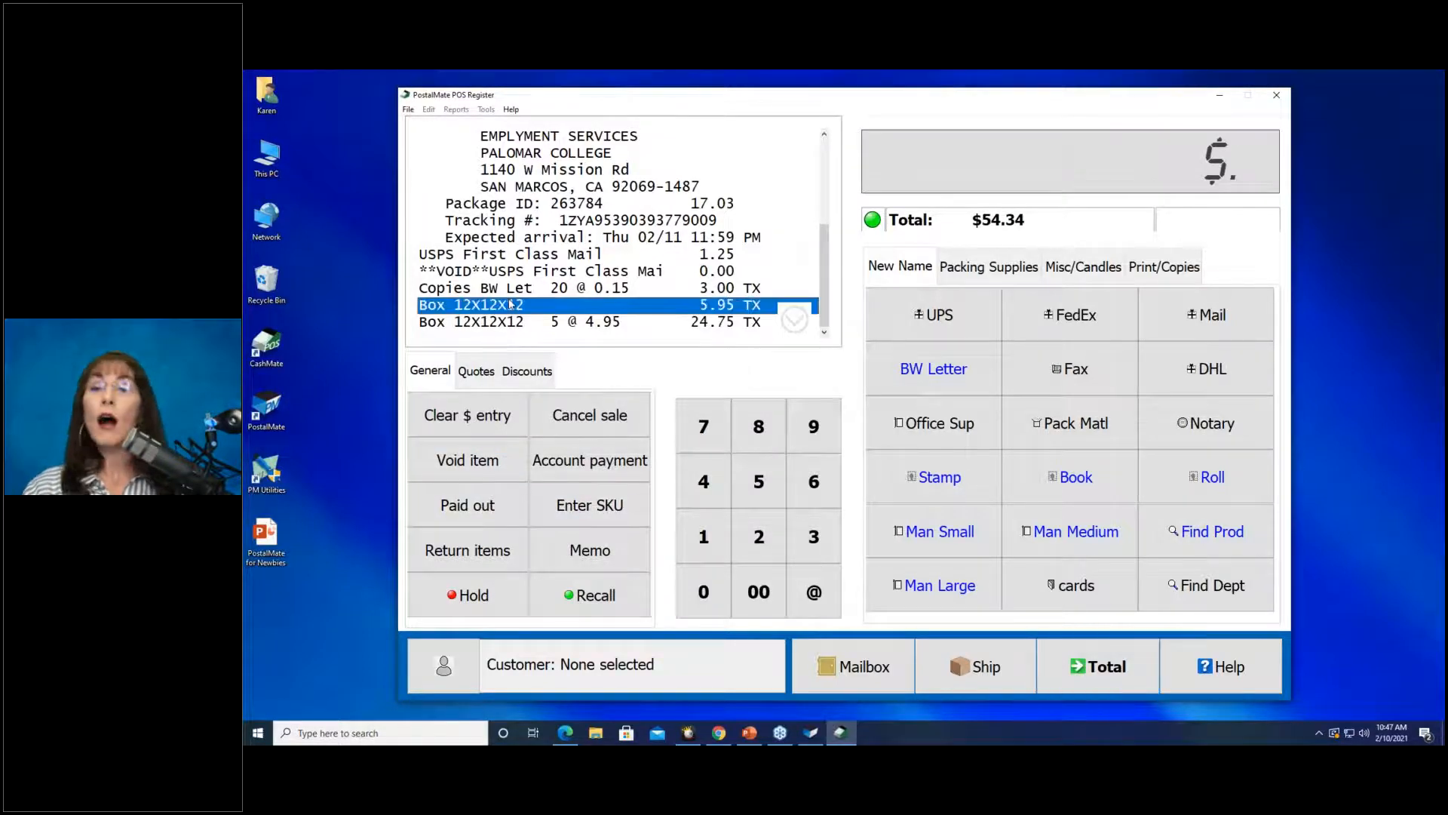
Void the $5.95 box line, review the full receipt, then select the five-box line.
{"action": "left_click", "coordinate": [460, 456]}
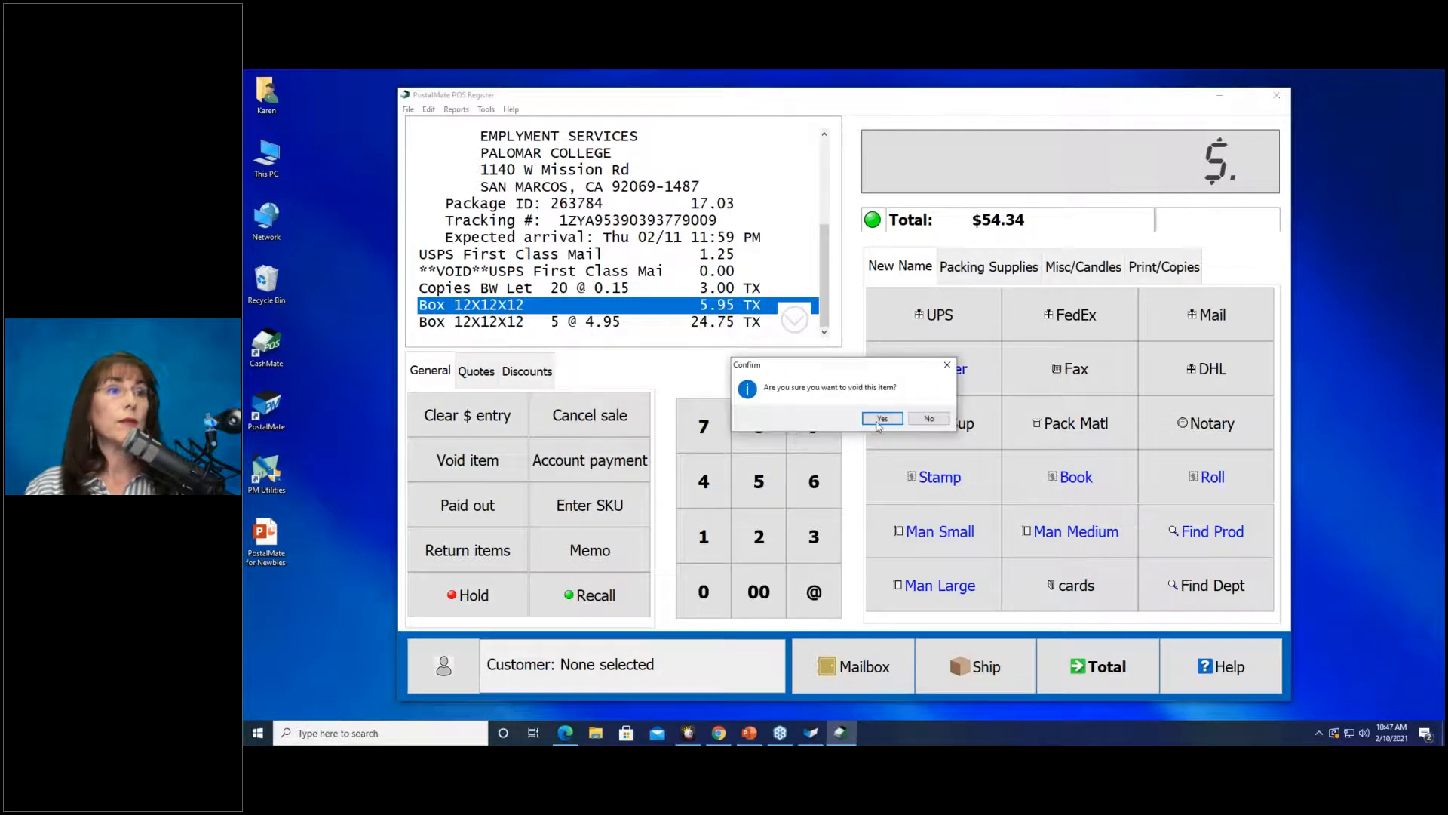
{"action": "left_click", "coordinate": [881, 420]}
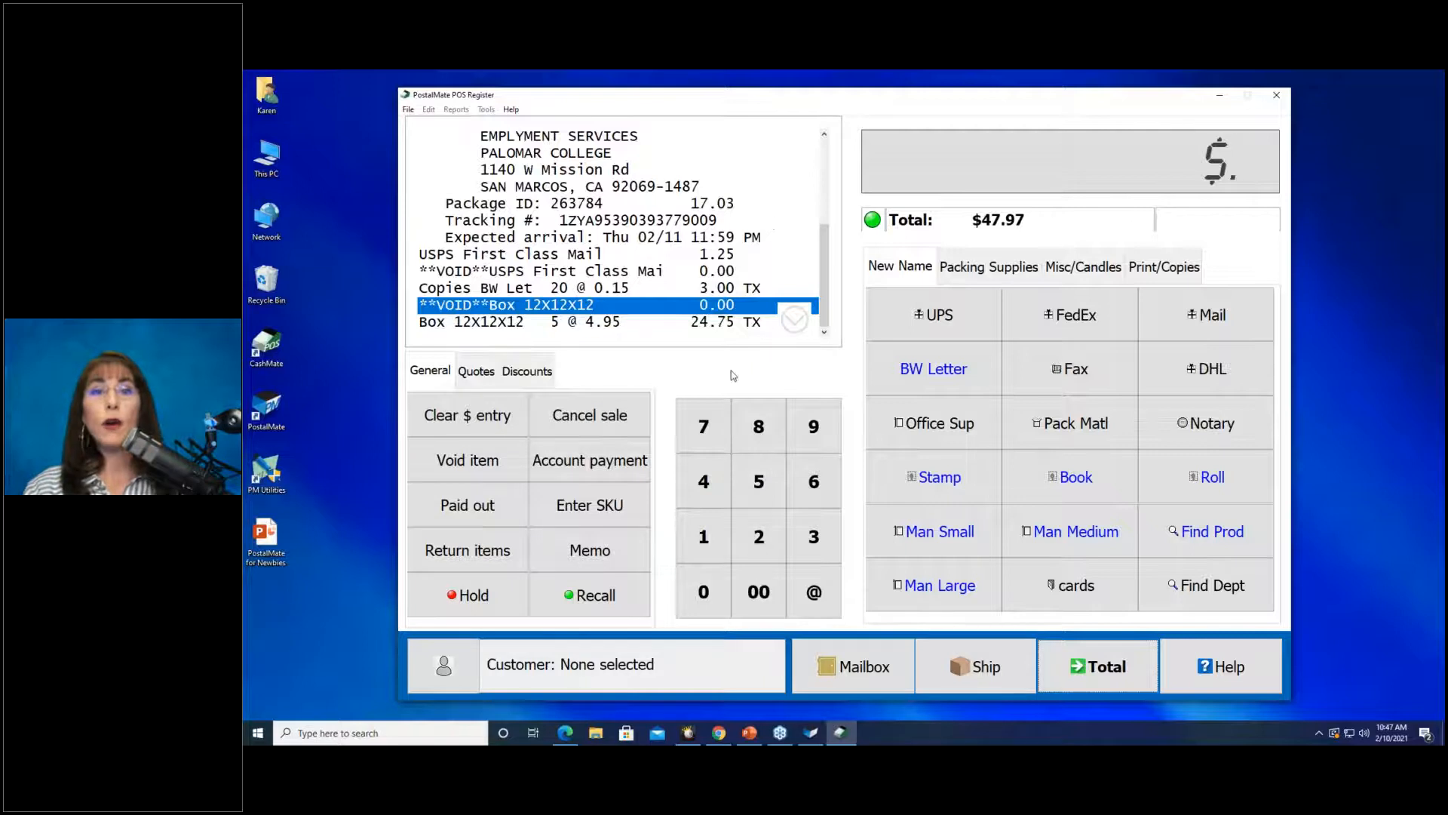
{"action": "mouse_move", "coordinate": [823, 279]}
{"action": "left_mouse_down"}
{"action": "mouse_move", "coordinate": [826, 198]}
{"action": "mouse_move", "coordinate": [846, 293]}
{"action": "left_mouse_up"}
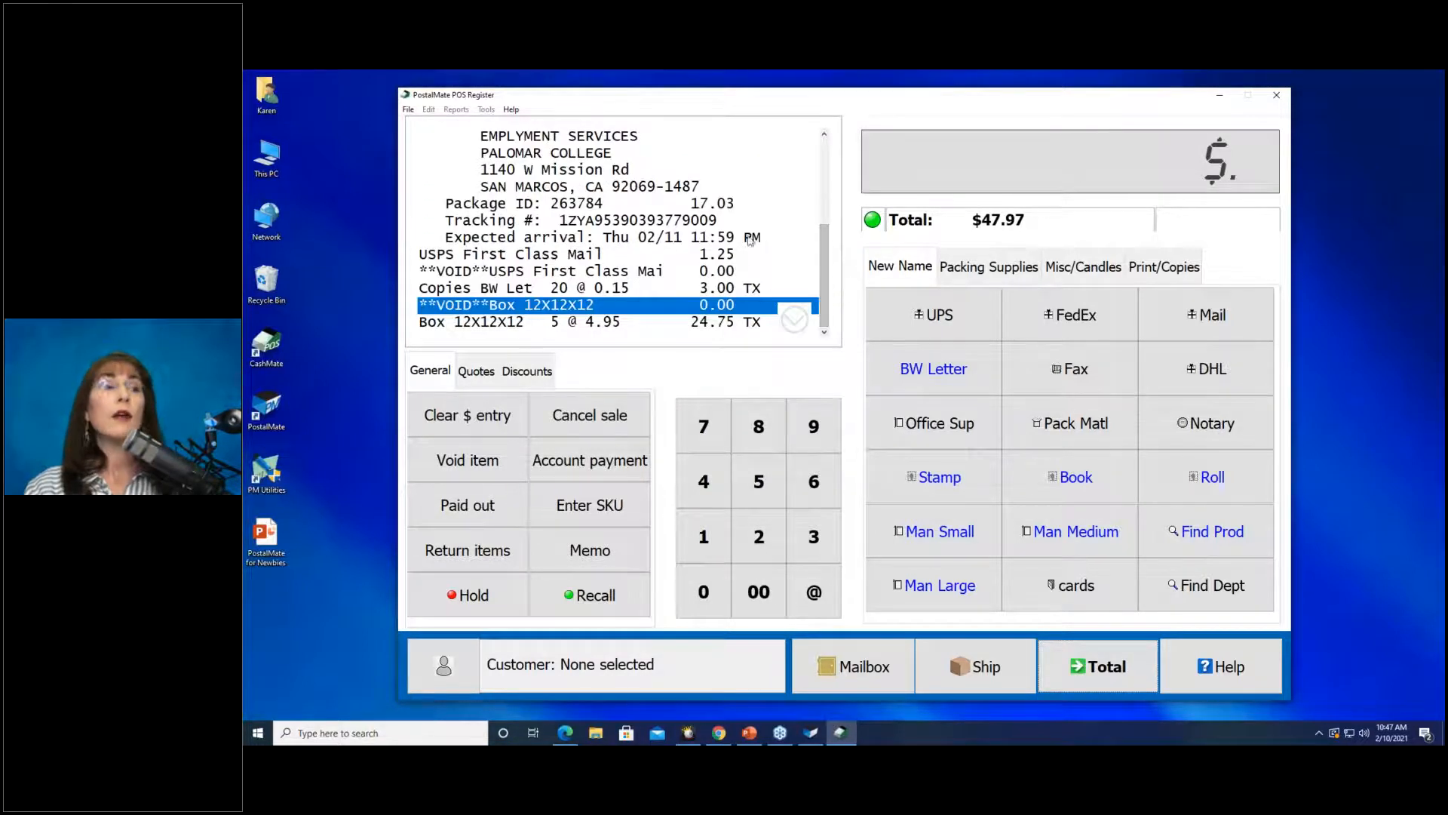
{"action": "left_click", "coordinate": [793, 324]}
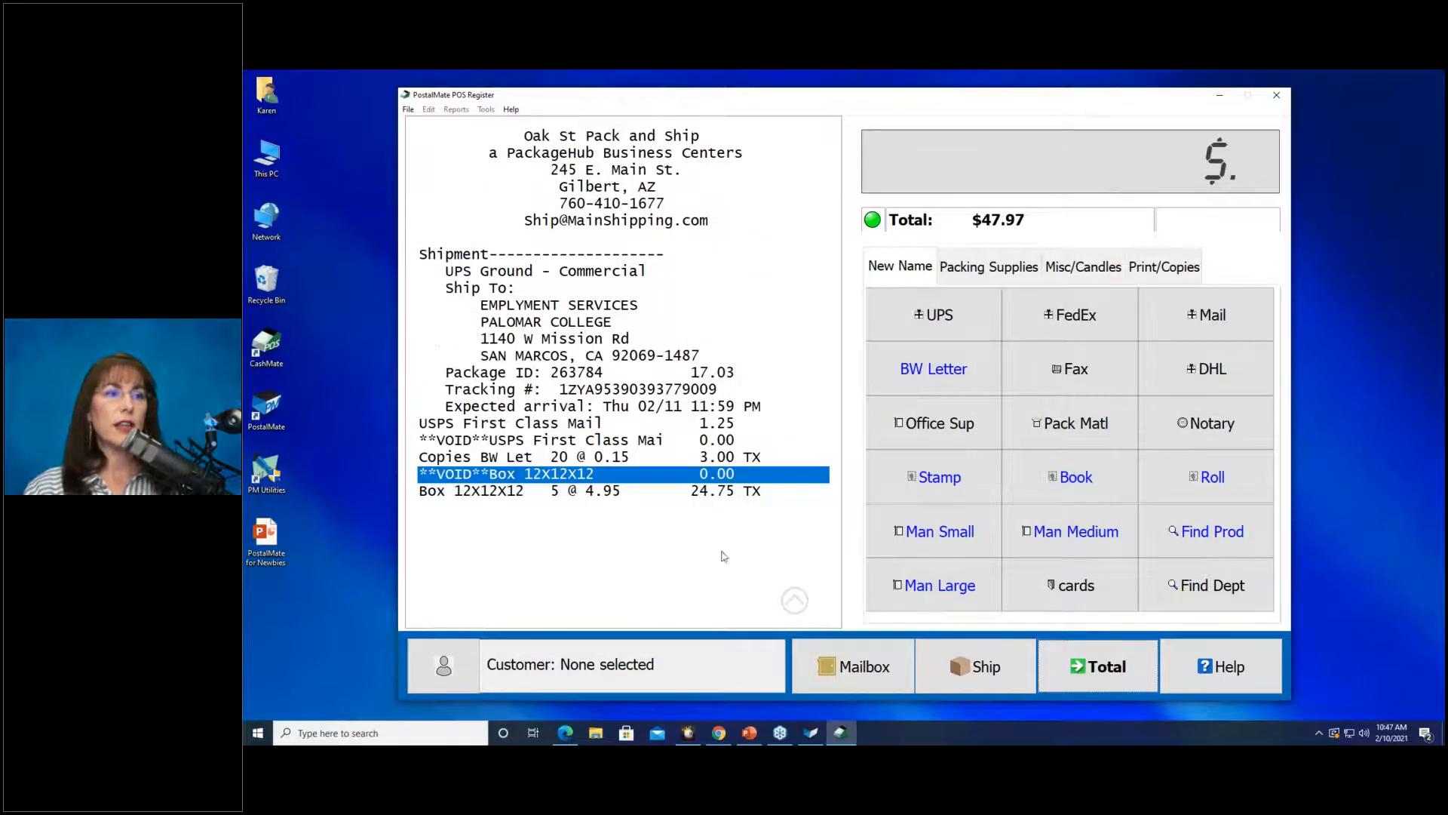
{"action": "left_click", "coordinate": [793, 599]}
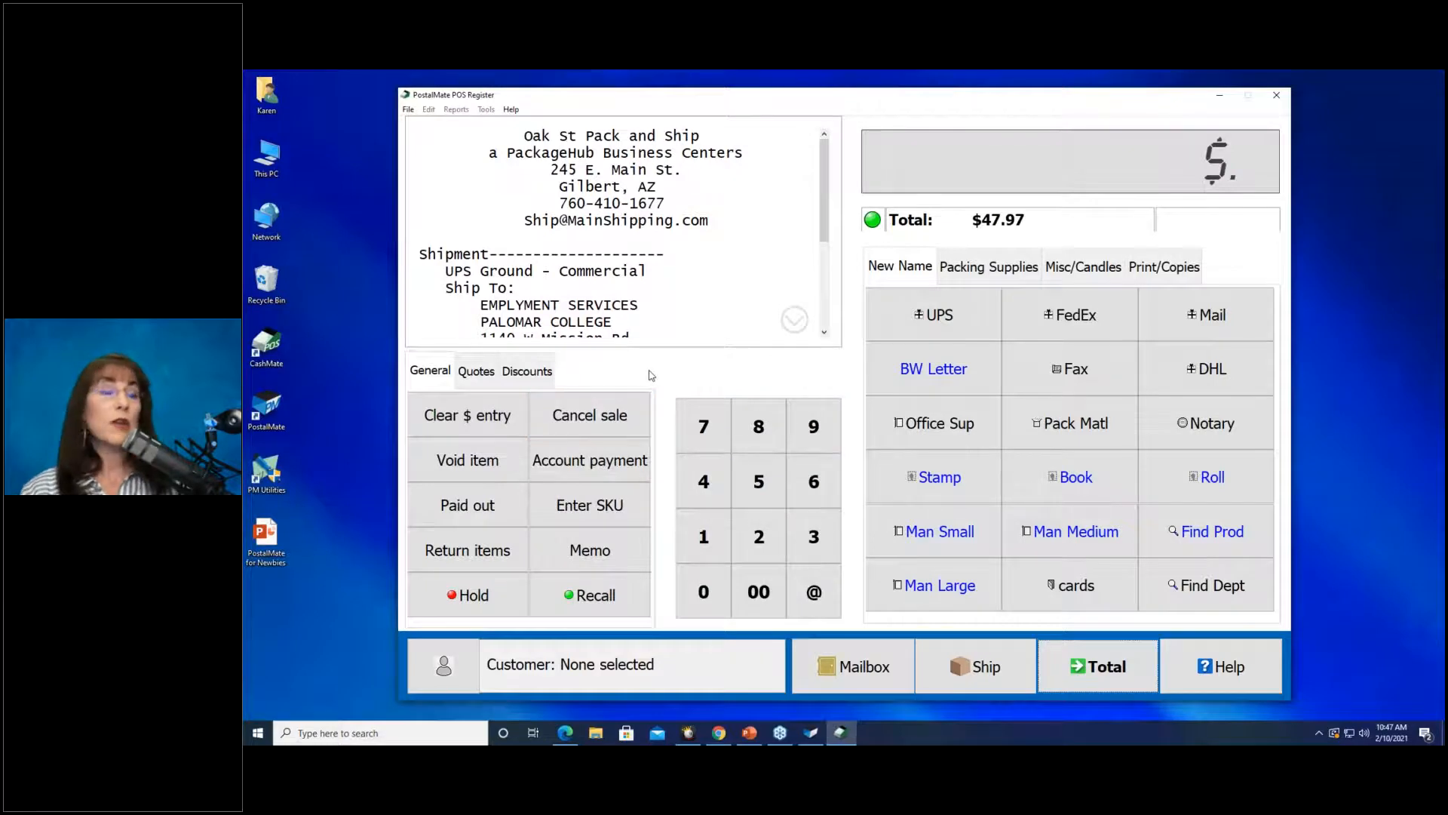
{"action": "left_click", "coordinate": [825, 296]}
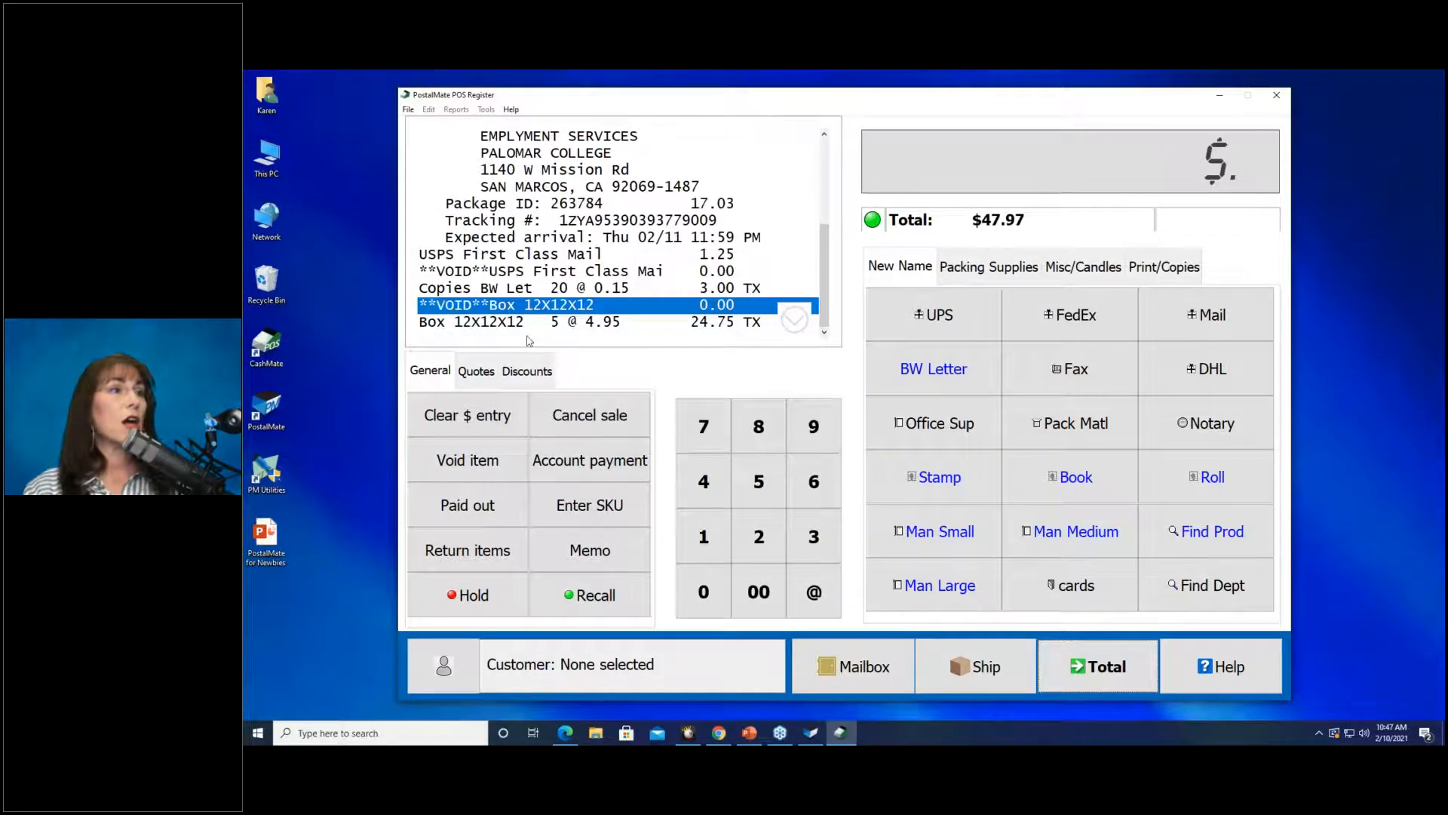
{"action": "left_click", "coordinate": [502, 324]}
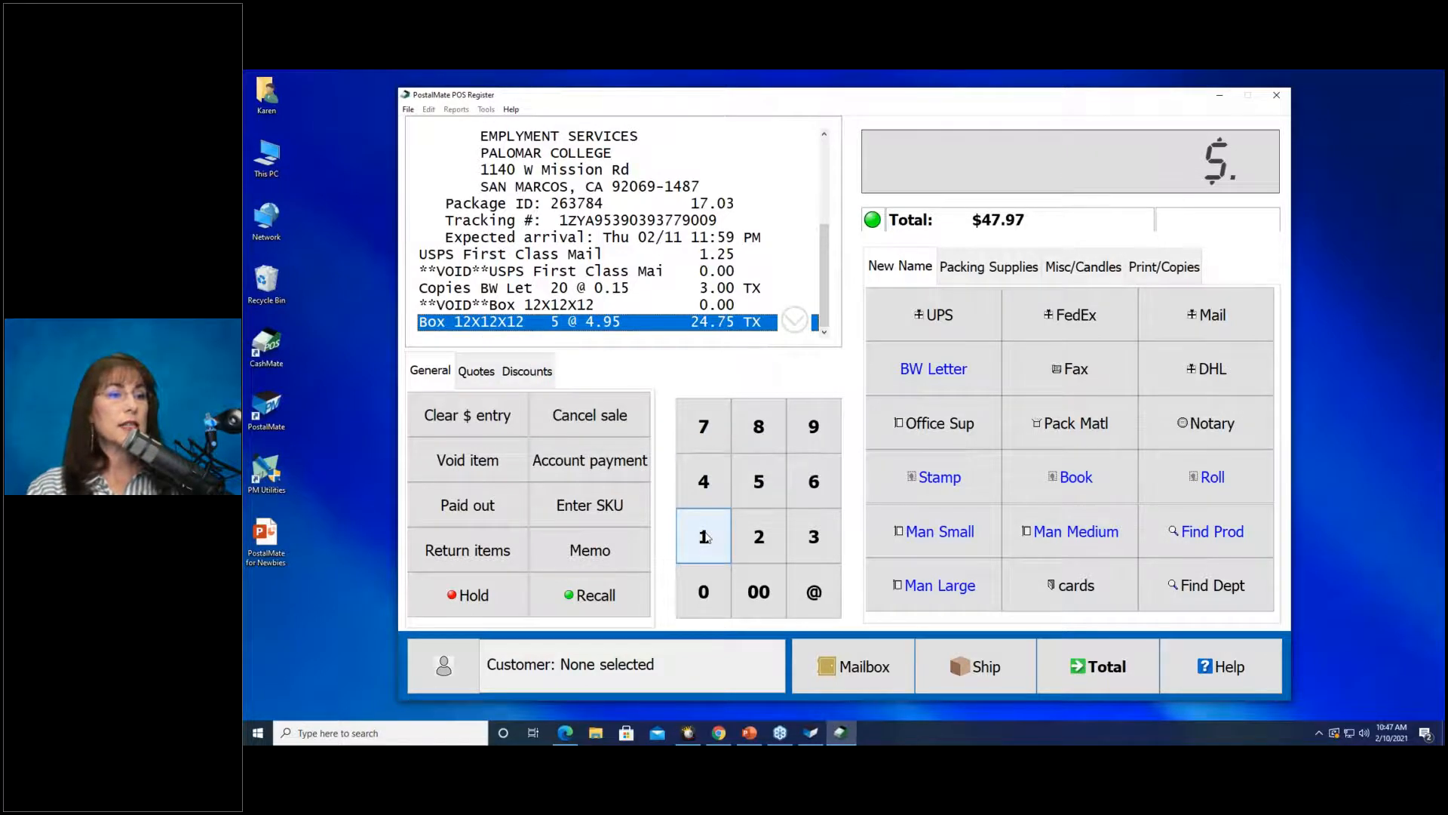
Give the five-box line a 10% discount of -2.48, dropping the total to $45.32.
{"action": "left_click", "coordinate": [704, 536]}
{"action": "left_click", "coordinate": [704, 591]}
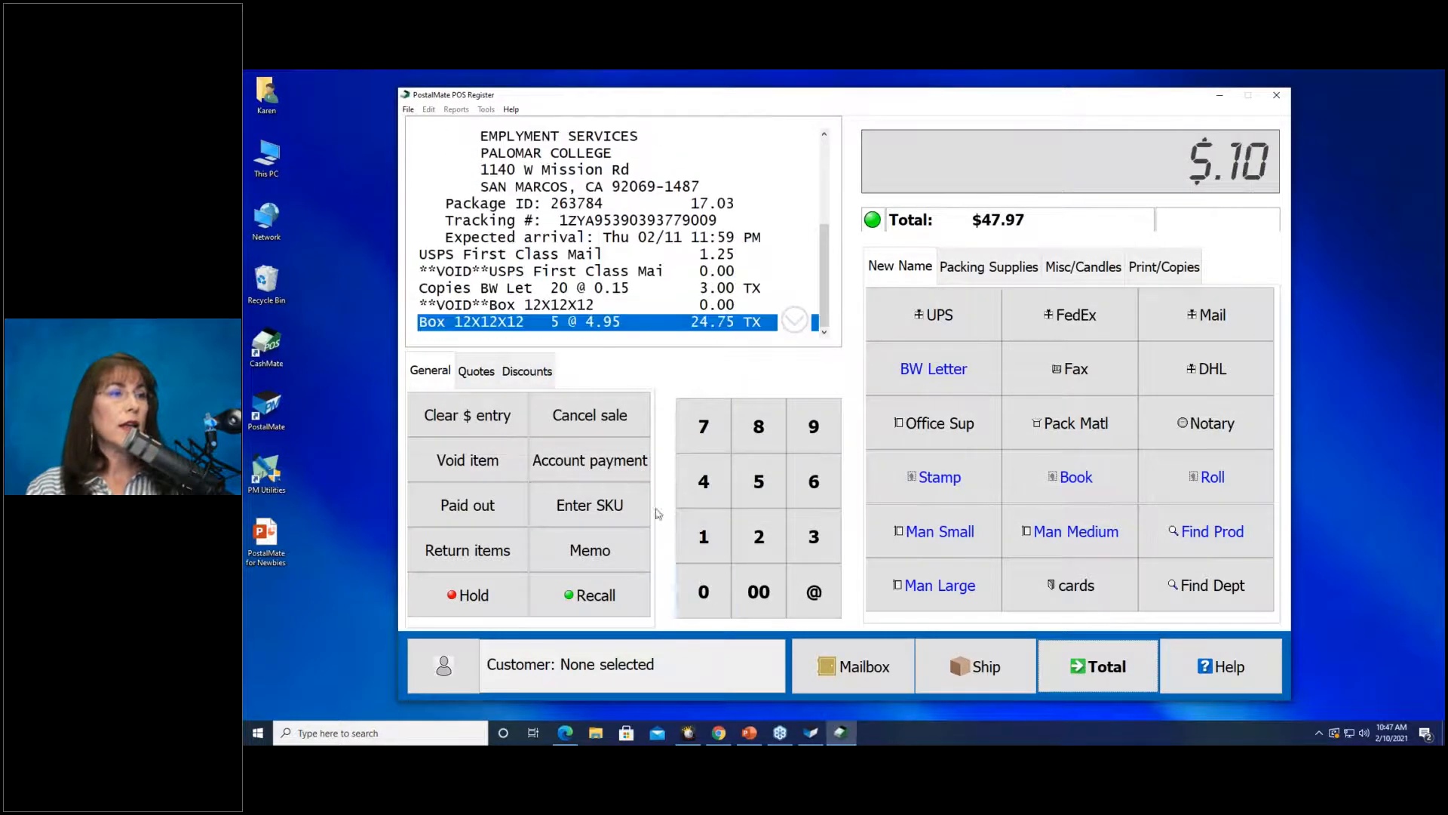
{"action": "left_click", "coordinate": [526, 371]}
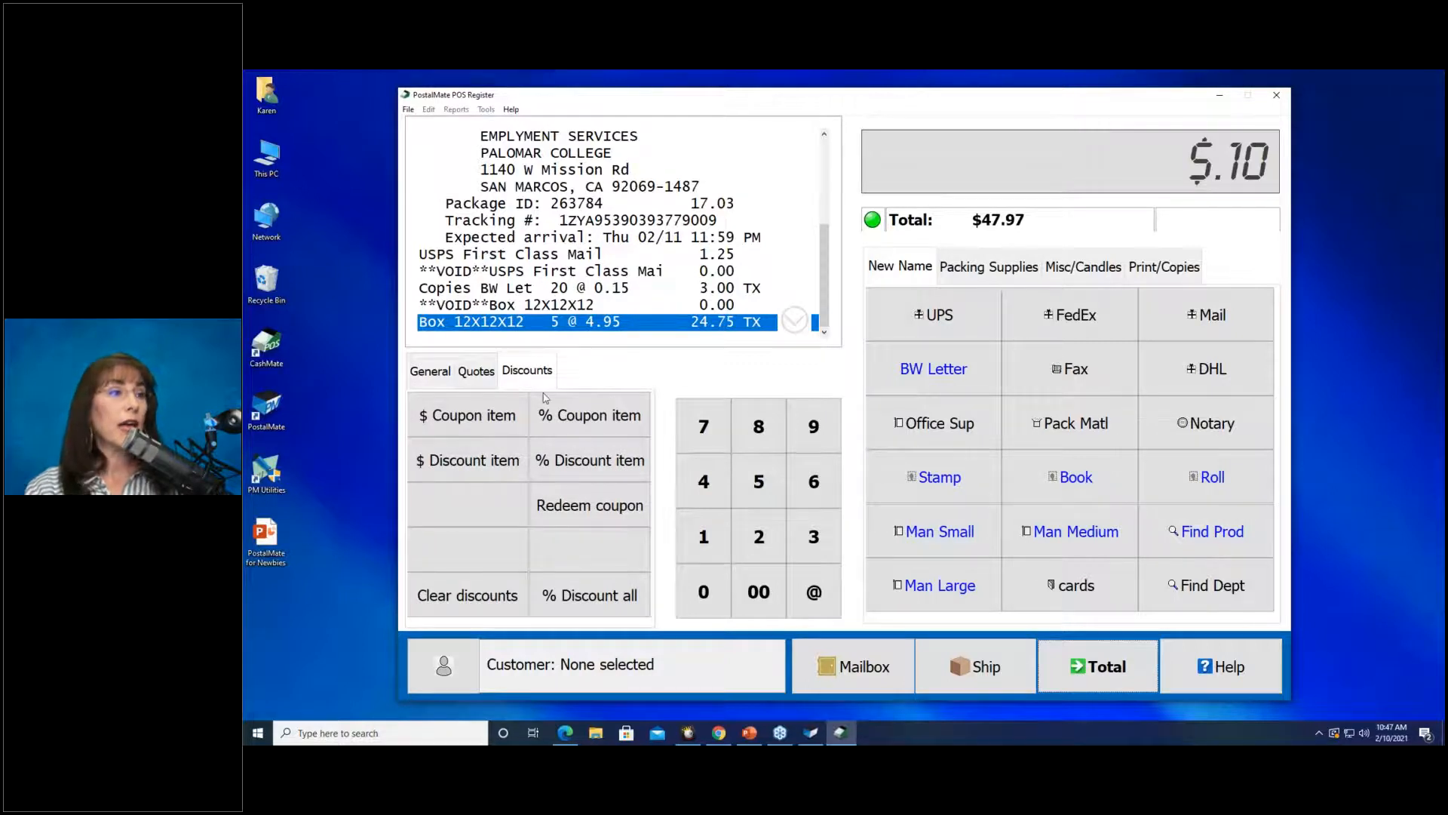
{"action": "left_click", "coordinate": [564, 471]}
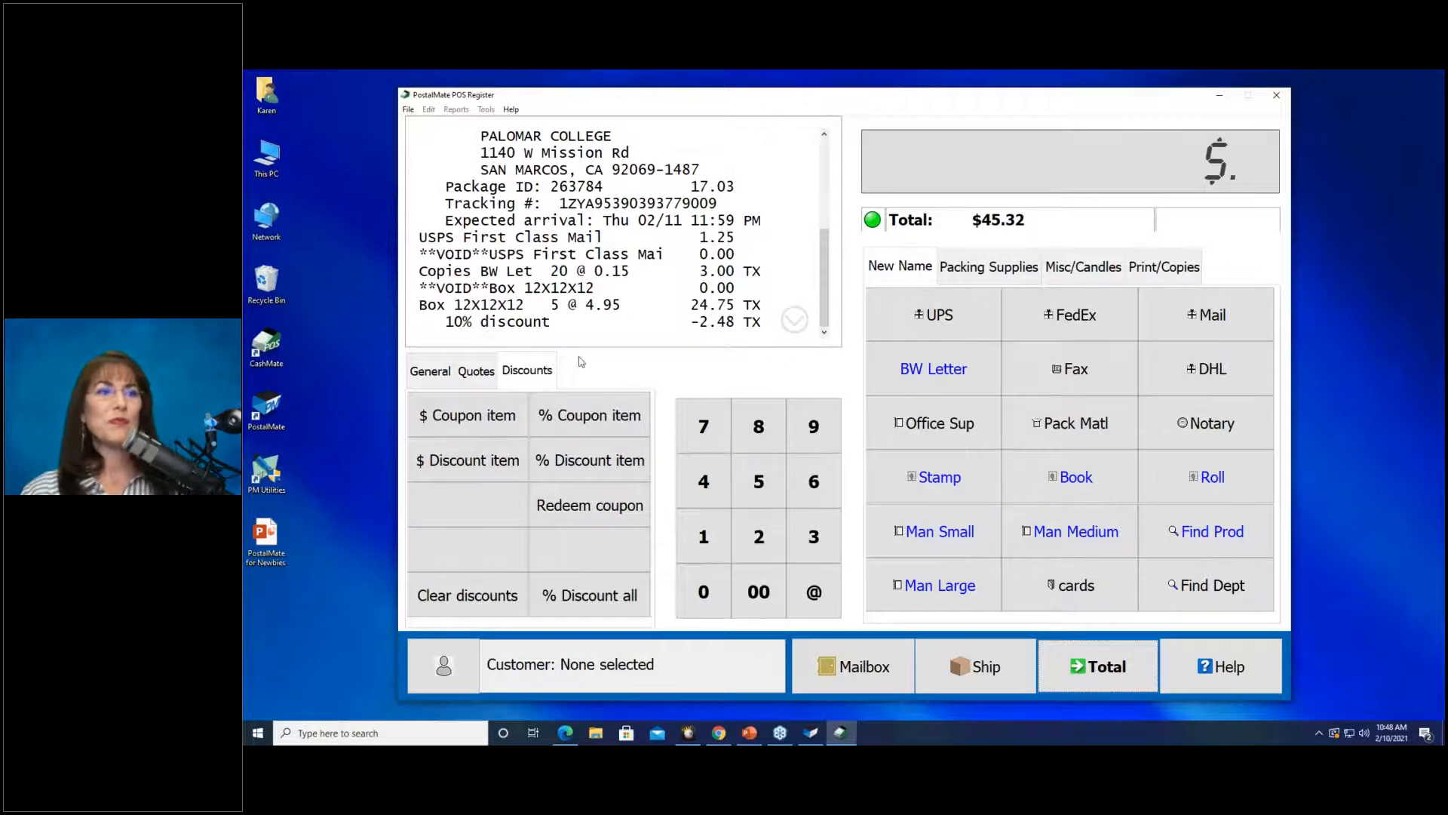
Pay the full $45.32 by credit card and finish the sale.
{"action": "left_click", "coordinate": [1084, 681]}
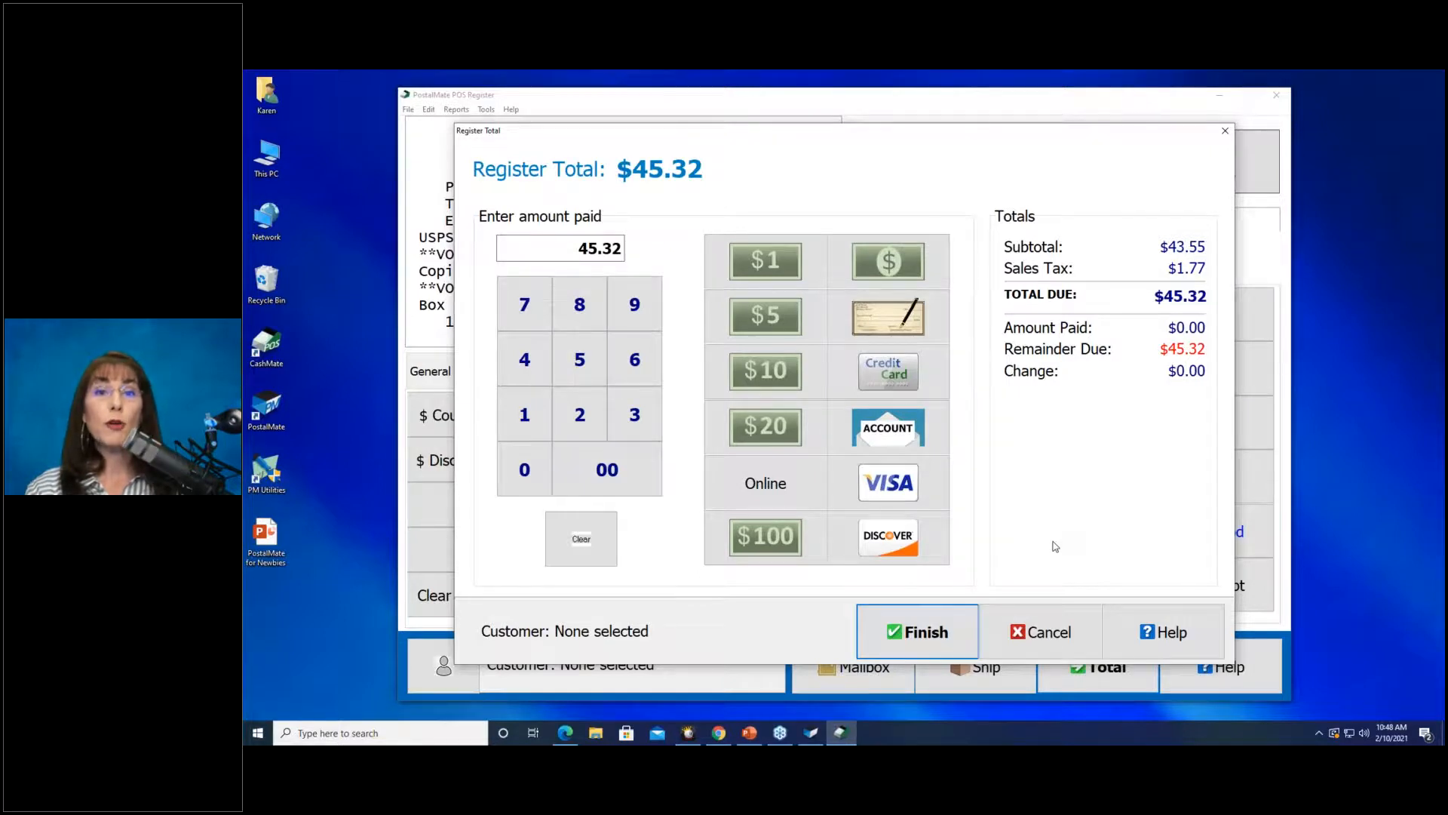
{"action": "left_click", "coordinate": [936, 523]}
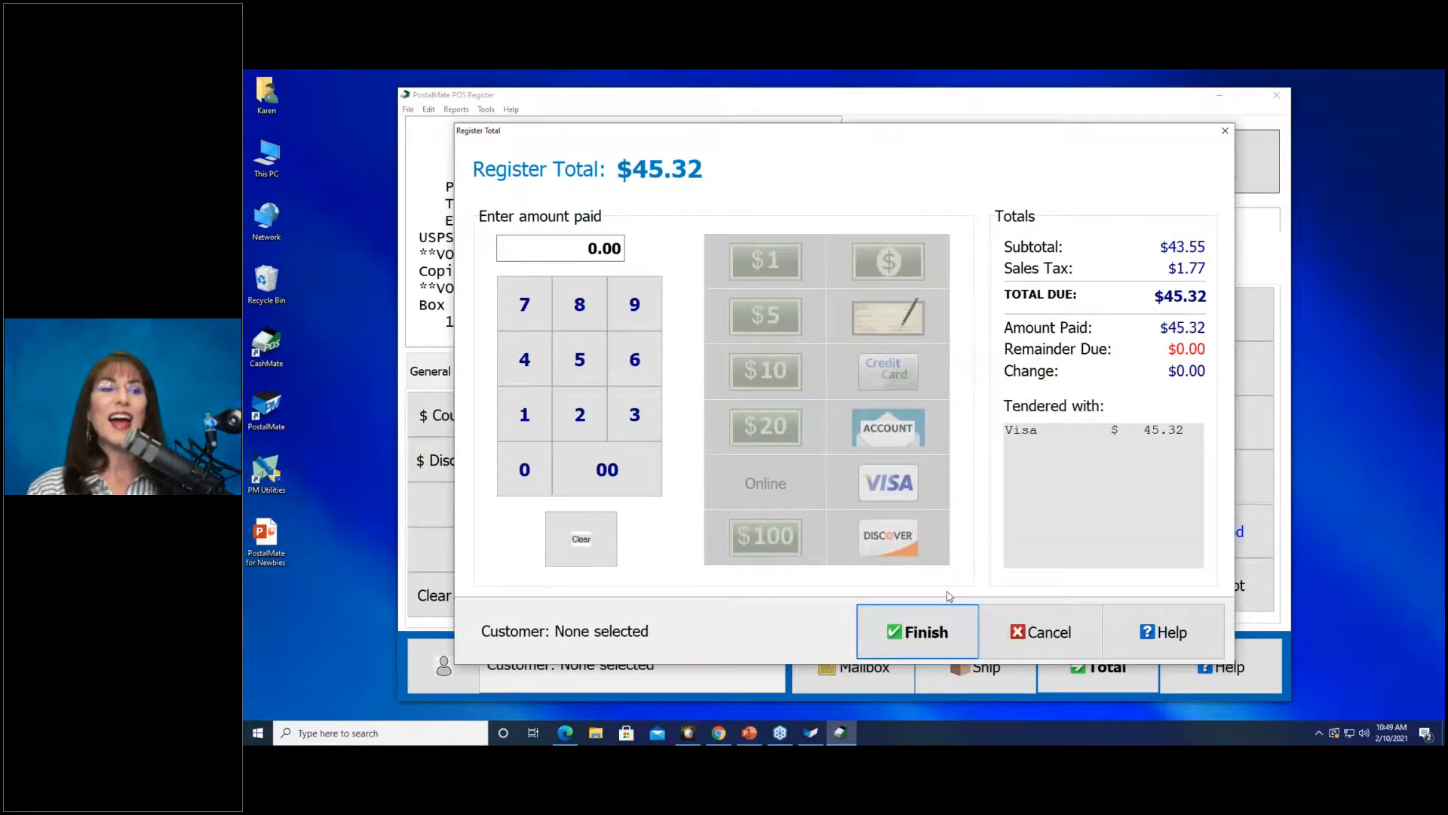
{"action": "left_click", "coordinate": [933, 632]}
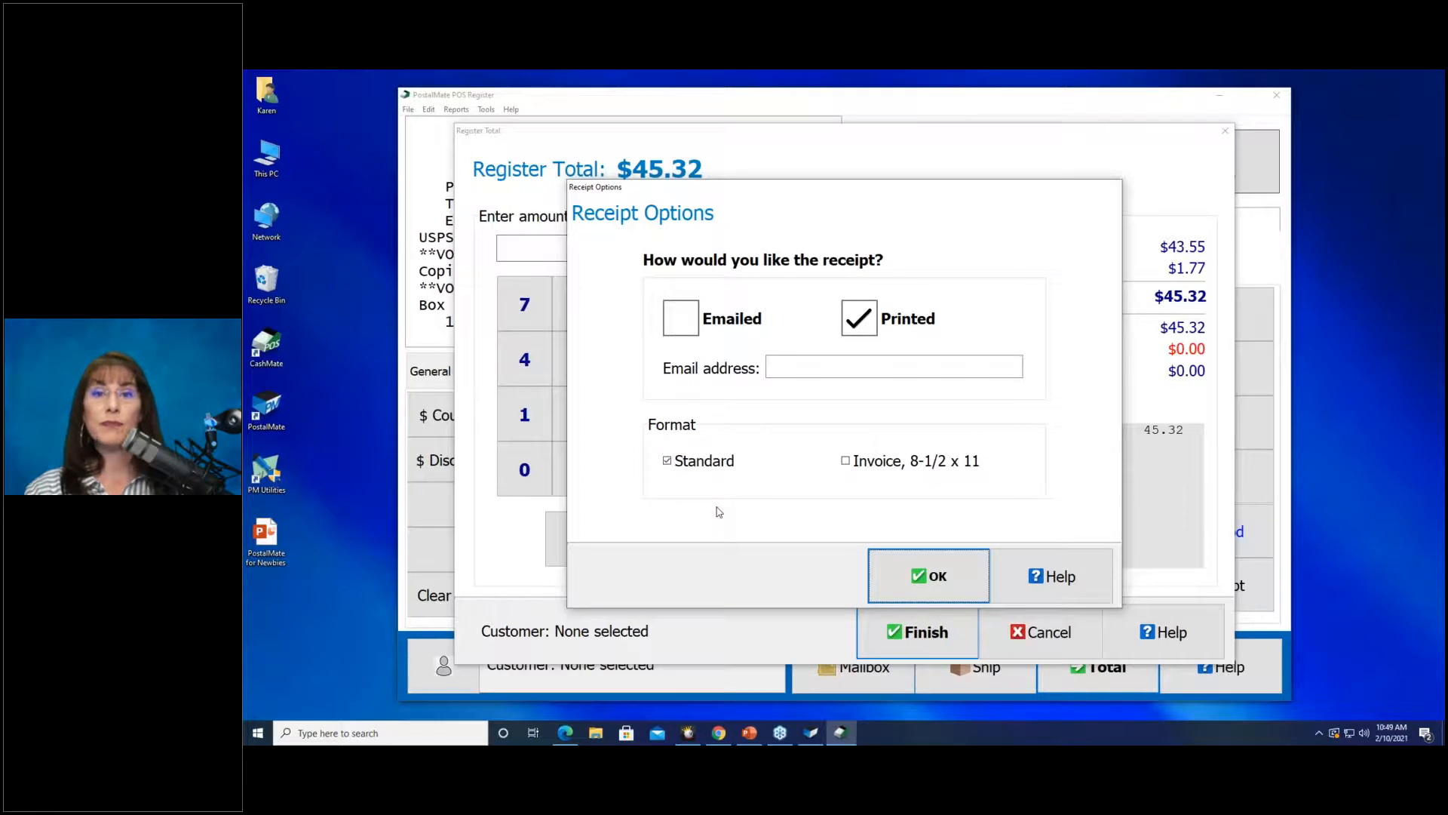
Choose a printed Standard receipt only, dropping the e-mailed option, and confirm.
{"action": "left_click", "coordinate": [677, 322]}
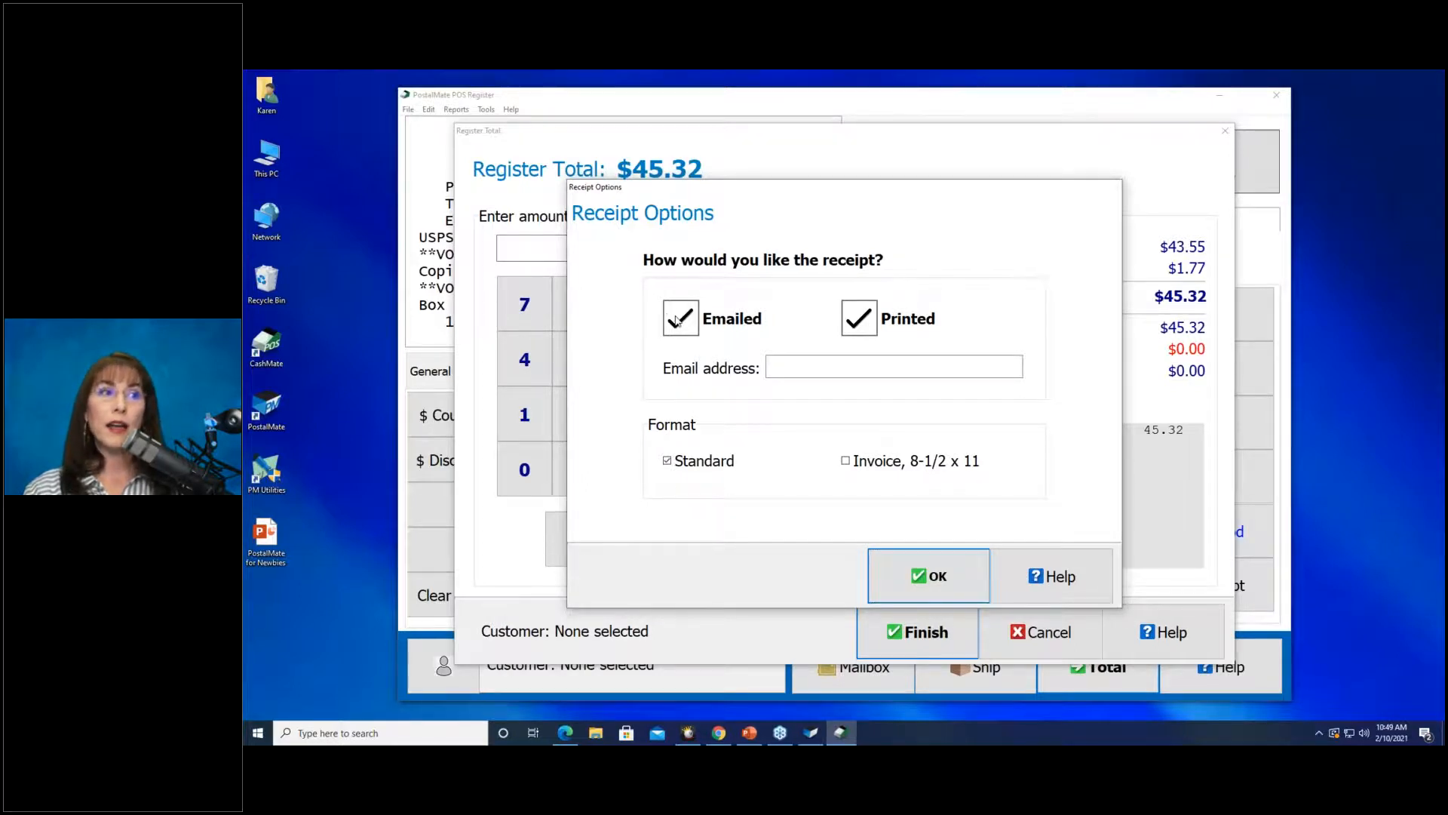
{"action": "left_click", "coordinate": [809, 365]}
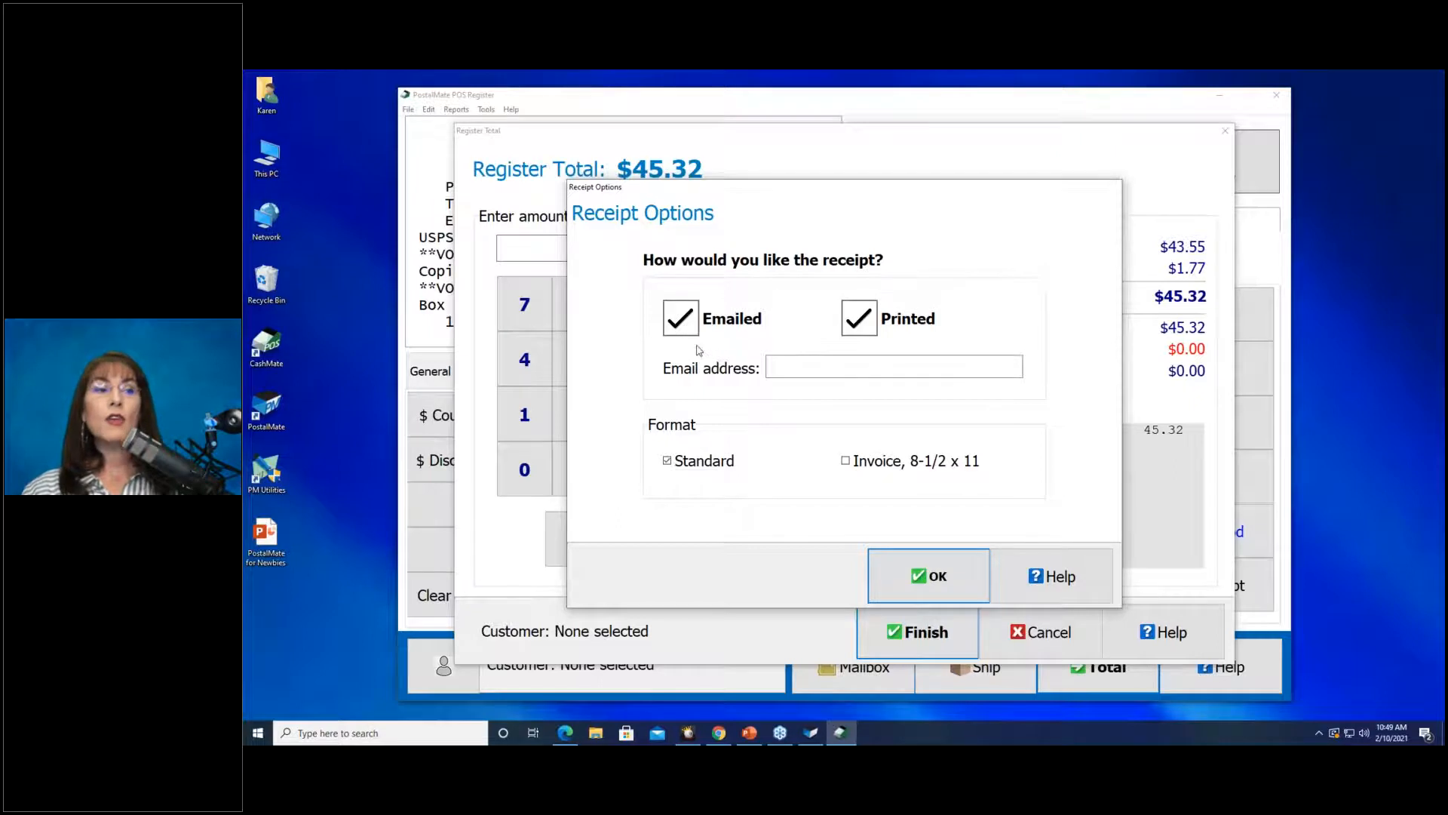
{"action": "left_click", "coordinate": [682, 320]}
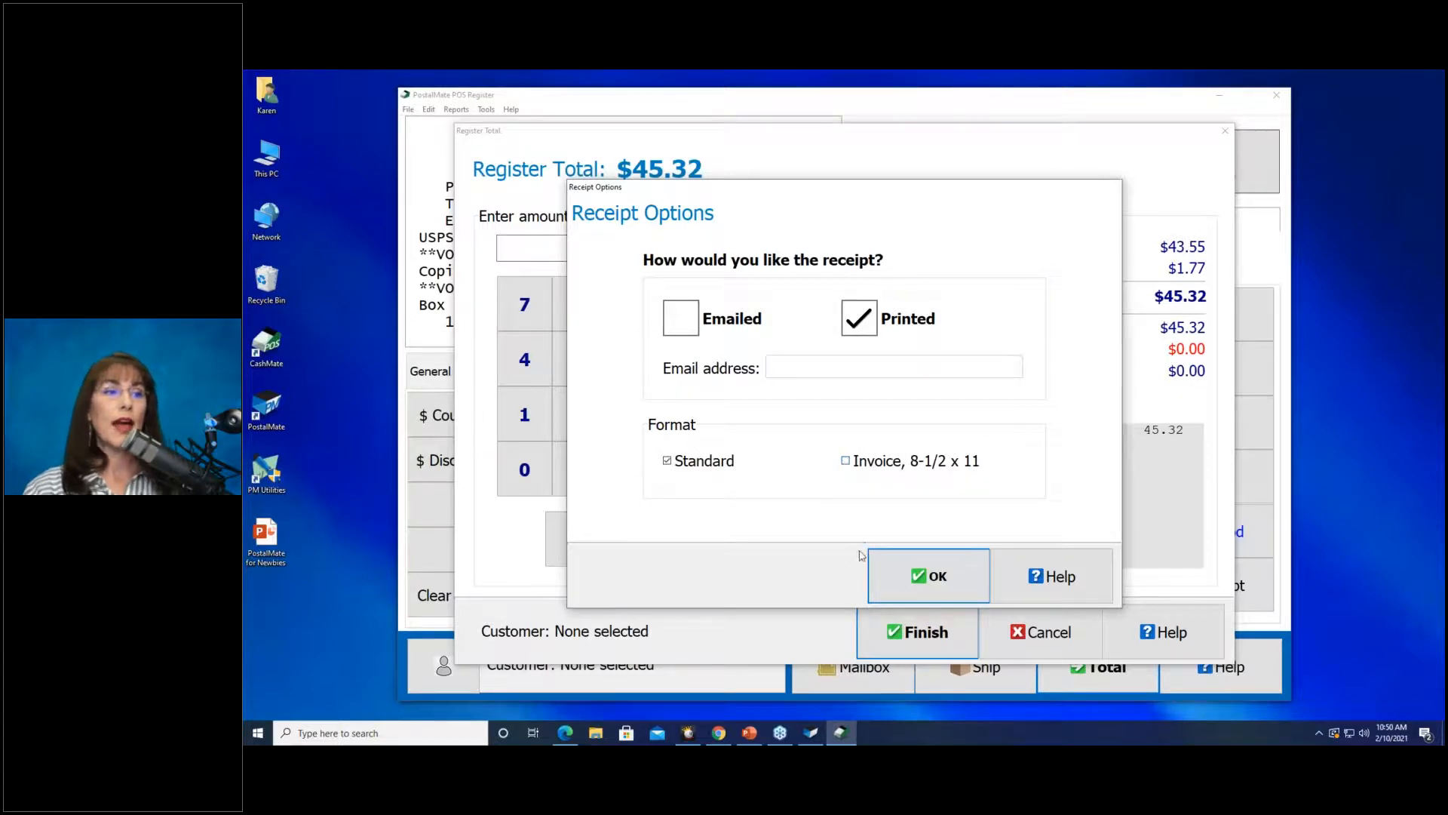
{"action": "left_click", "coordinate": [910, 591]}
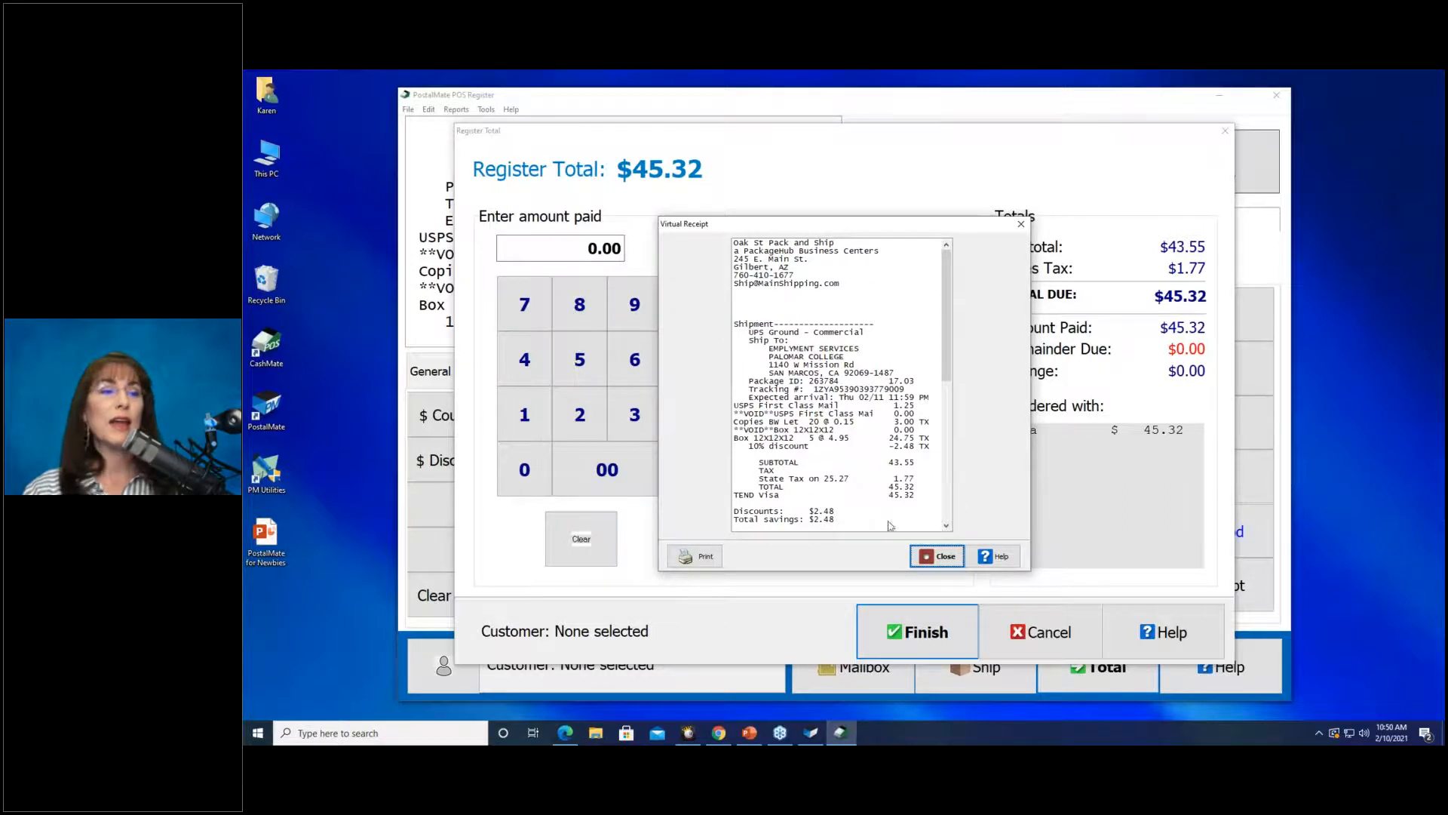
Close the Virtual Receipt preview so the paid invoice opens as a PDF.
{"action": "left_click", "coordinate": [914, 555]}
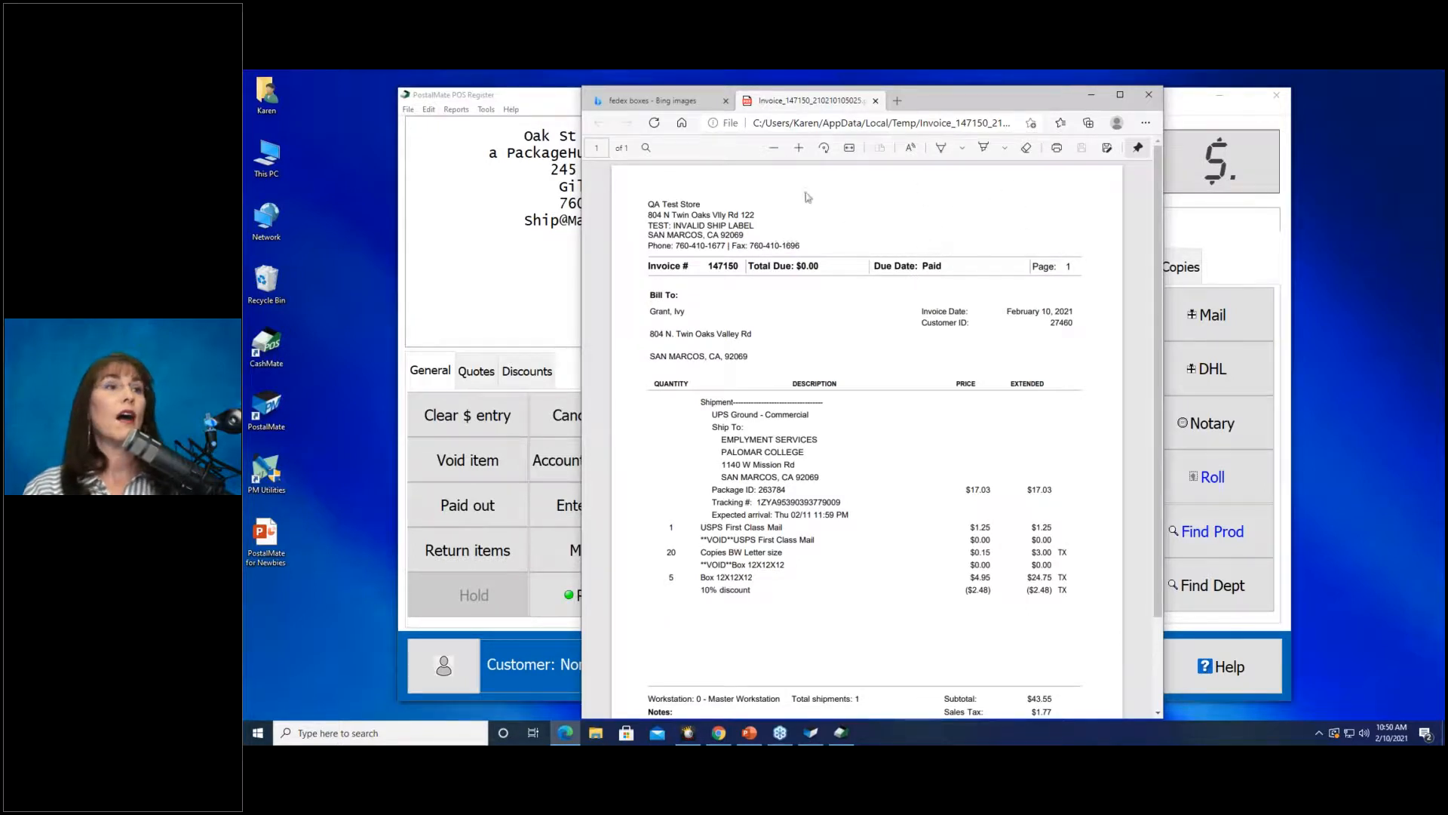
Review the invoice PDF zoomed in and full-screen, then minimize Edge and restore it.
{"action": "left_click", "coordinate": [801, 149]}
{"action": "left_click", "coordinate": [801, 148]}
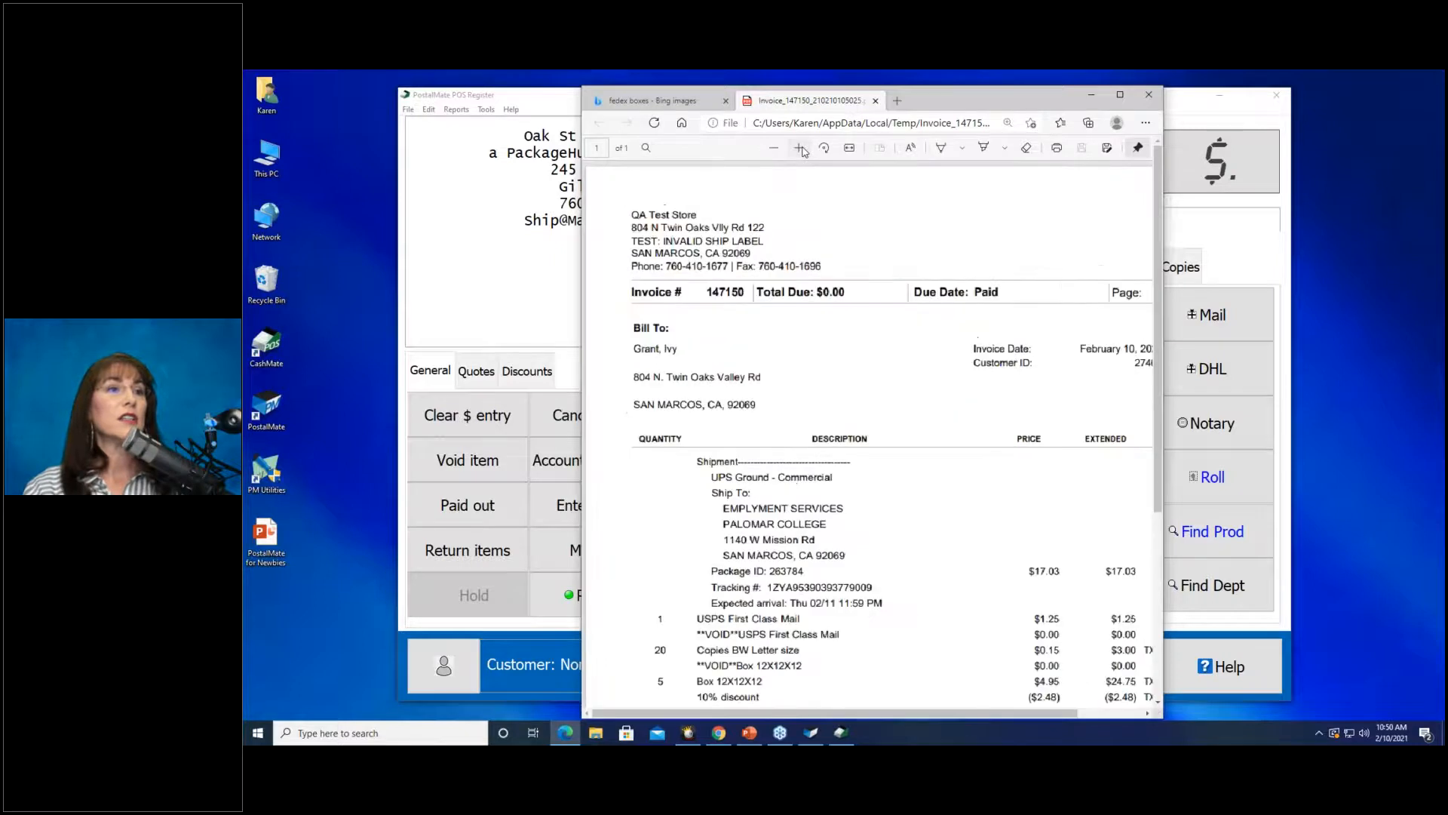
{"action": "left_click", "coordinate": [1121, 94]}
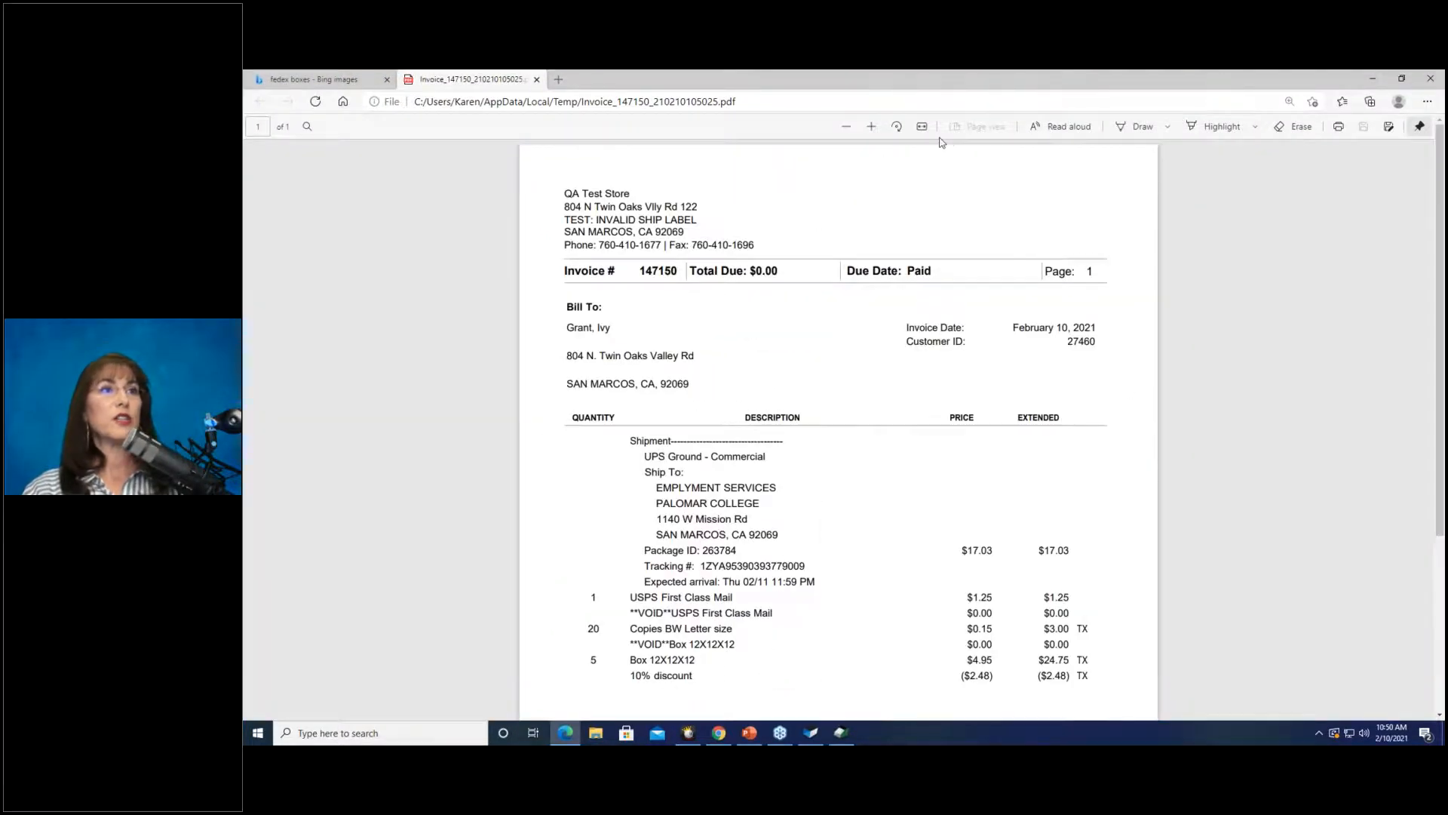
{"action": "scroll", "coordinate": [1230, 483], "scroll_direction": "down", "scroll_amount": 3}
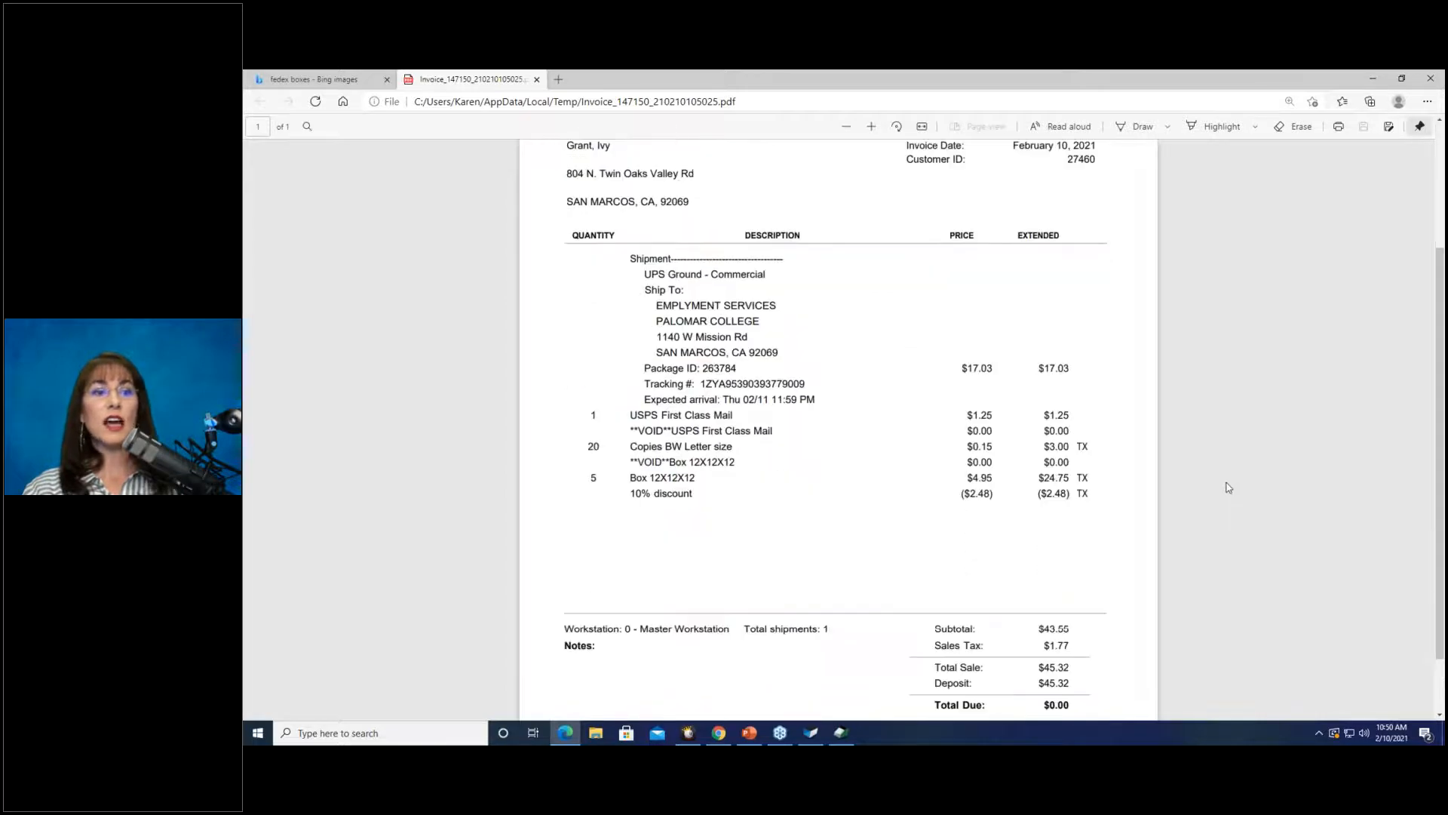
{"action": "scroll", "coordinate": [1228, 488], "scroll_direction": "up", "scroll_amount": 1}
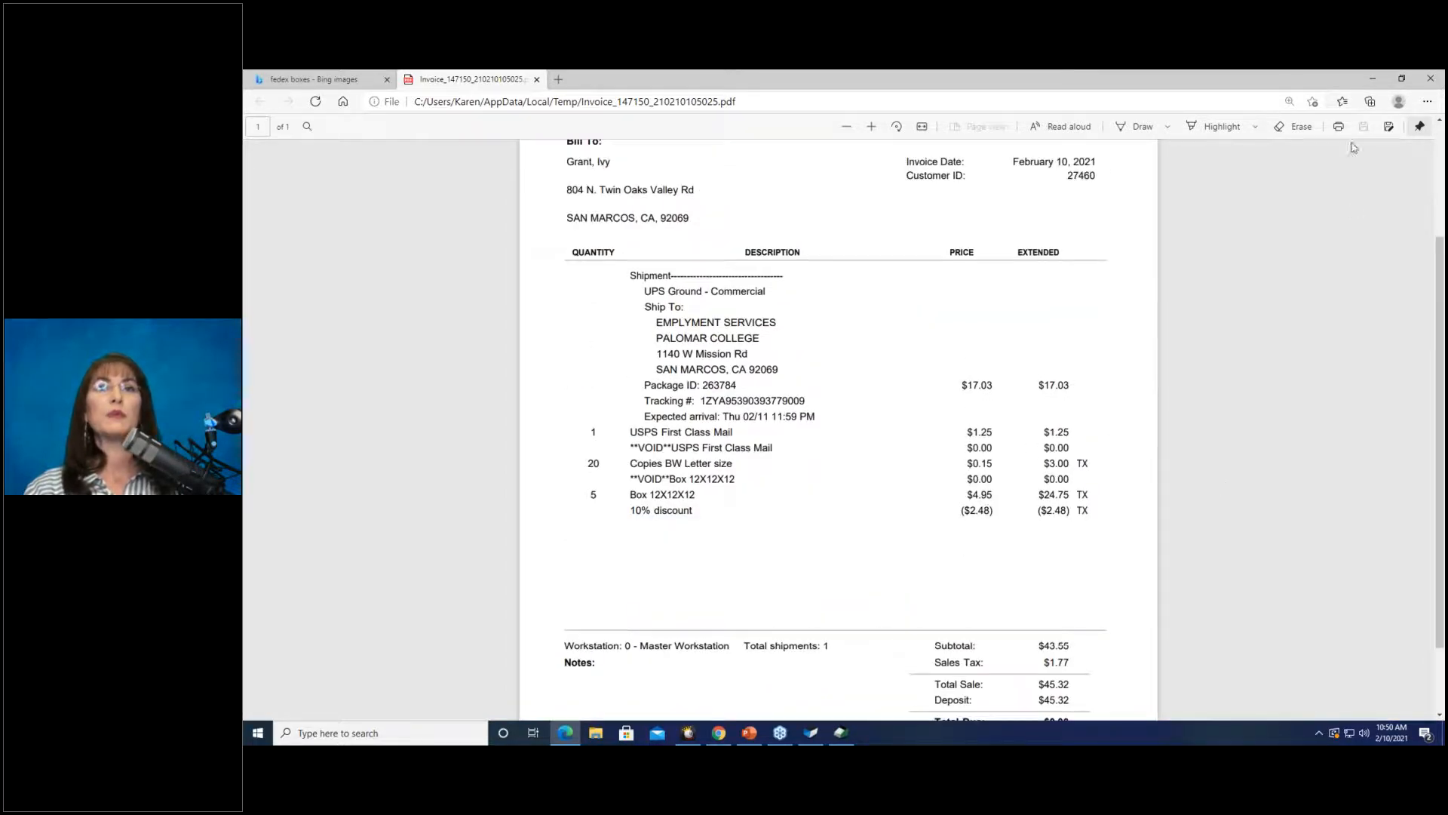
{"action": "left_click", "coordinate": [1372, 79]}
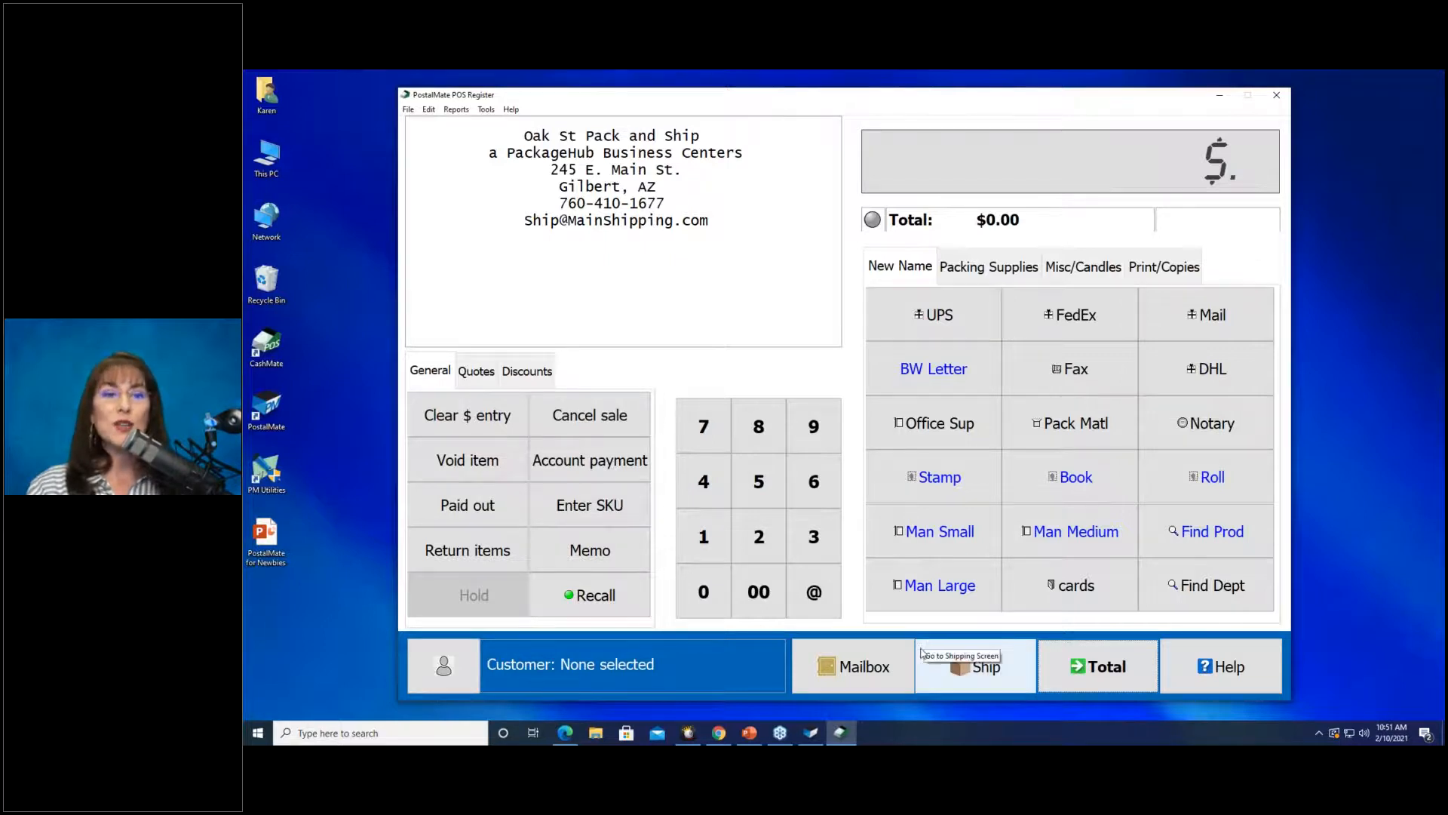
{"action": "left_click", "coordinate": [562, 733]}
Go to pcsynergy.com in a new Edge tab.
{"action": "left_click", "coordinate": [559, 79]}
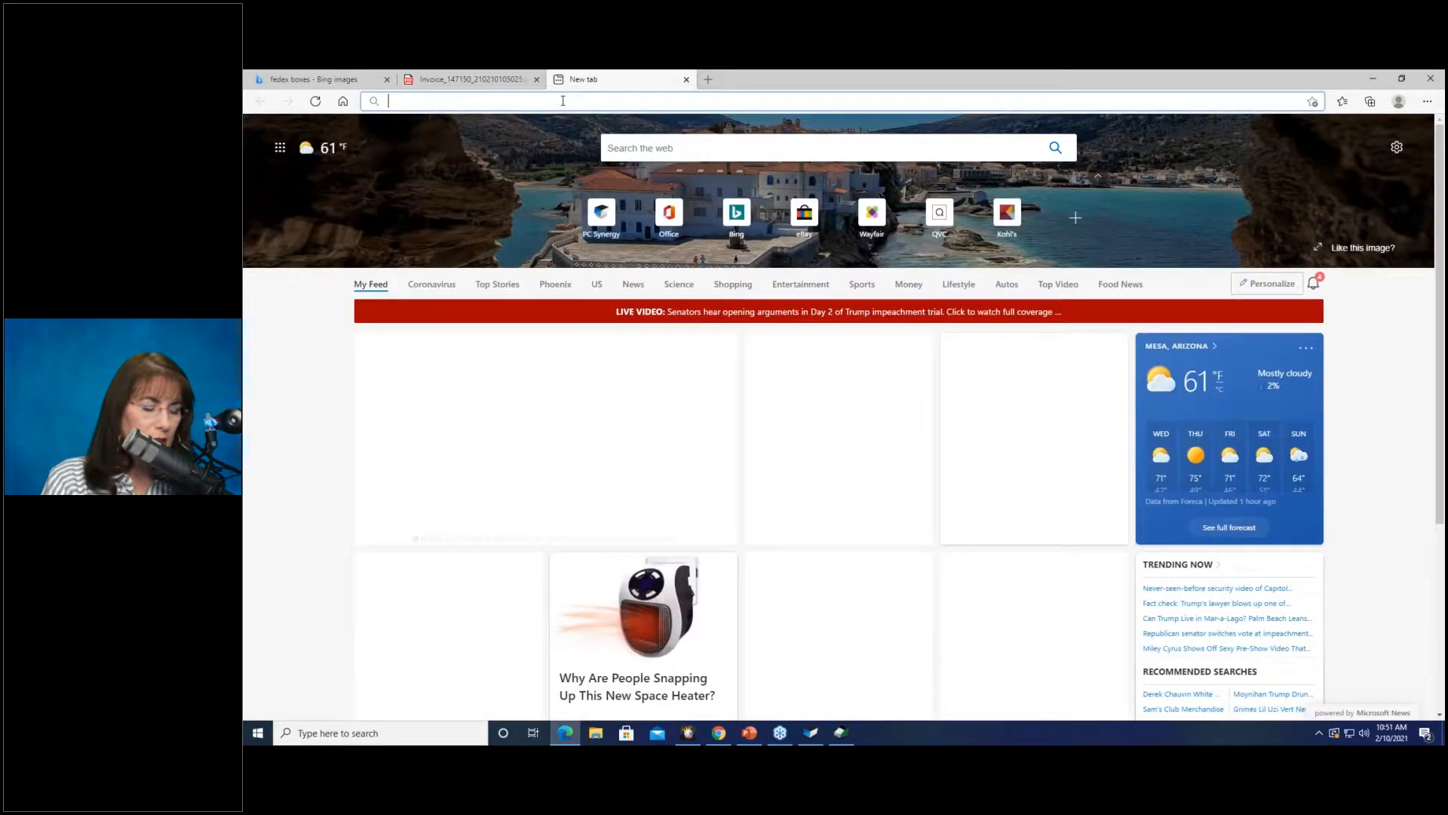
{"action": "type", "text": "pcs"}
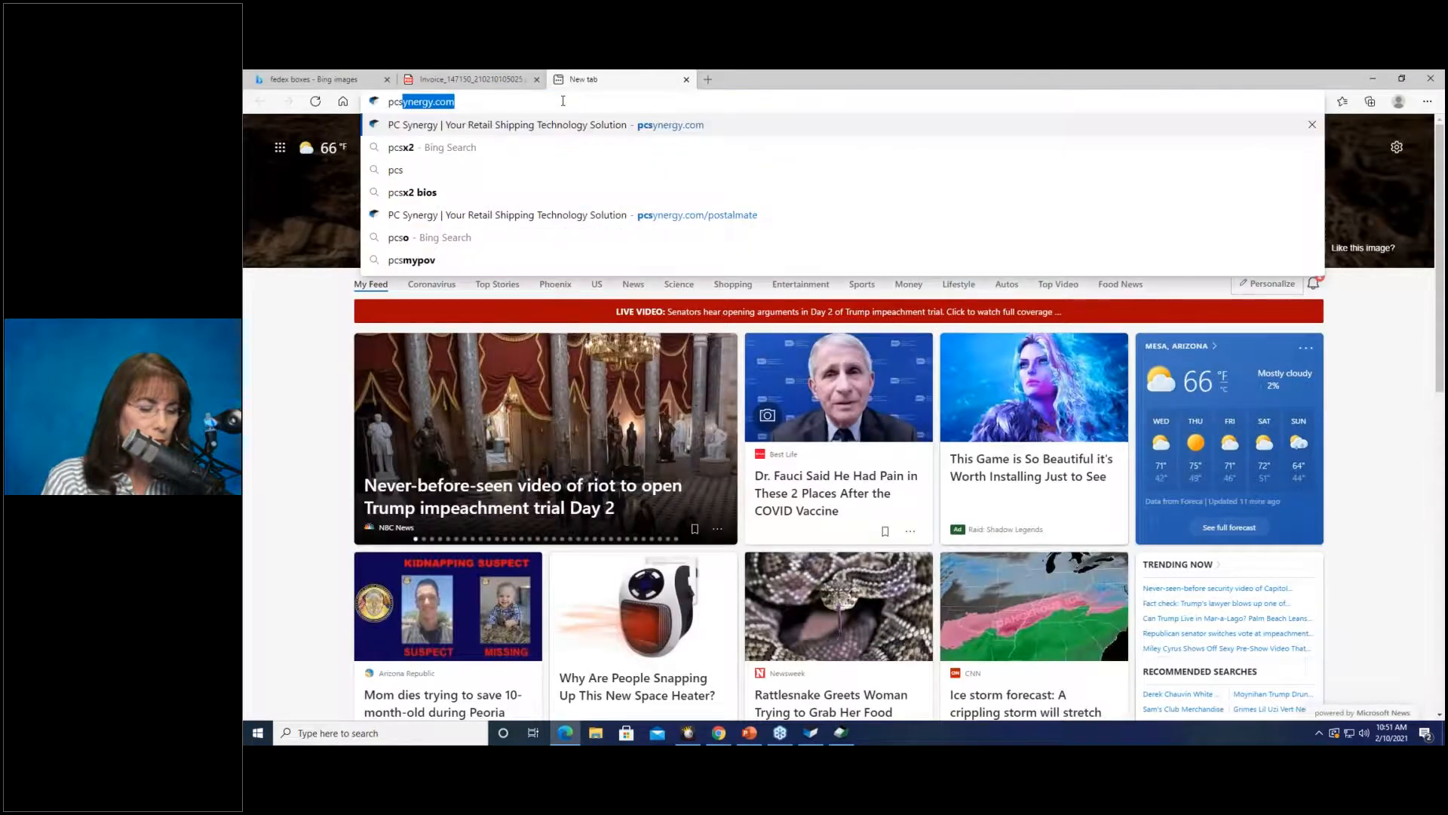
{"action": "type", "text": "ynergy"}
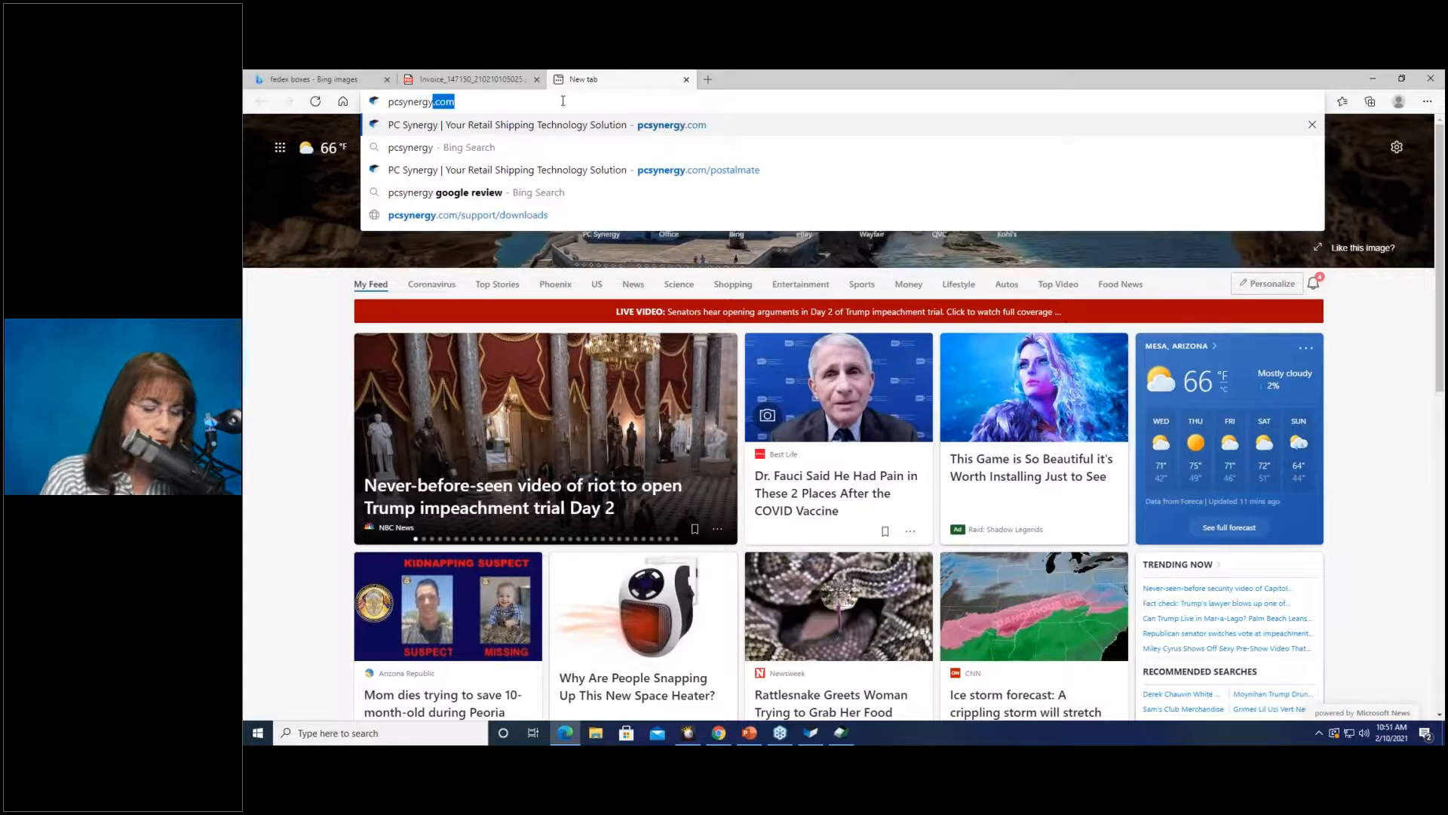
{"action": "key", "text": "Return"}
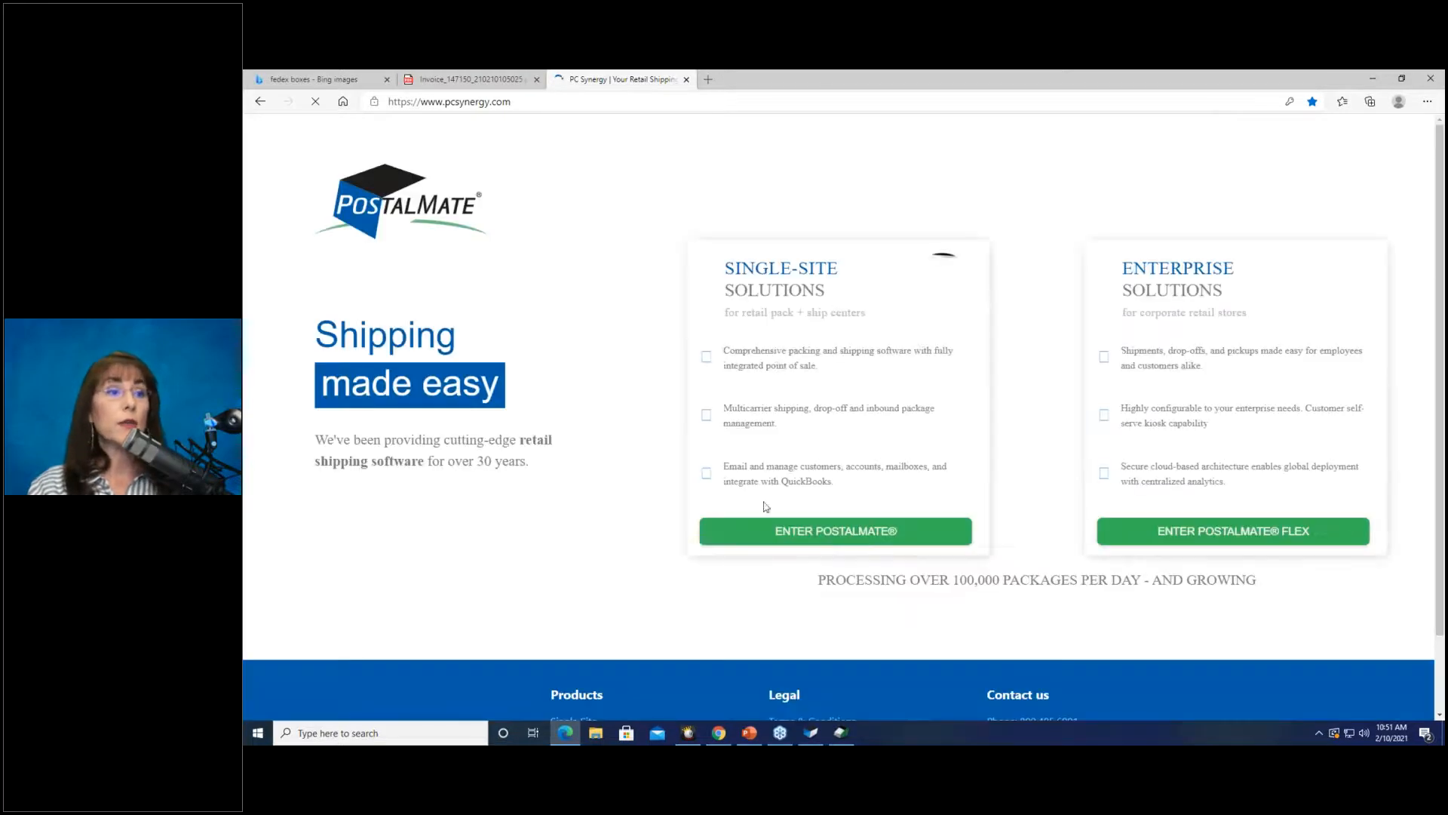
Search the PostalMate Help Center for 'reboot computers'.
{"action": "left_click", "coordinate": [790, 546]}
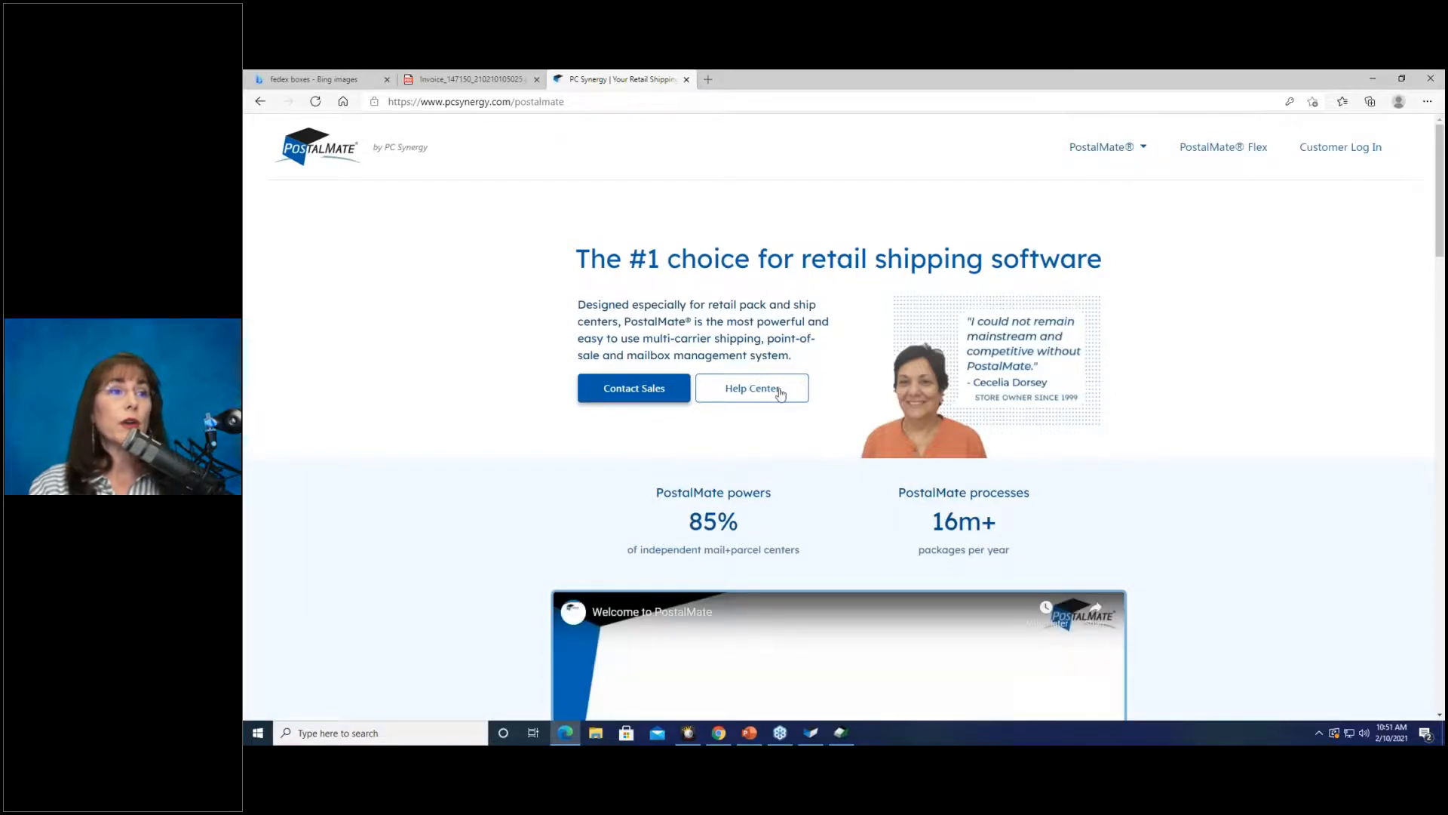
{"action": "left_click", "coordinate": [752, 389]}
{"action": "left_click", "coordinate": [873, 348]}
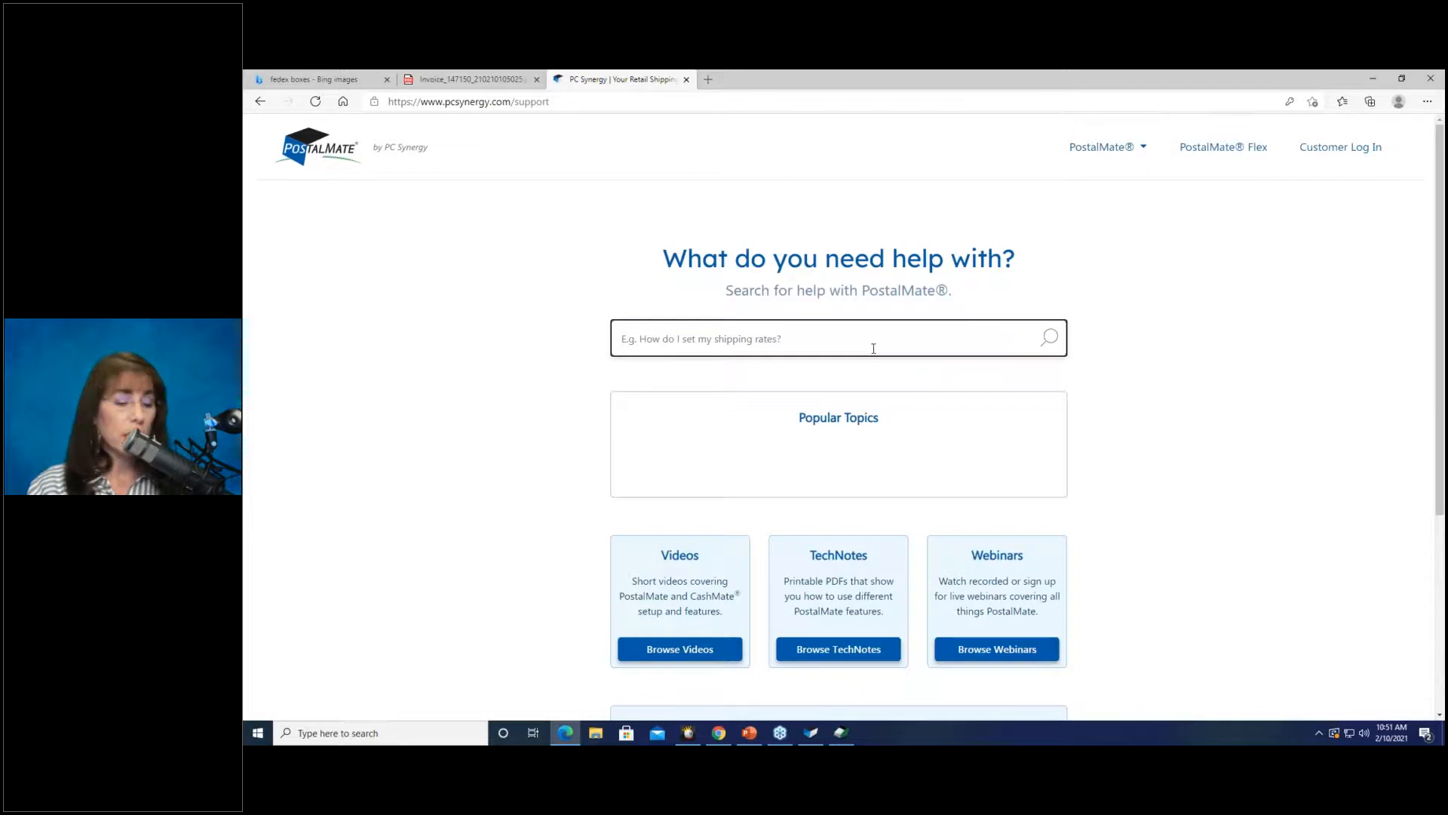
{"action": "type", "text": "reboot"}
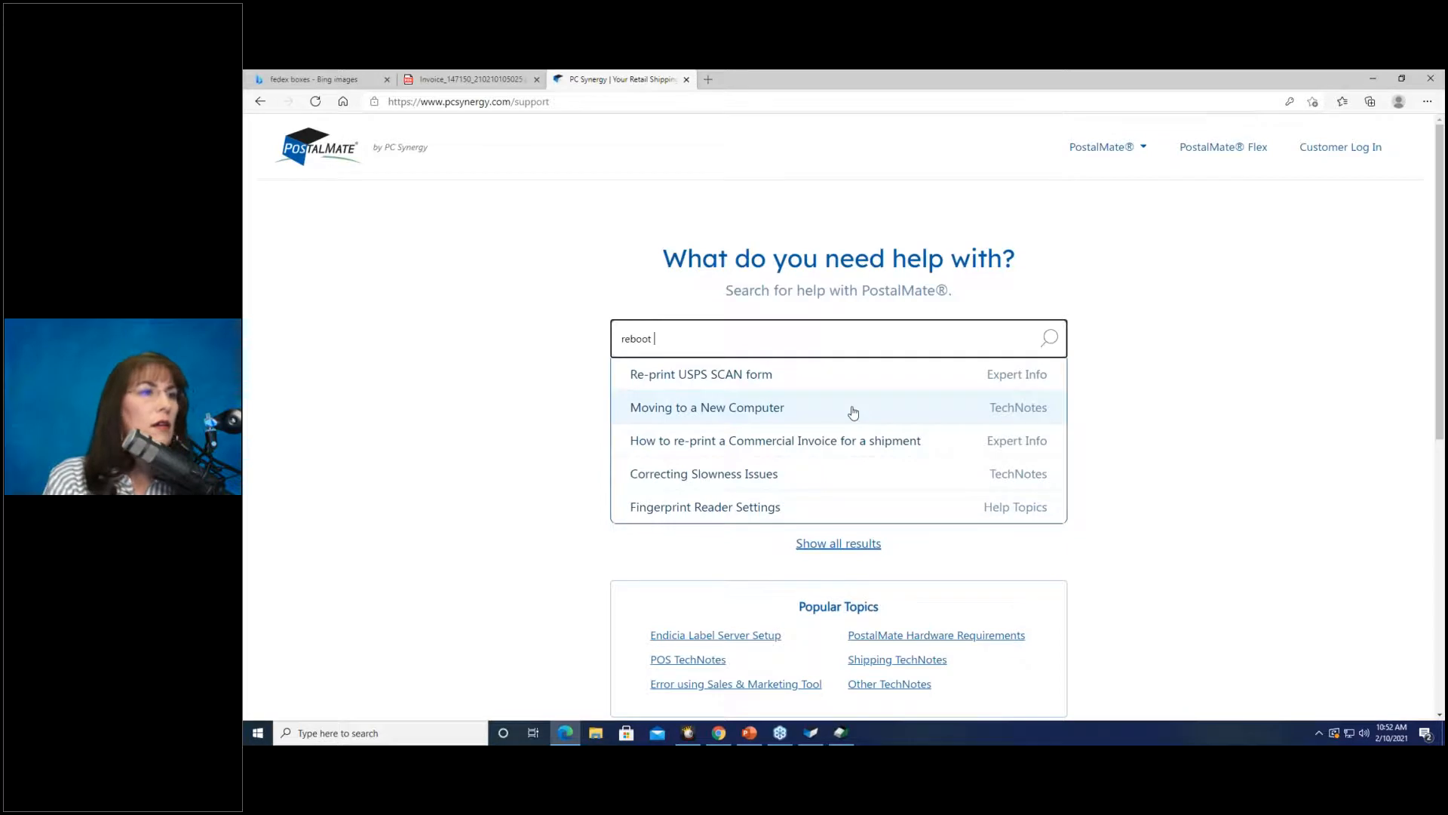
{"action": "type", "text": " comp"}
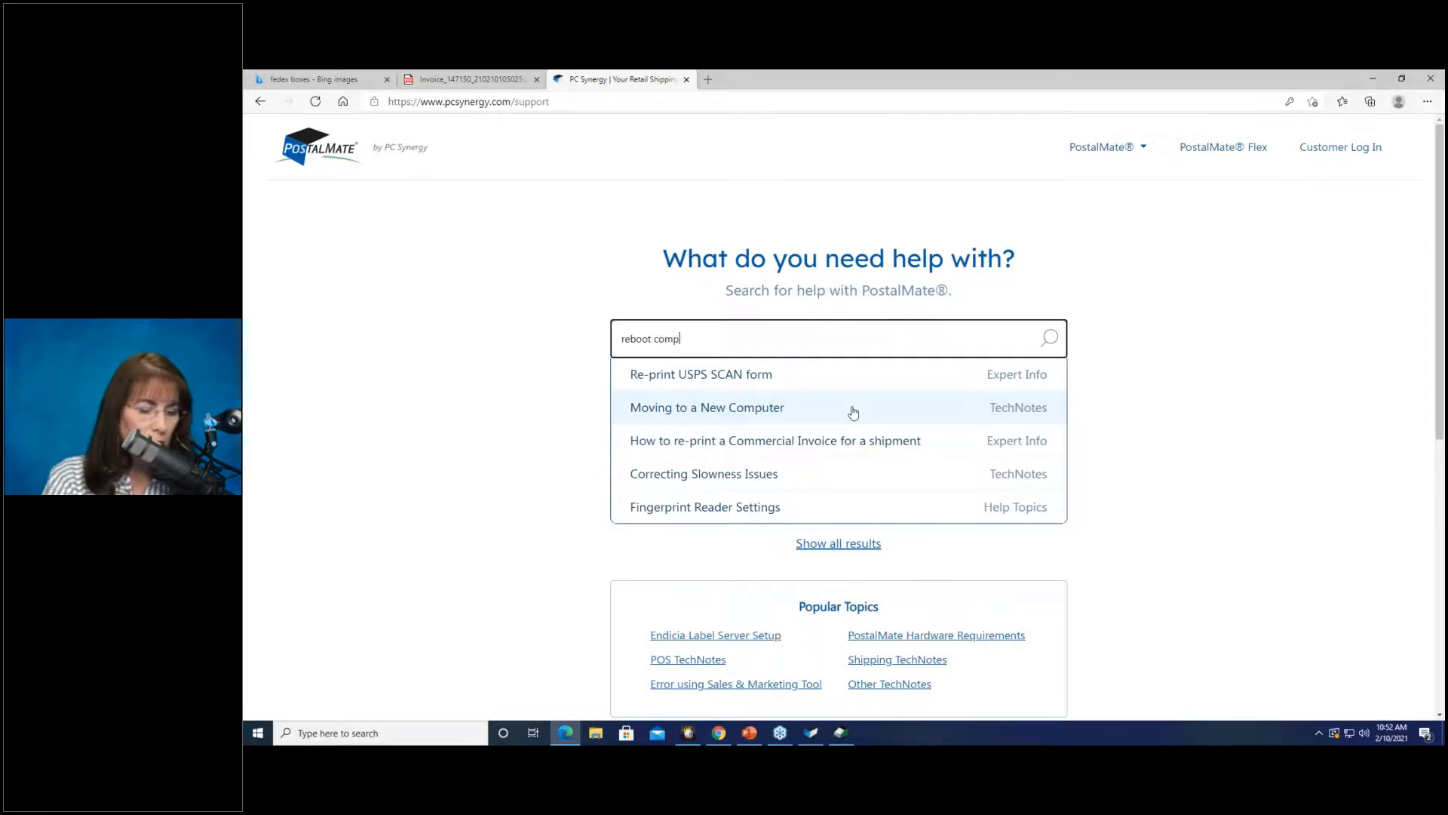
{"action": "type", "text": "uters"}
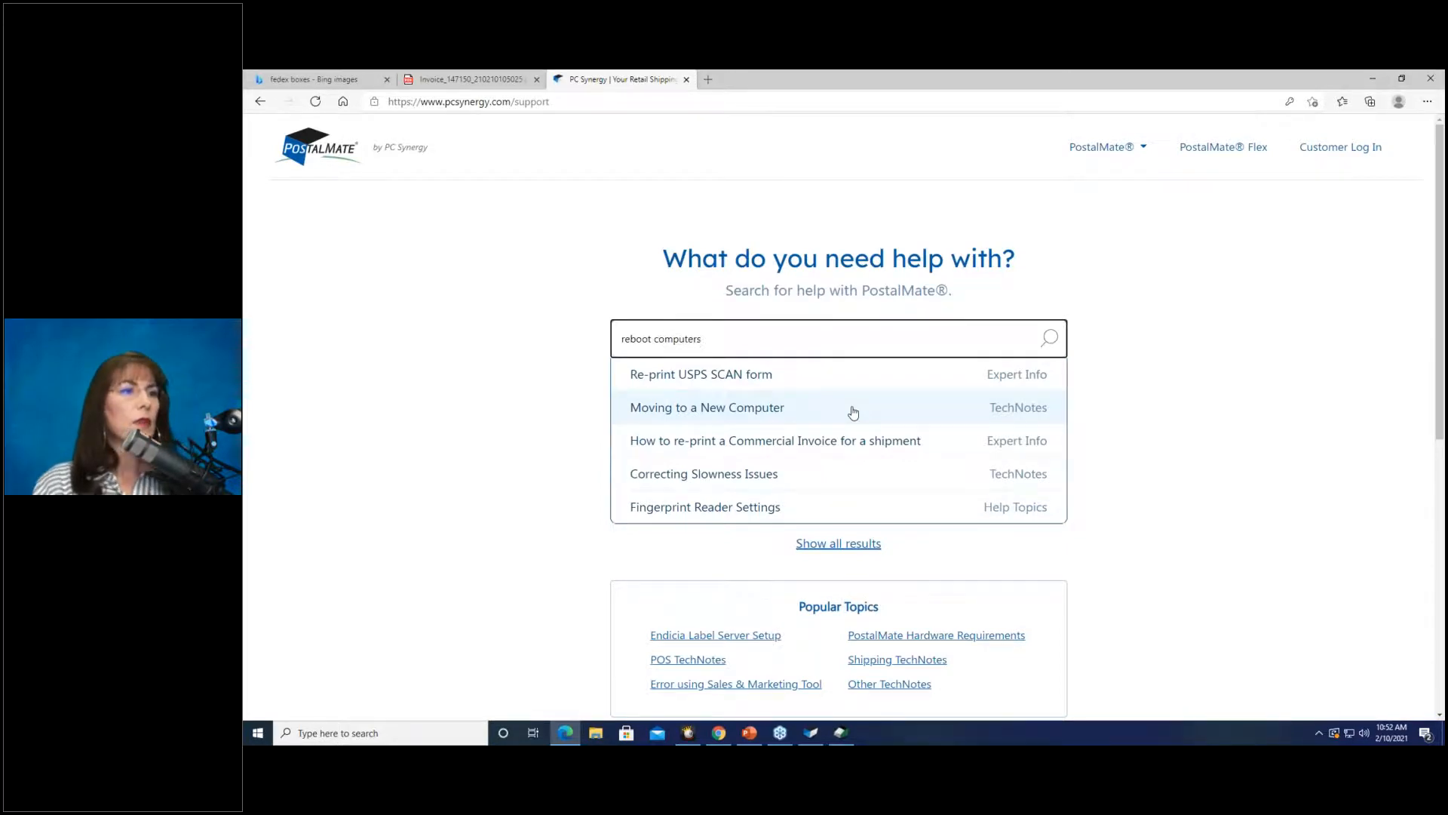
Expand and scroll through the full list of 'reboot computers' results.
{"action": "left_click", "coordinate": [861, 545]}
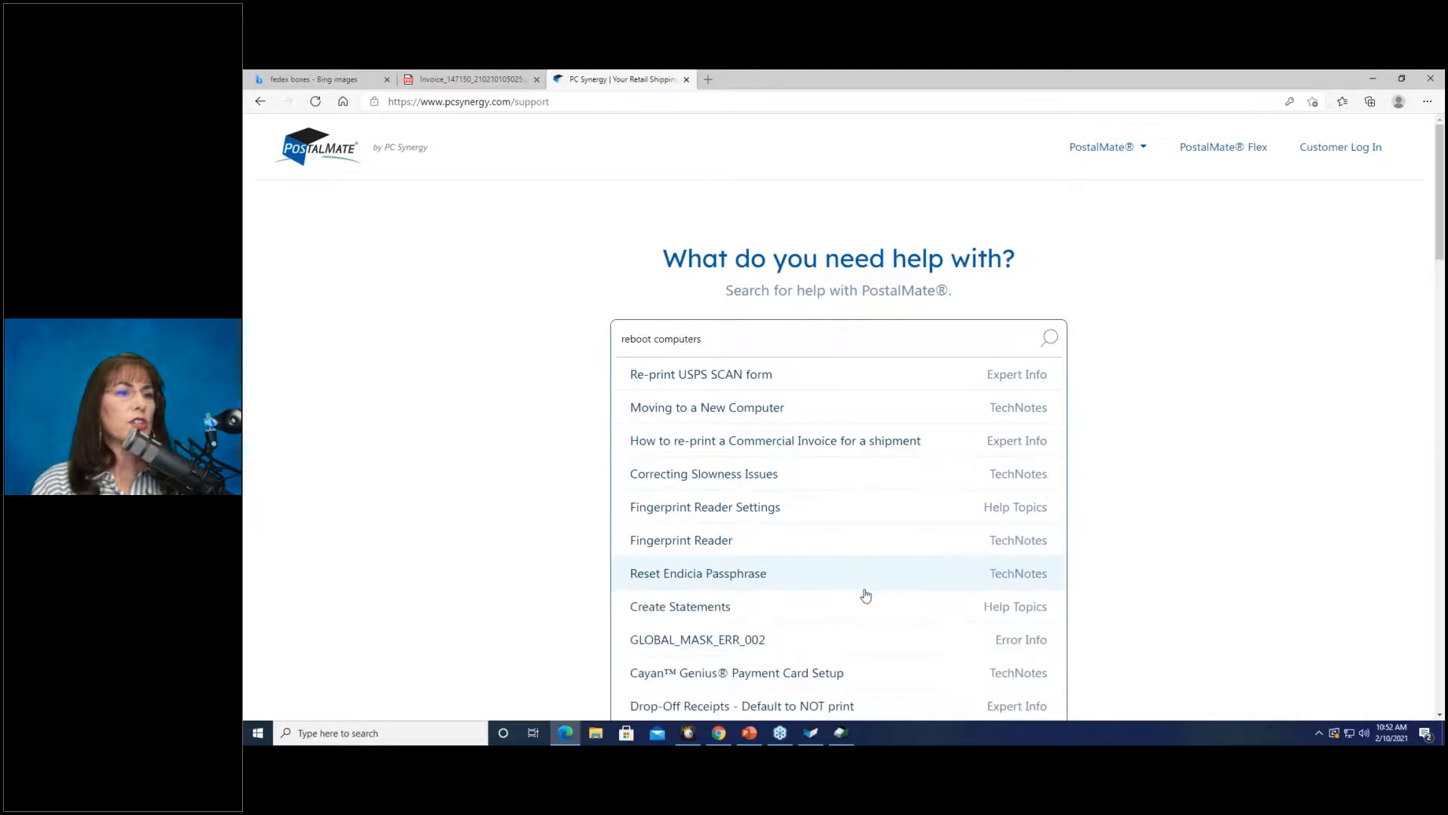
{"action": "scroll", "coordinate": [863, 569], "scroll_direction": "down", "scroll_amount": 7}
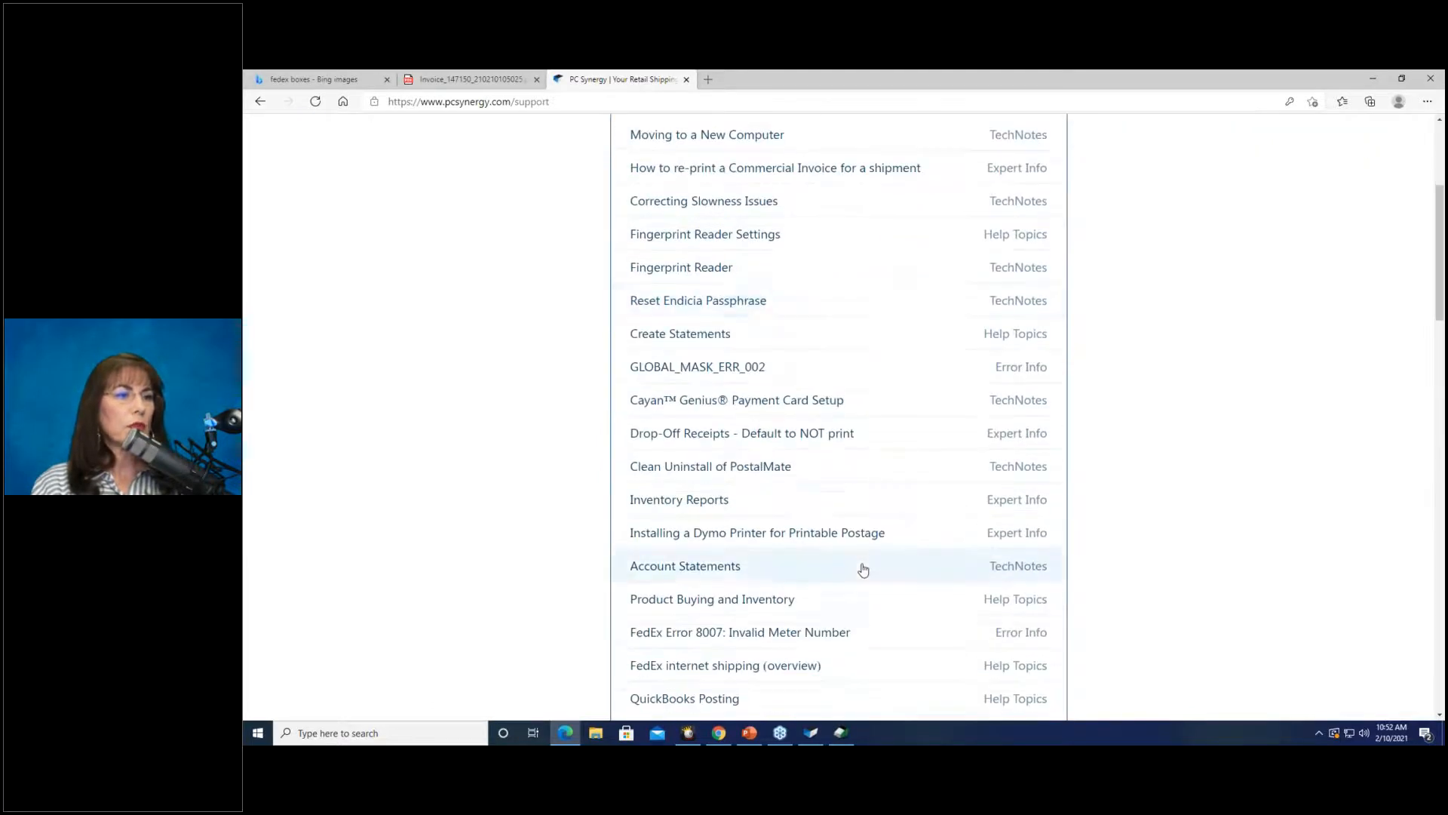
{"action": "scroll", "coordinate": [863, 570], "scroll_direction": "down", "scroll_amount": 2}
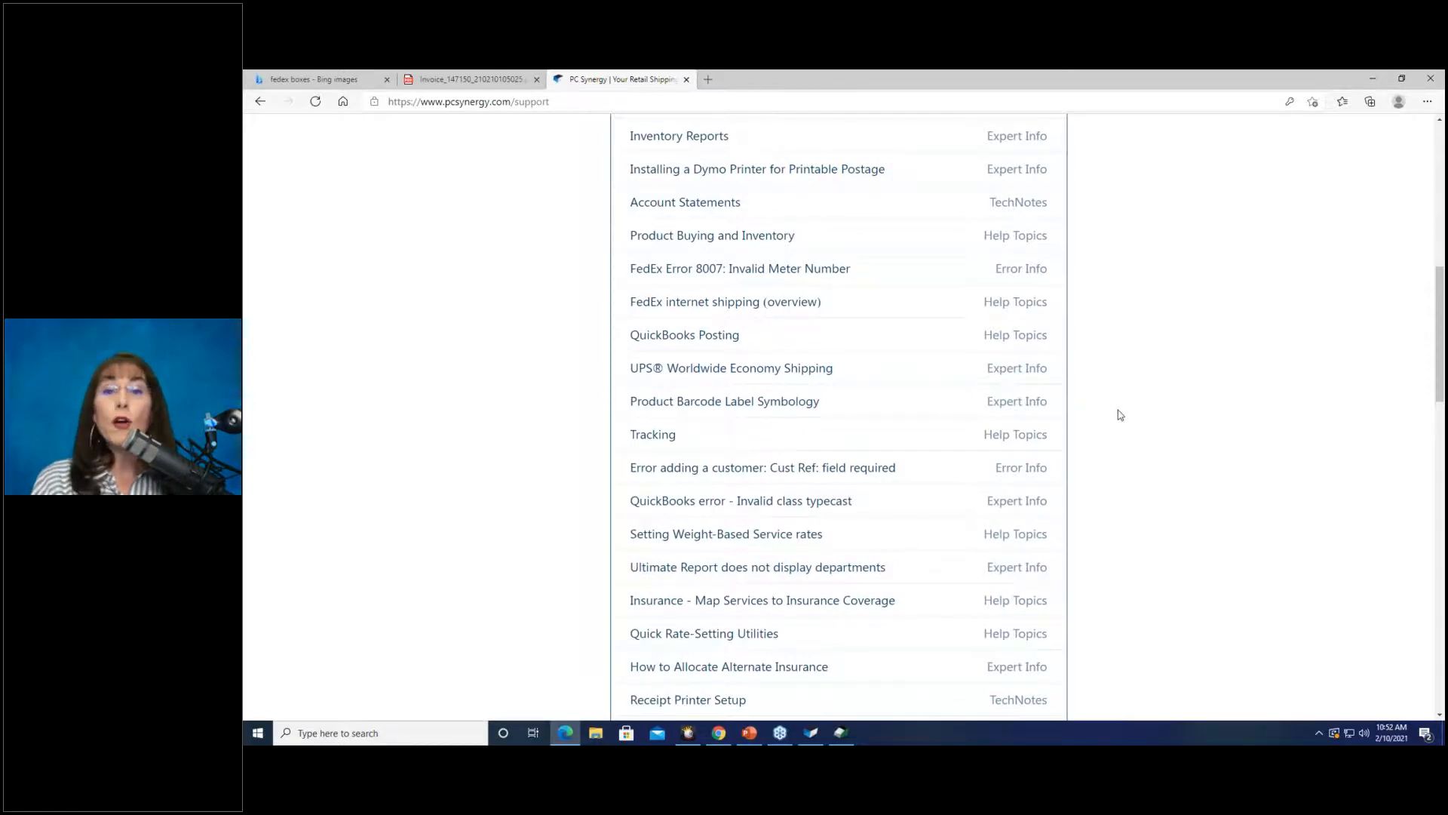
{"action": "scroll", "coordinate": [1139, 408], "scroll_direction": "up", "scroll_amount": 6}
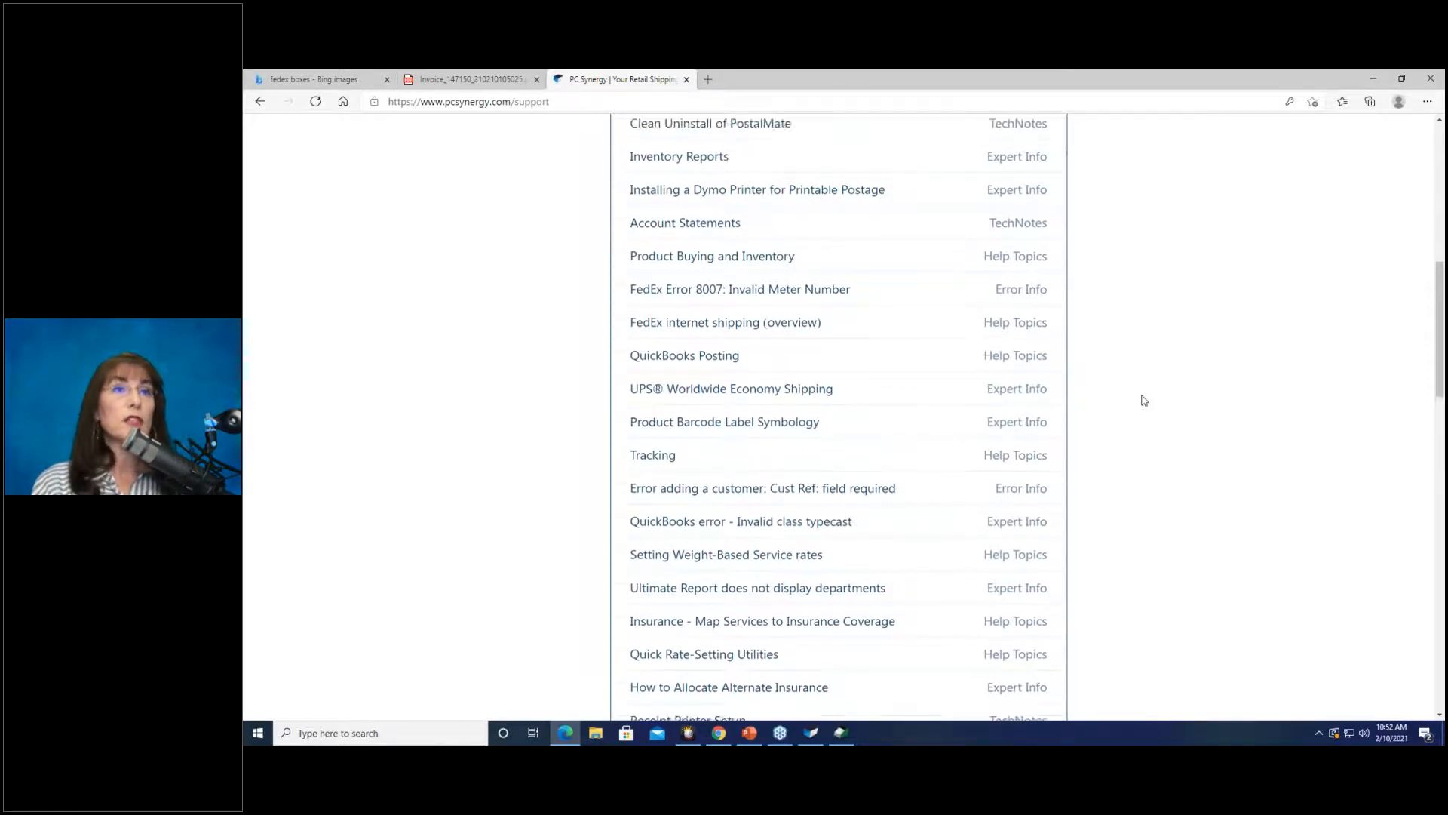
{"action": "scroll", "coordinate": [1128, 481], "scroll_direction": "up", "scroll_amount": 2}
{"action": "left_click_drag", "start_coordinate": [707, 338], "coordinate": [550, 326]}
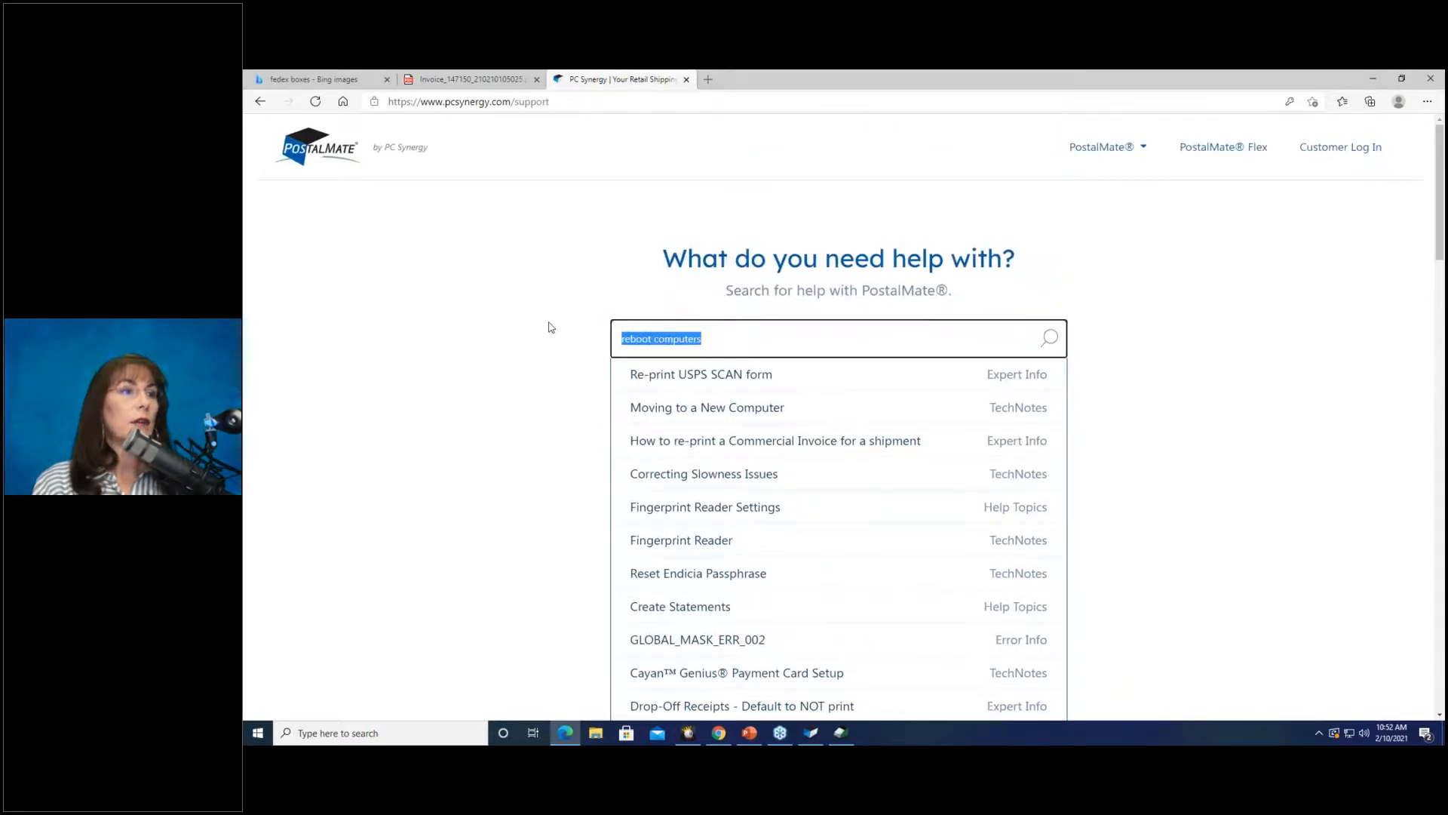
Search support for 'error 1066', review the results, then minimize Edge.
{"action": "type", "text": "error "}
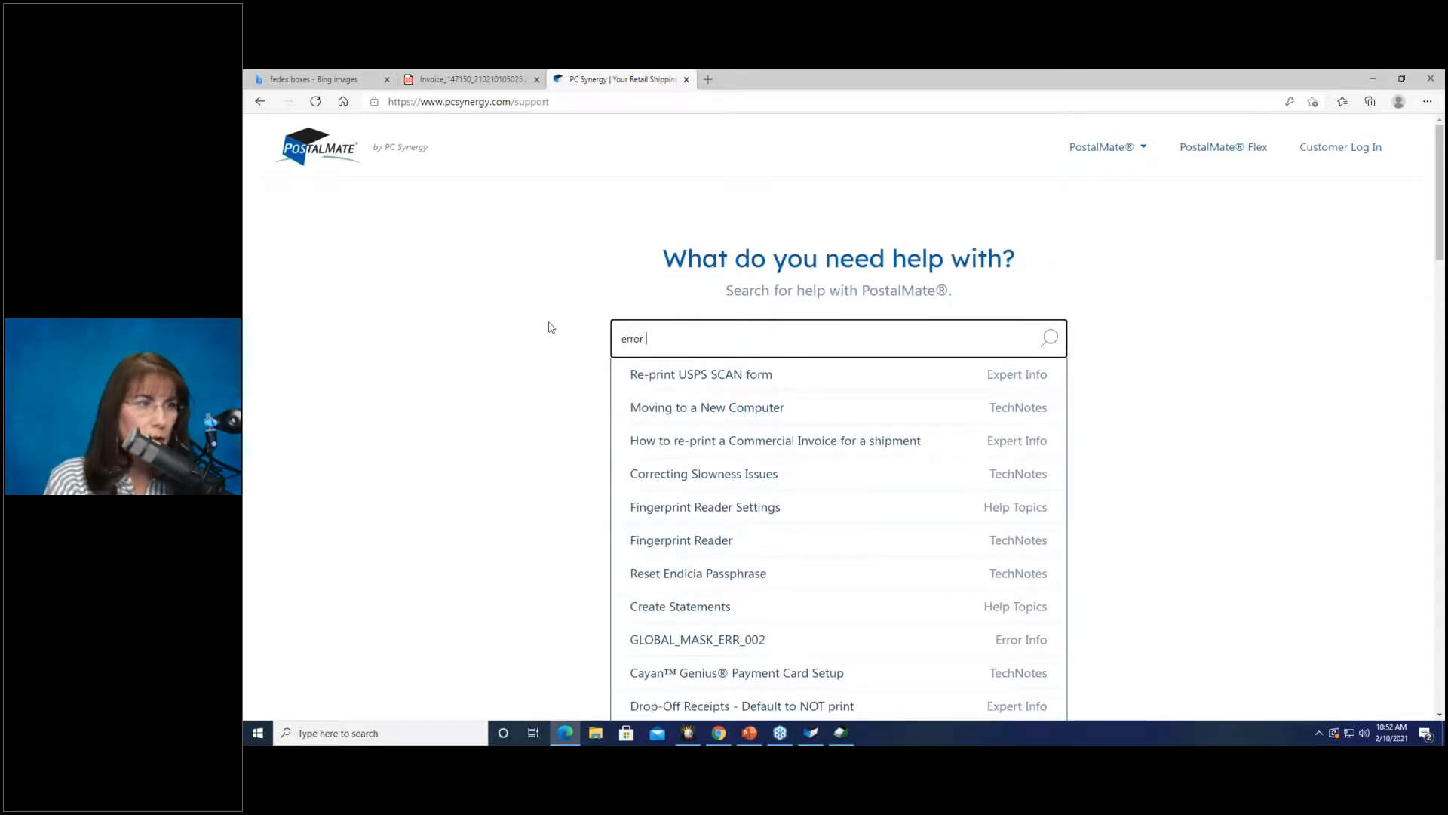
{"action": "type", "text": "1066"}
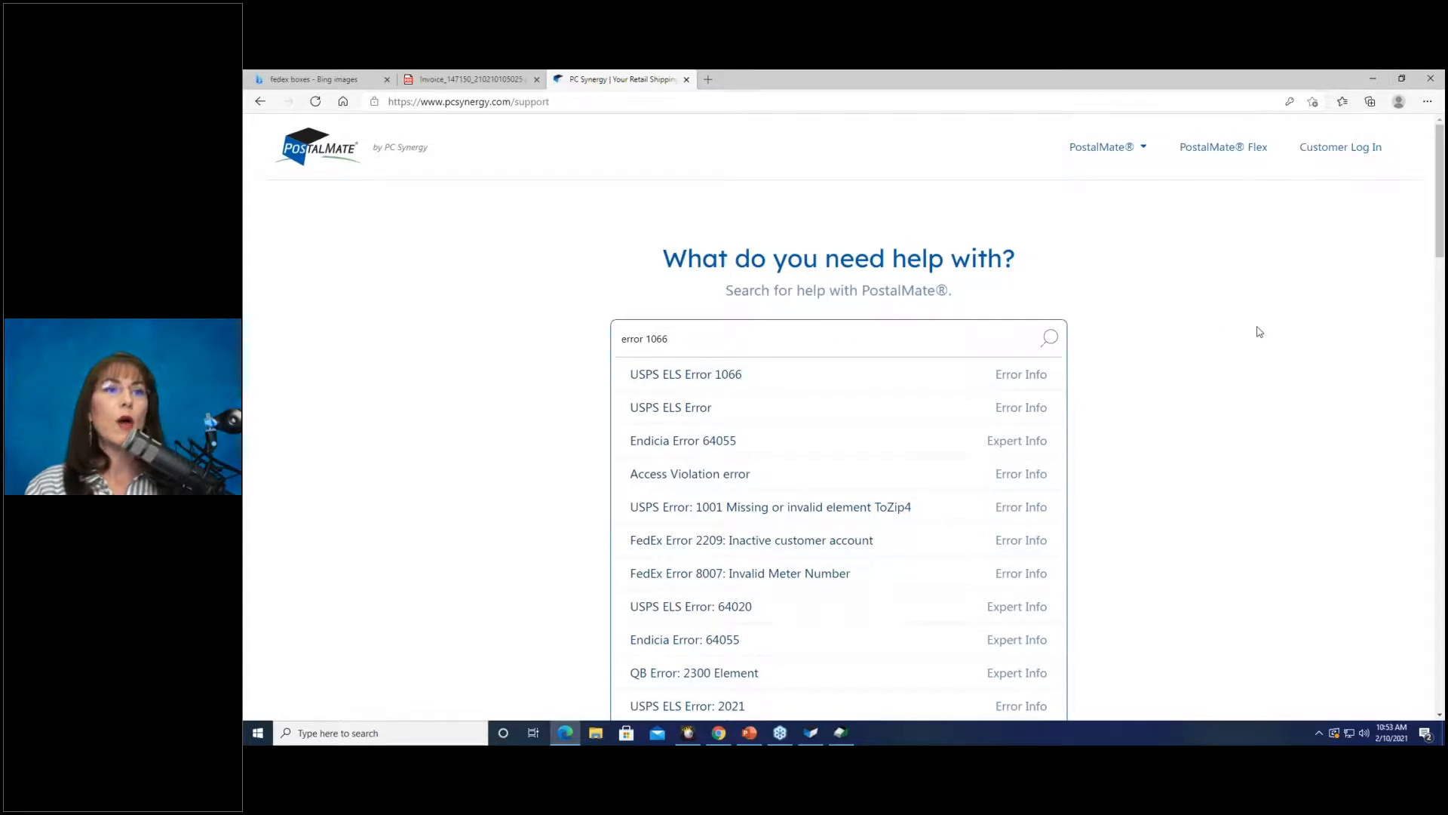
{"action": "scroll", "coordinate": [1251, 329], "scroll_direction": "down", "scroll_amount": 20}
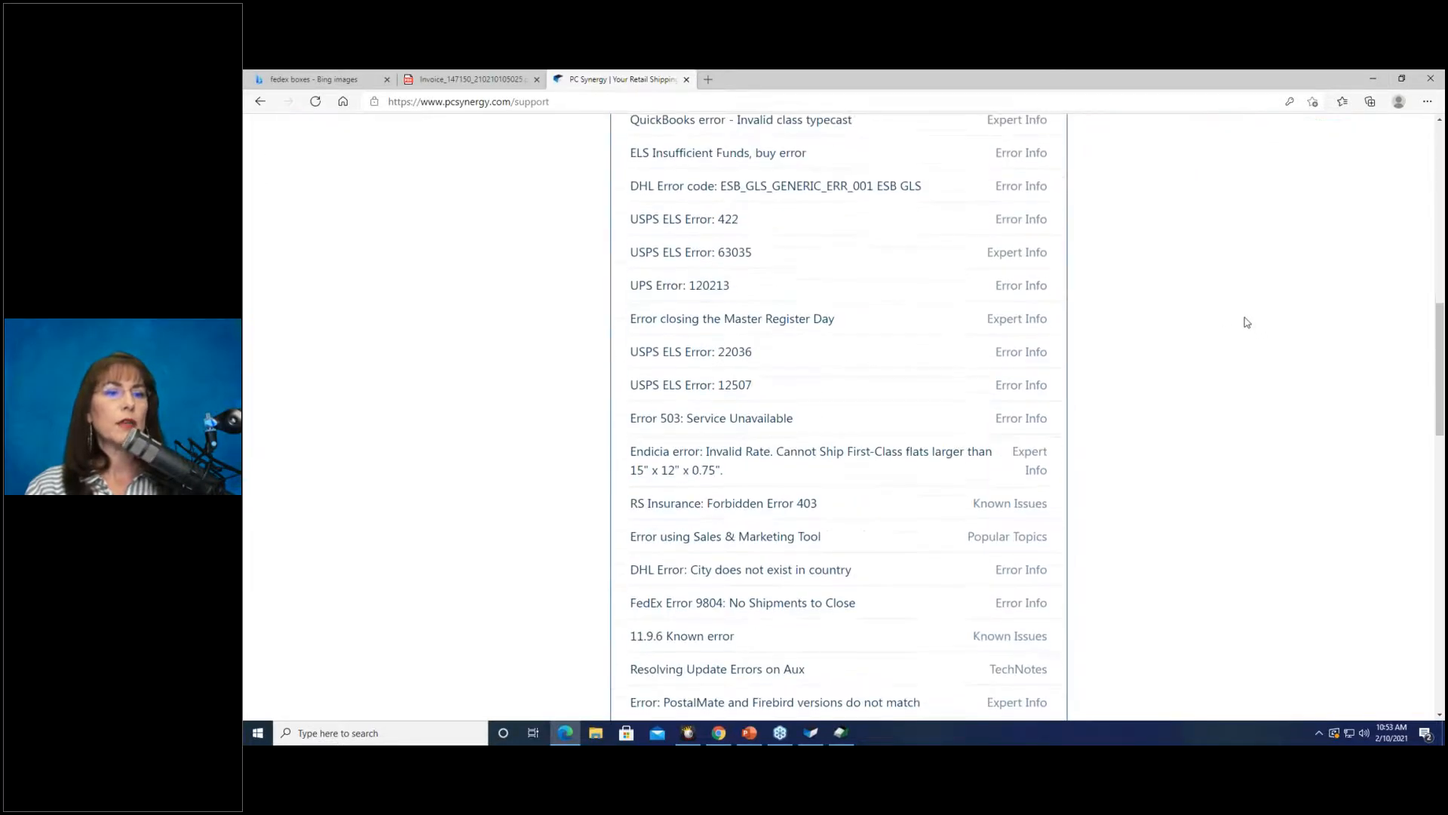
{"action": "scroll", "coordinate": [679, 569], "scroll_direction": "up", "scroll_amount": 2}
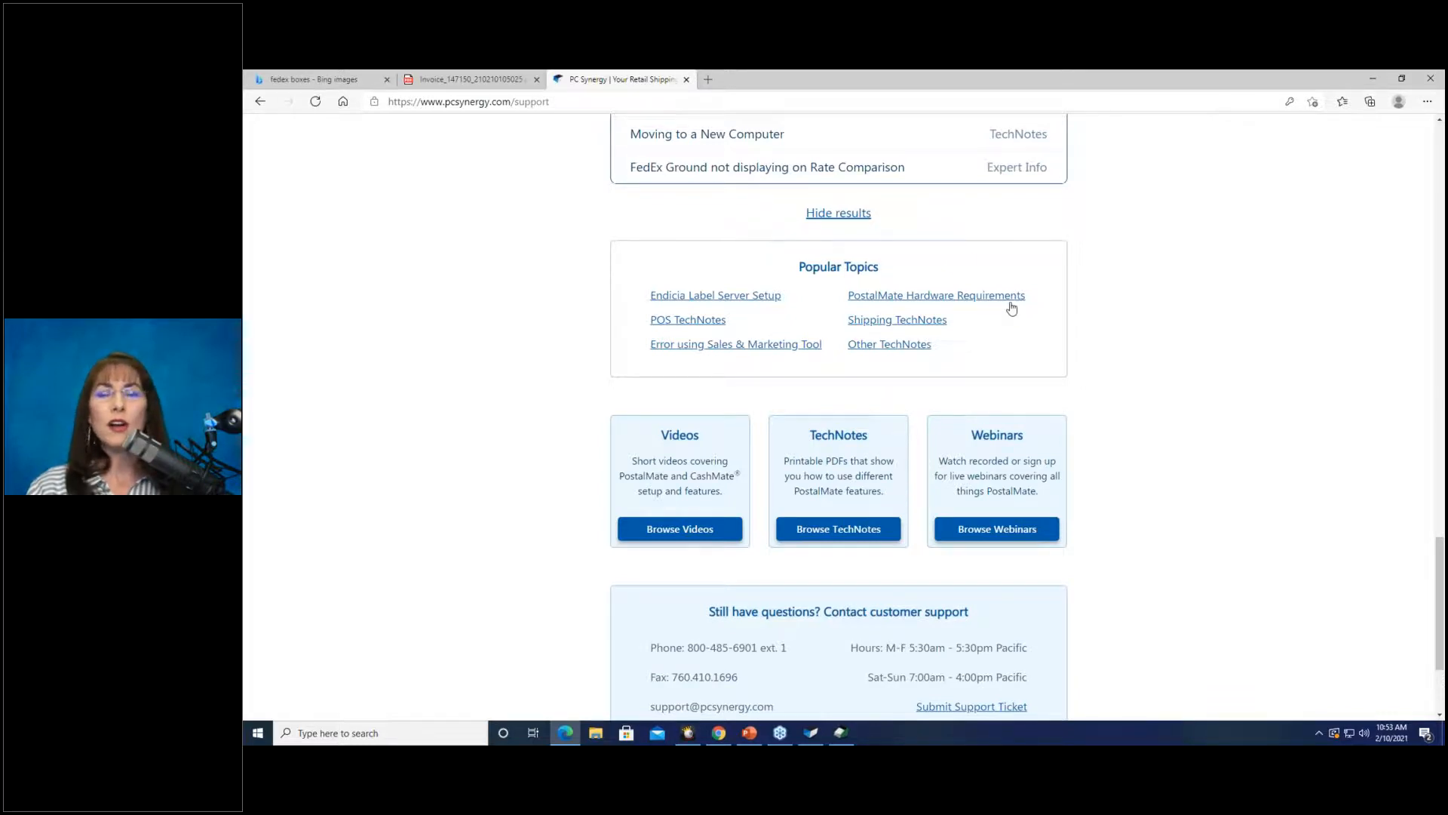
{"action": "left_click", "coordinate": [1367, 72]}
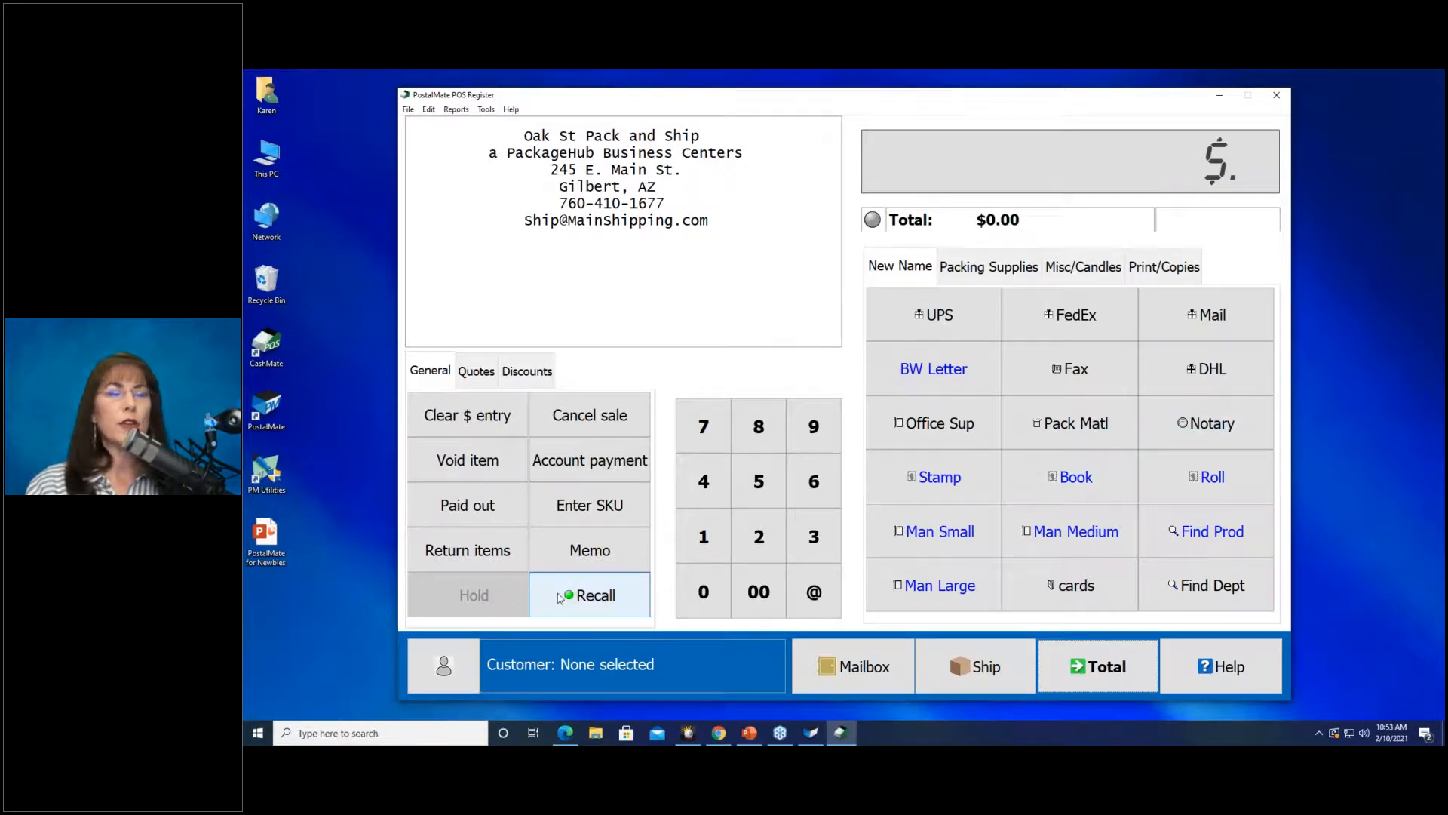
Ring up a Stamps Book Forever for 15.00.
{"action": "left_click", "coordinate": [1073, 487]}
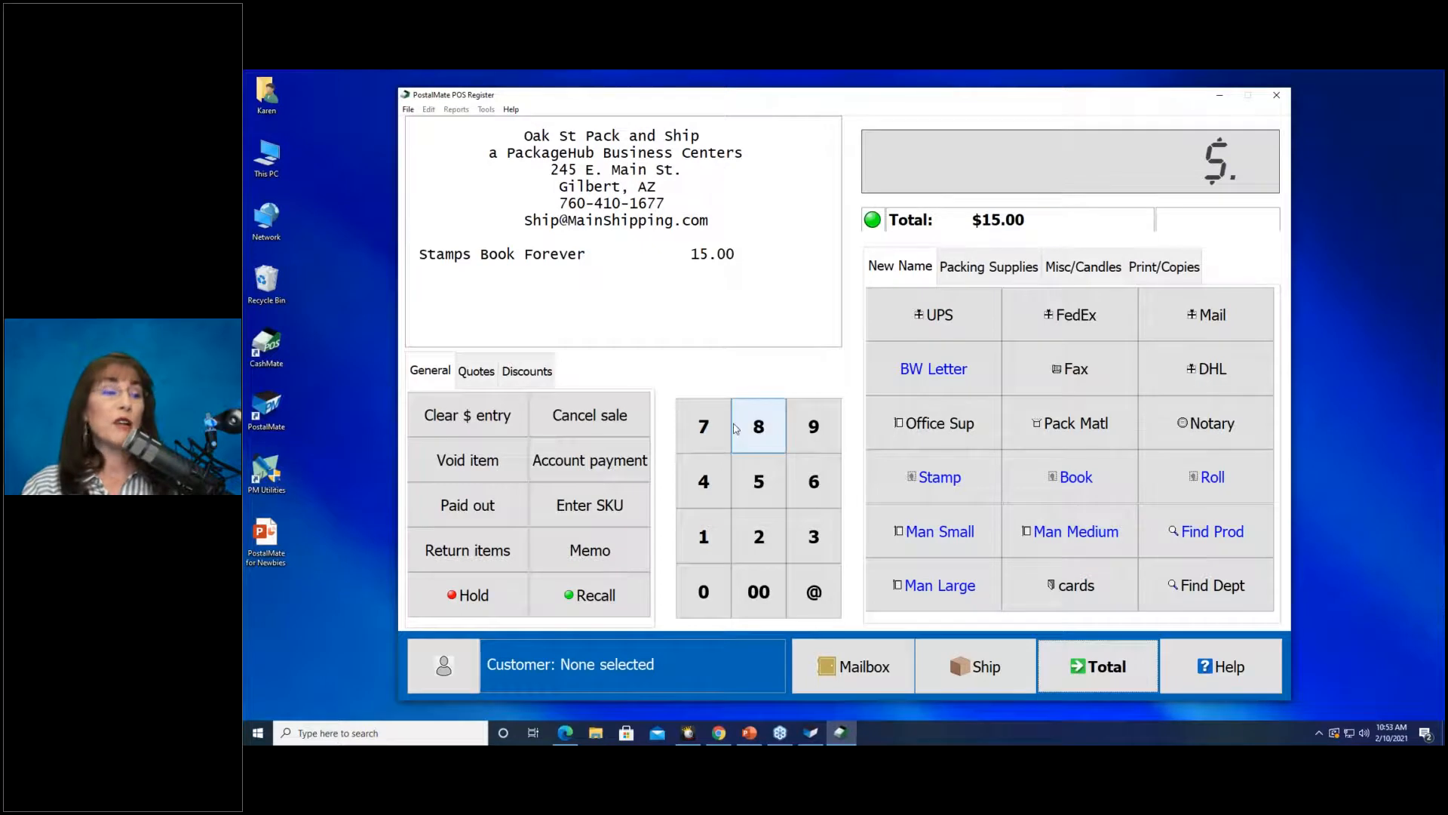
Hold the stamps sale with the customer's name entered as the note.
{"action": "left_click", "coordinate": [495, 596]}
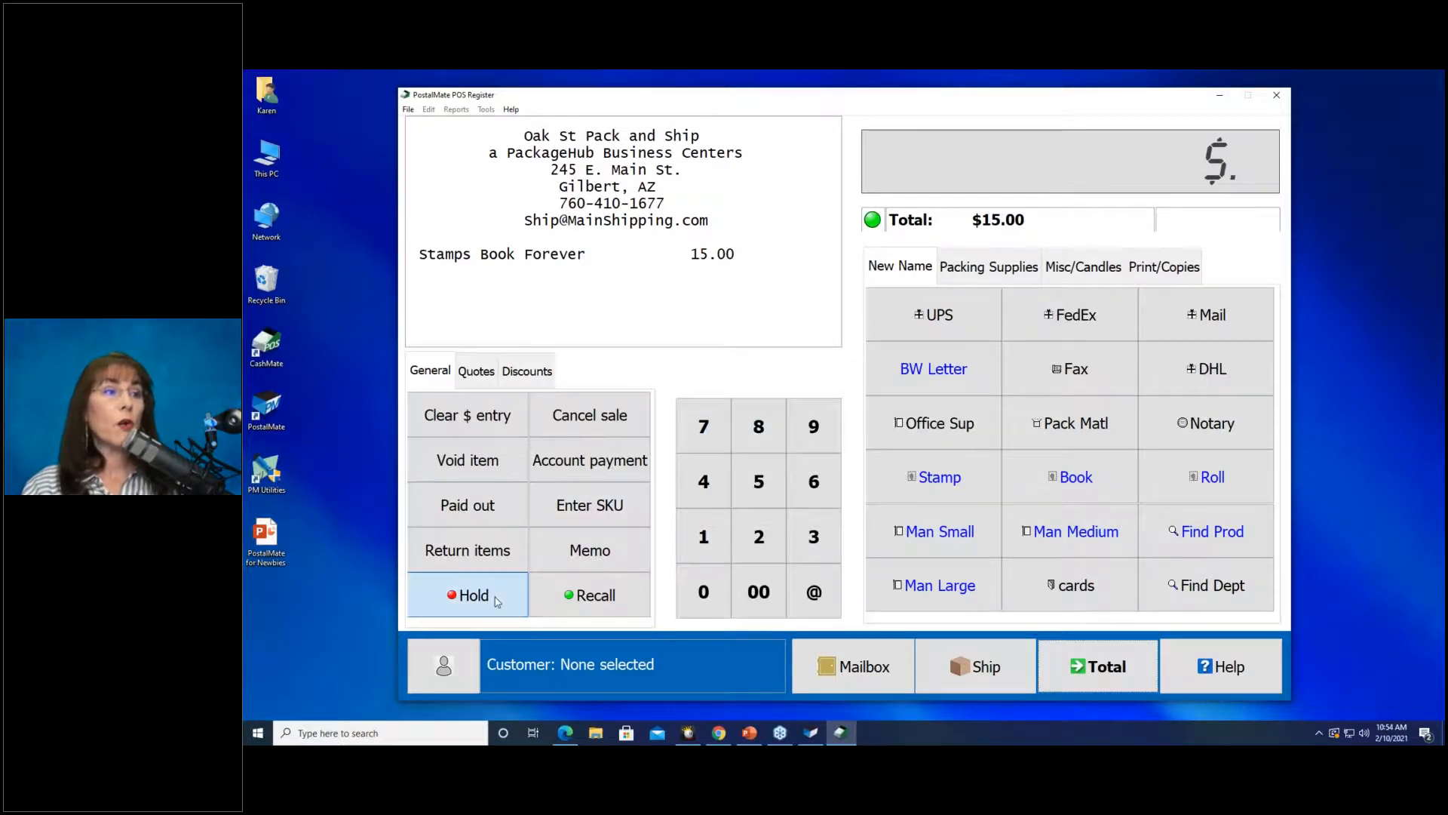
{"action": "type", "text": "Mary"}
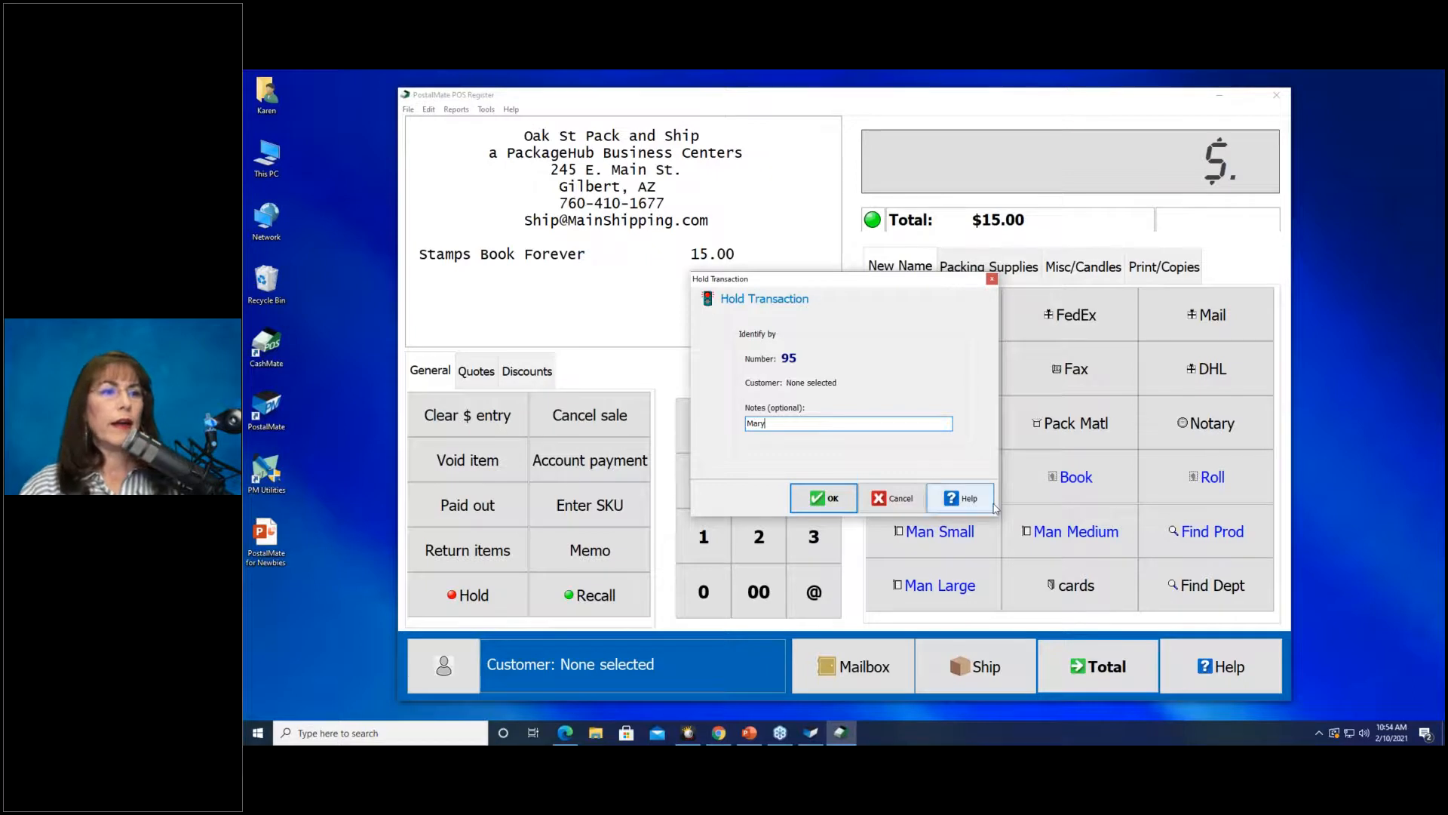
{"action": "left_click", "coordinate": [824, 498]}
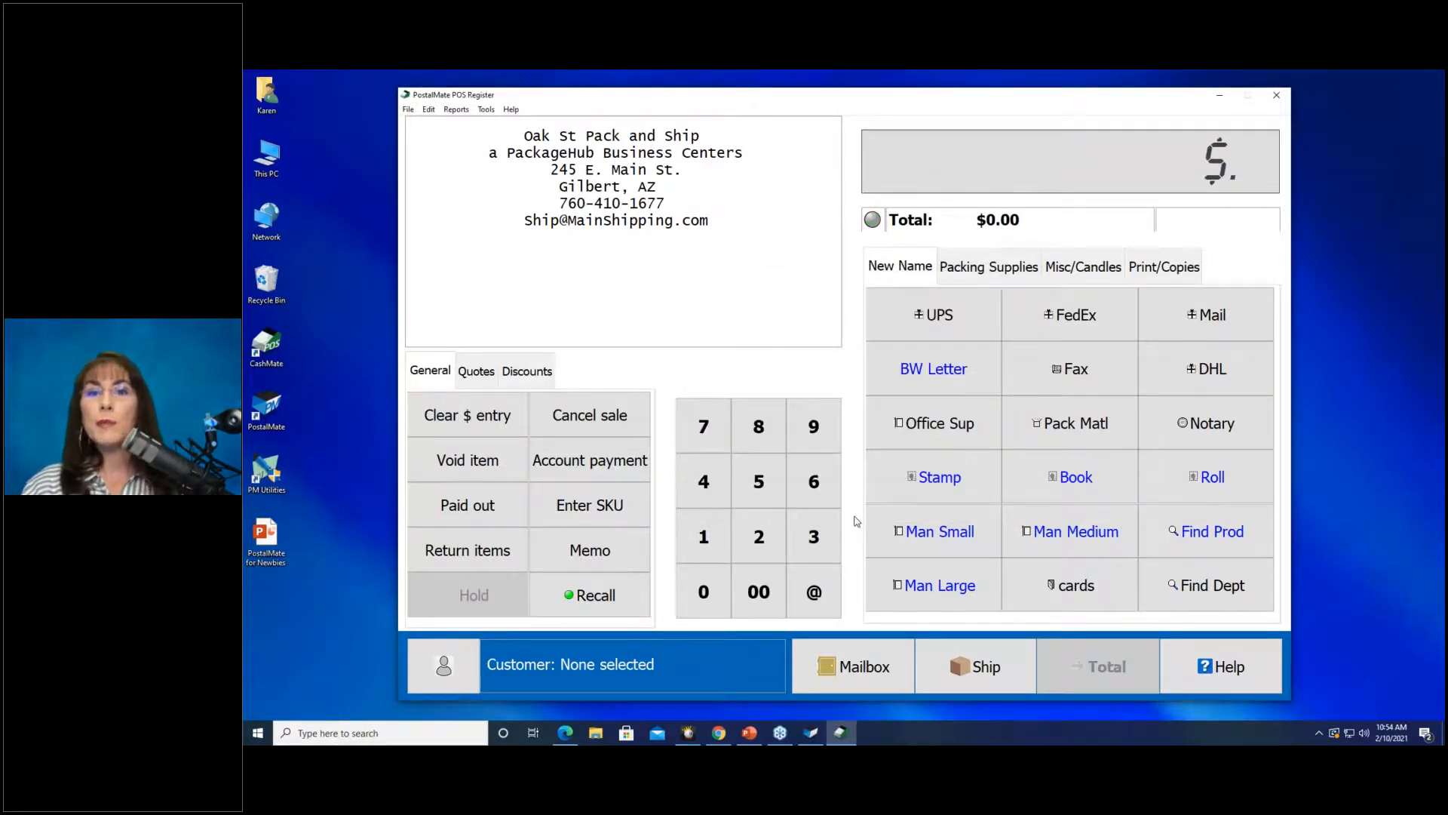
Recall held transaction 95, bringing back the Stamps Book Forever line at 15.00.
{"action": "left_click", "coordinate": [608, 596]}
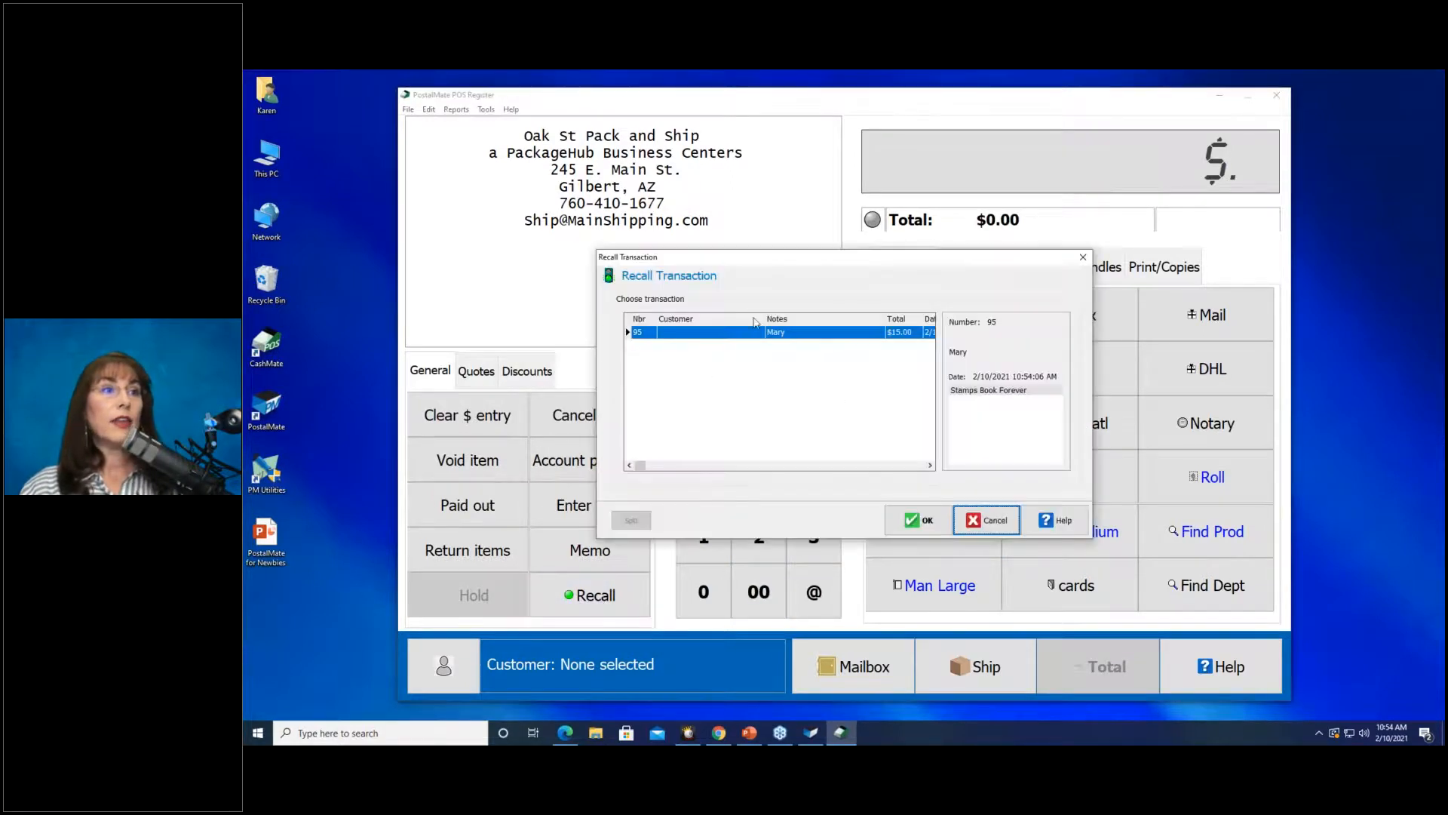
{"action": "left_click", "coordinate": [914, 526]}
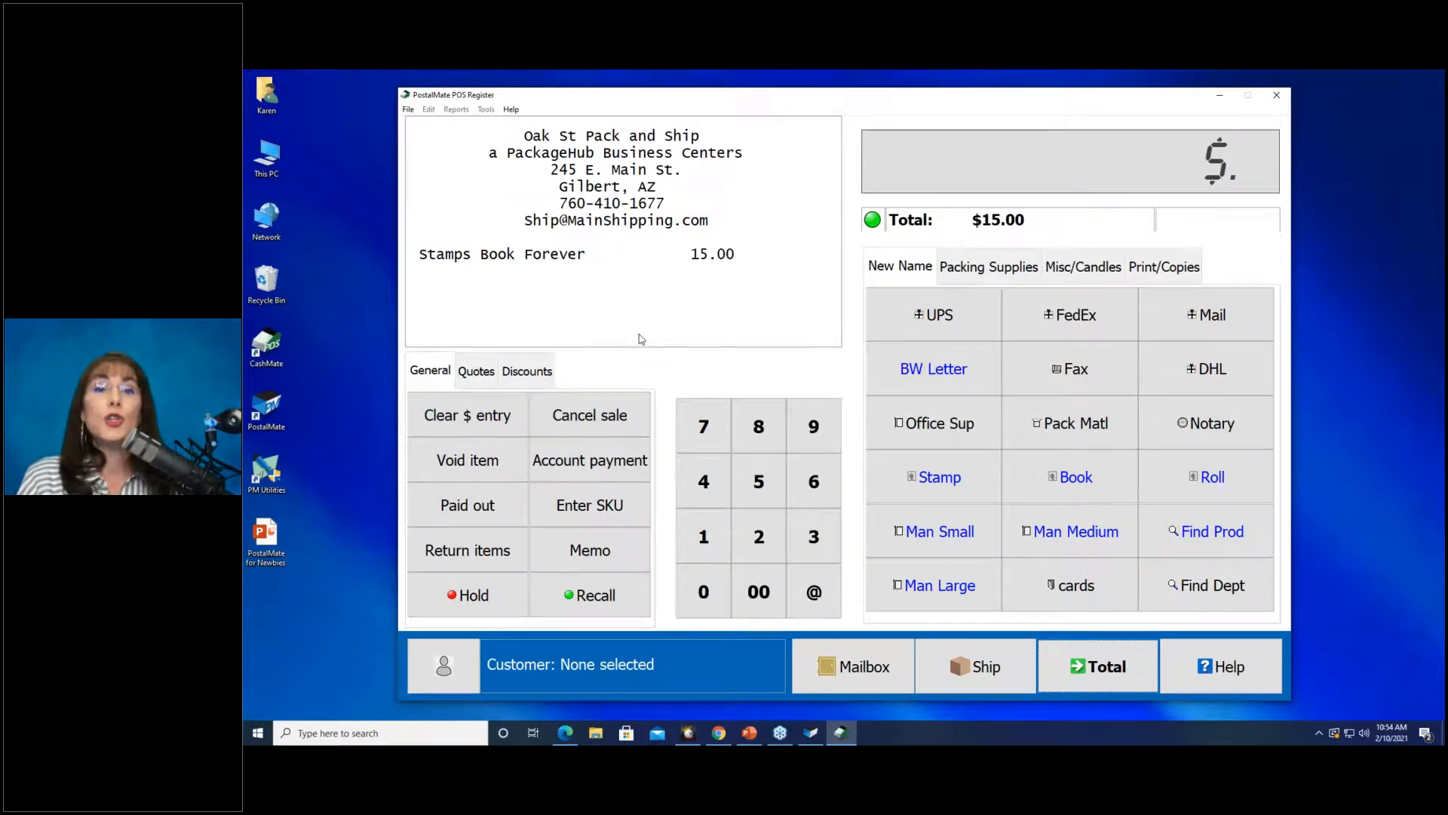
{"action": "left_click", "coordinate": [590, 415]}
Confirm cancelling the recalled stamps sale, leaving the register empty at $0.00.
{"action": "left_click", "coordinate": [875, 418]}
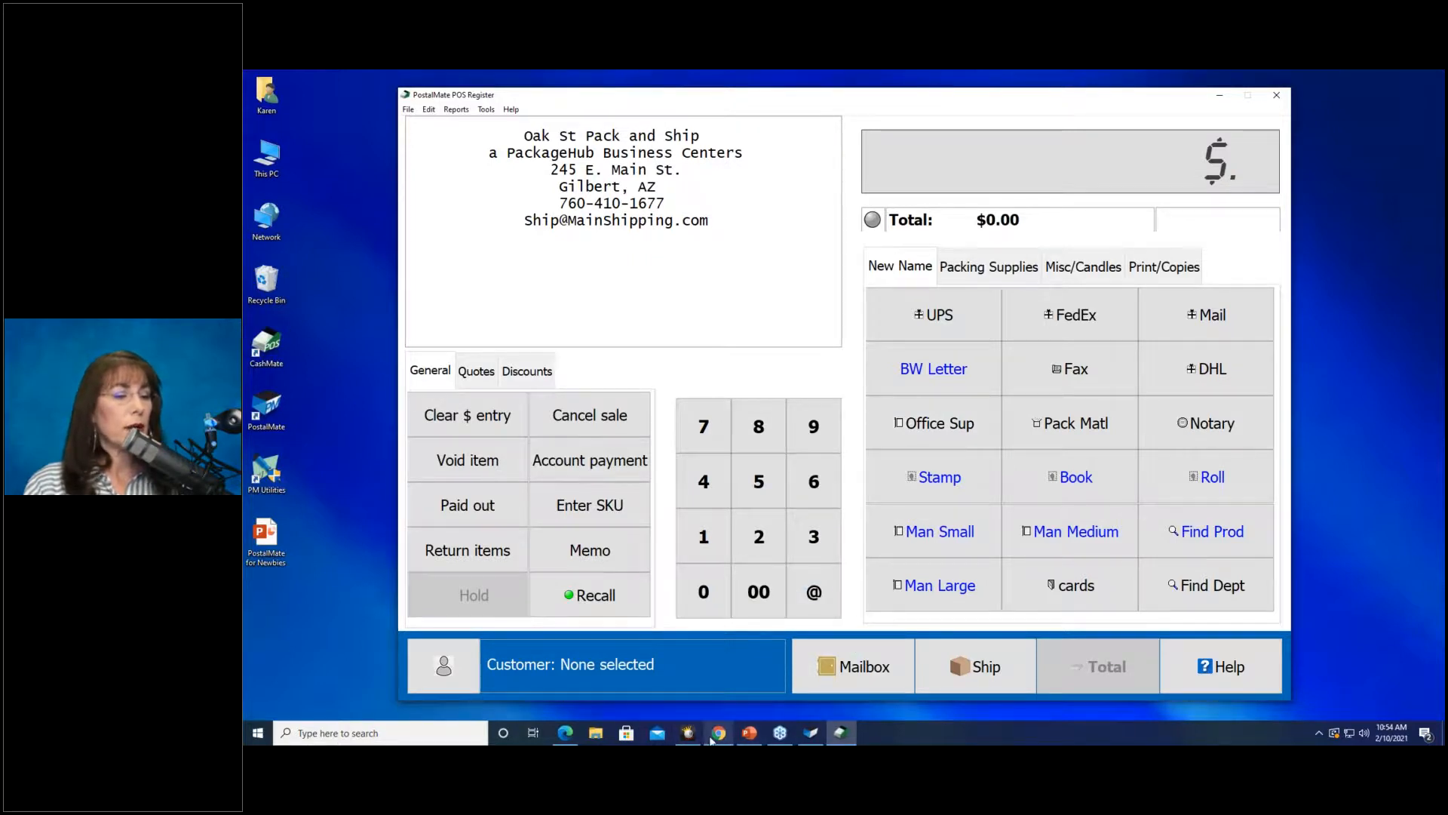
{"action": "mouse_move", "coordinate": [840, 730]}
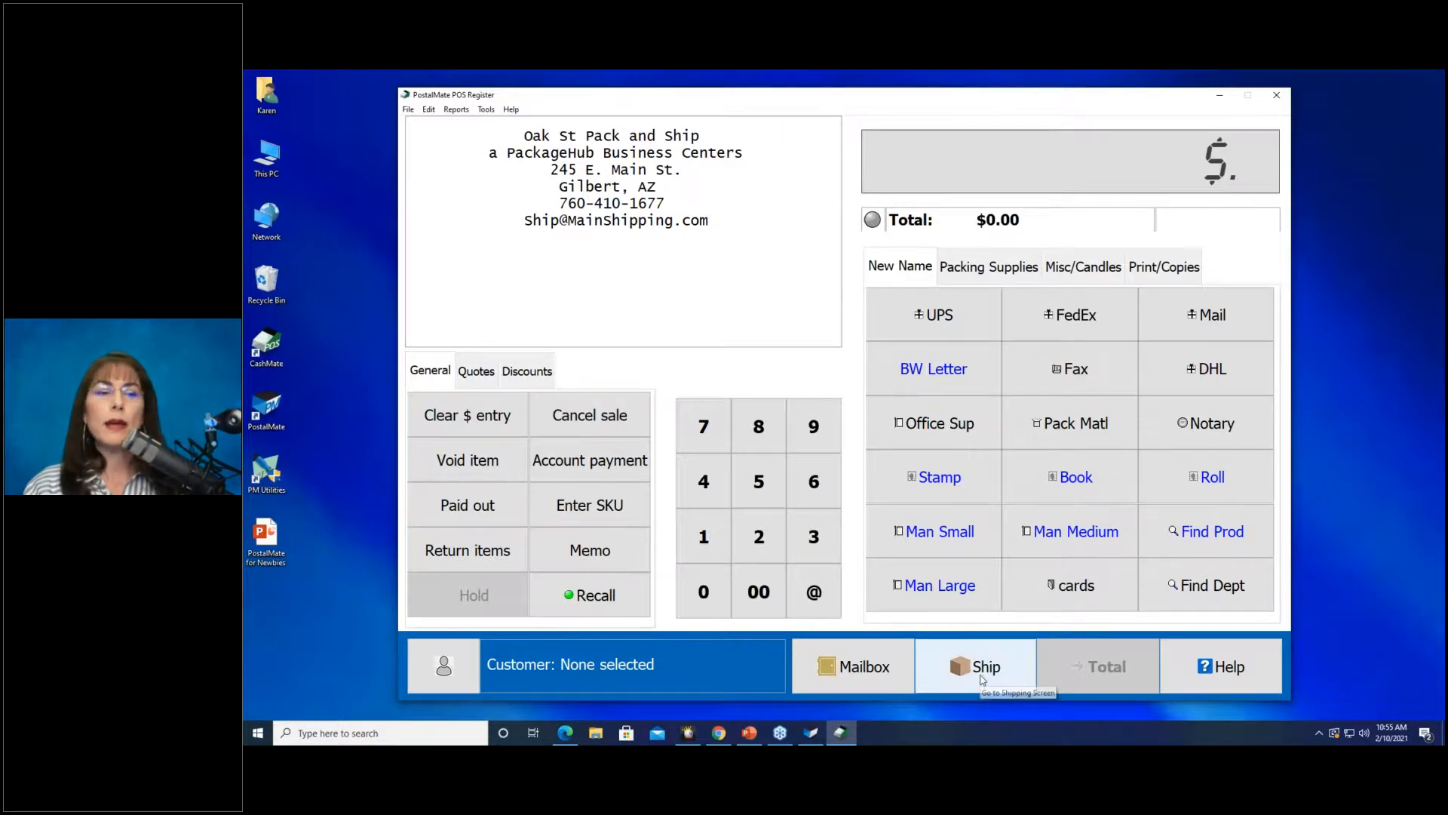
{"action": "left_click", "coordinate": [983, 675]}
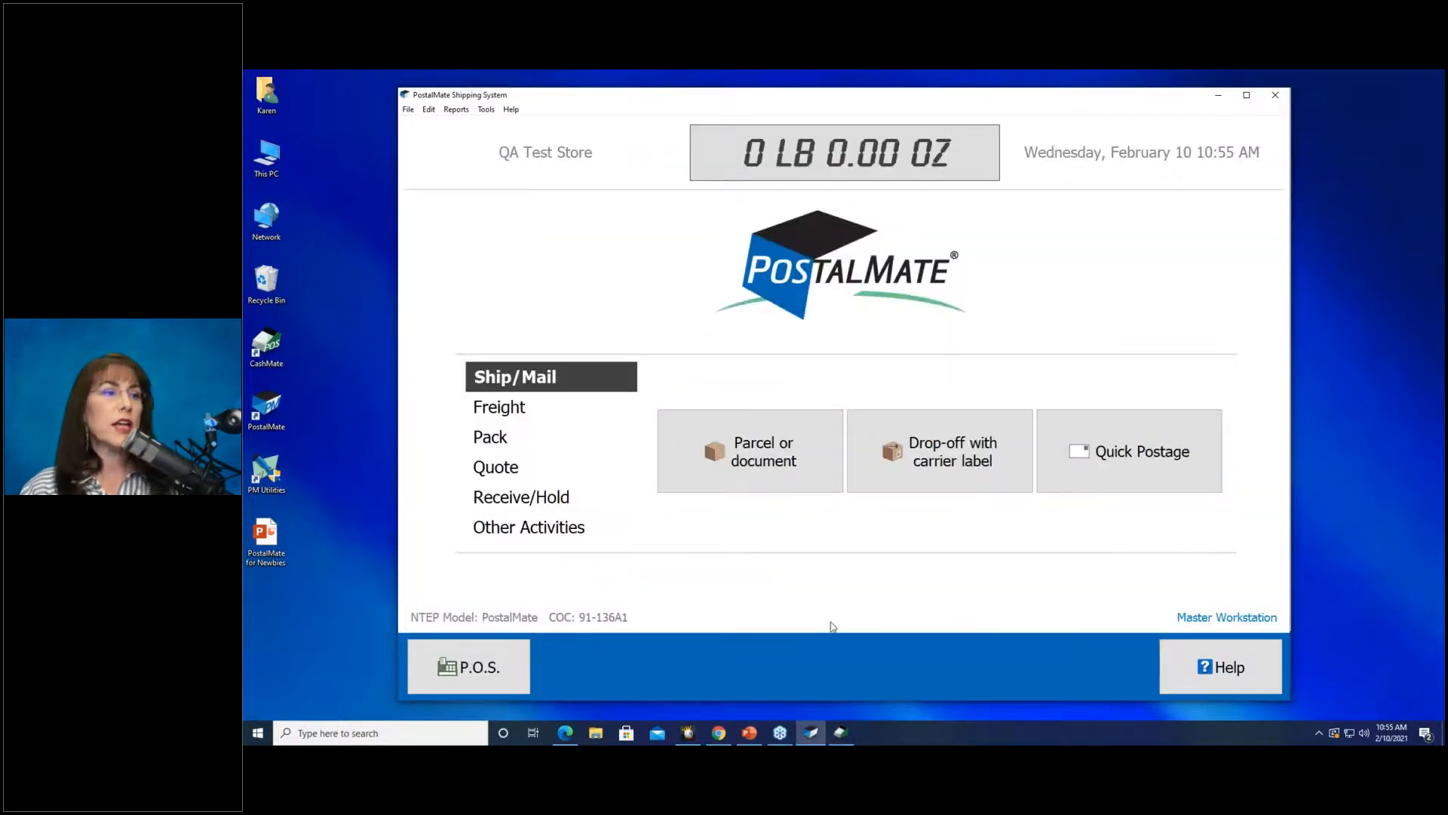
Start a Carrier Pickup from the shipping system's Other Activities list.
{"action": "left_click", "coordinate": [539, 537]}
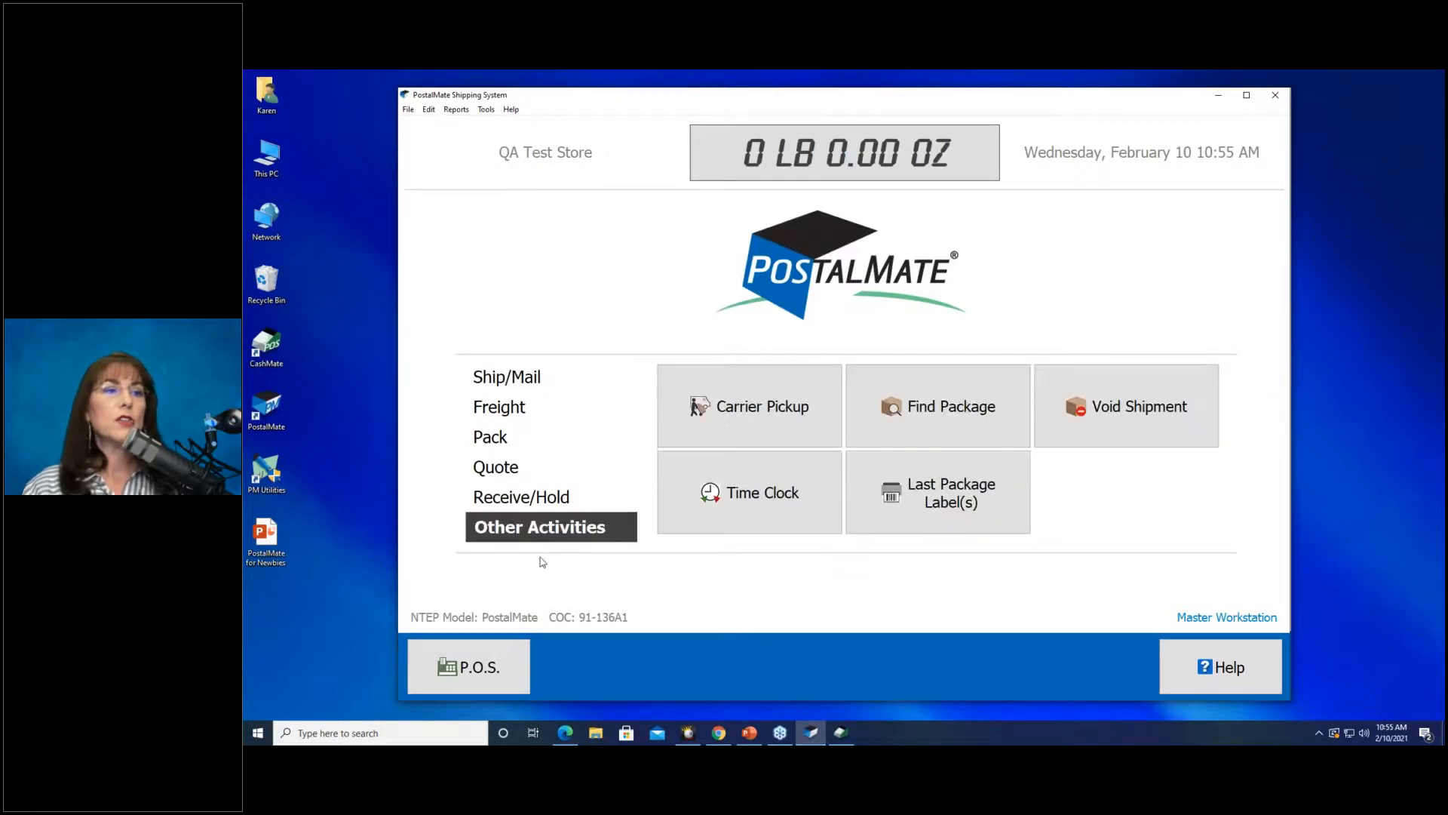
{"action": "left_click", "coordinate": [715, 424]}
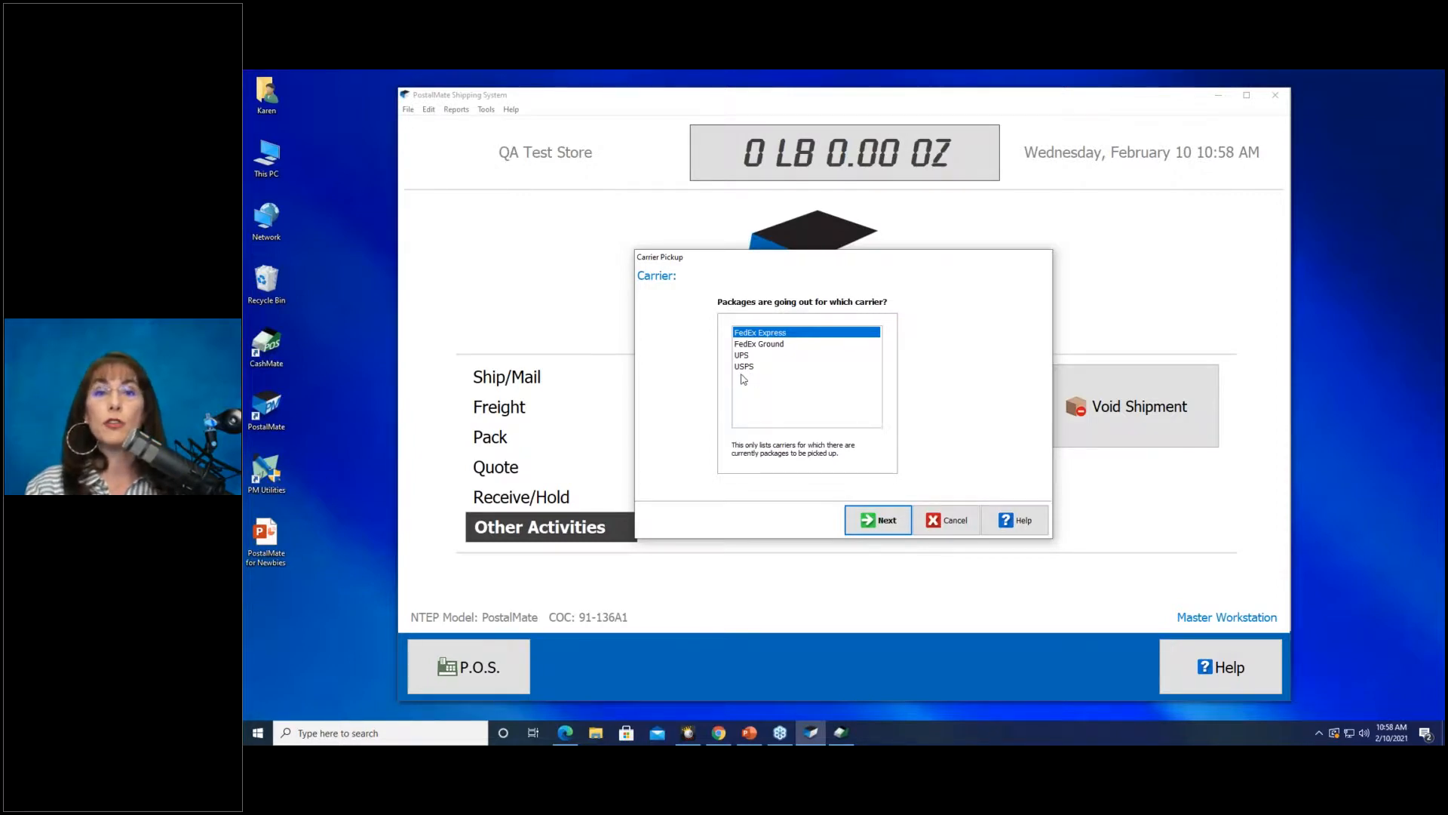
Dismiss the Carrier Pickup prompt and return to the empty POS Register.
{"action": "left_click", "coordinate": [952, 528]}
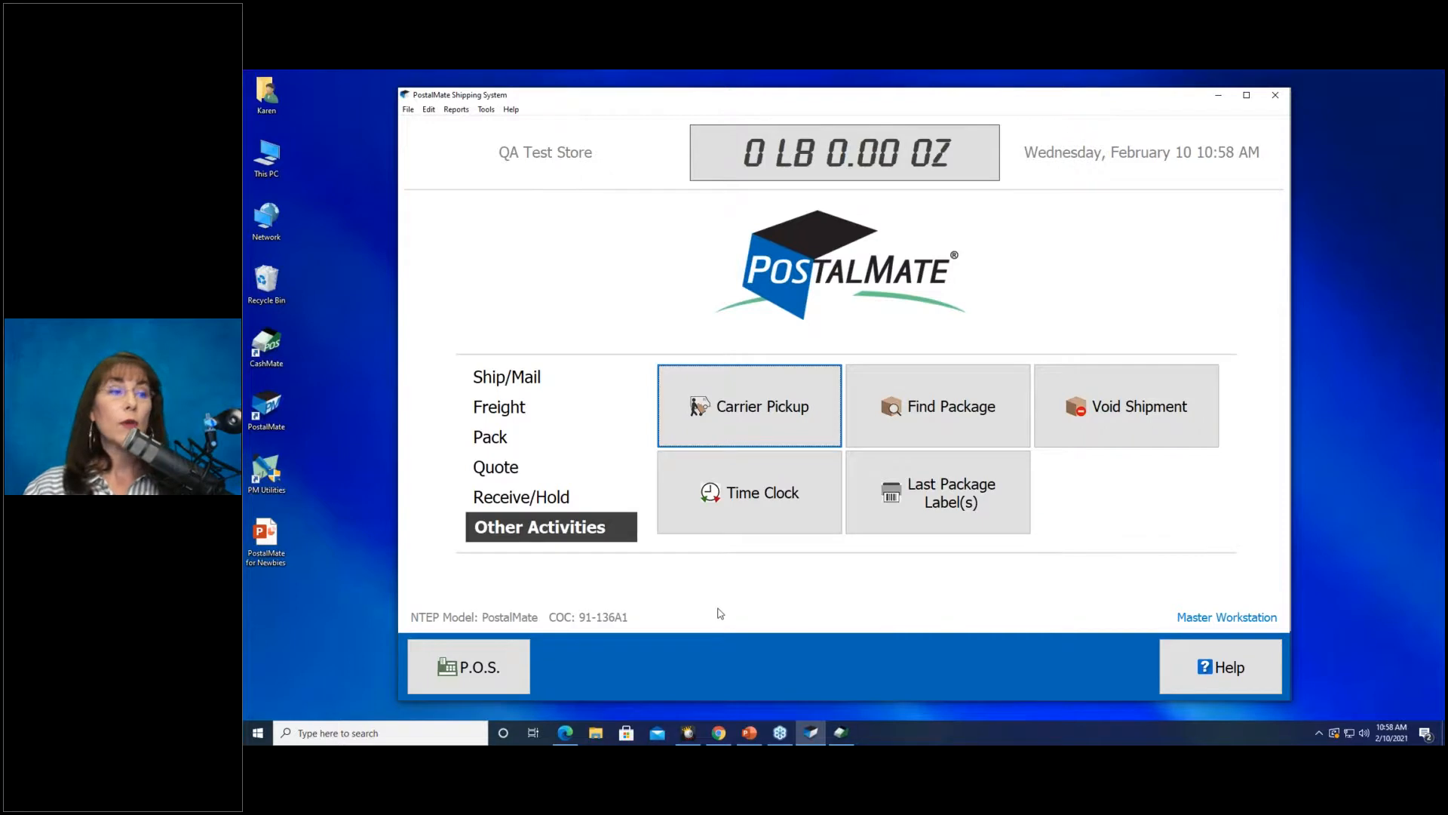
{"action": "left_click", "coordinate": [498, 668]}
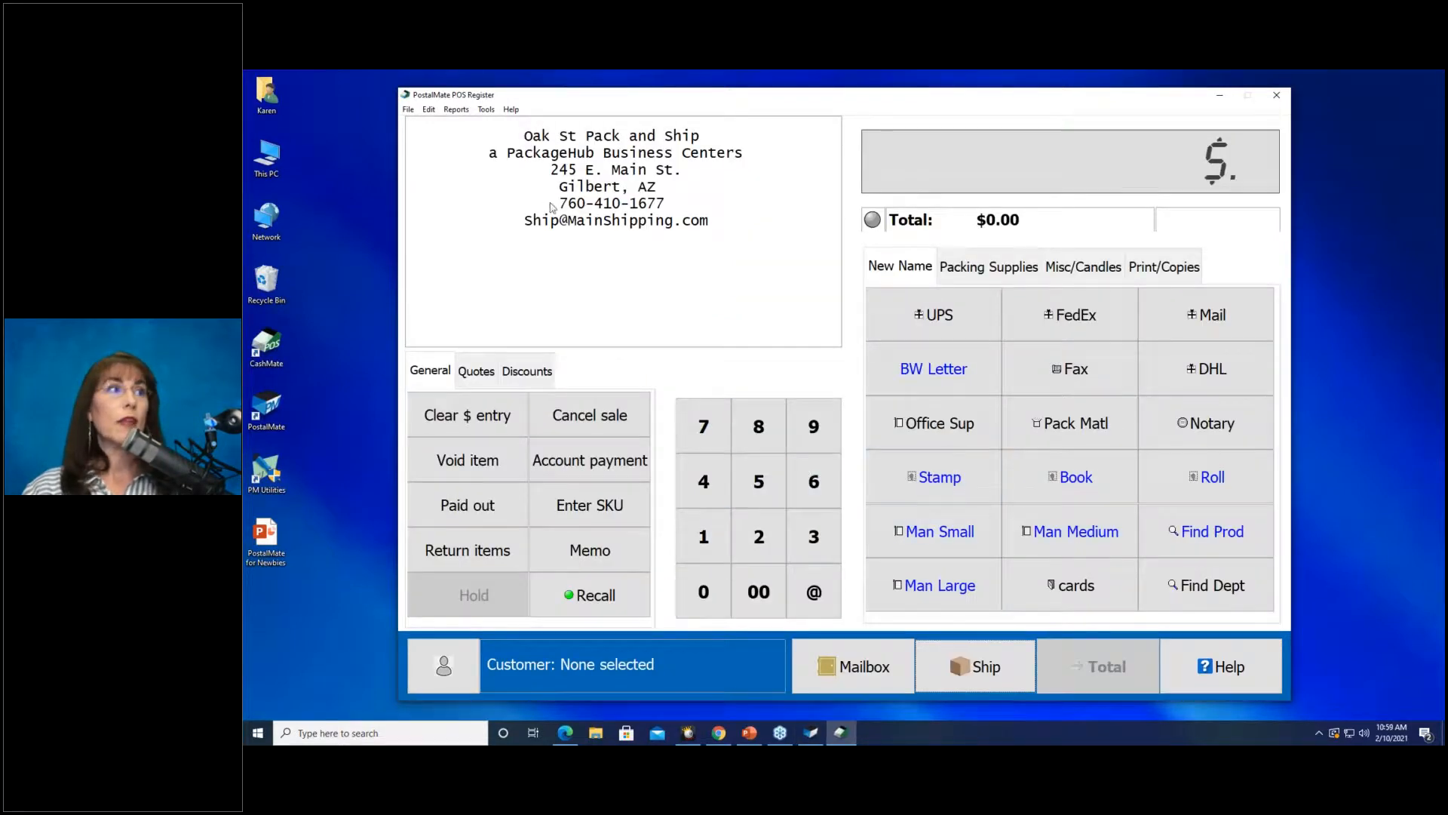
Begin Close Register Day with 100.00 cash counted and open the Reconcile Cash count.
{"action": "left_click", "coordinate": [409, 109]}
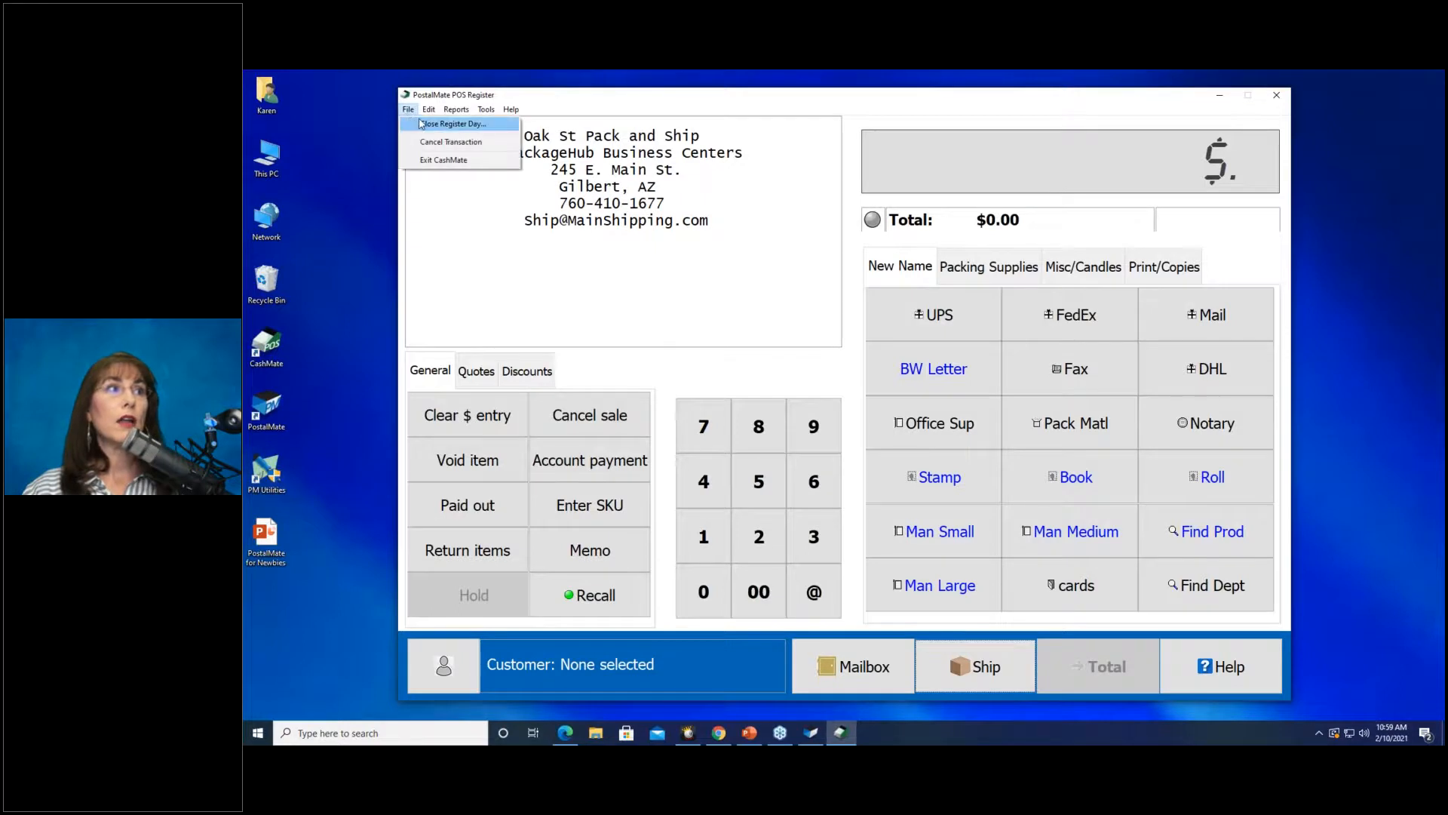
{"action": "left_click", "coordinate": [433, 123]}
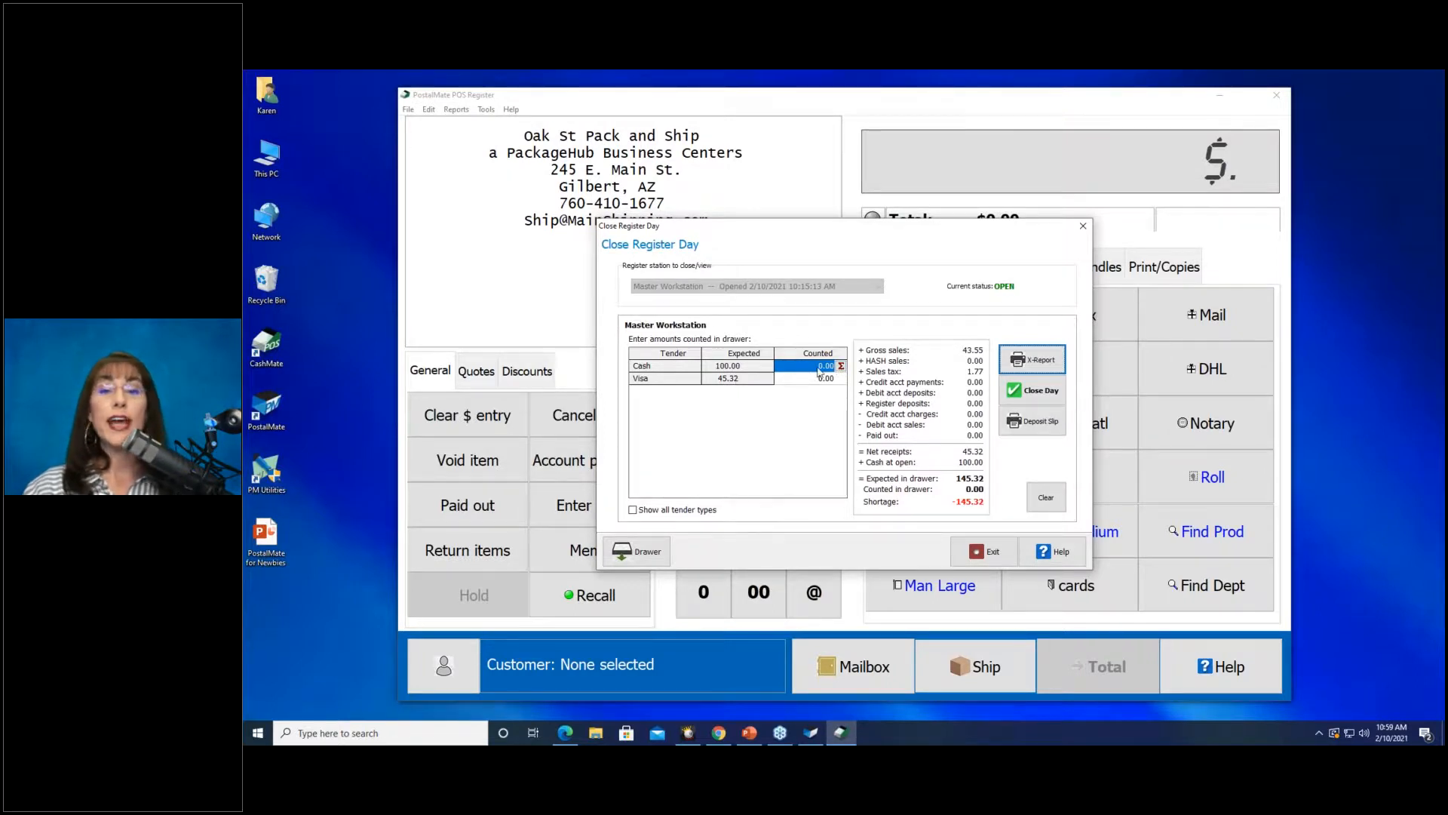
{"action": "type", "text": "1"}
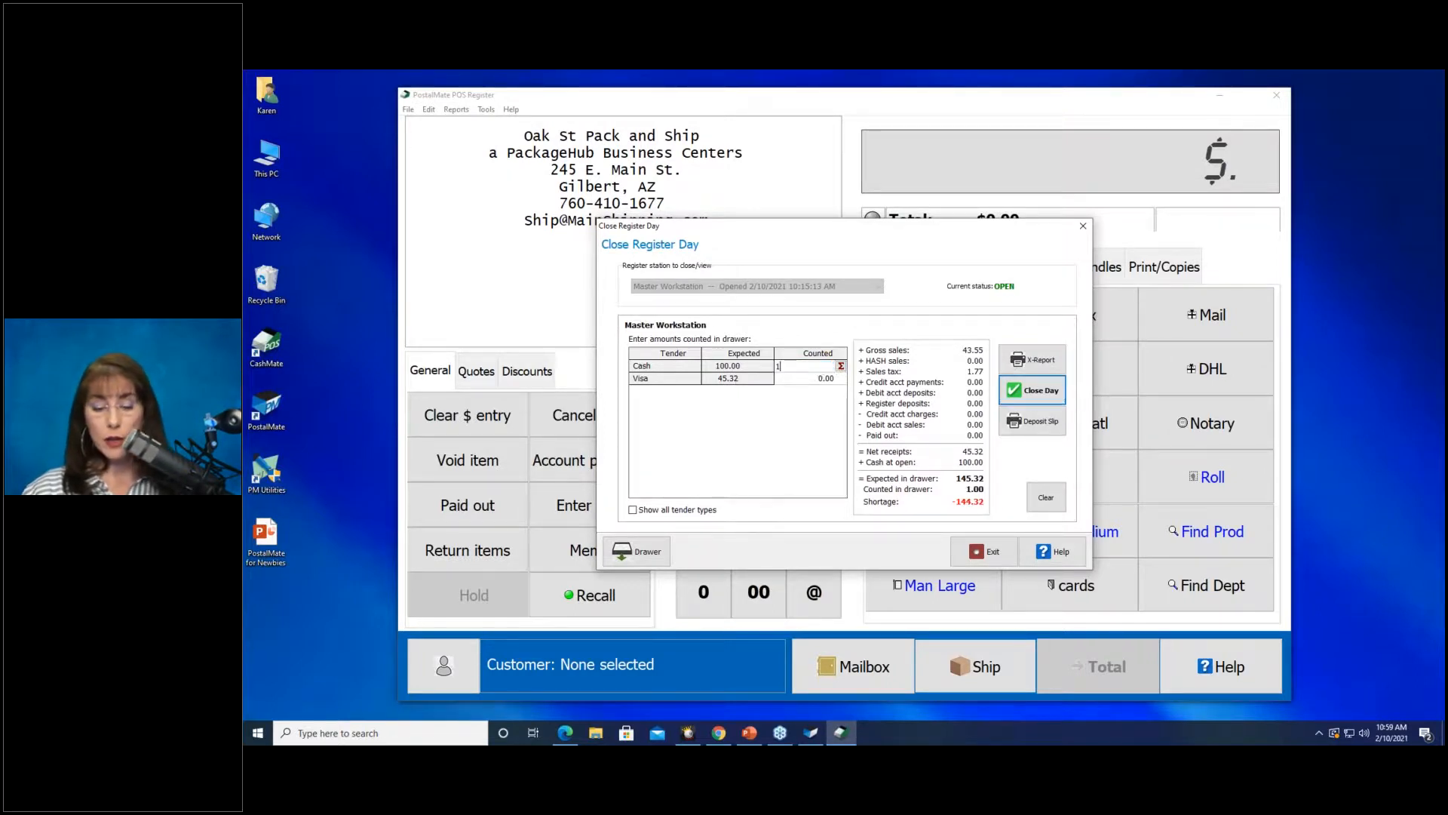
{"action": "type", "text": "00.00"}
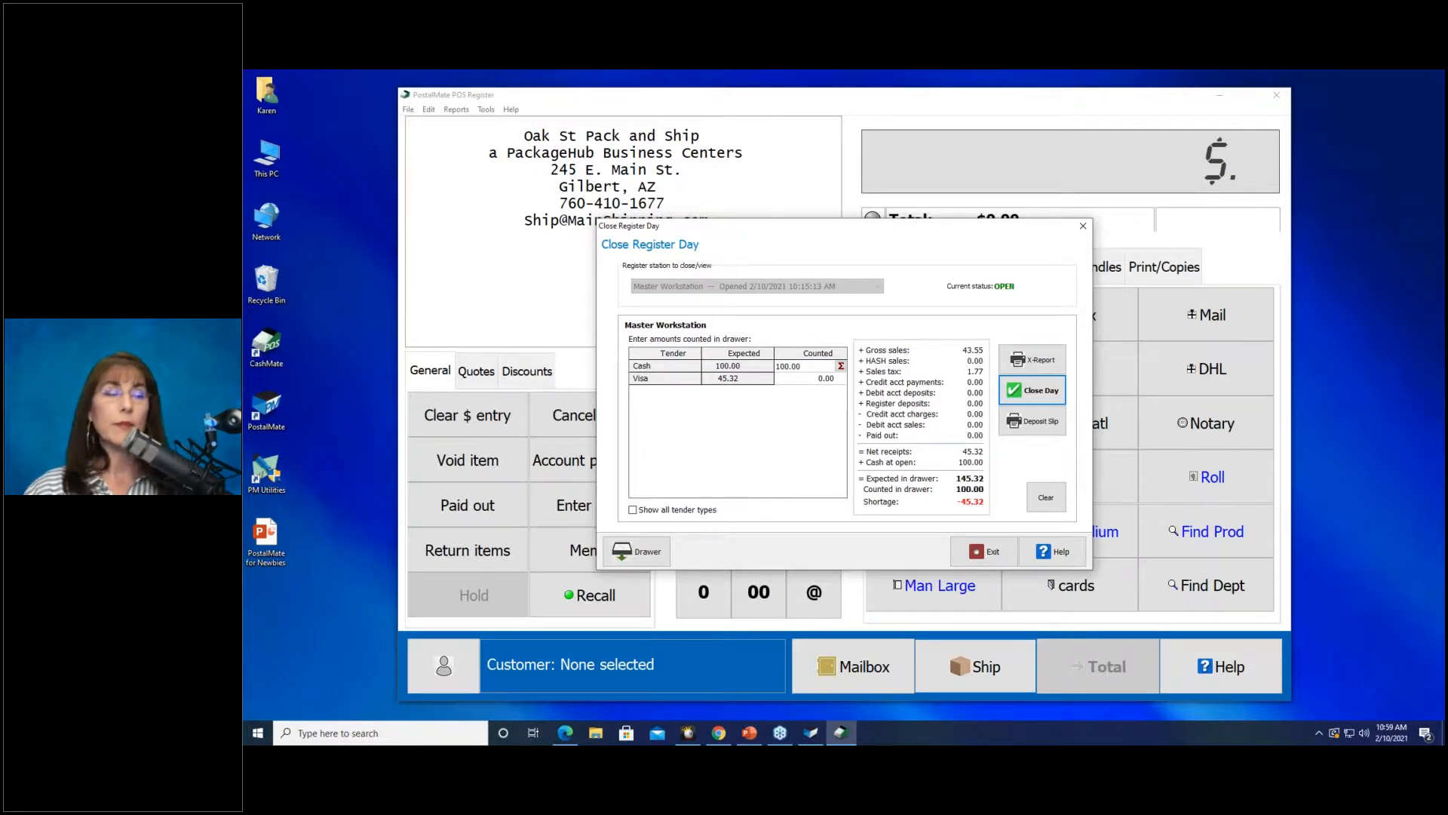
{"action": "left_click", "coordinate": [842, 367]}
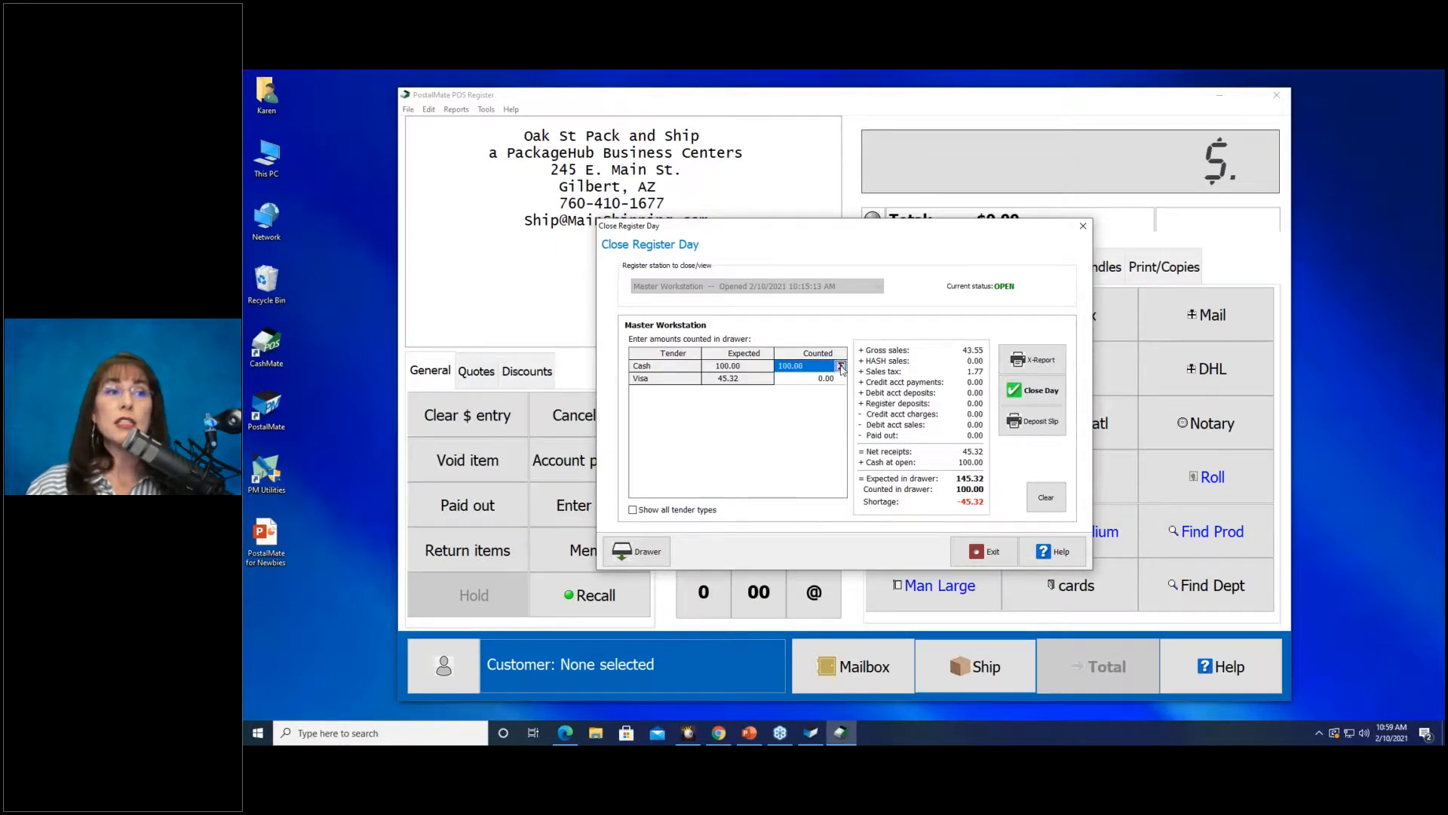
{"action": "left_click", "coordinate": [774, 332]}
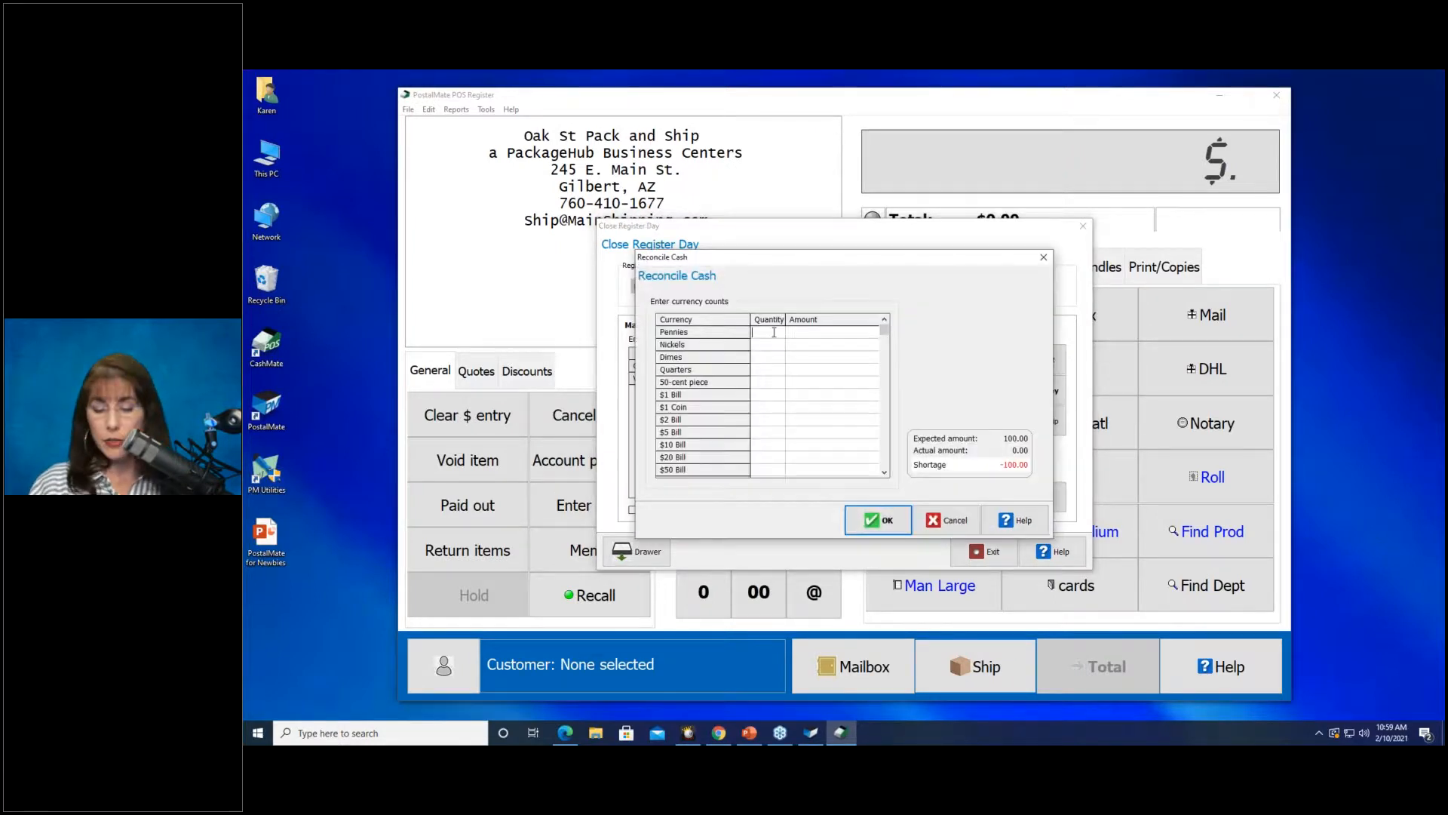
Count the coins: 25 pennies, 5 nickels, 15 dimes and 4 quarters.
{"action": "type", "text": "25"}
{"action": "key", "text": "Down"}
{"action": "type", "text": "5"}
{"action": "key", "text": "Down"}
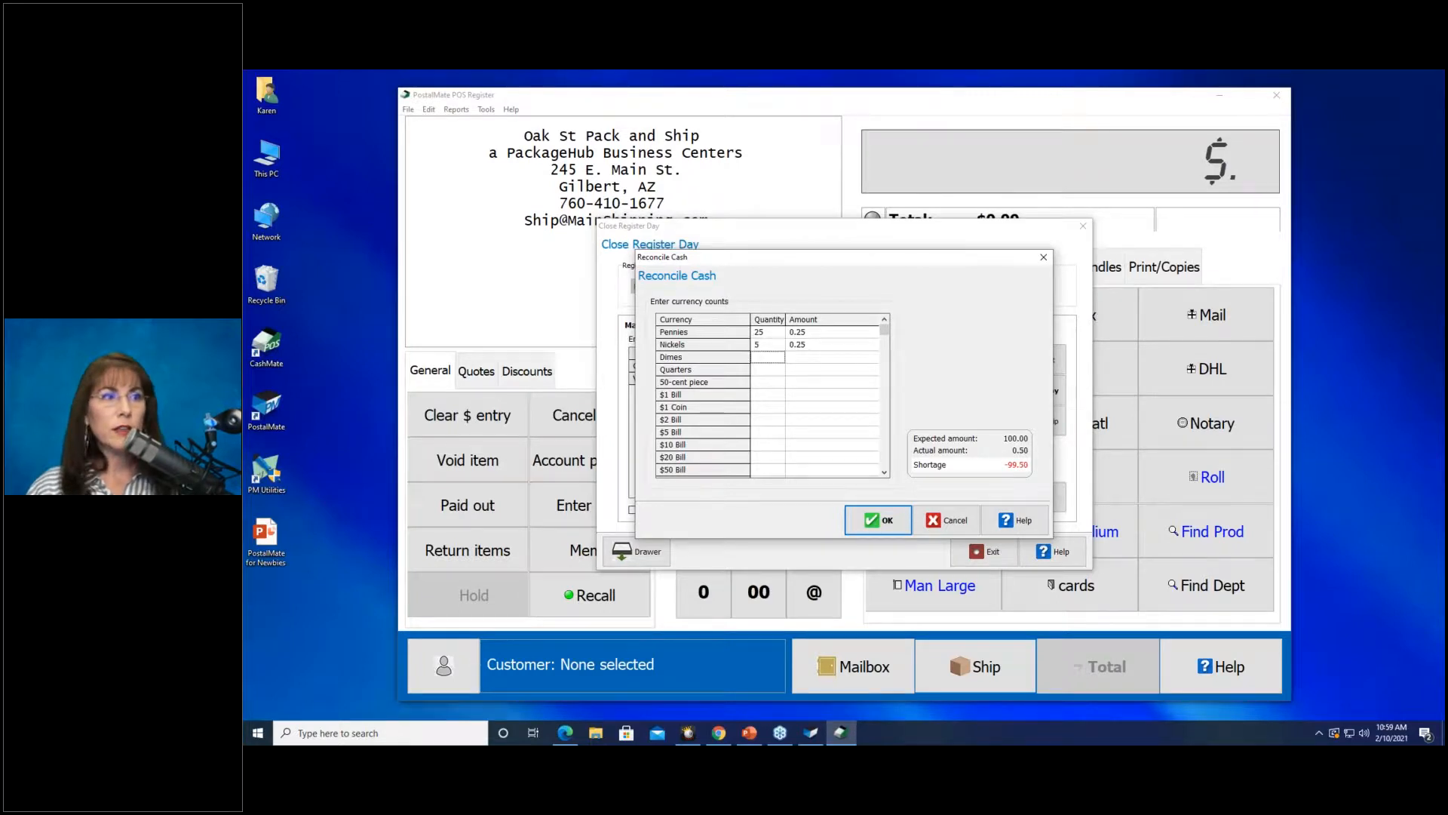
{"action": "type", "text": "15"}
{"action": "key", "text": "Down"}
{"action": "type", "text": "4"}
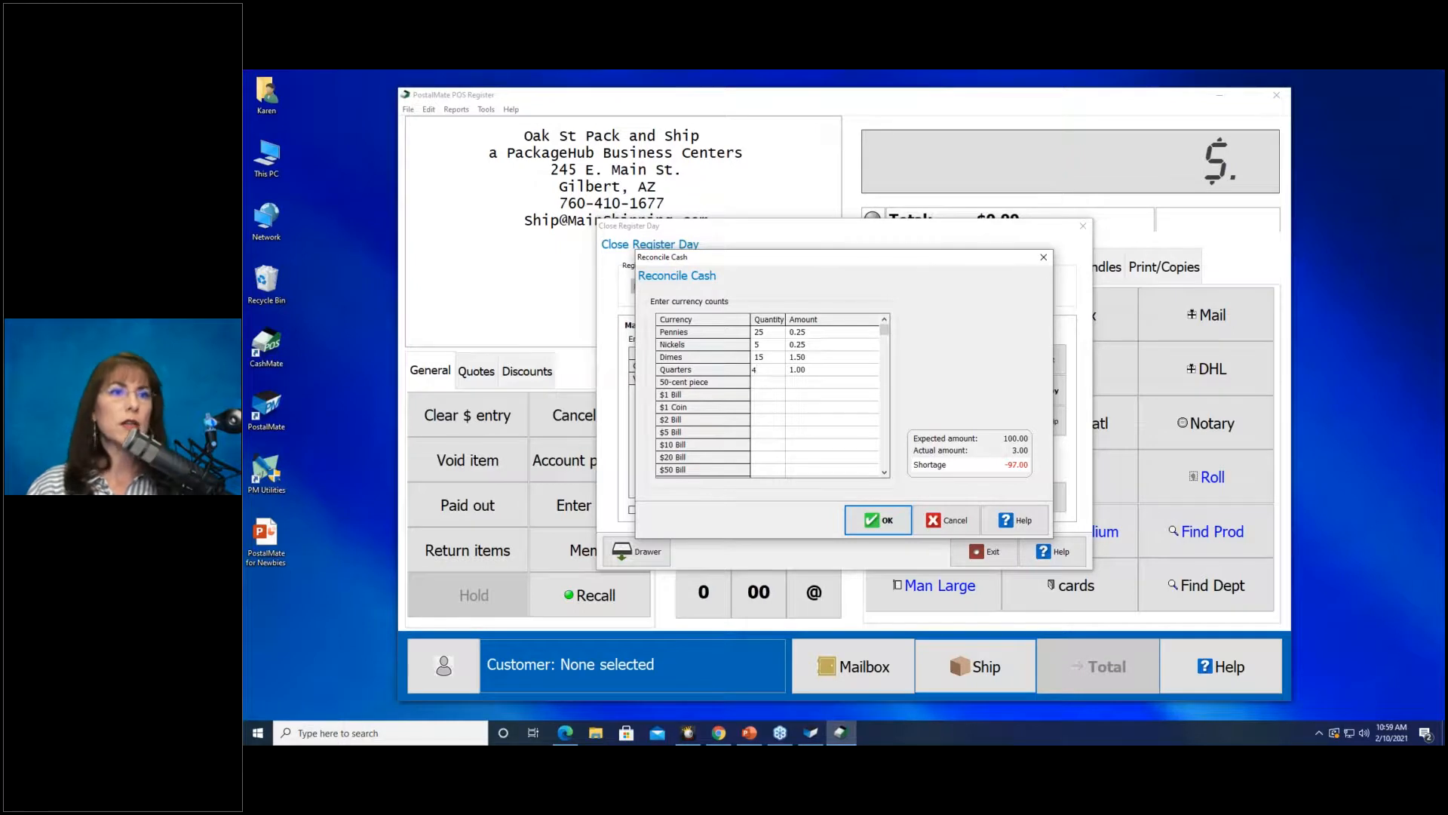
{"action": "key", "text": "Down"}
{"action": "key", "text": "Down"}
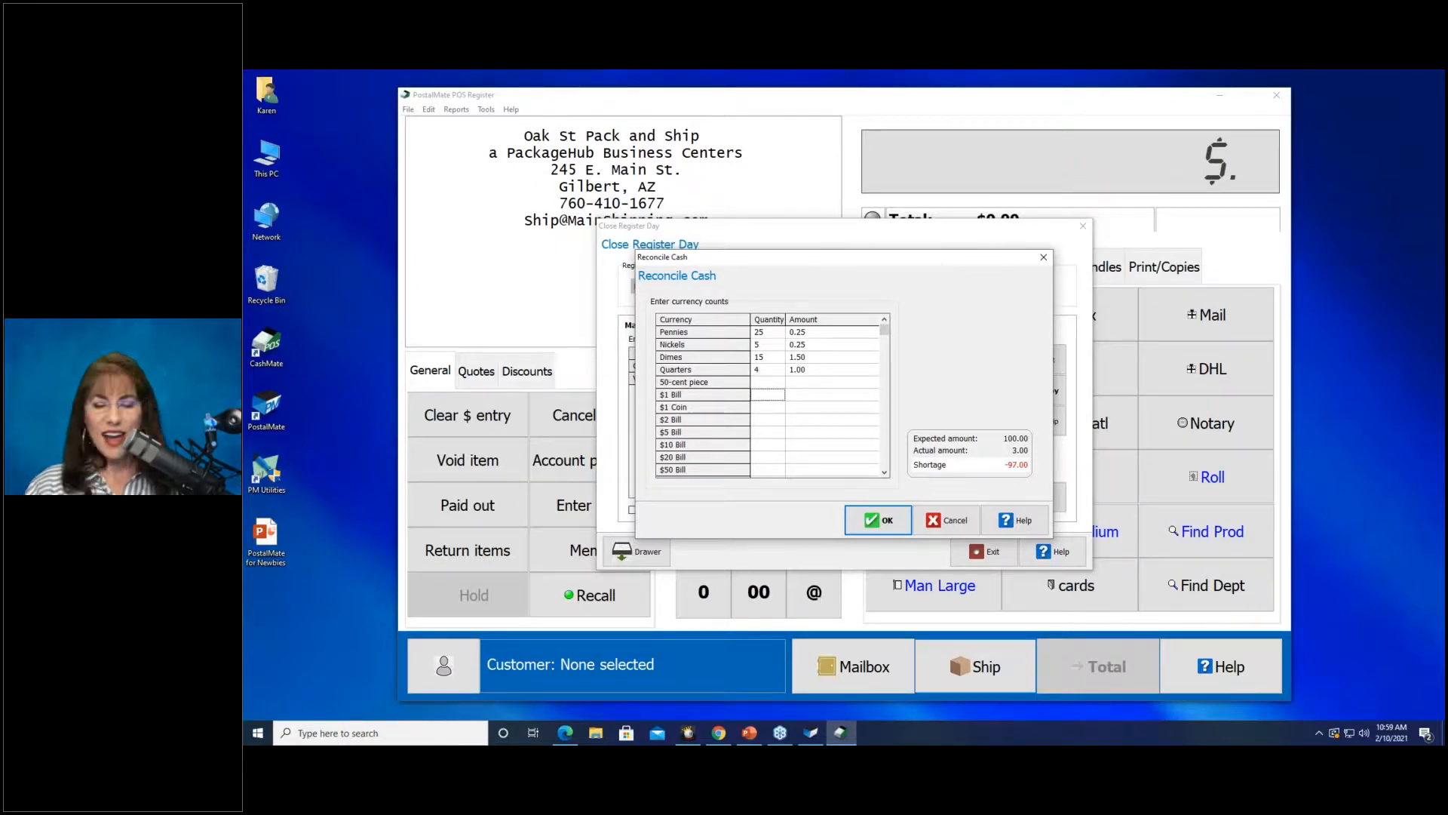
Count 7 $1, 6 $5 and 6 $10 bills and accept the 100.00 total.
{"action": "type", "text": "7"}
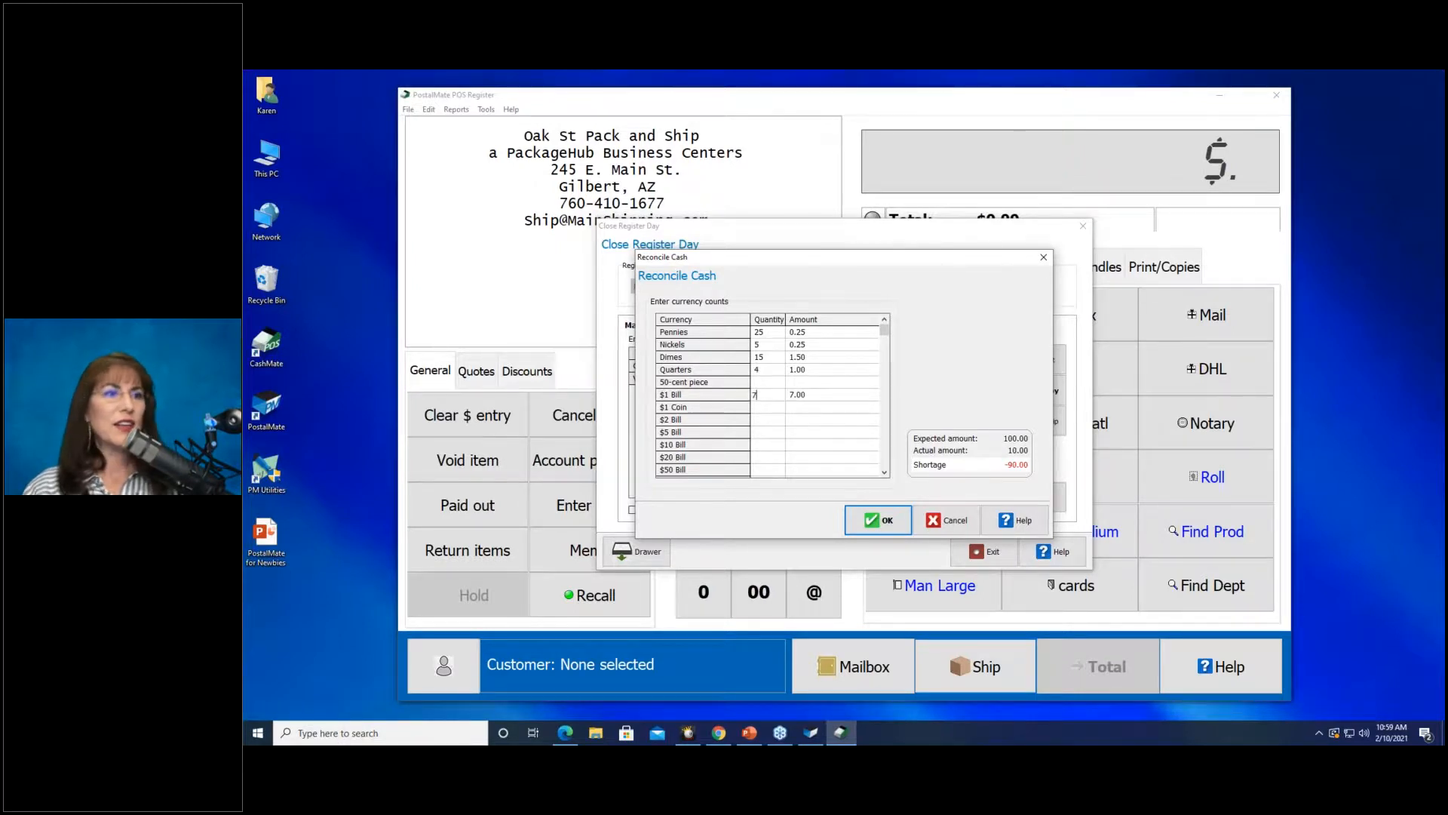
{"action": "key", "text": "Down"}
{"action": "key", "text": "Down"}
{"action": "key", "text": "Down"}
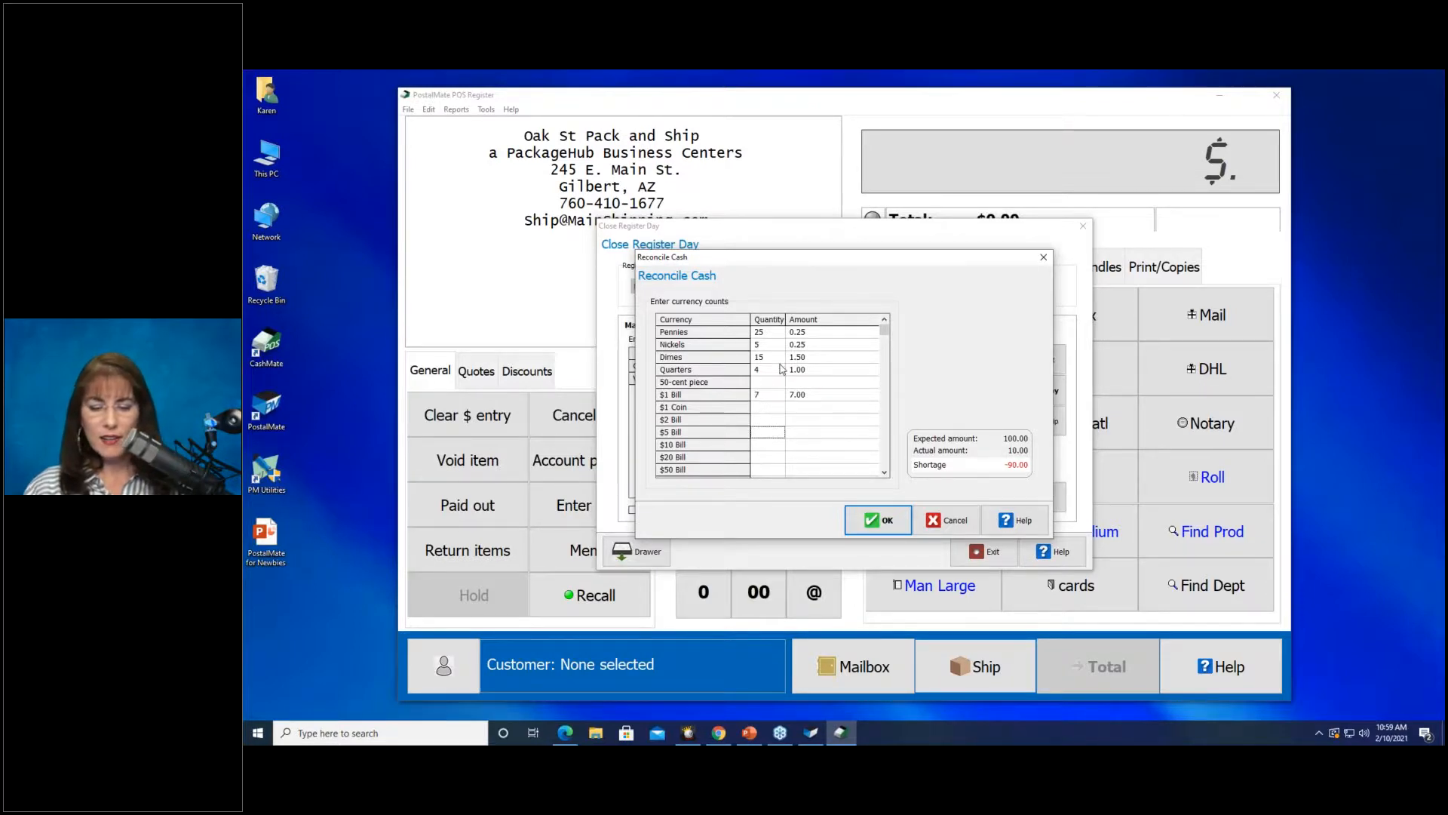
{"action": "type", "text": "5"}
{"action": "key", "text": "BackSpace"}
{"action": "type", "text": "6"}
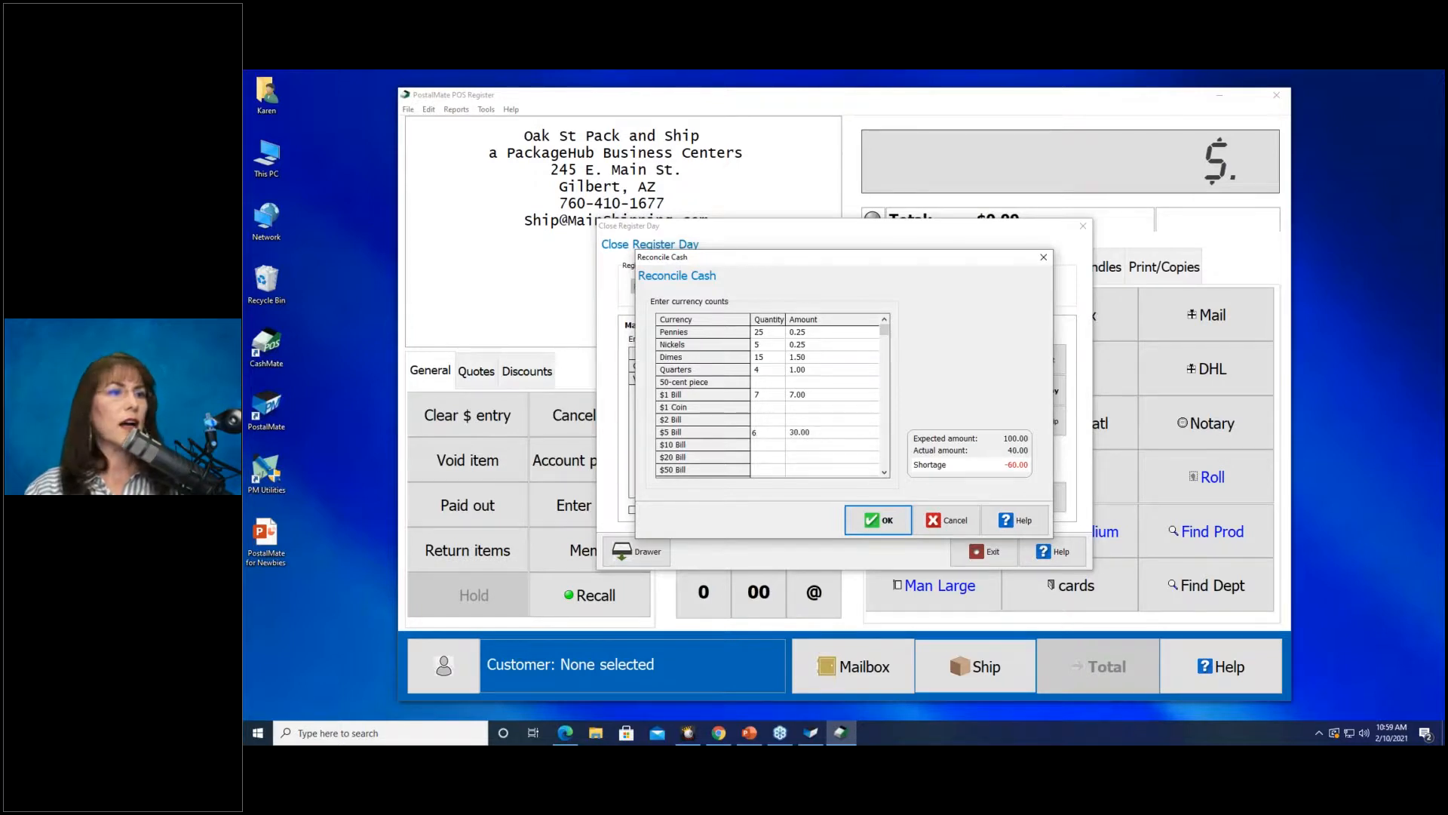
{"action": "left_click", "coordinate": [768, 445]}
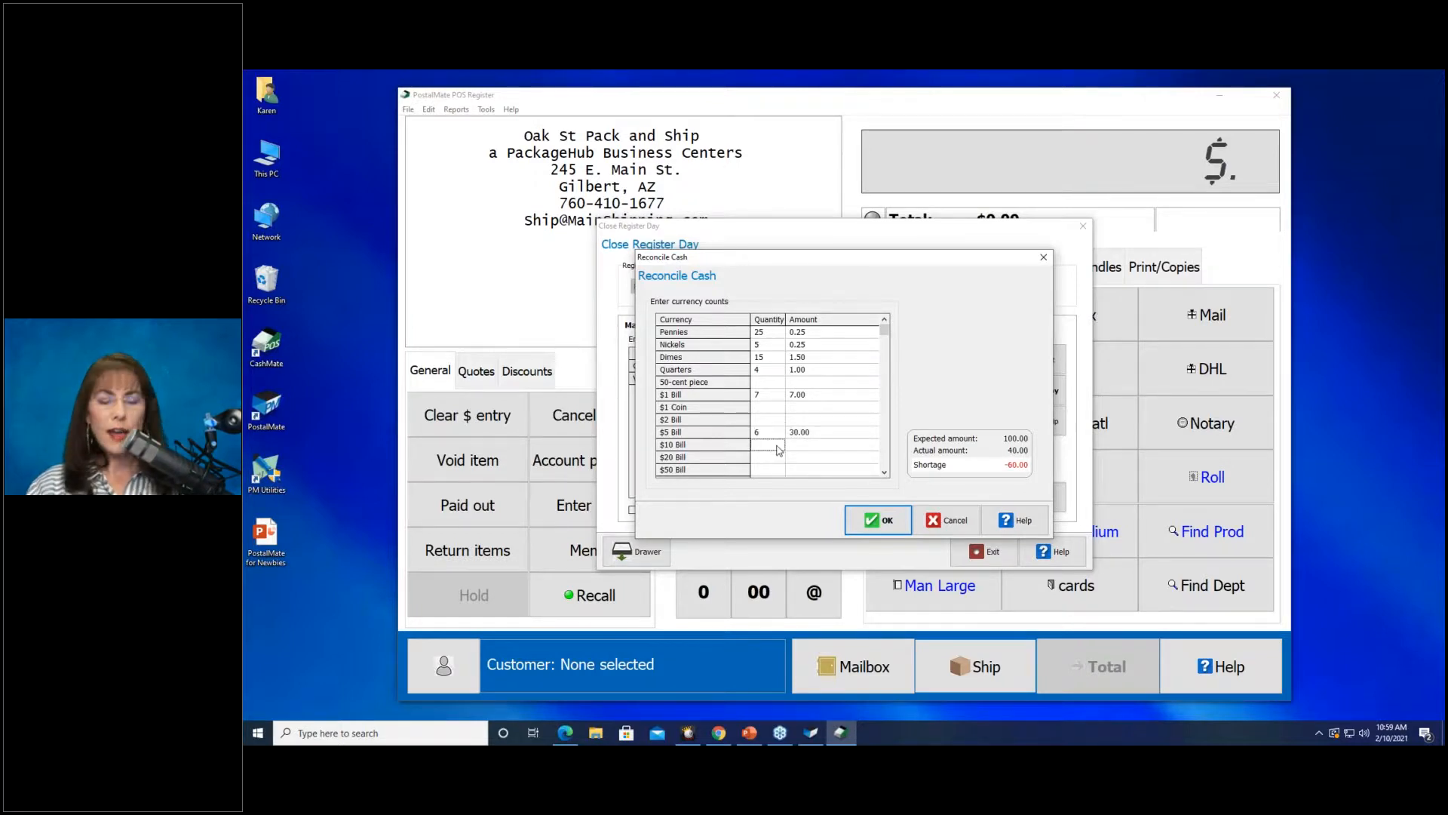
{"action": "type", "text": "10"}
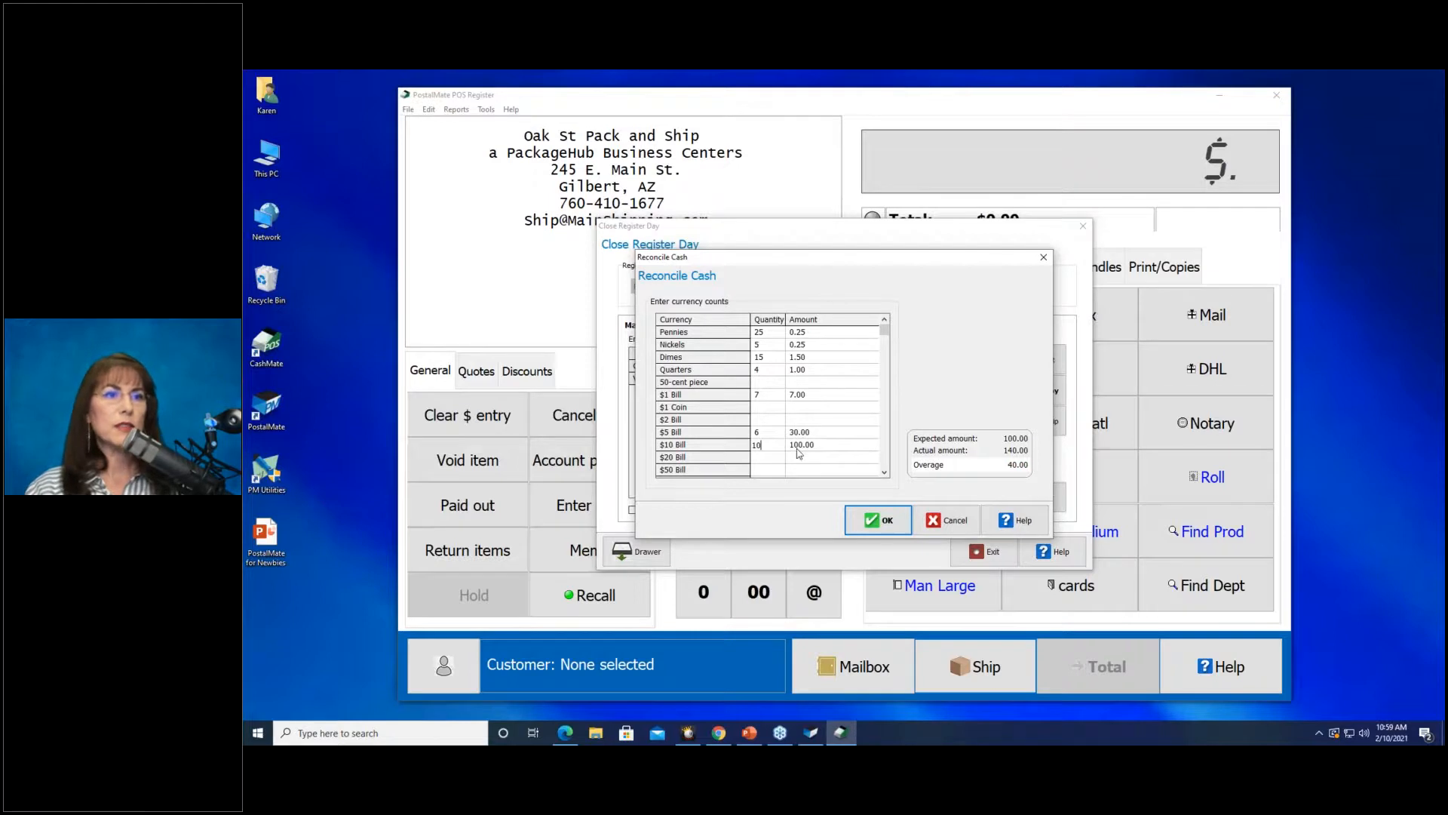
{"action": "key", "text": "BackSpace"}
{"action": "key", "text": "BackSpace"}
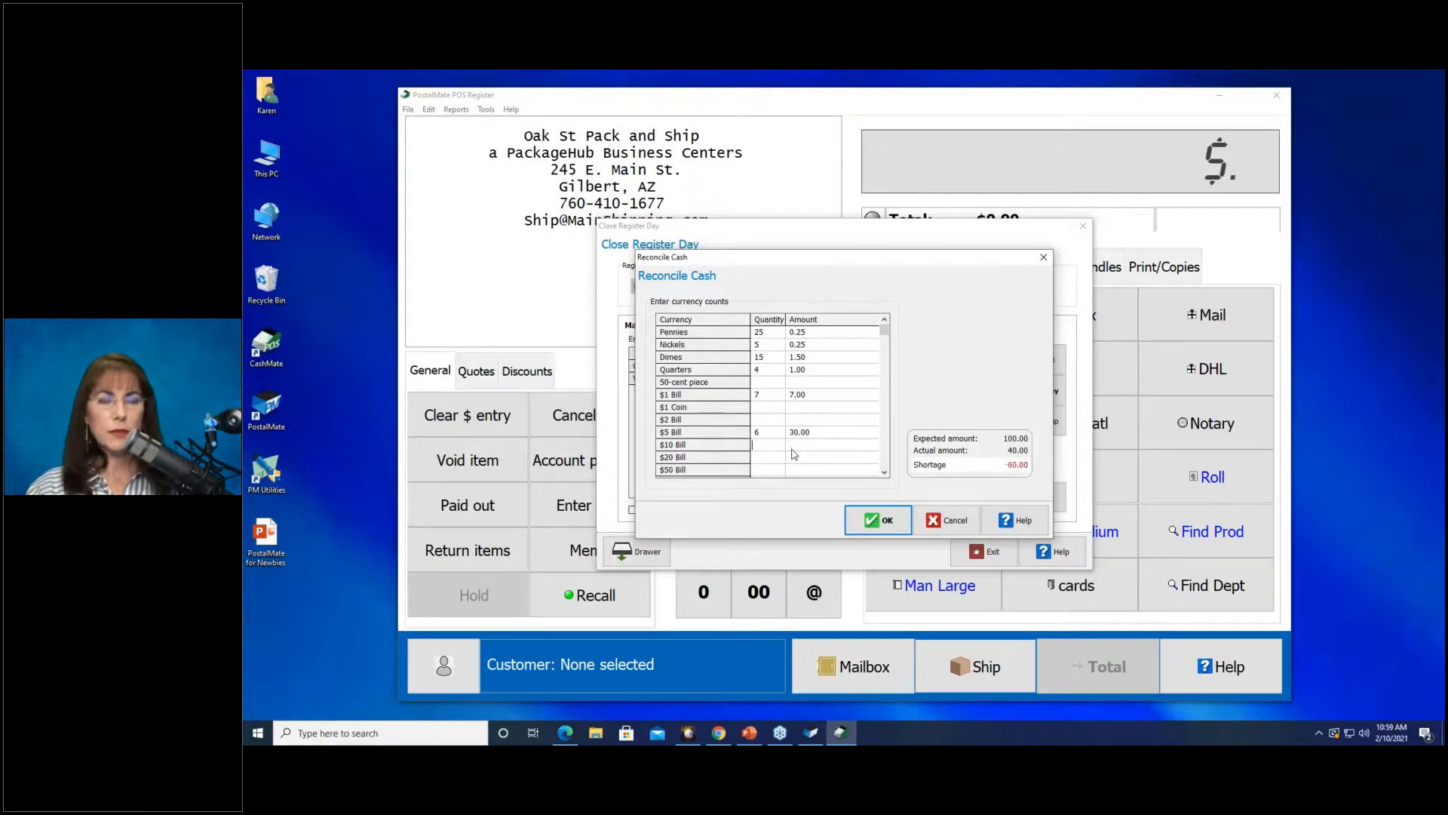
{"action": "type", "text": "6"}
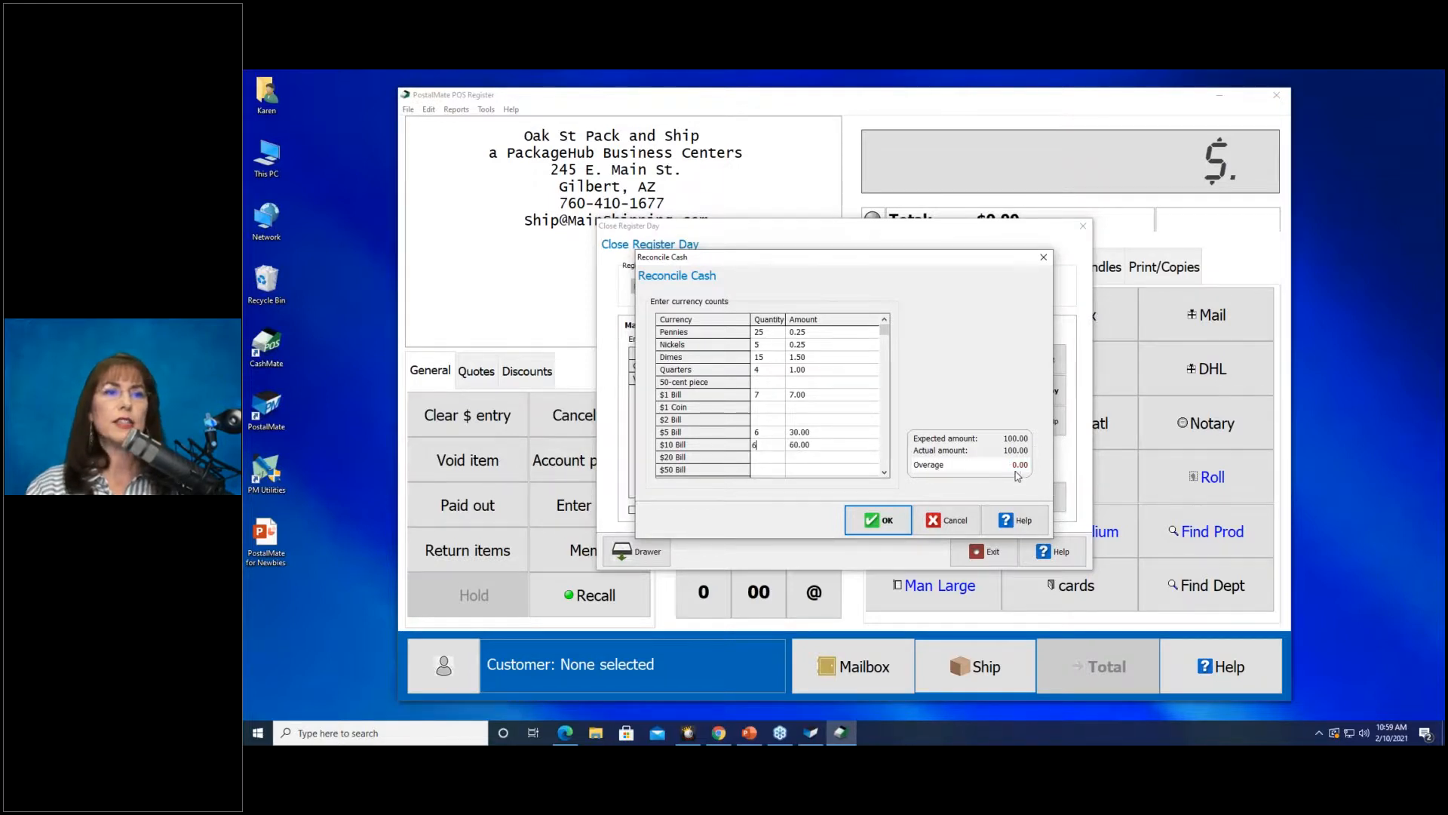
{"action": "left_click", "coordinate": [876, 521]}
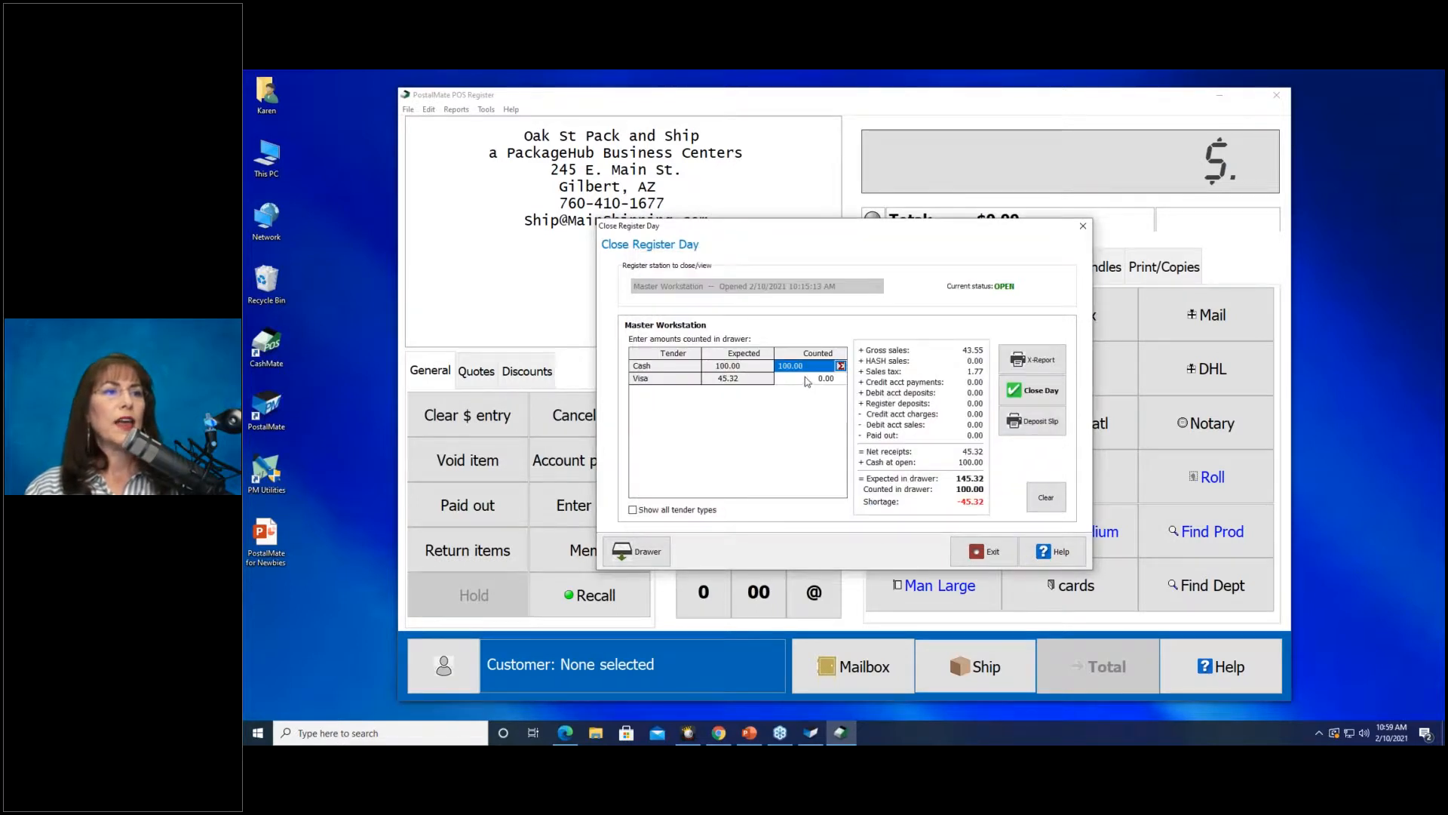
Reconcile Visa by marking the $45.32 transaction, bringing Visa counted to 45.32.
{"action": "left_click", "coordinate": [808, 381]}
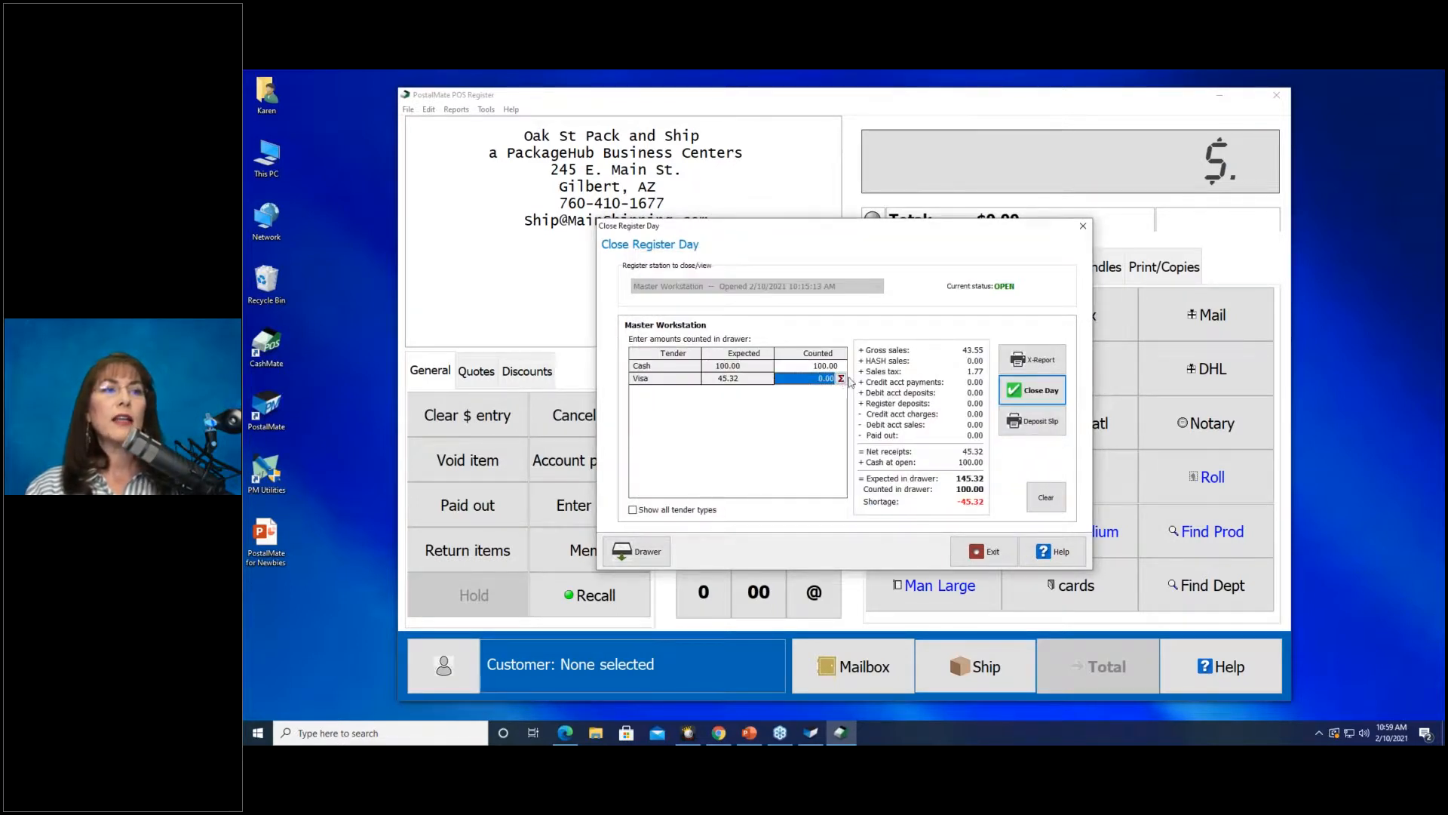
{"action": "left_click", "coordinate": [842, 382]}
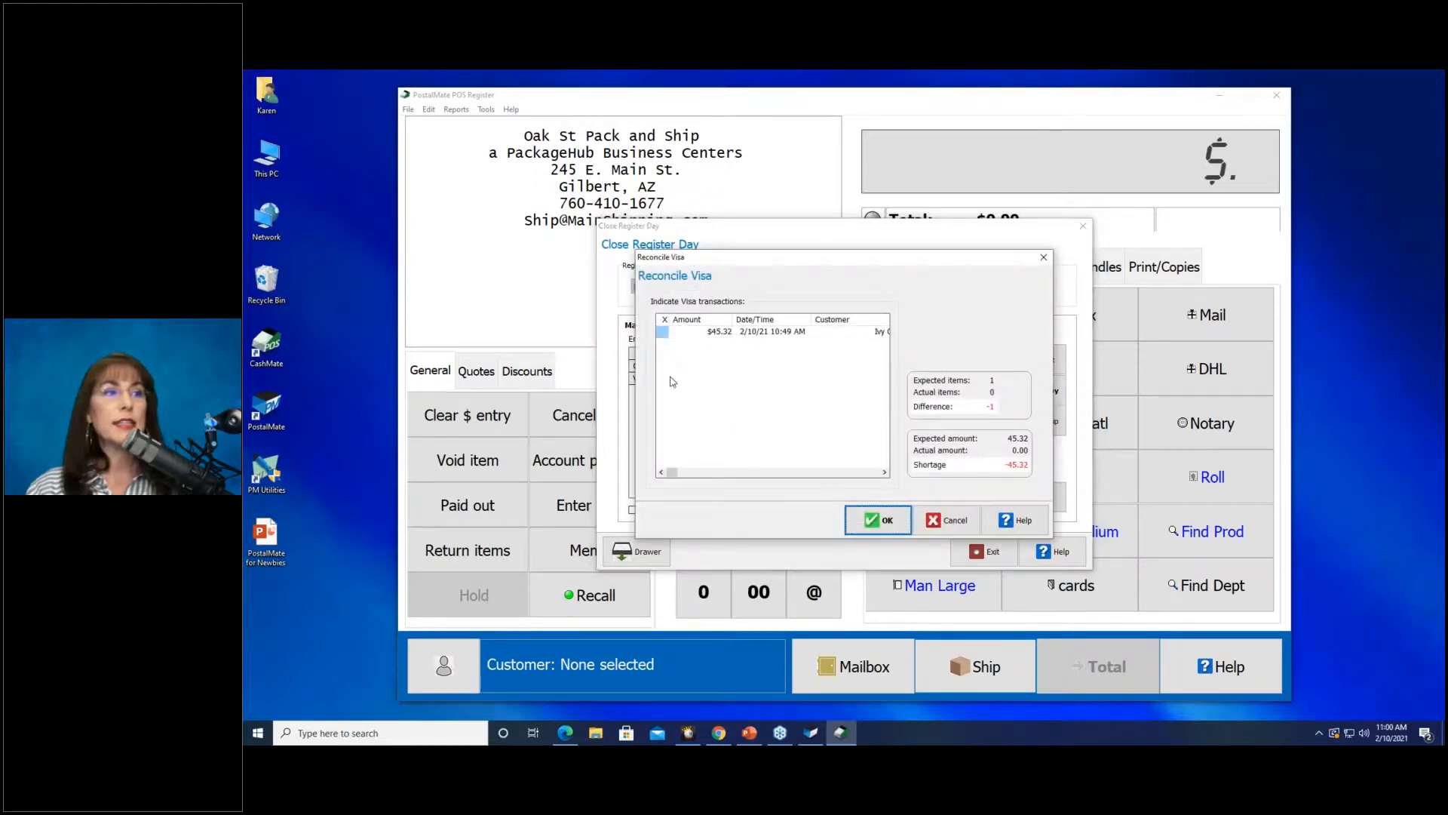
{"action": "left_click", "coordinate": [664, 333]}
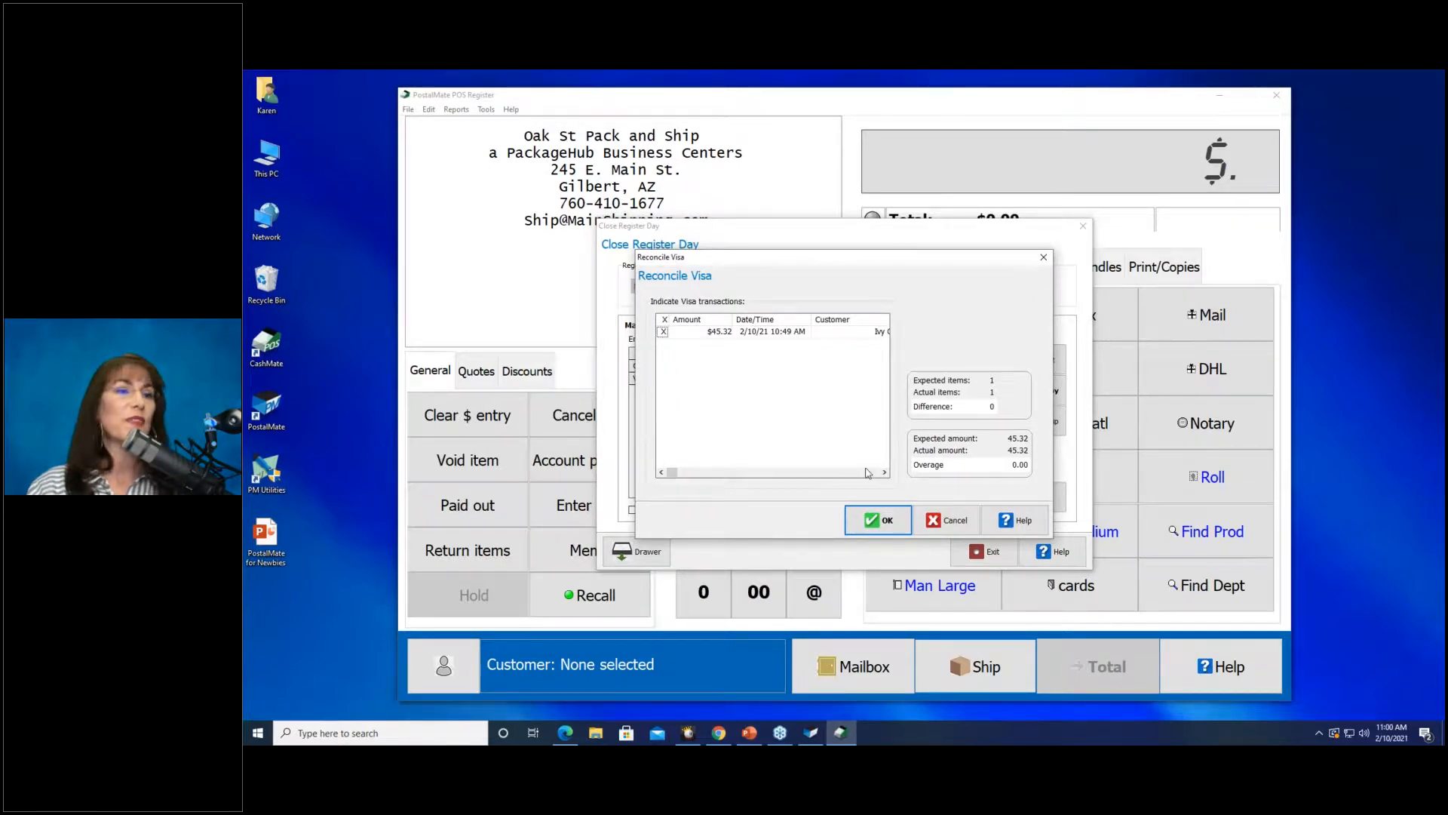
{"action": "left_click", "coordinate": [851, 520]}
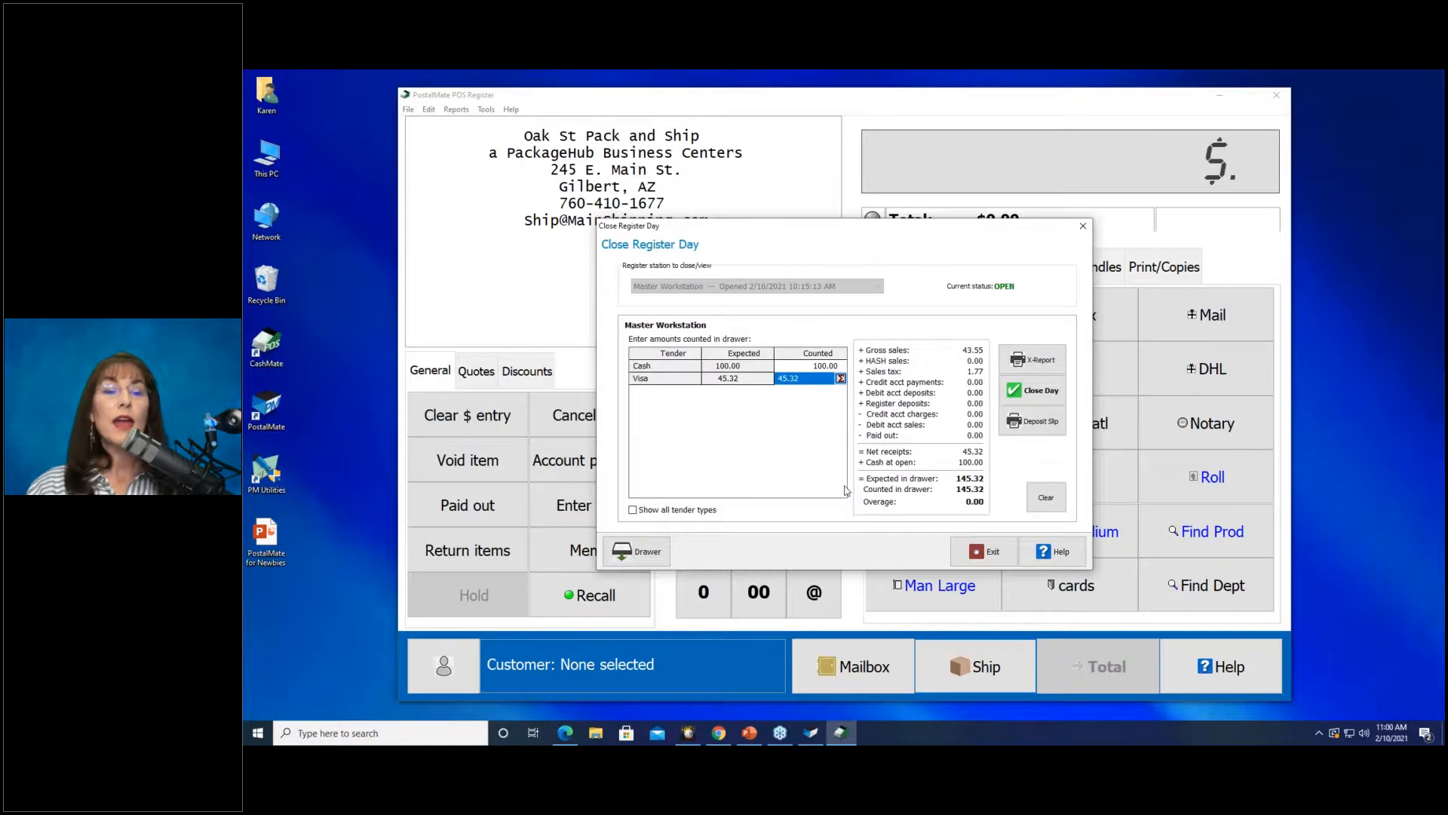
Close the register day, printing the X-Report, and exit the summary.
{"action": "left_click", "coordinate": [1027, 403]}
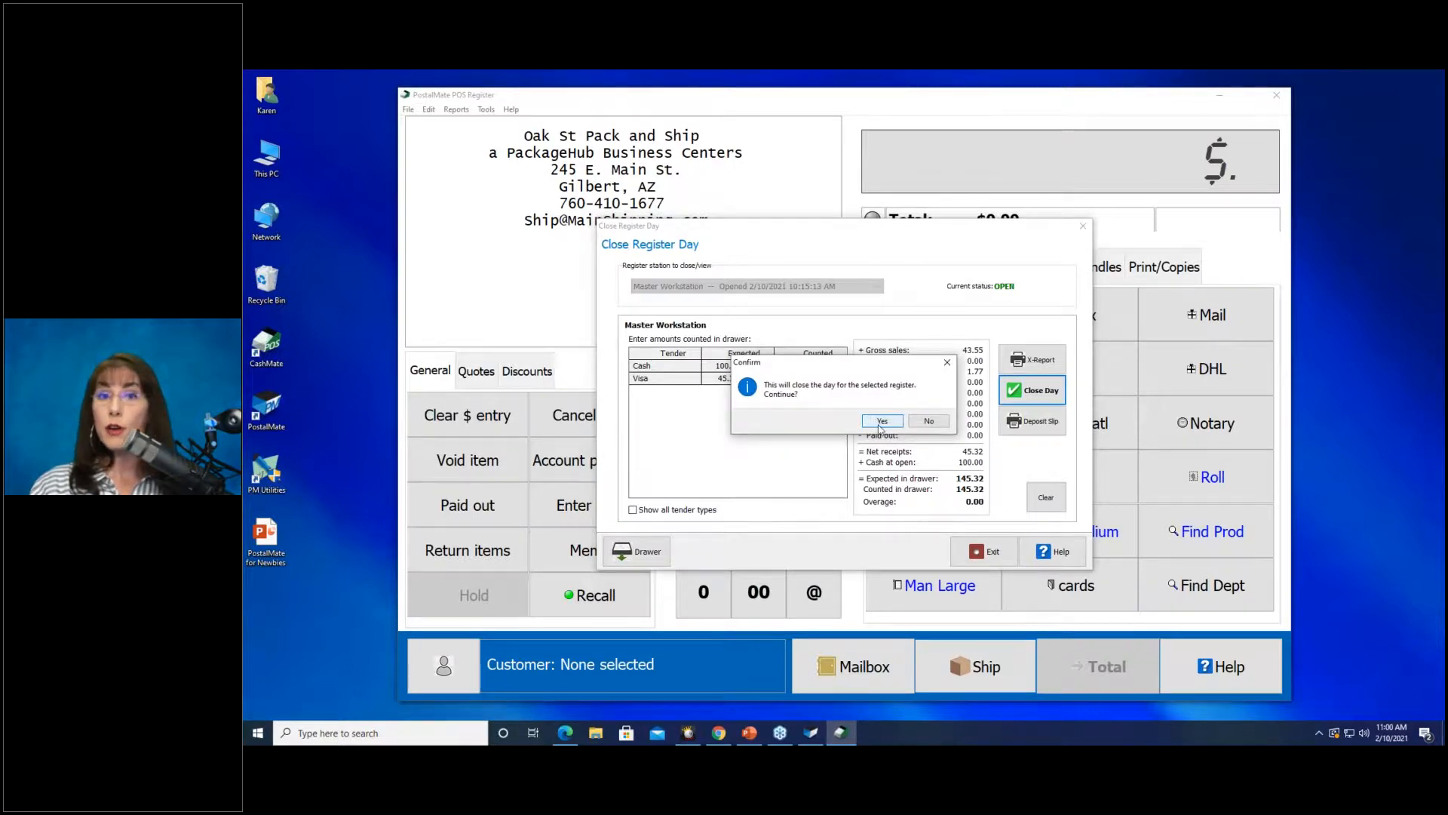
{"action": "left_click", "coordinate": [881, 422]}
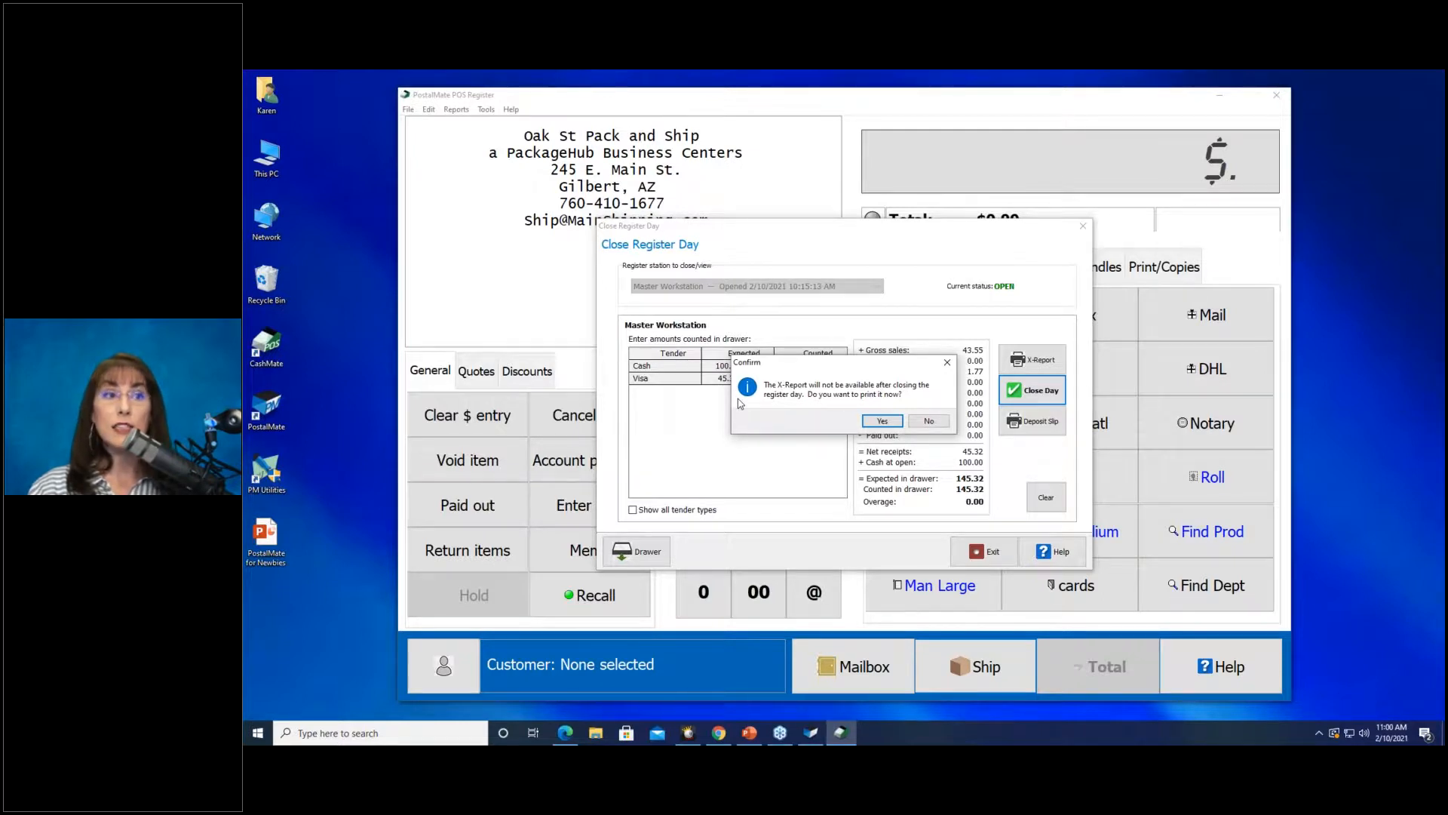
{"action": "left_click", "coordinate": [884, 423]}
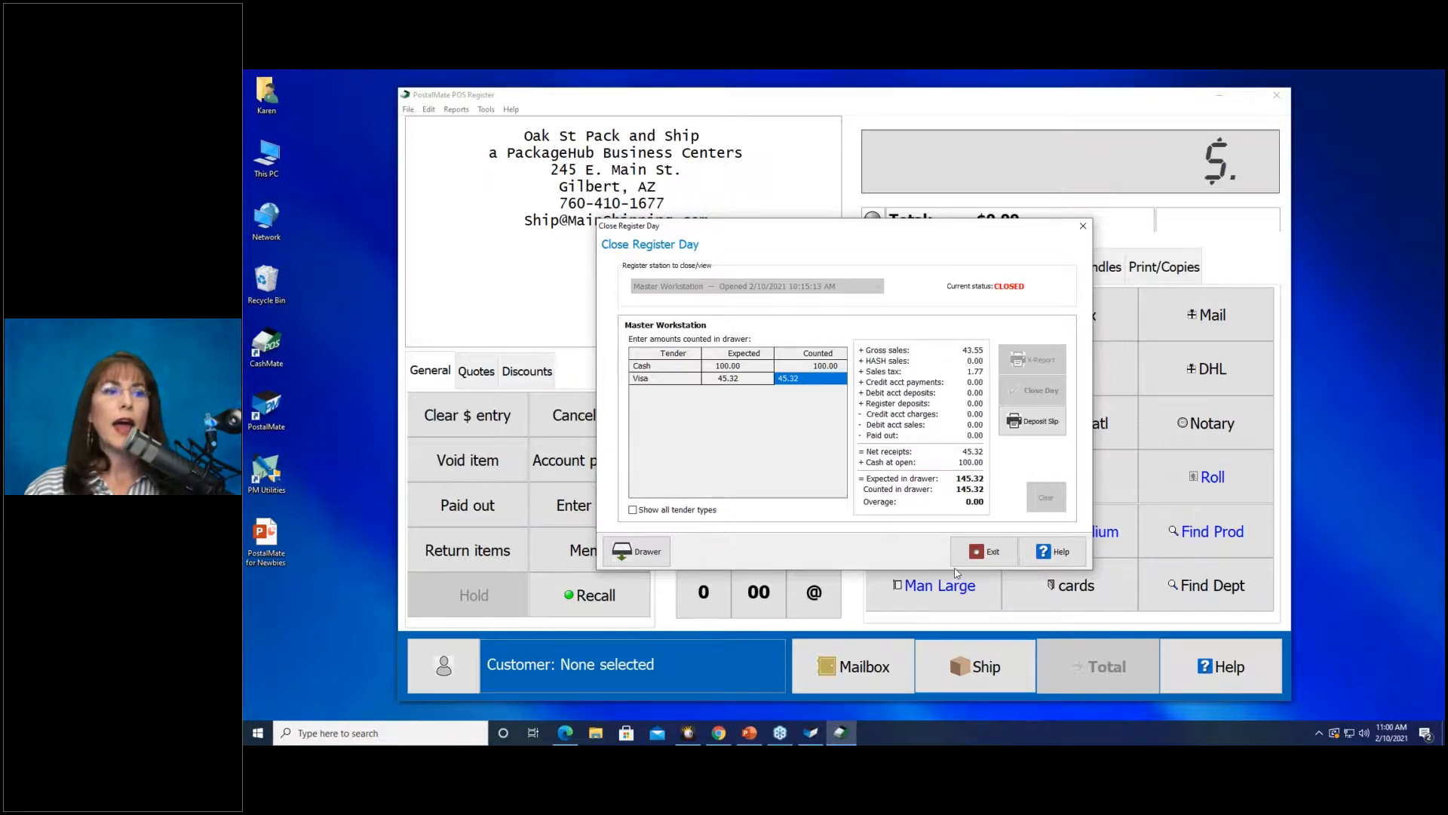
{"action": "left_click", "coordinate": [977, 559]}
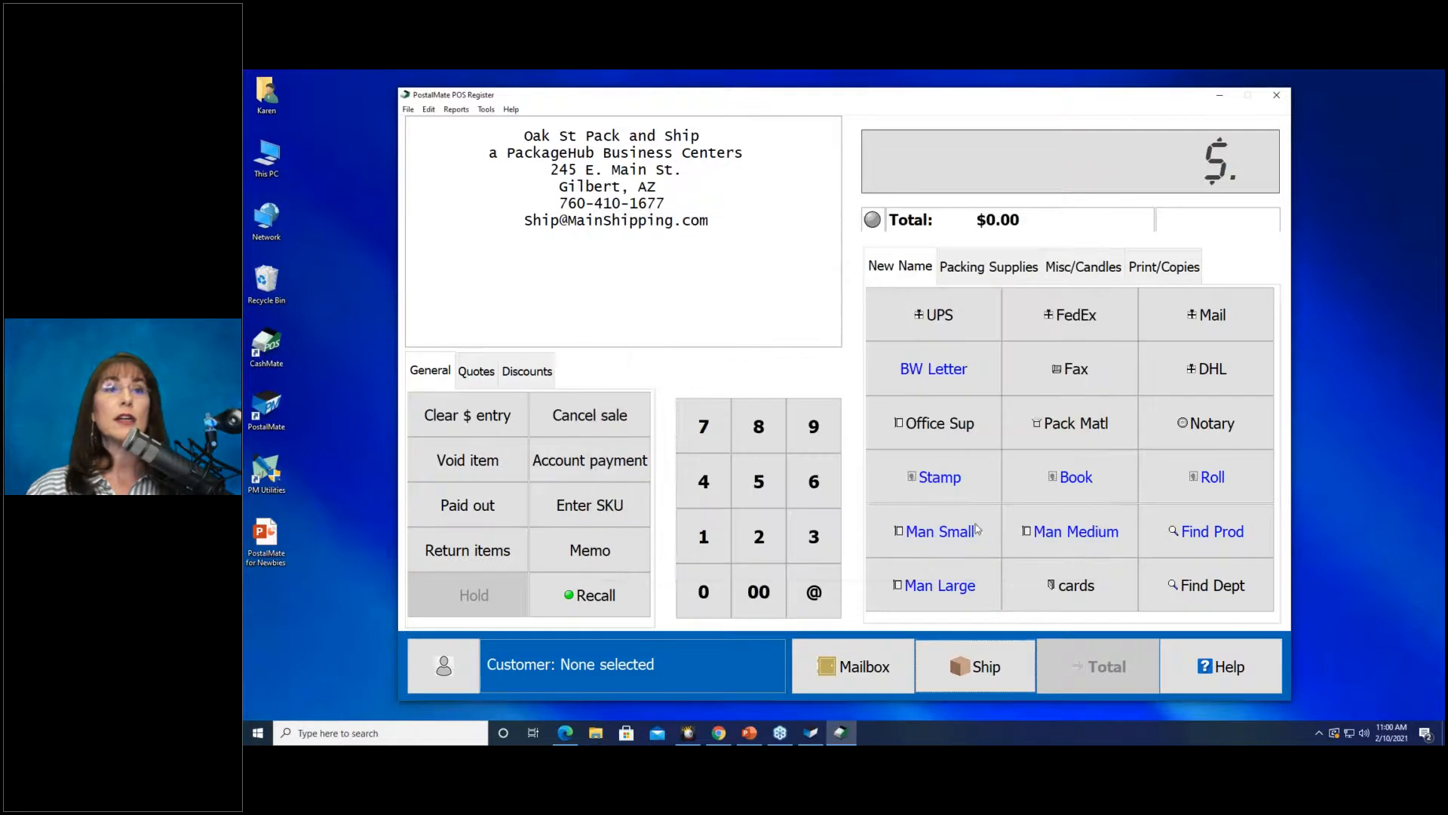
Close the POS Register and ask to quit PostalMate.
{"action": "left_click", "coordinate": [1277, 98]}
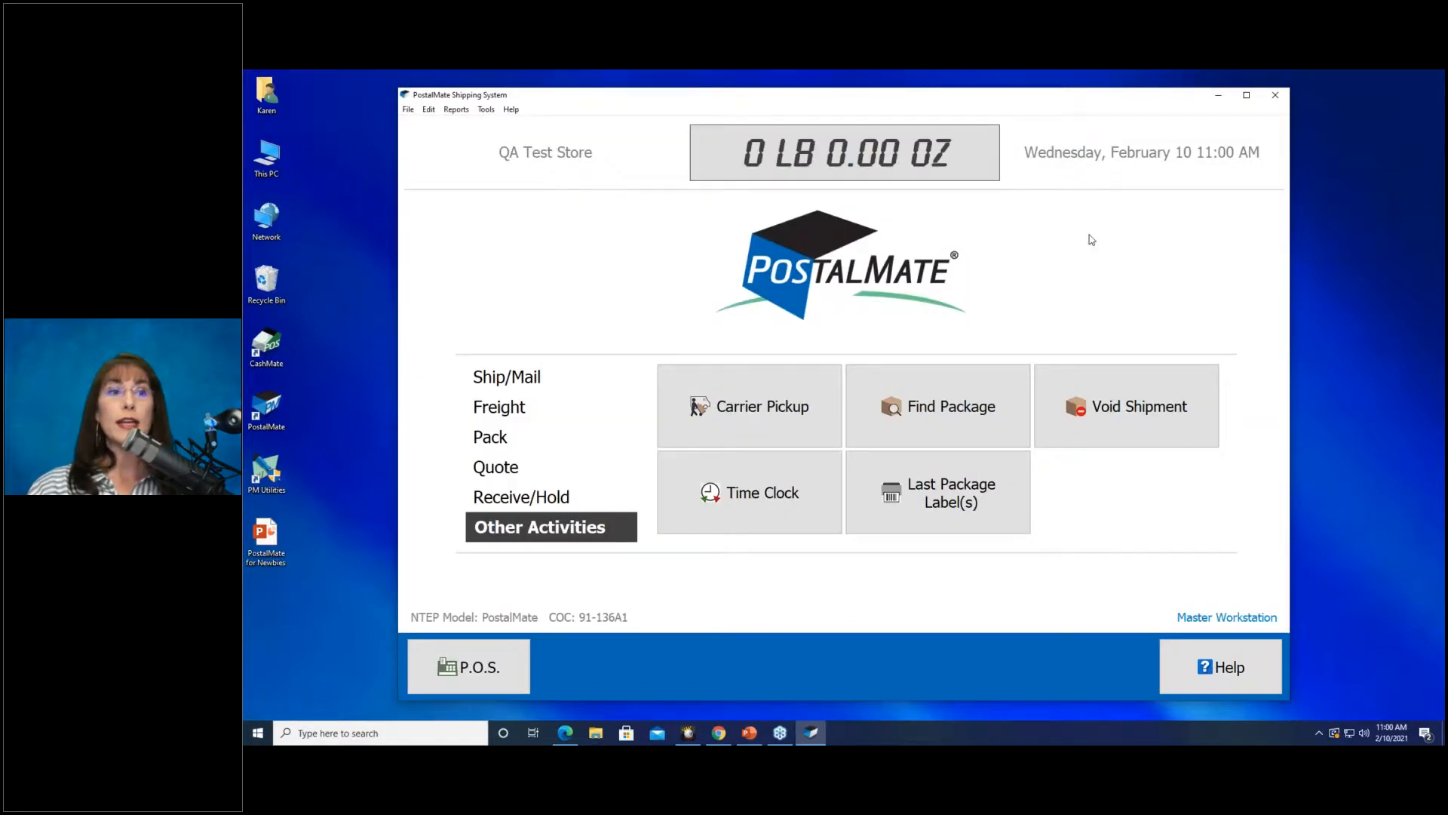
{"action": "left_click", "coordinate": [1276, 96]}
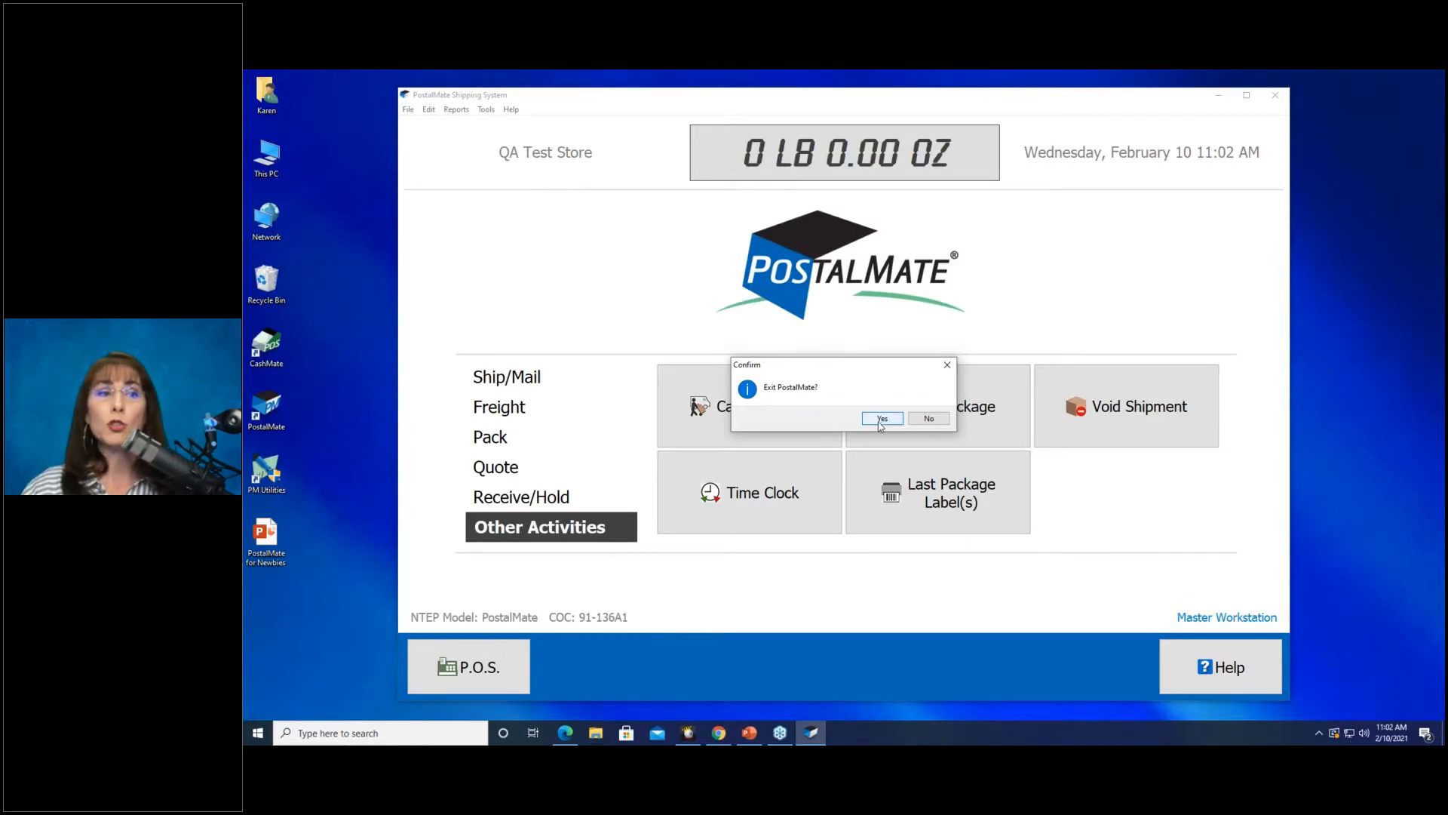
Cancel quitting PostalMate and point out the PM Utilities desktop shortcut.
{"action": "left_click", "coordinate": [947, 365]}
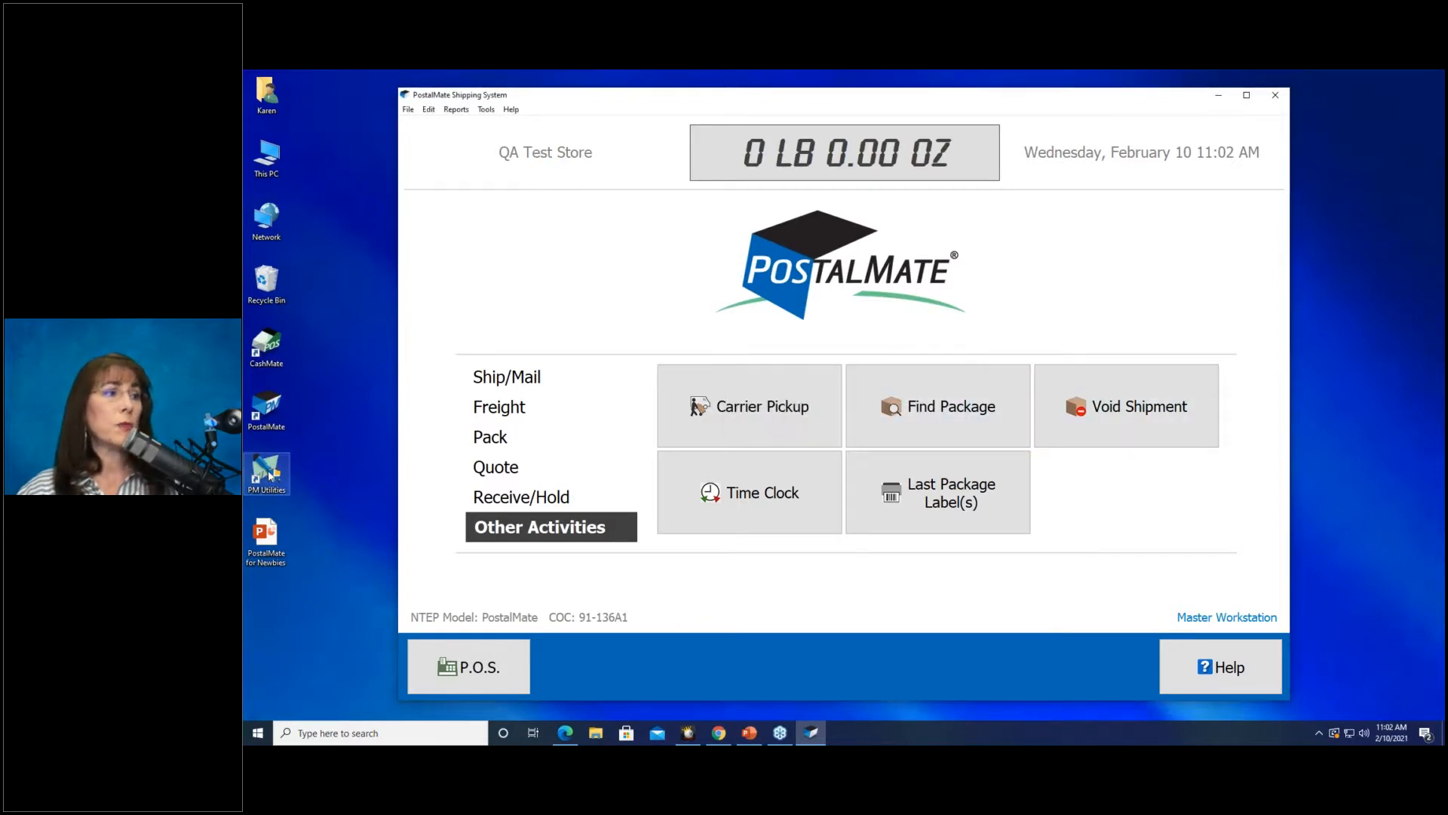
{"action": "left_click_drag", "start_coordinate": [268, 475], "coordinate": [315, 476]}
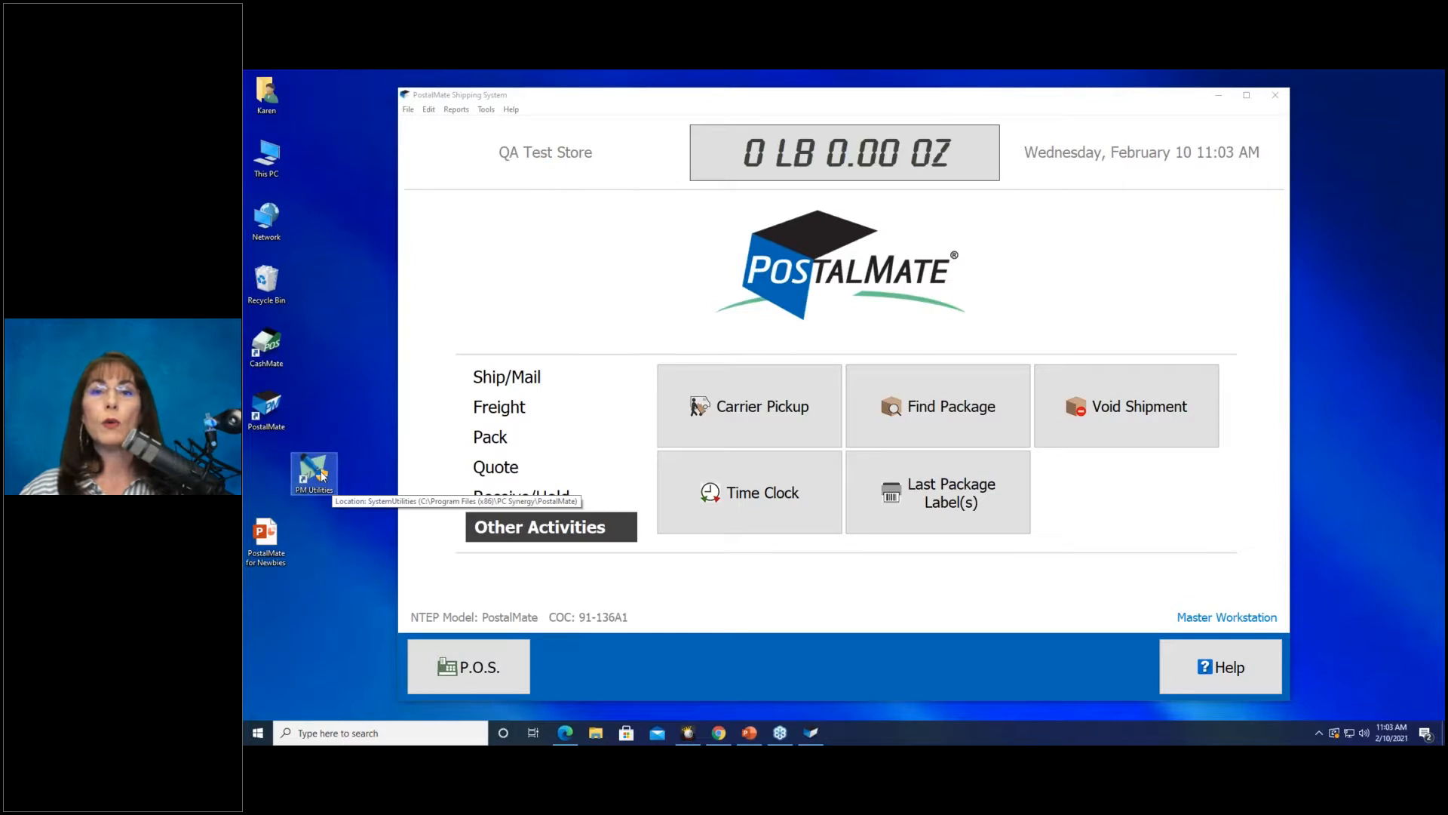
{"action": "left_click_drag", "start_coordinate": [313, 474], "coordinate": [272, 471]}
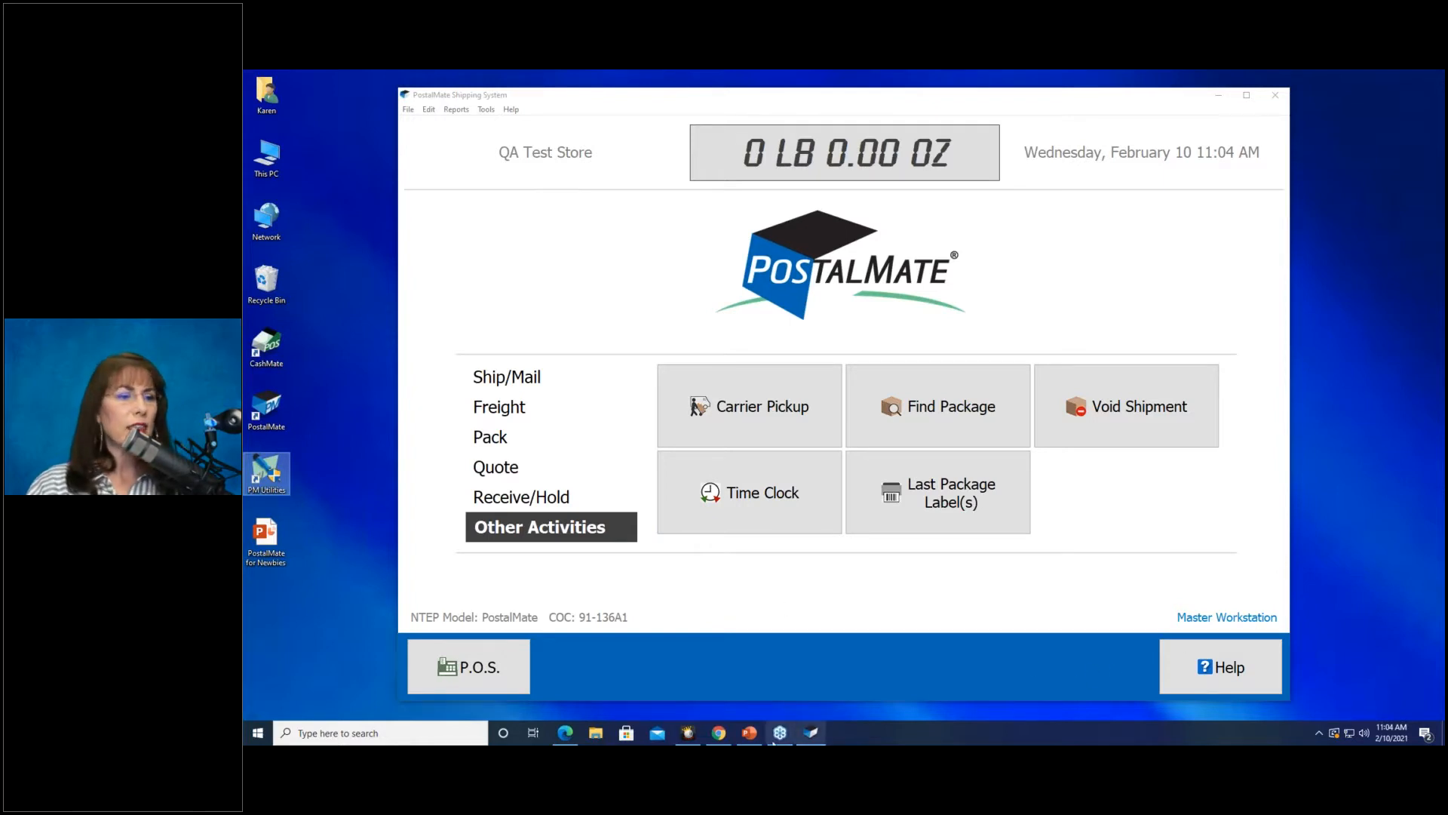
Search the PC Synergy support site for 'declared value', then open PostalMate's POS Register.
{"action": "mouse_move", "coordinate": [565, 733]}
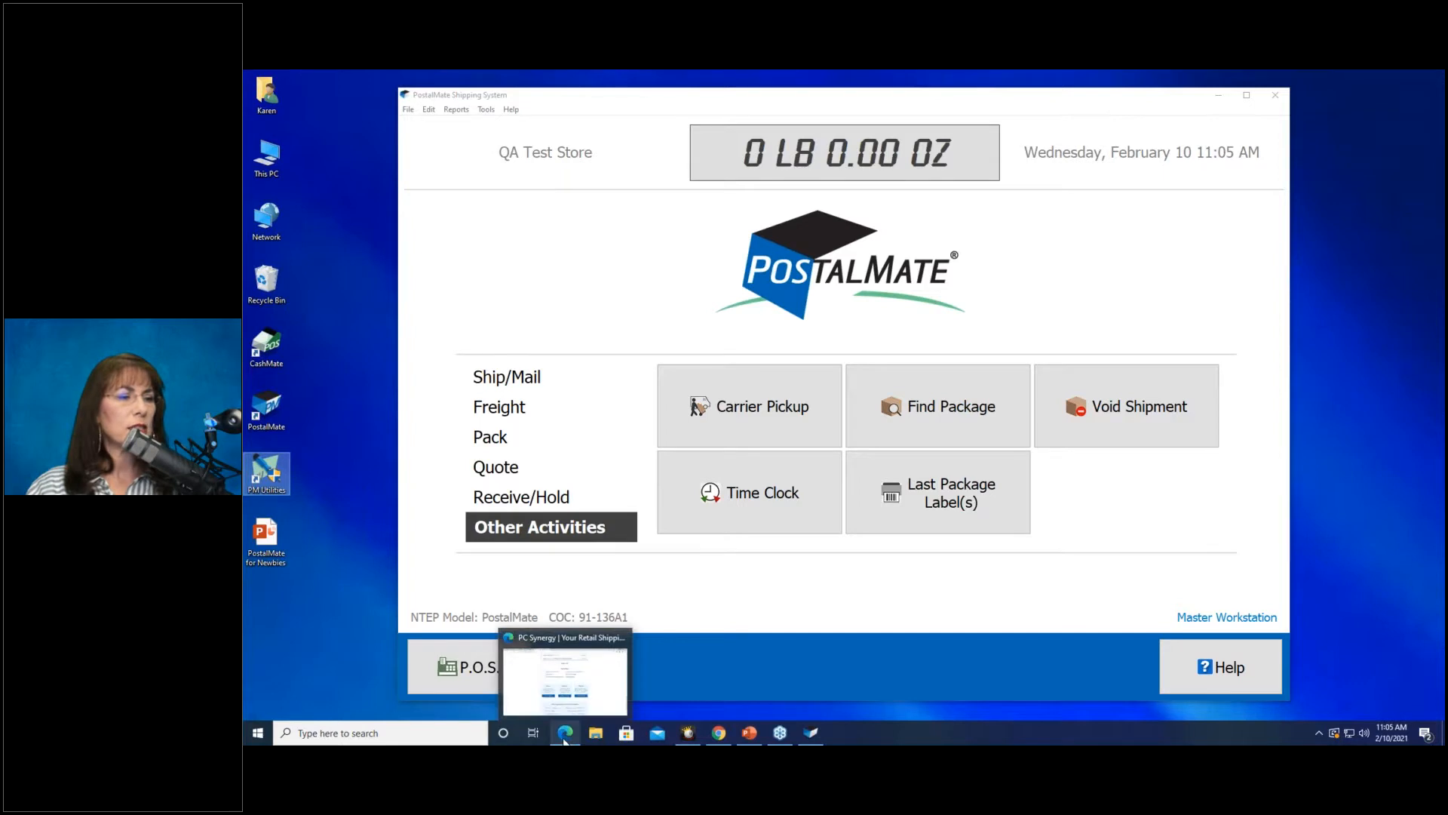
{"action": "left_click", "coordinate": [564, 679]}
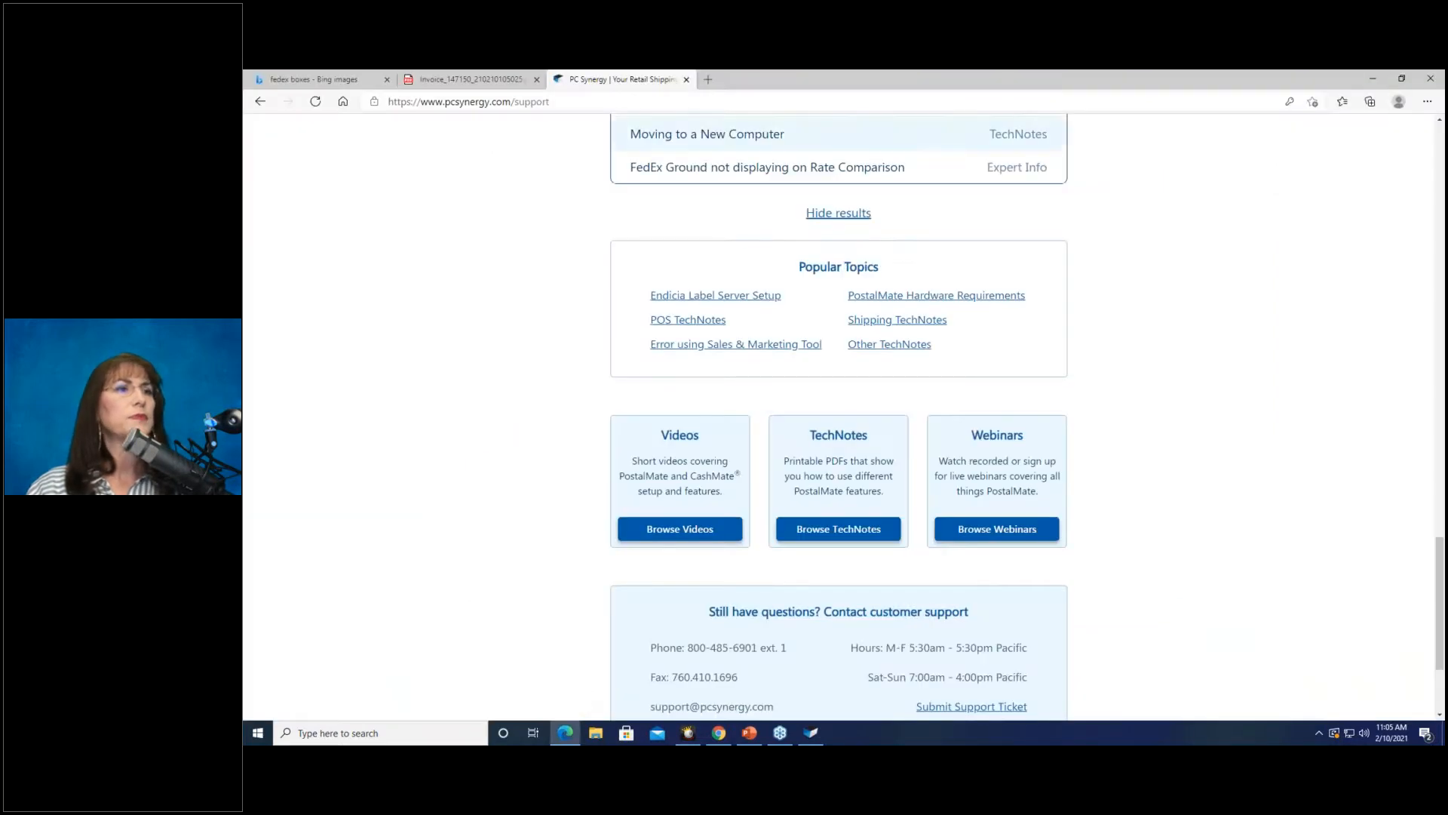
{"action": "scroll", "coordinate": [547, 290], "scroll_direction": "up", "scroll_amount": 15}
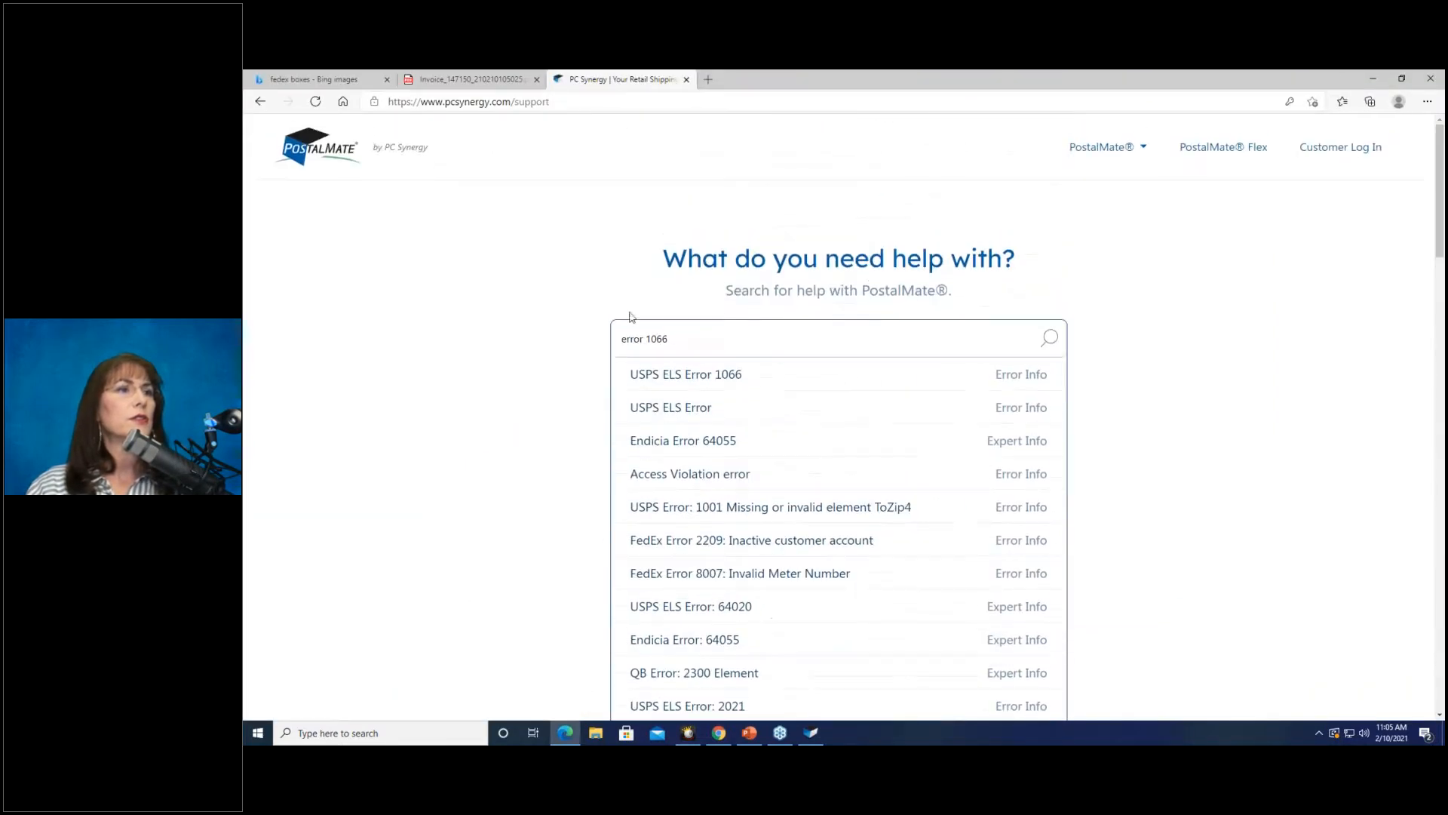
{"action": "left_click_drag", "start_coordinate": [678, 339], "coordinate": [578, 344]}
{"action": "type", "text": "de"}
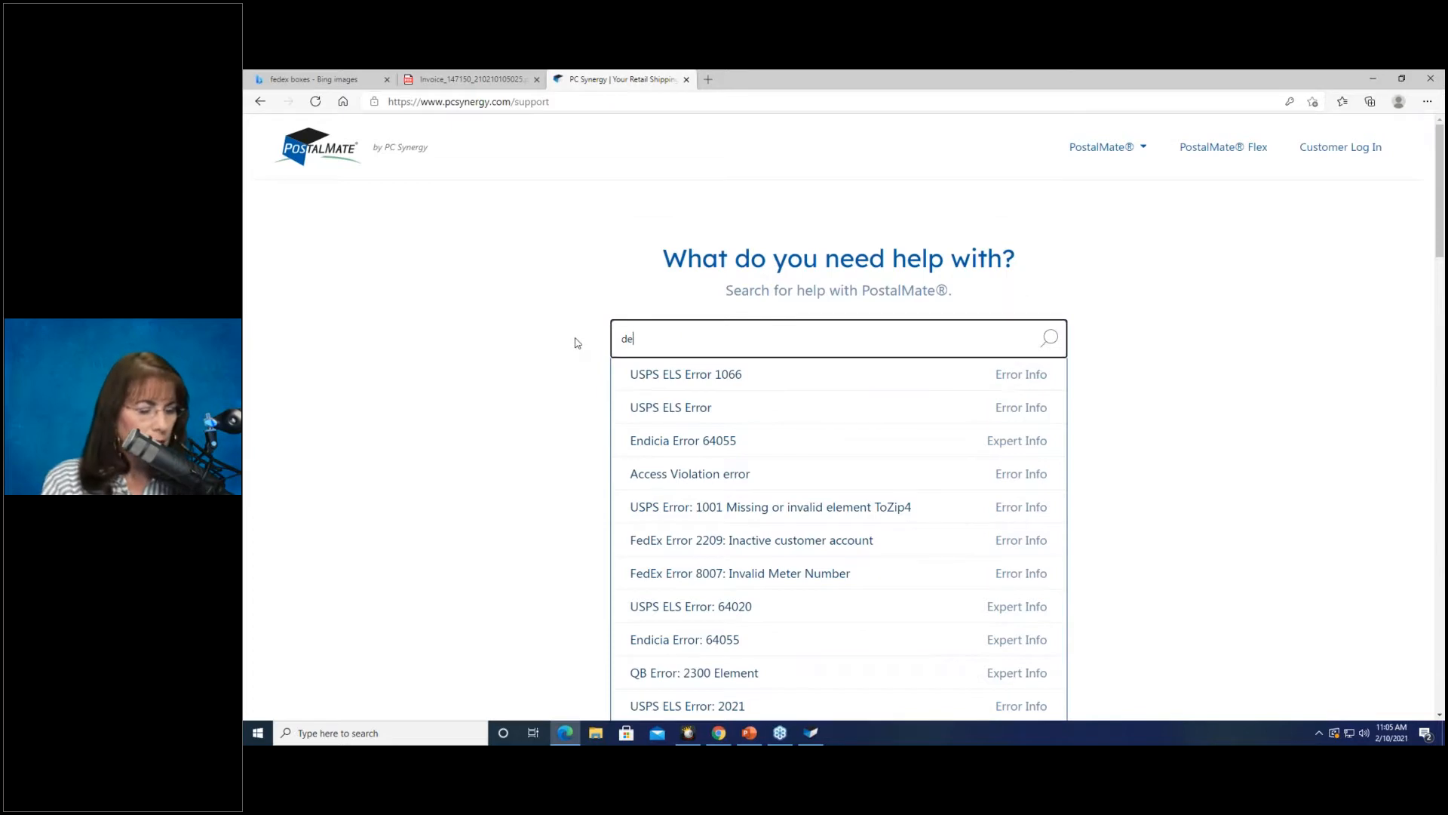
{"action": "type", "text": "clared value"}
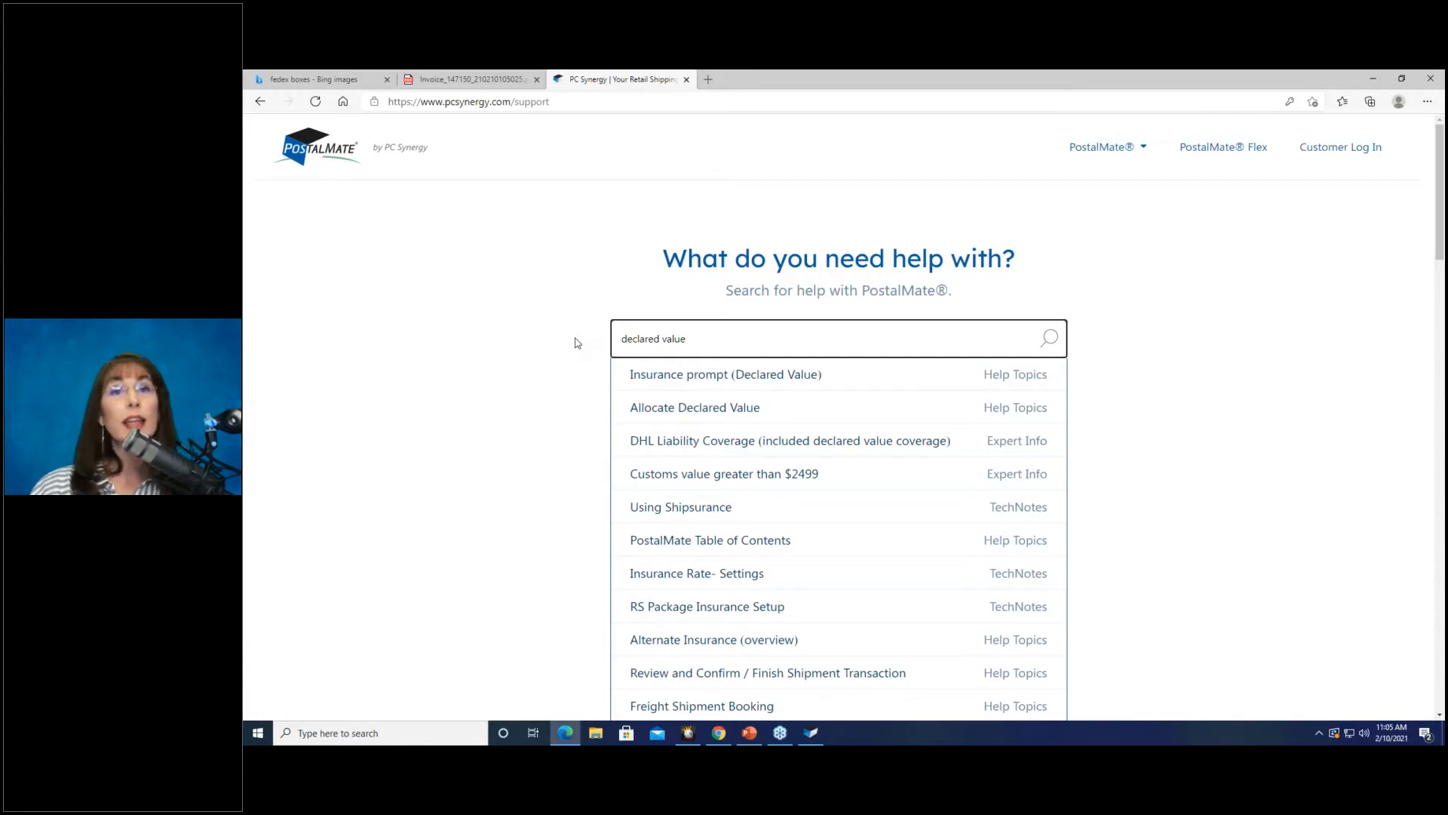
{"action": "left_click", "coordinate": [1373, 78]}
{"action": "left_click", "coordinate": [507, 664]}
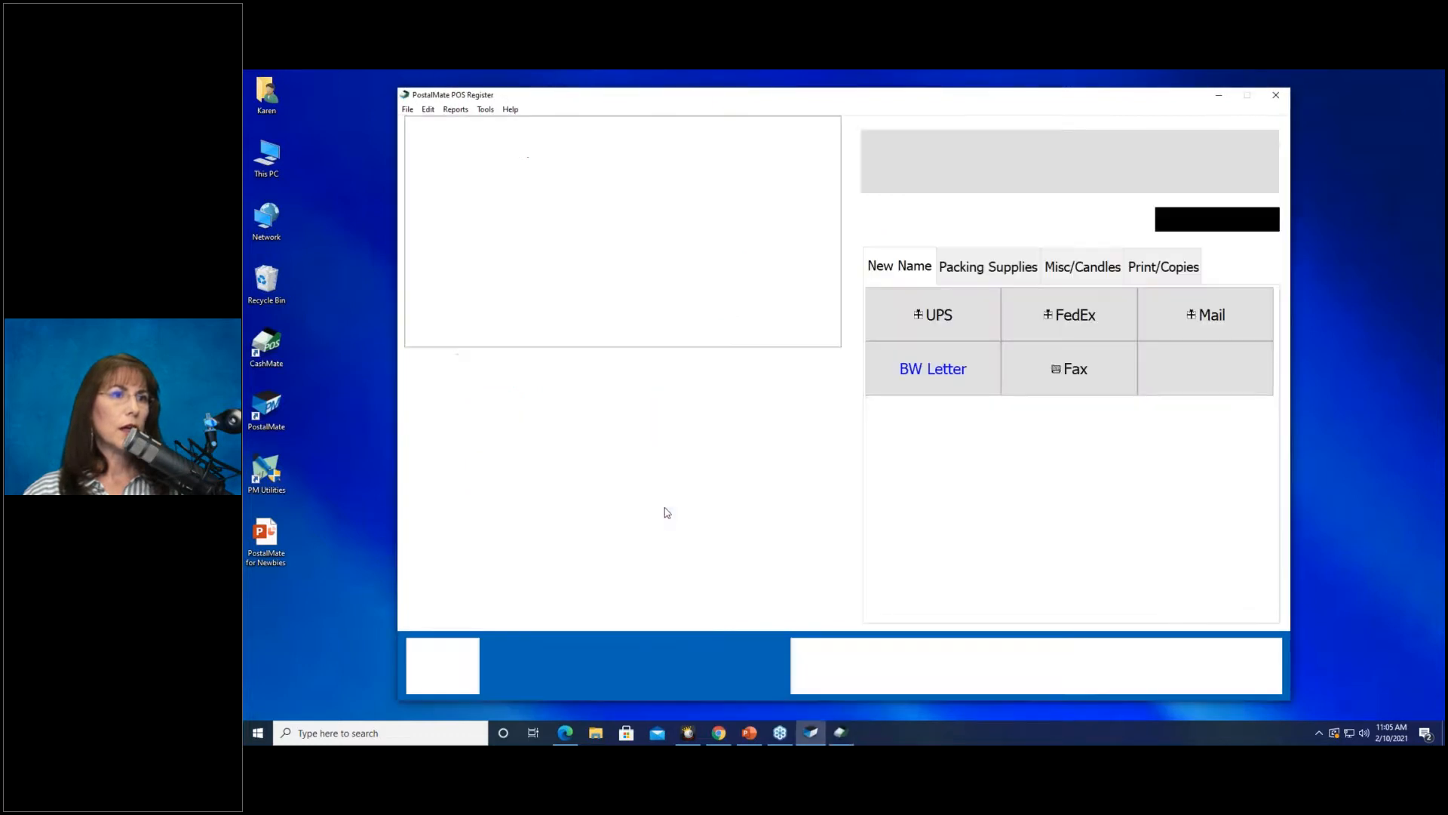
Start a parcel shipment for the current customer and pick Mesa Pet Training as recipient via zip 852.
{"action": "left_click", "coordinate": [986, 690]}
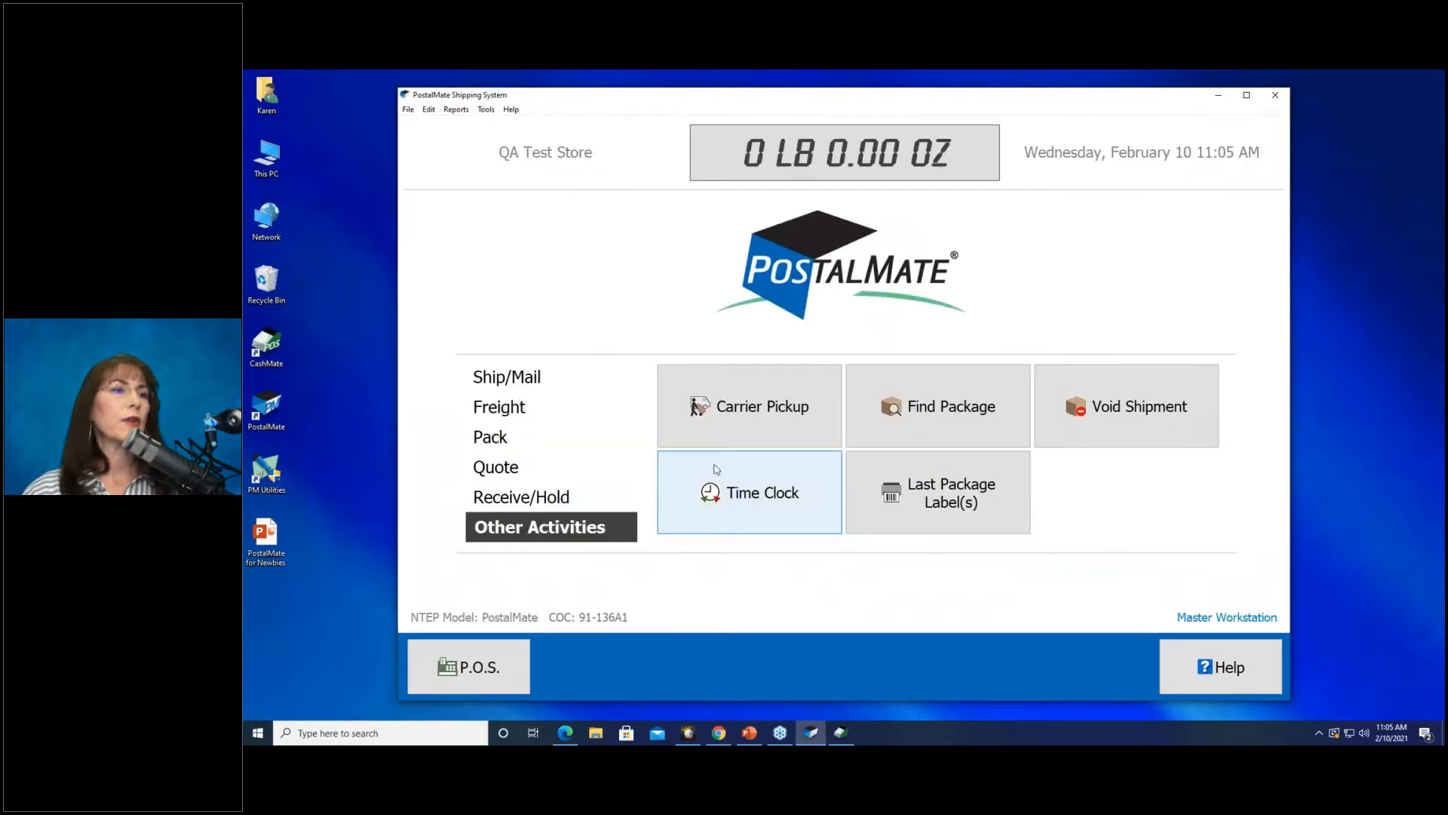
{"action": "left_click", "coordinate": [579, 375]}
{"action": "left_click", "coordinate": [725, 420]}
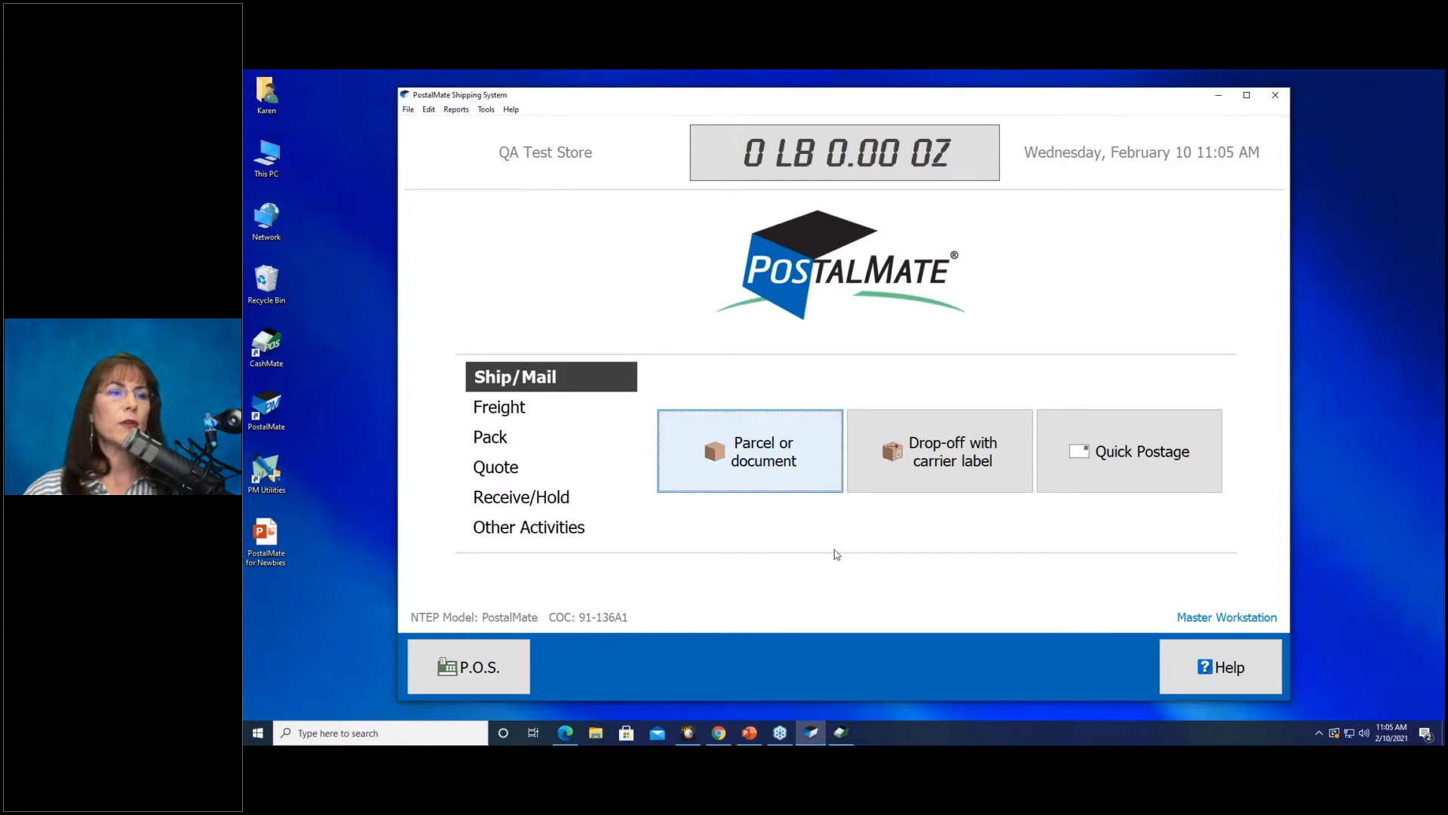
{"action": "left_click", "coordinate": [940, 673]}
{"action": "left_click", "coordinate": [939, 672]}
{"action": "left_click", "coordinate": [838, 654]}
{"action": "left_click", "coordinate": [845, 668]}
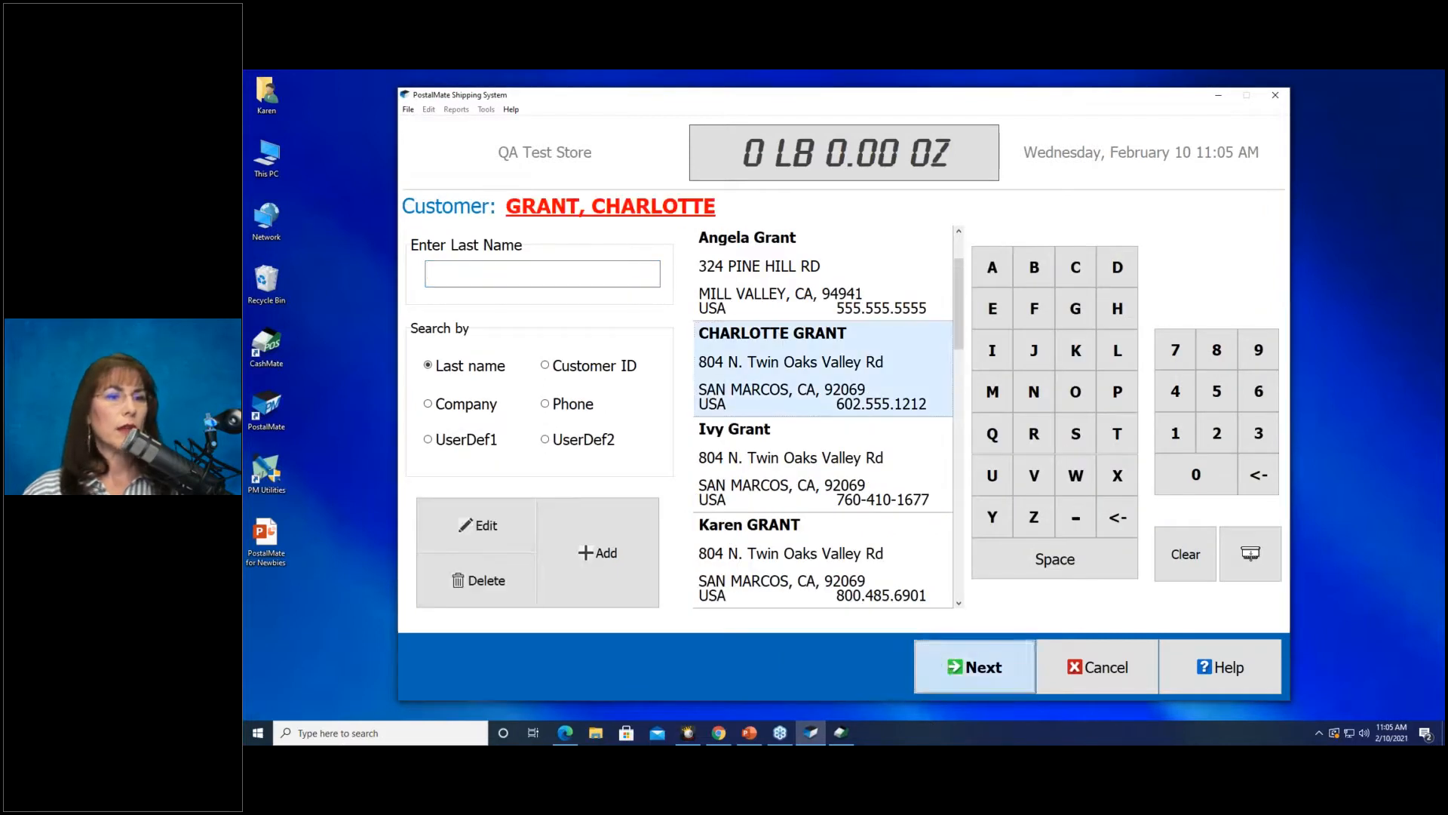
{"action": "key", "text": "Return"}
{"action": "type", "text": "8"}
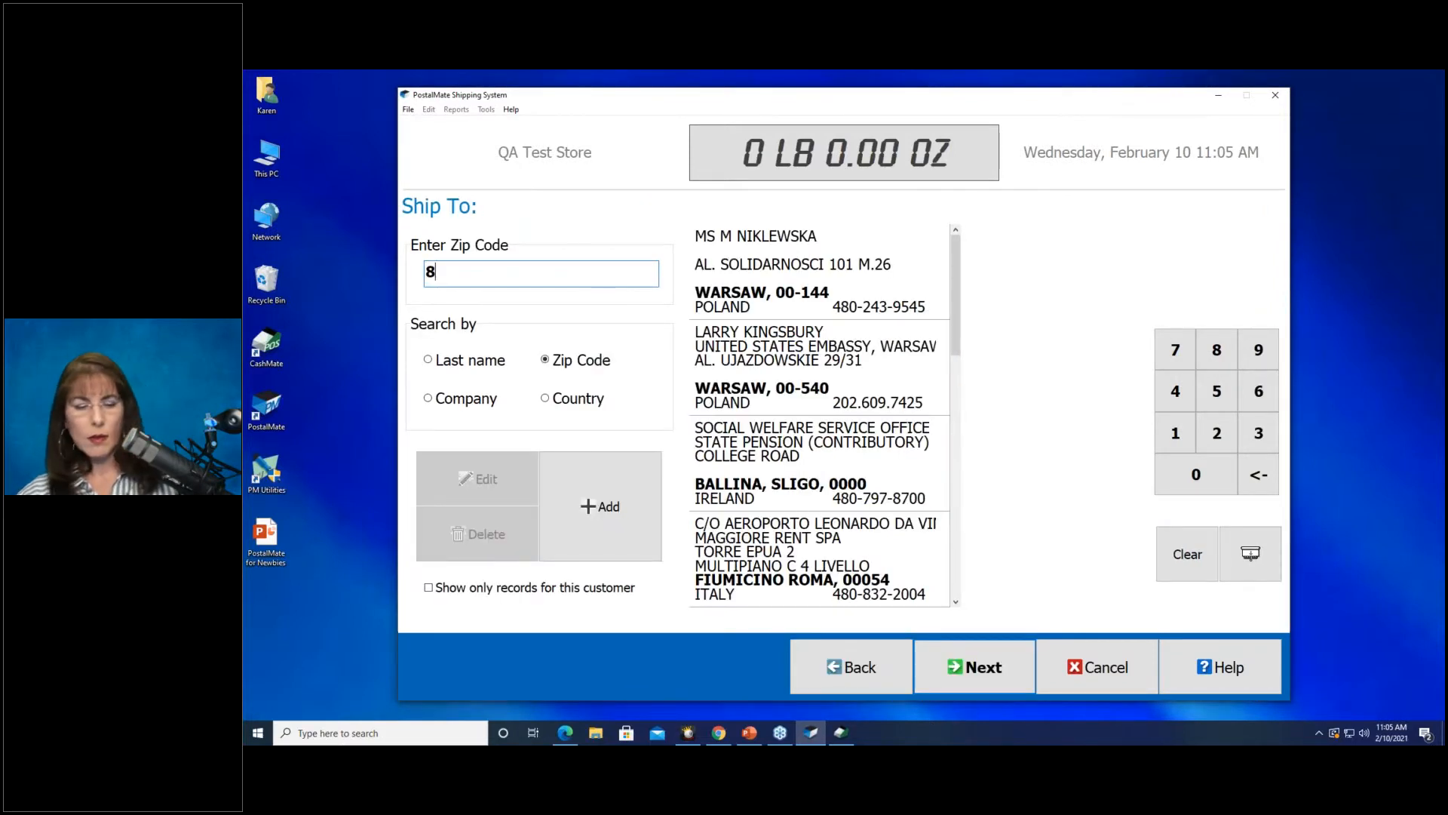
{"action": "type", "text": "52"}
{"action": "left_click", "coordinate": [782, 458]}
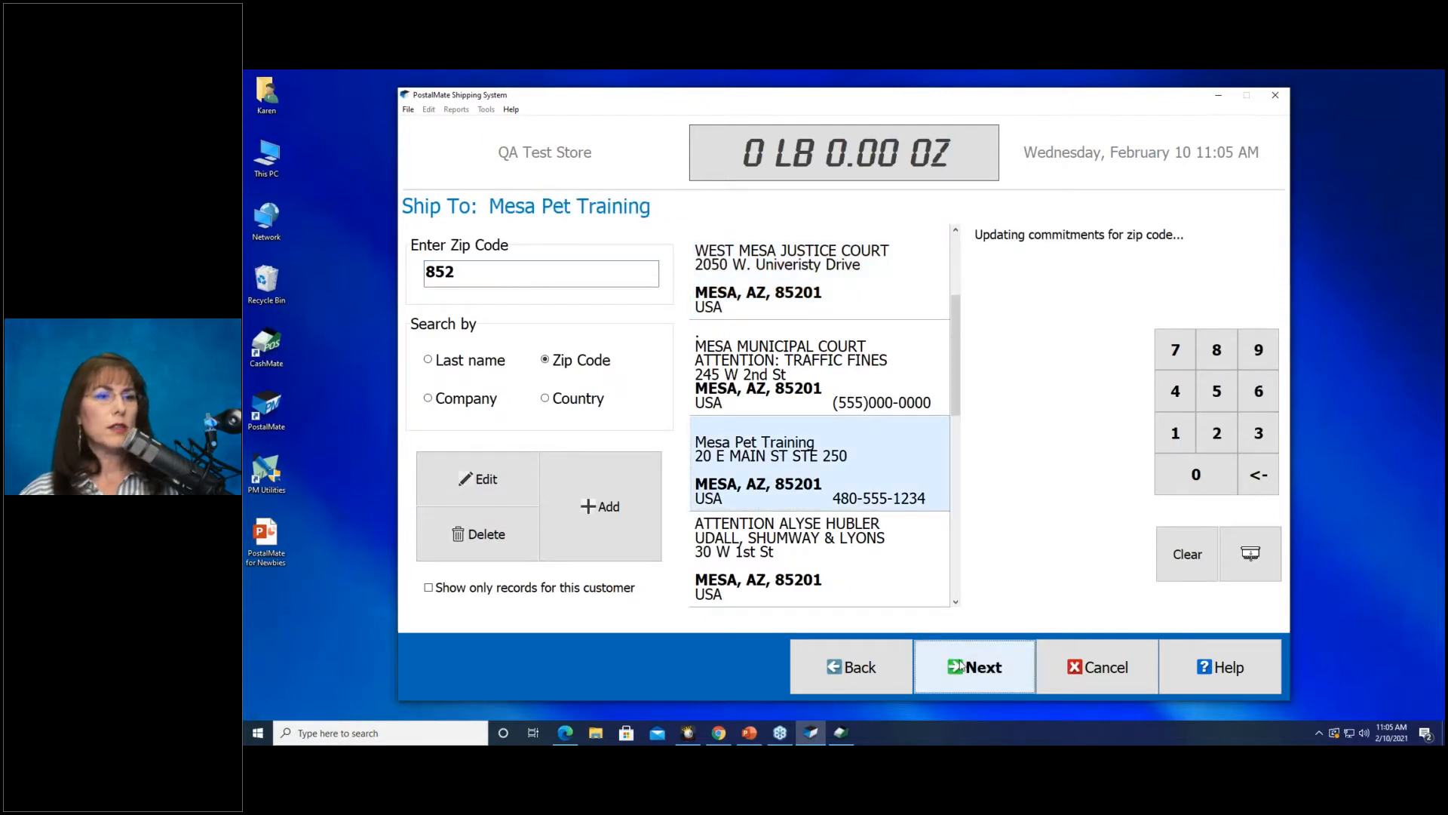
Enter a 1 lb weight and 6×6×6 dimensions to bring up the carrier rates.
{"action": "left_click", "coordinate": [963, 667]}
{"action": "left_click", "coordinate": [960, 394]}
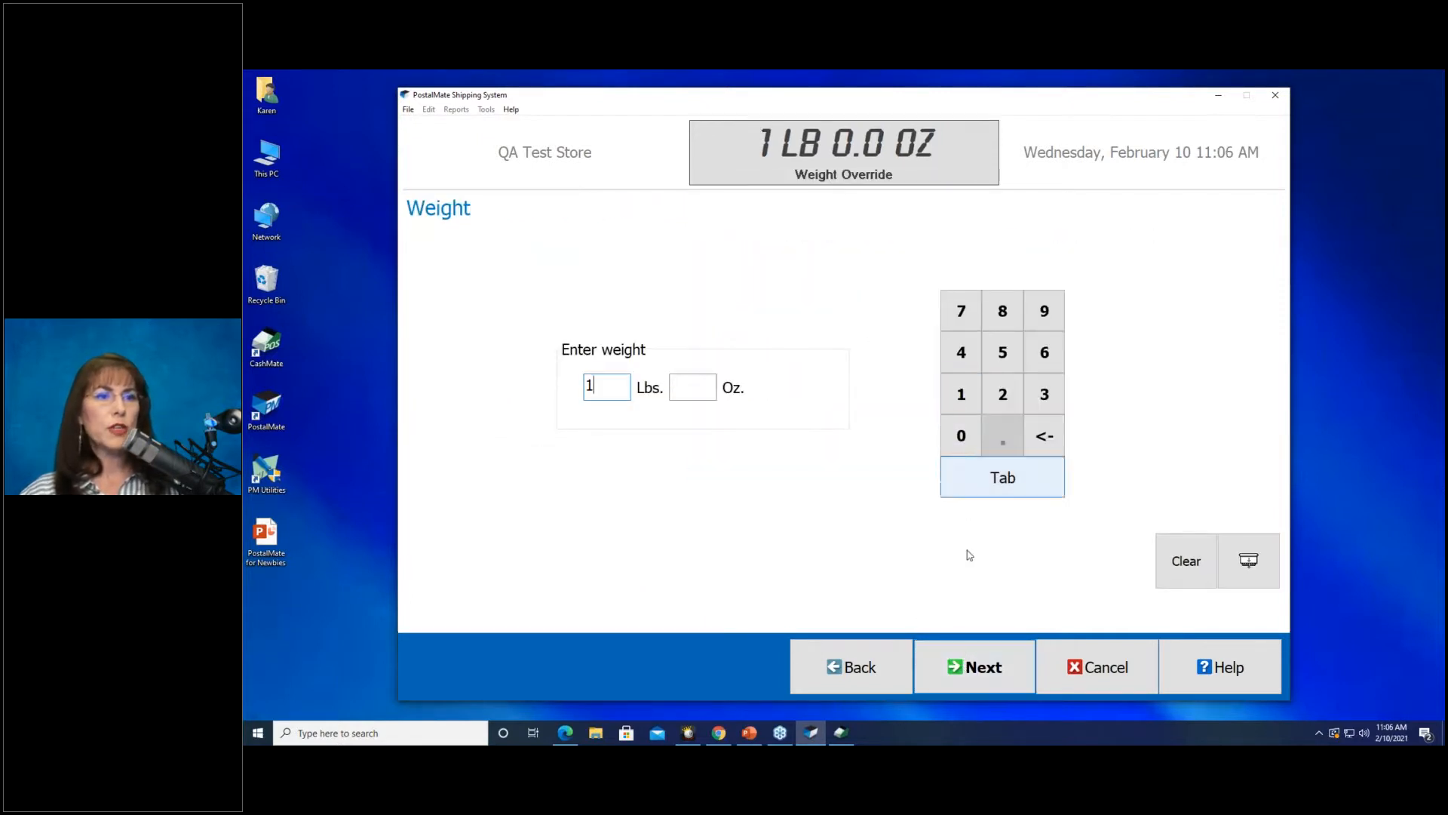
{"action": "left_click", "coordinate": [971, 677]}
{"action": "left_click", "coordinate": [971, 675]}
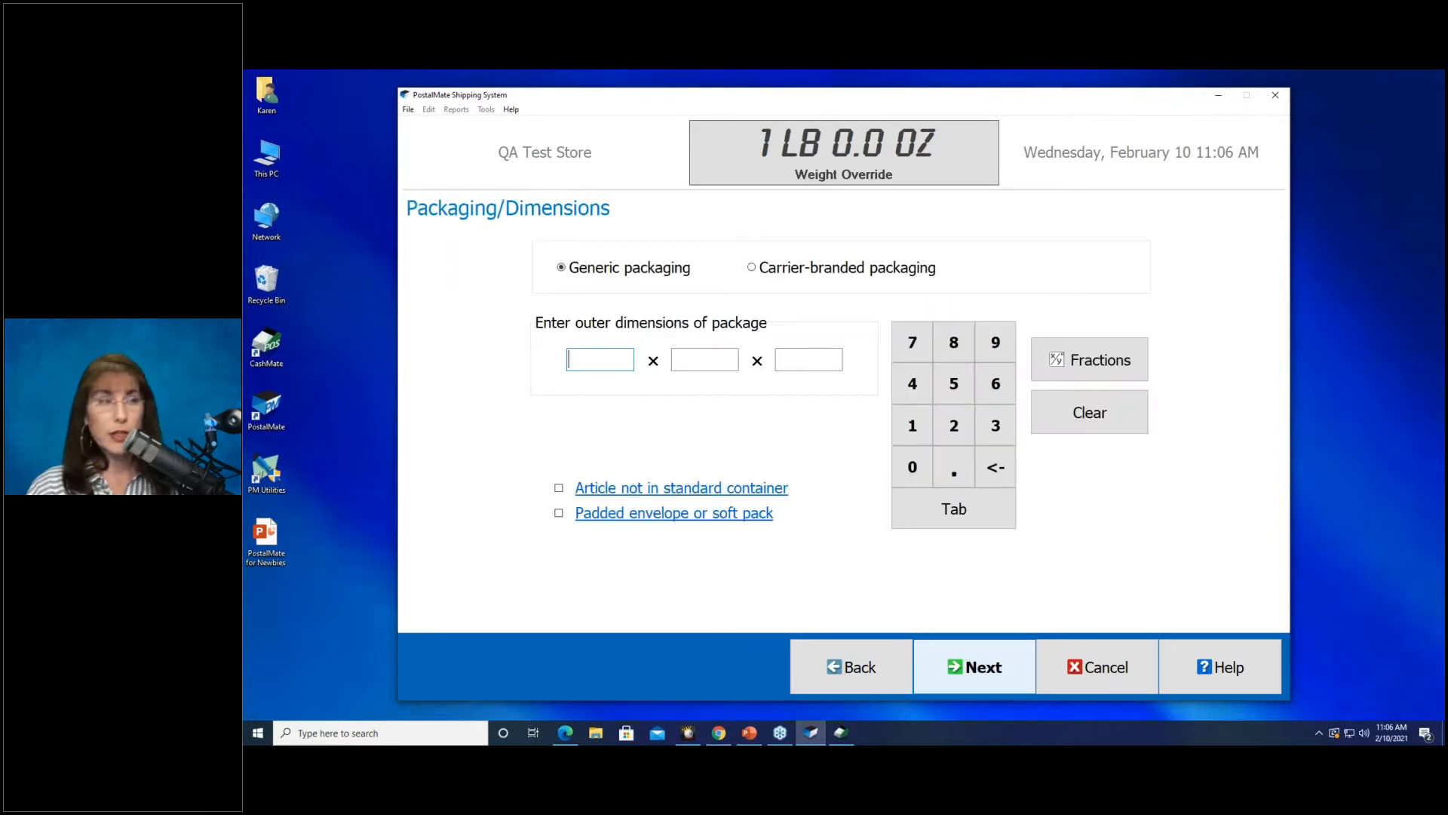
{"action": "type", "text": "6"}
{"action": "key", "text": "Tab"}
{"action": "type", "text": "6"}
{"action": "key", "text": "Tab"}
{"action": "type", "text": "6"}
{"action": "key", "text": "Return"}
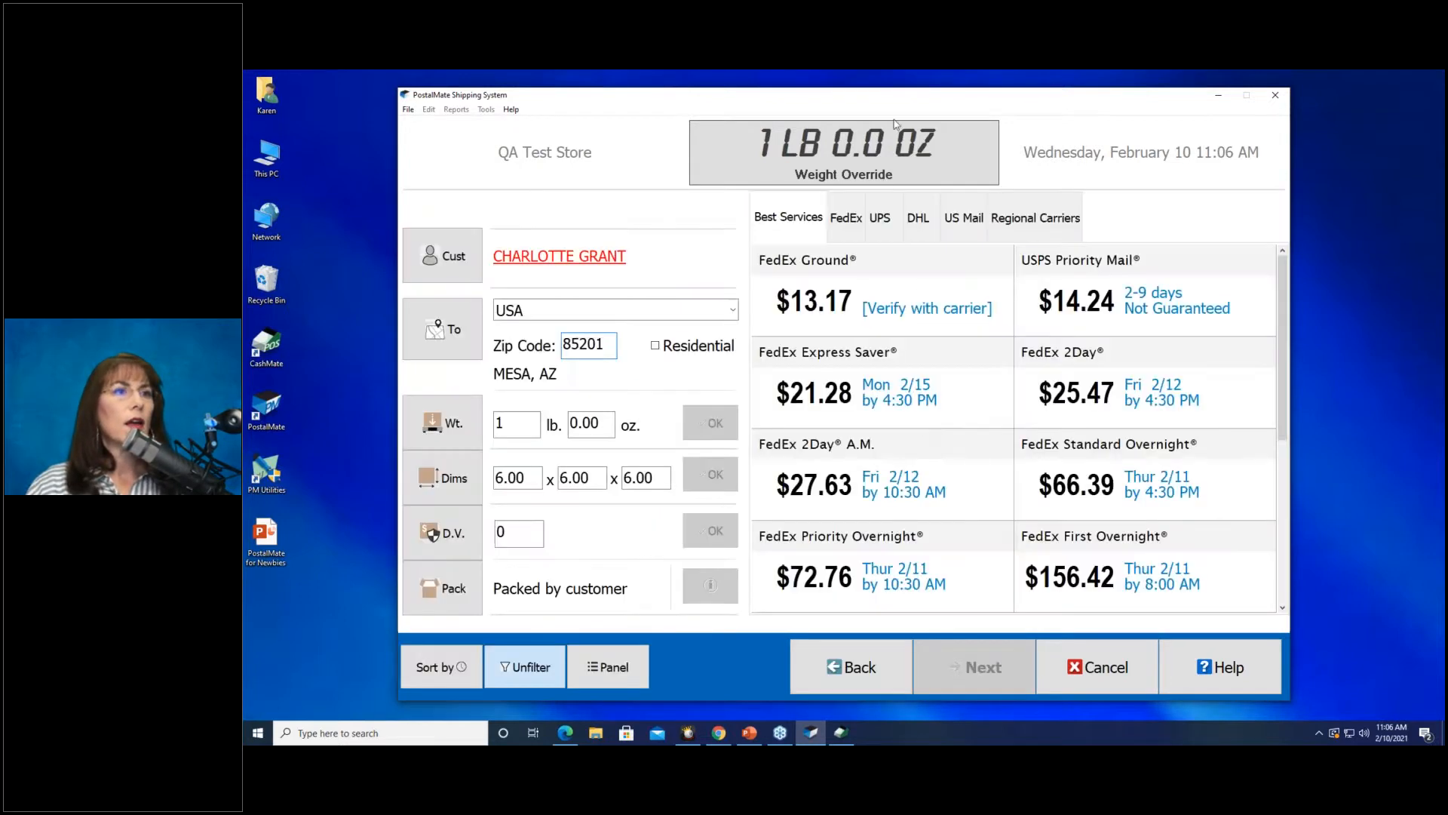
Ship the Mesa parcel by UPS Ground at $17.02 and close both label previews.
{"action": "left_click", "coordinate": [880, 217]}
{"action": "left_click", "coordinate": [895, 308]}
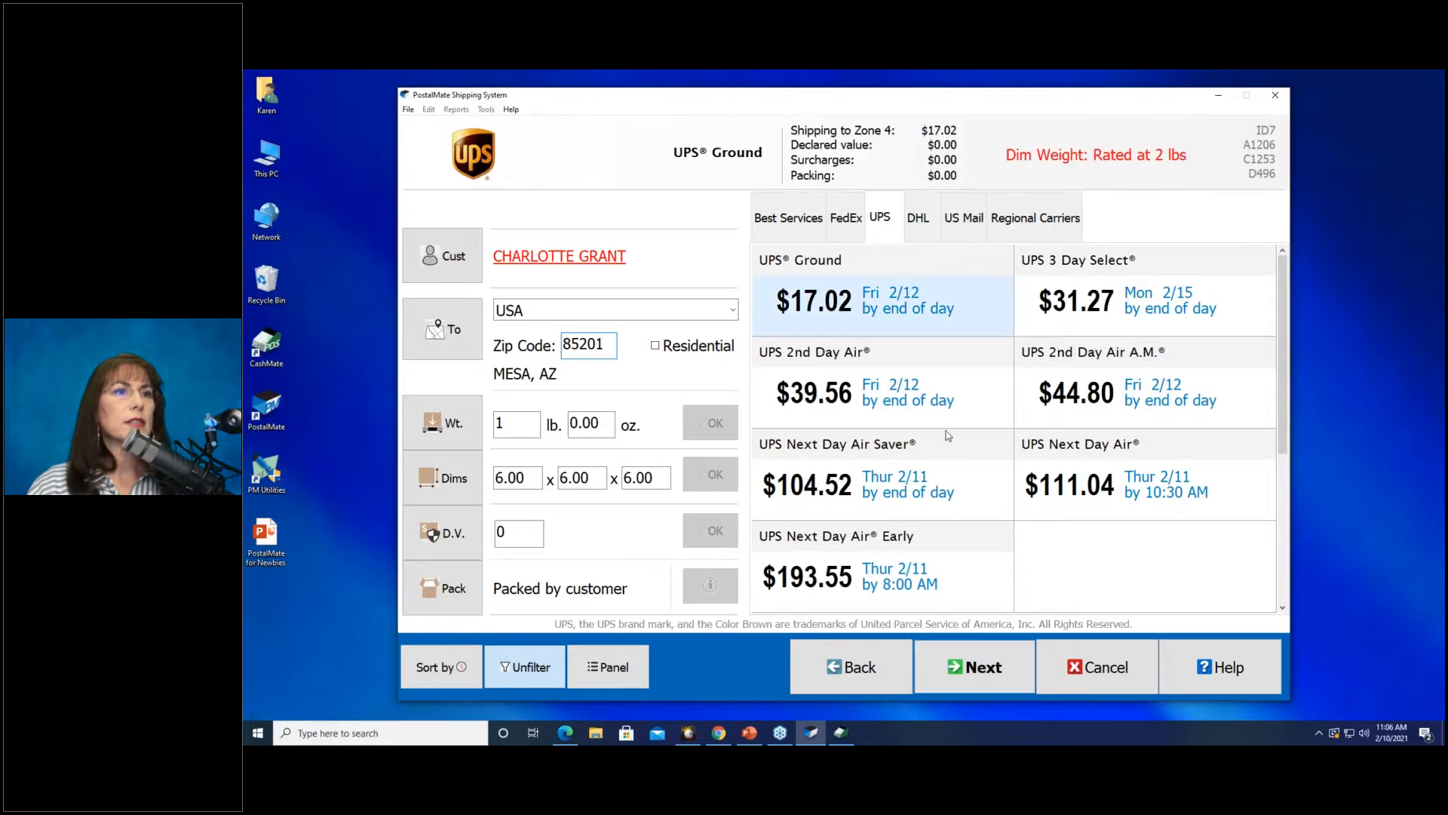
{"action": "left_click", "coordinate": [1013, 657]}
{"action": "left_click", "coordinate": [969, 679]}
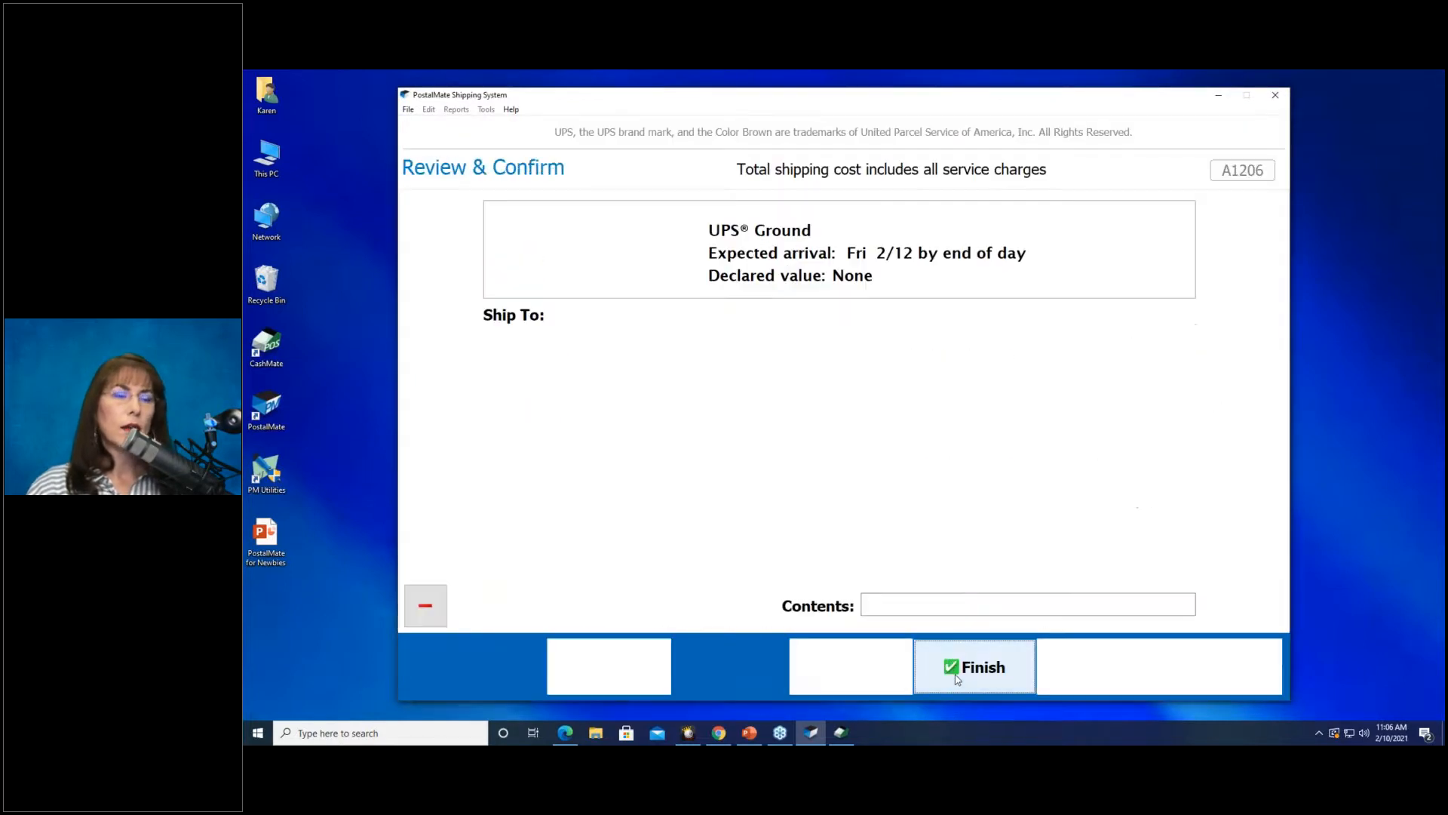
{"action": "left_click", "coordinate": [961, 670]}
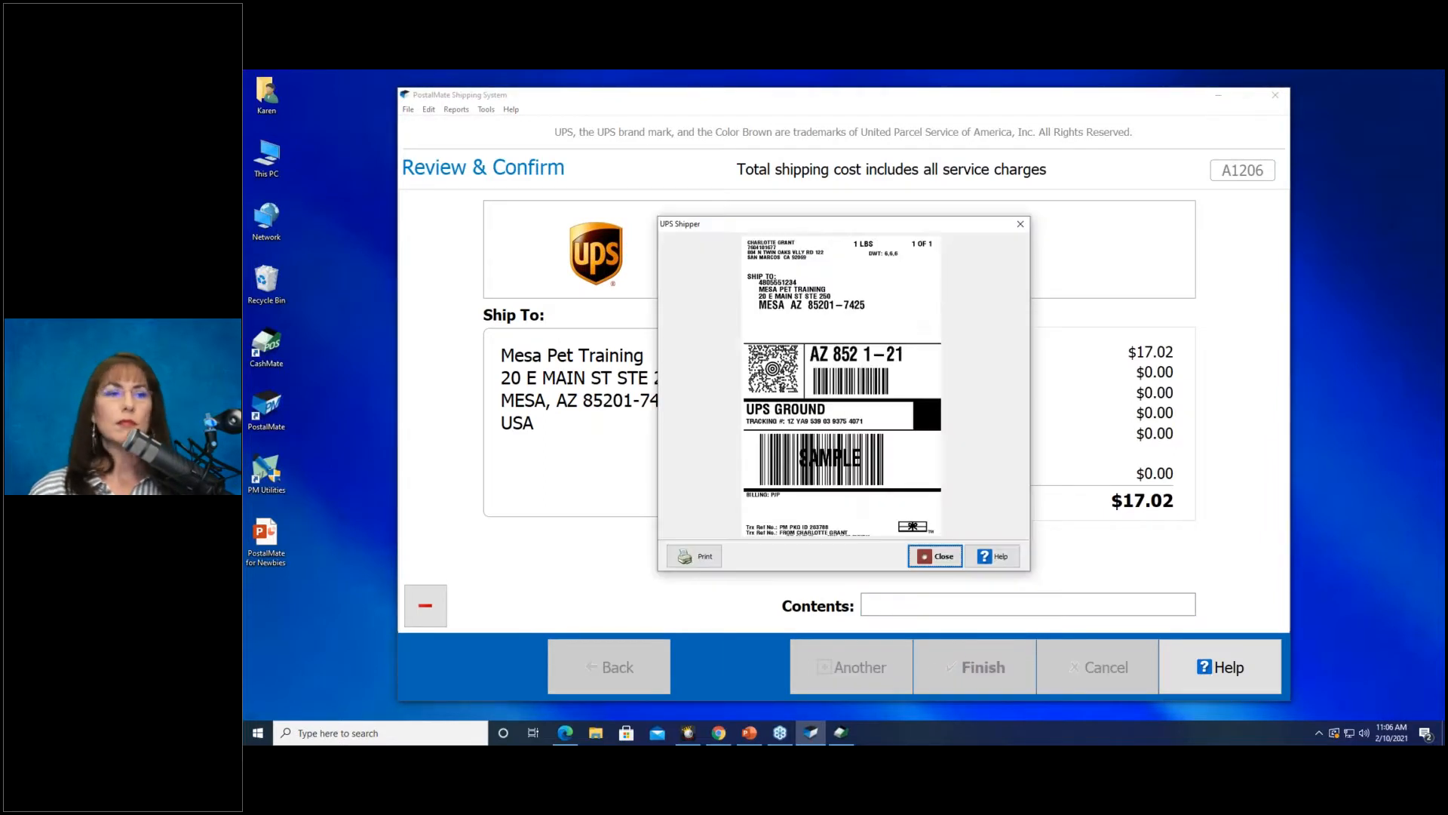
{"action": "left_click", "coordinate": [938, 558]}
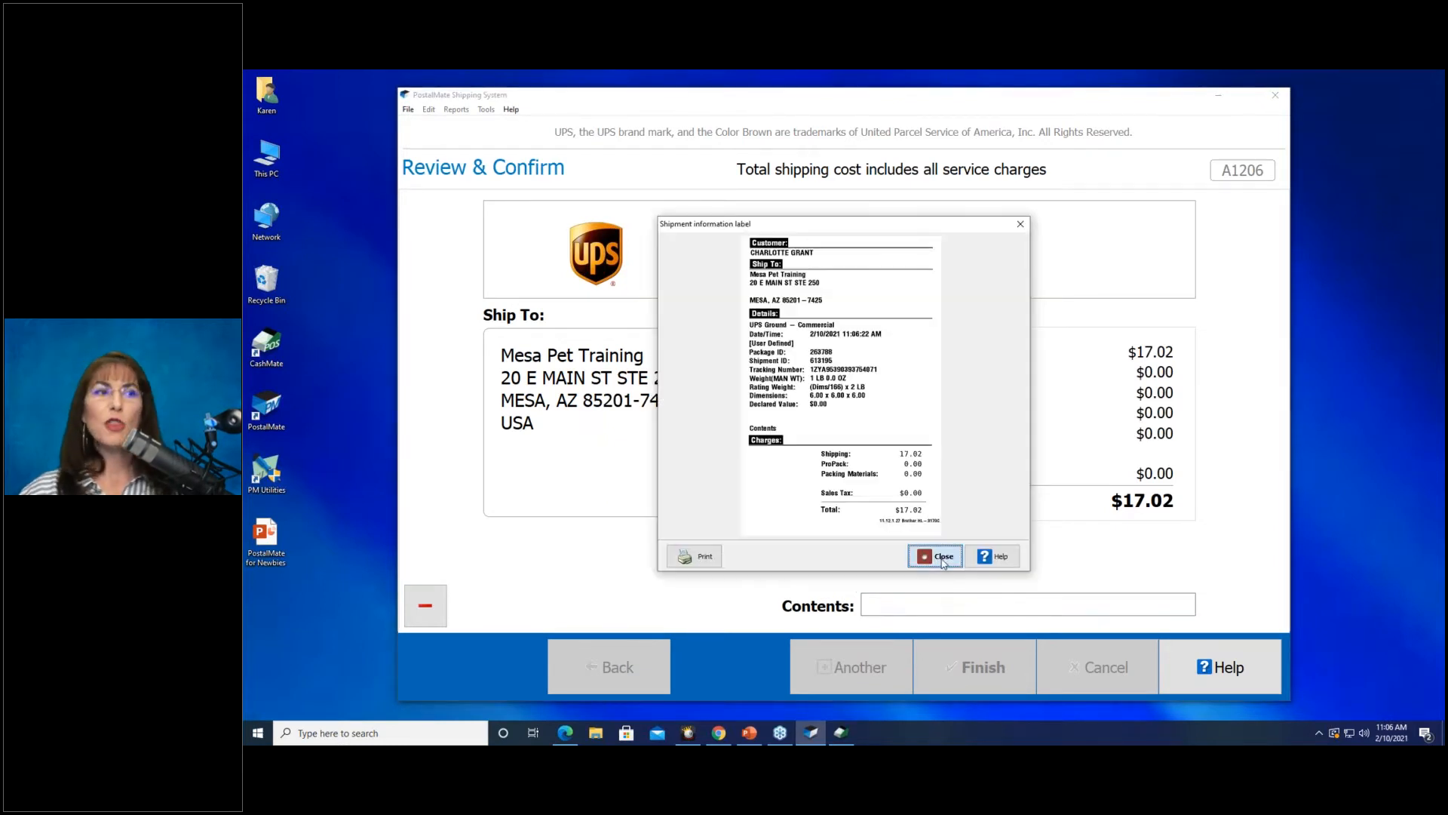
{"action": "left_click", "coordinate": [941, 558]}
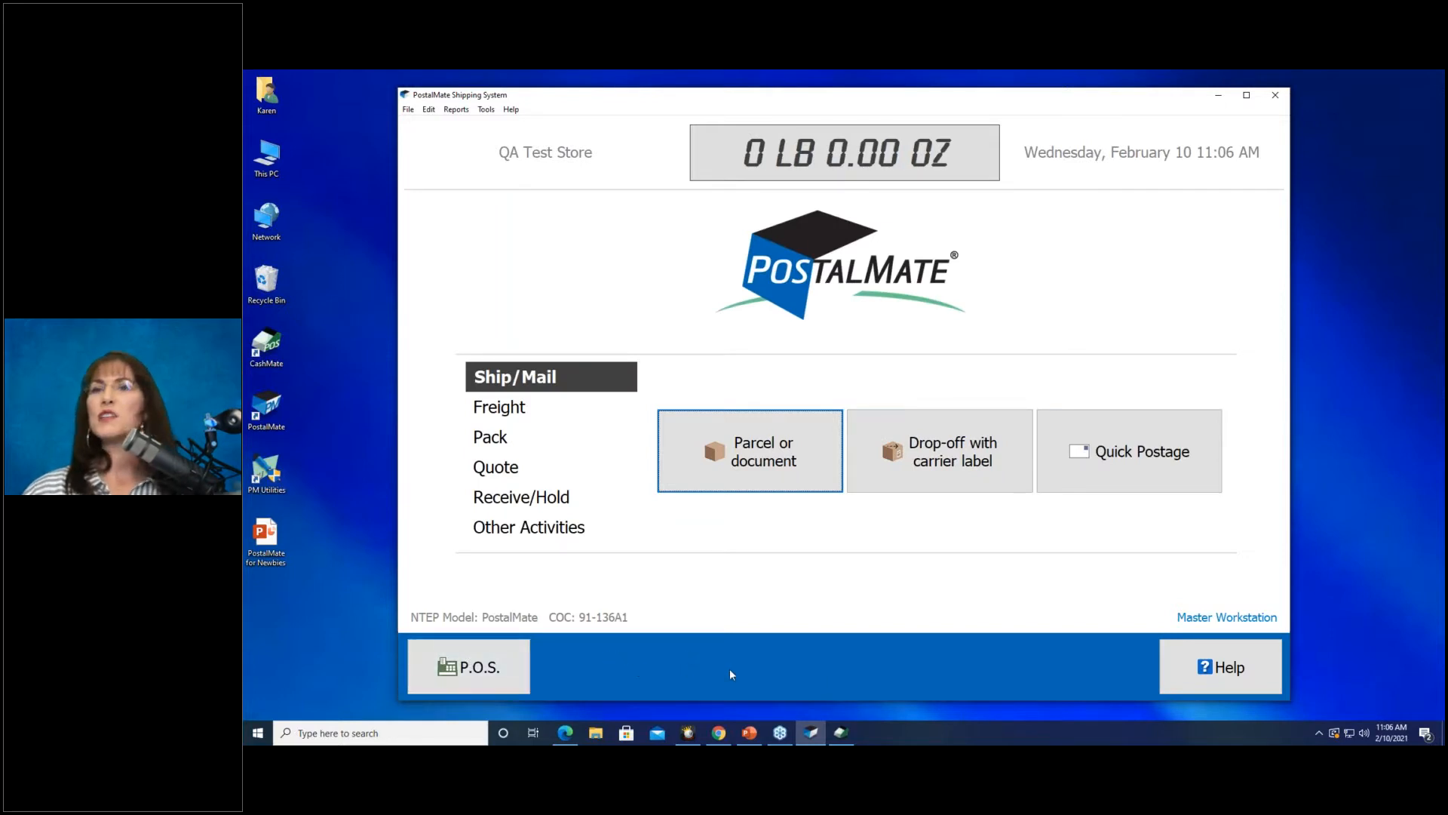
Start a new parcel, find the sender by a name search, and pick the San Marcos recipient by zip 92069.
{"action": "left_click", "coordinate": [761, 465]}
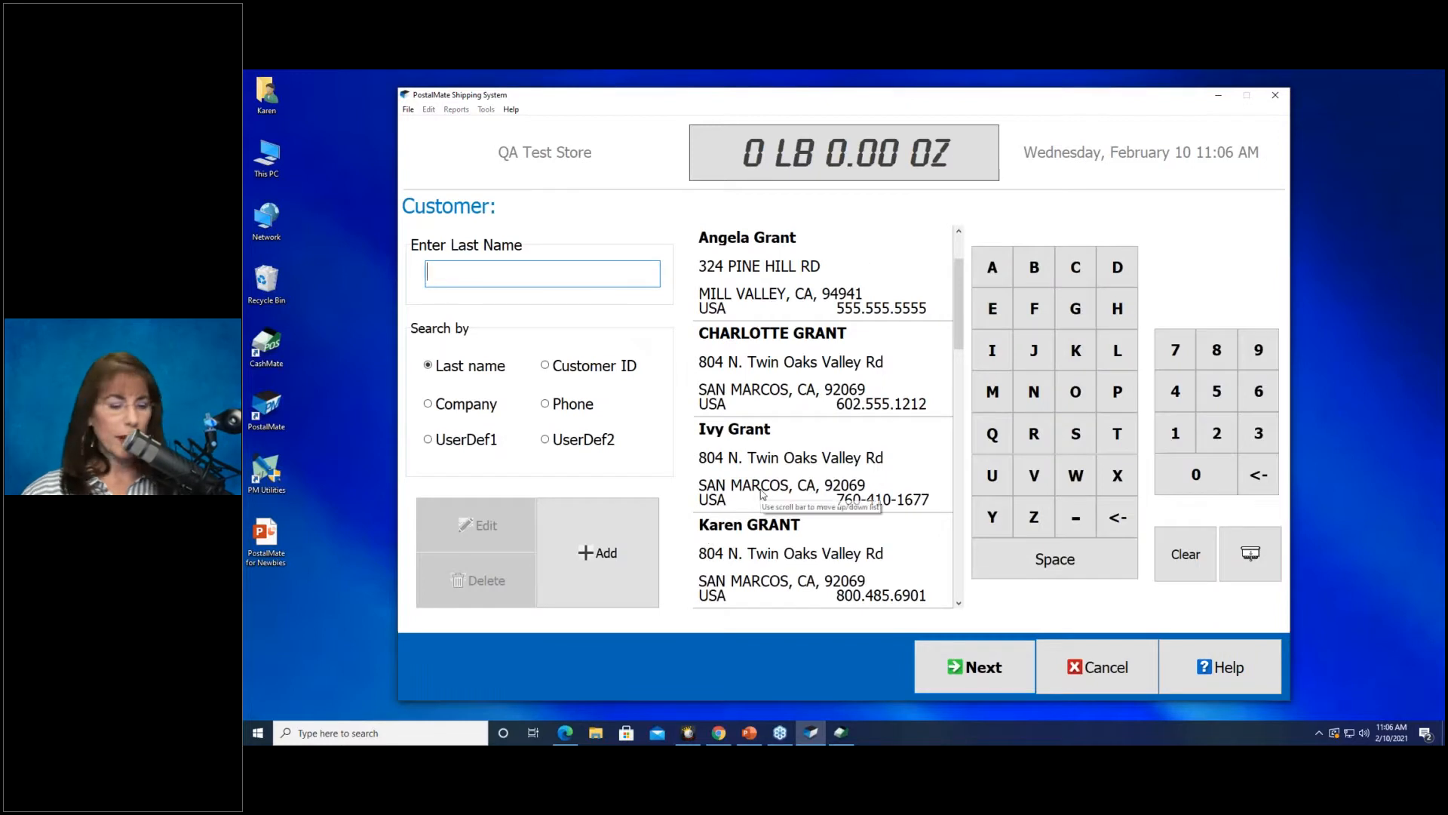
{"action": "type", "text": "smith"}
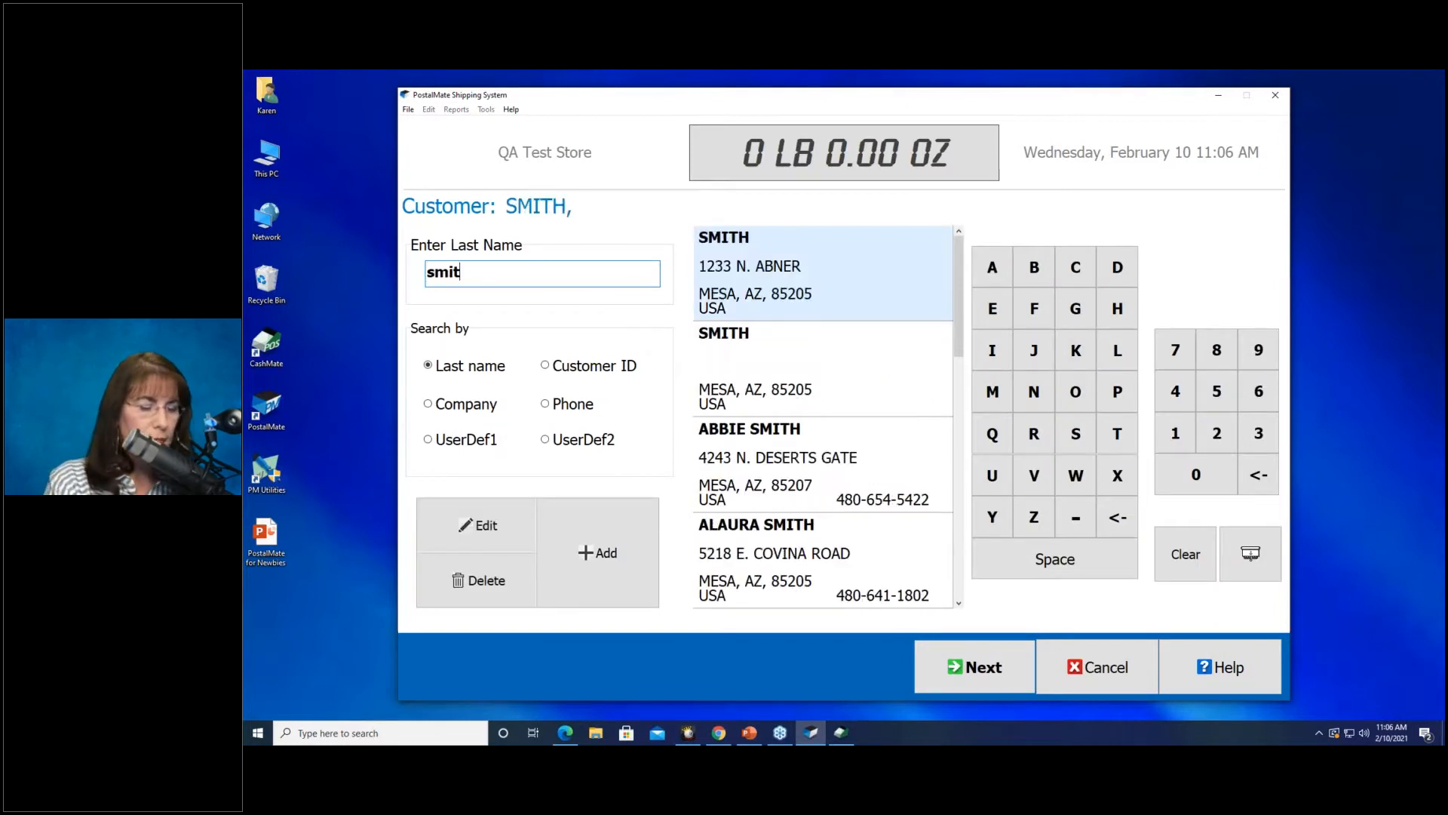
{"action": "left_click", "coordinate": [733, 455]}
{"action": "left_click", "coordinate": [958, 666]}
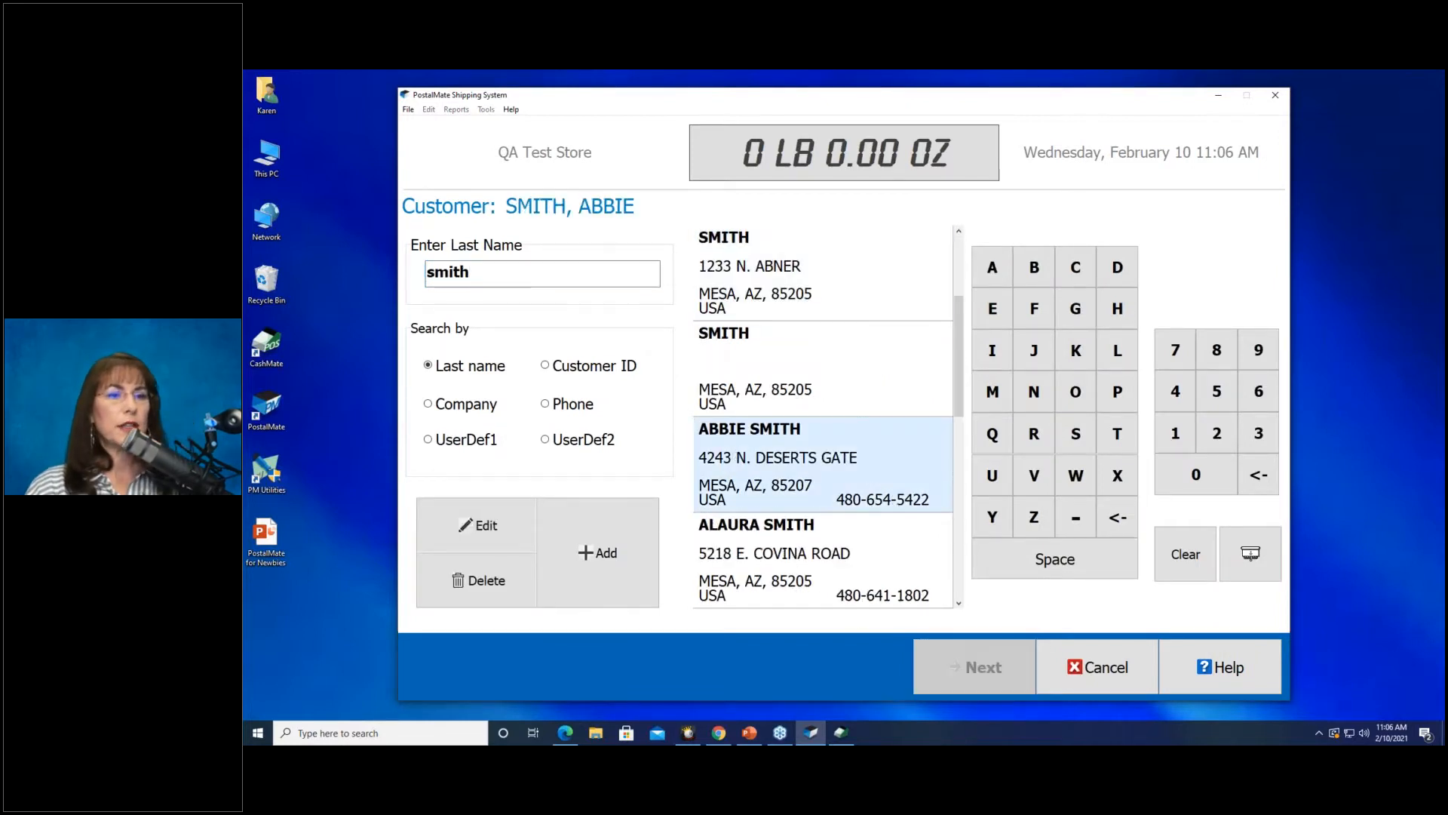
{"action": "type", "text": "92069"}
{"action": "left_click", "coordinate": [856, 503]}
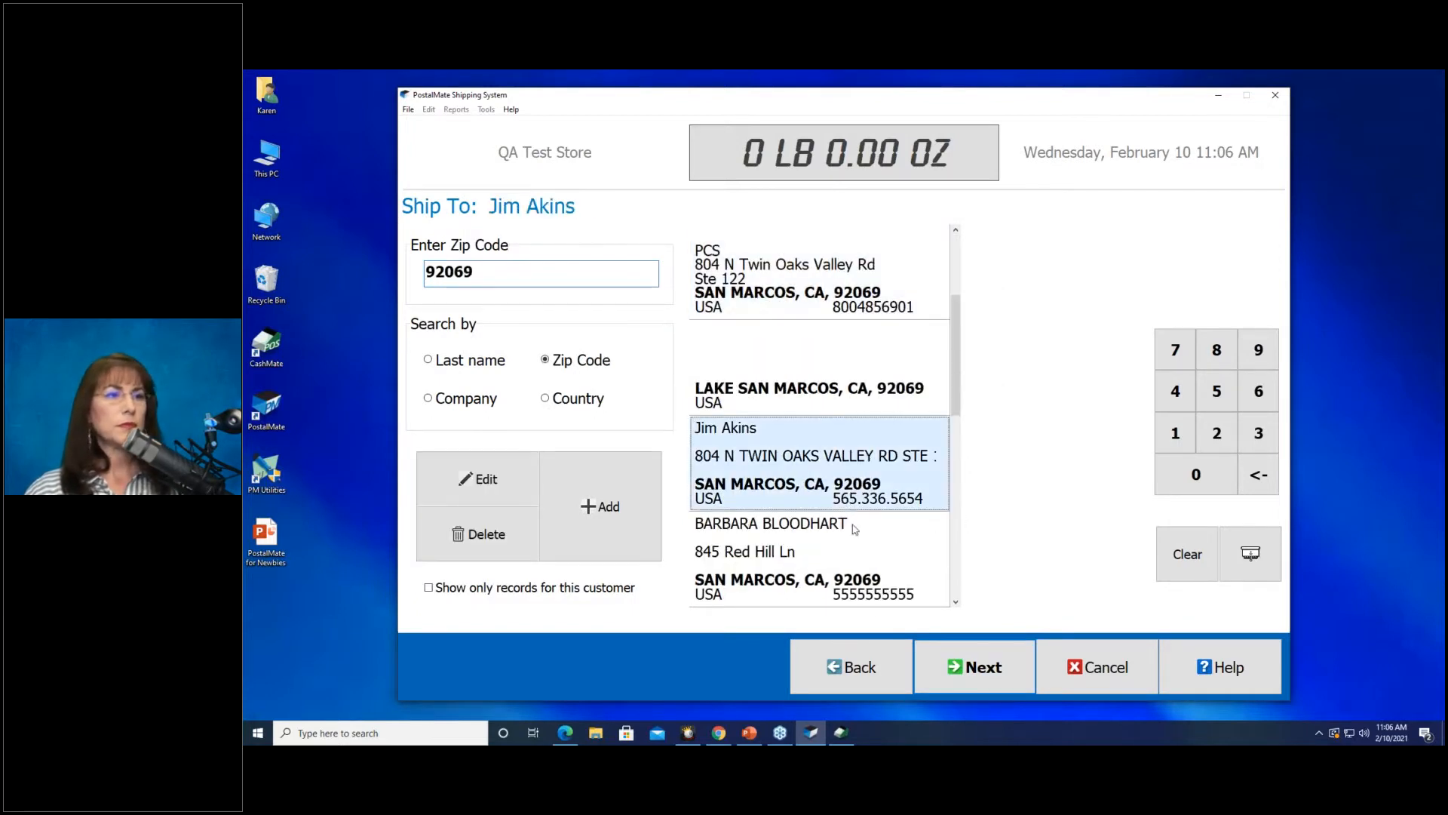
{"action": "left_click", "coordinate": [973, 667]}
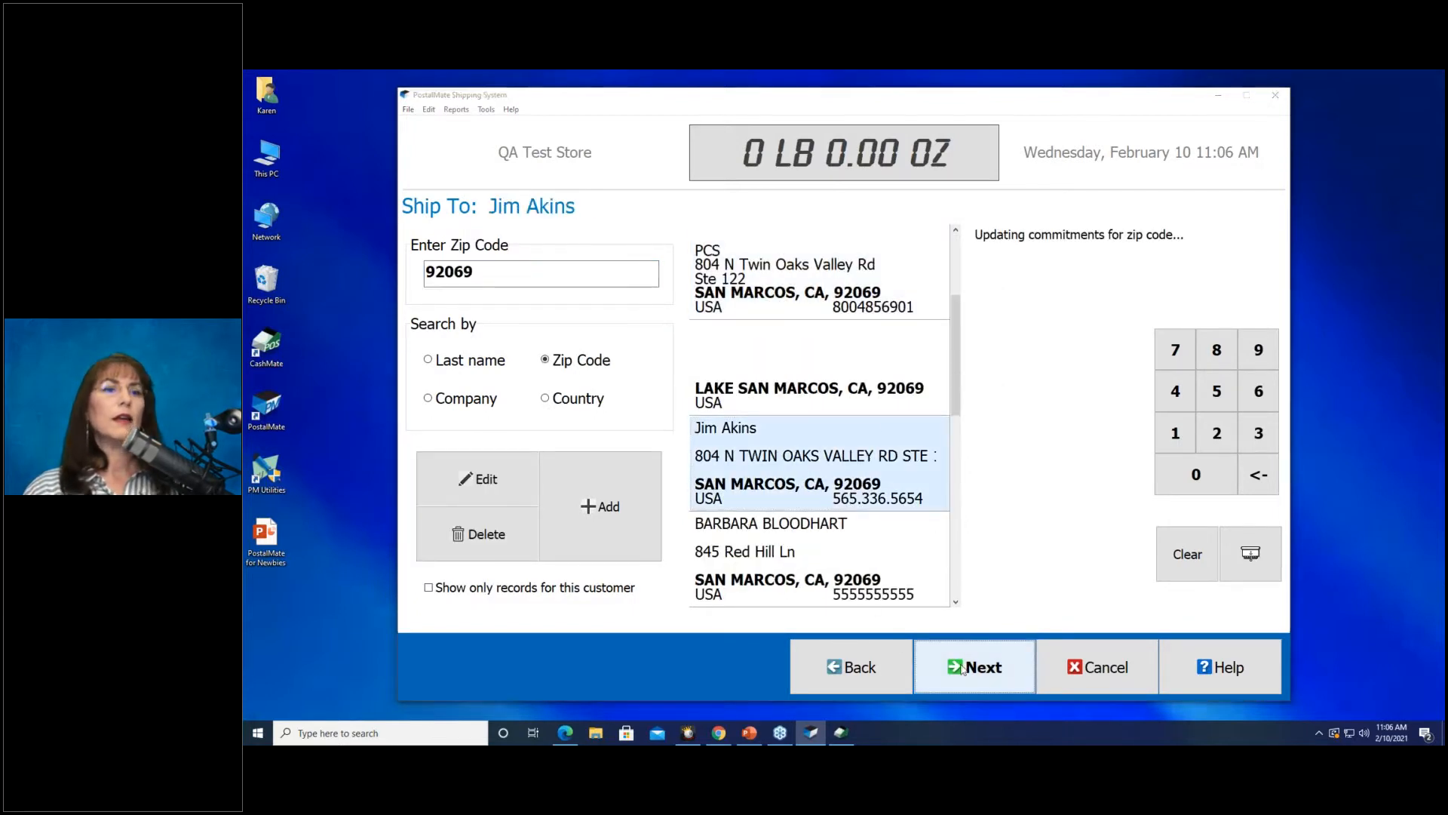
Enter 1 lb and 7×7×7 dimensions, skipping declared value, to reach the rates.
{"action": "left_click", "coordinate": [961, 393]}
{"action": "left_click", "coordinate": [972, 643]}
{"action": "left_click", "coordinate": [974, 652]}
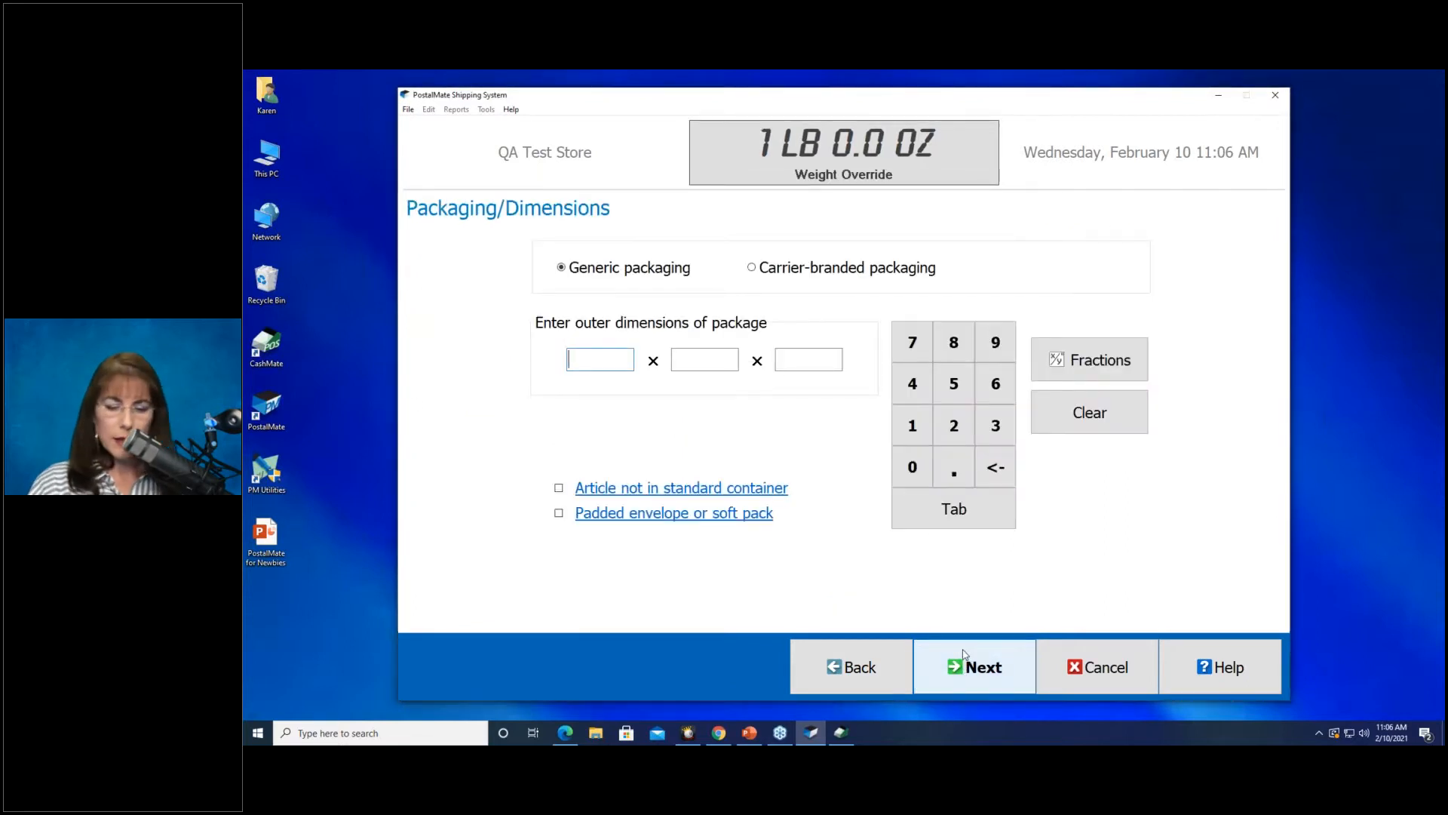
{"action": "type", "text": "7"}
{"action": "key", "text": "Tab"}
{"action": "type", "text": "7"}
{"action": "key", "text": "Tab"}
{"action": "type", "text": "7"}
{"action": "left_click", "coordinate": [965, 654]}
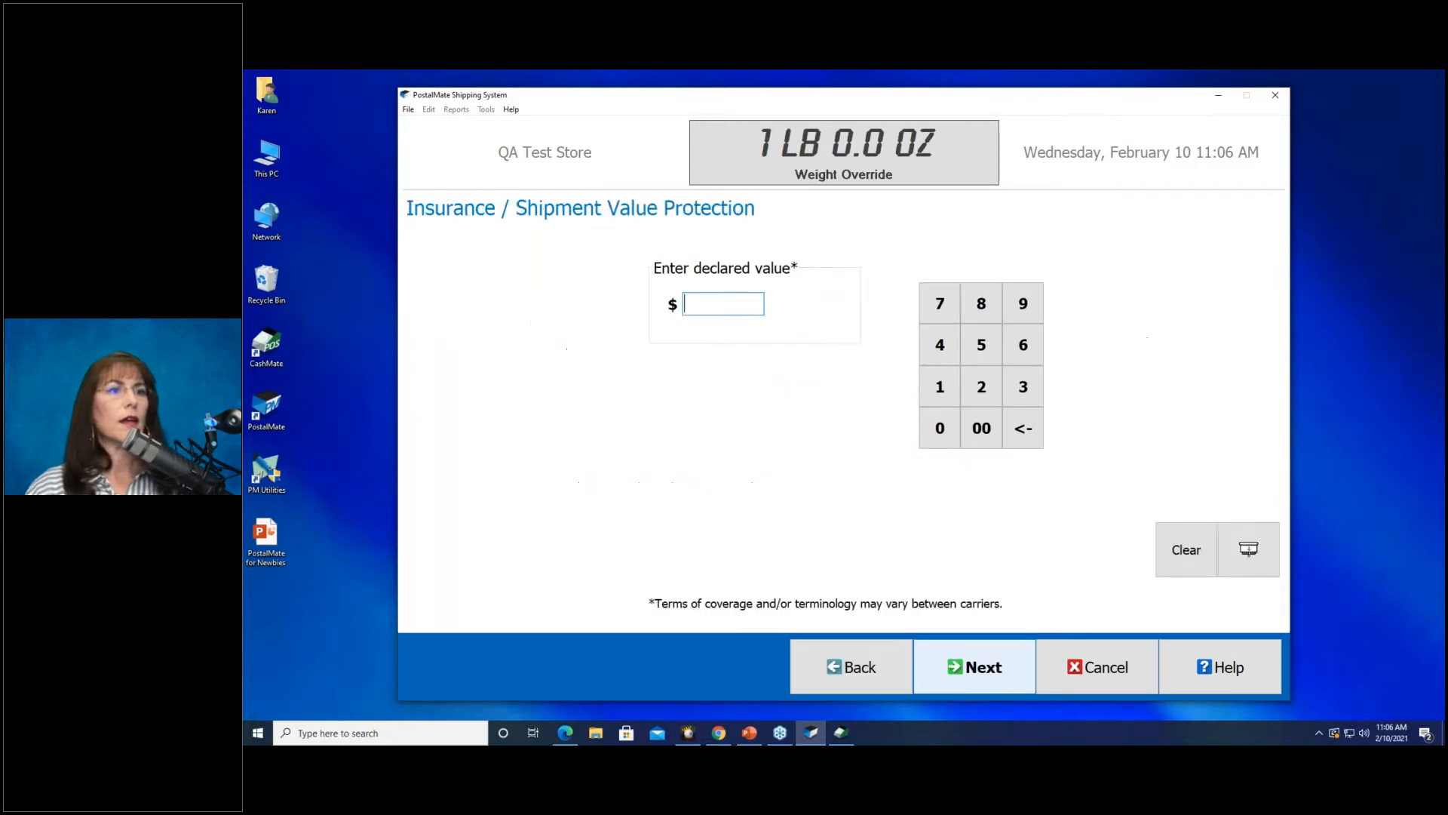
{"action": "left_click", "coordinate": [966, 656]}
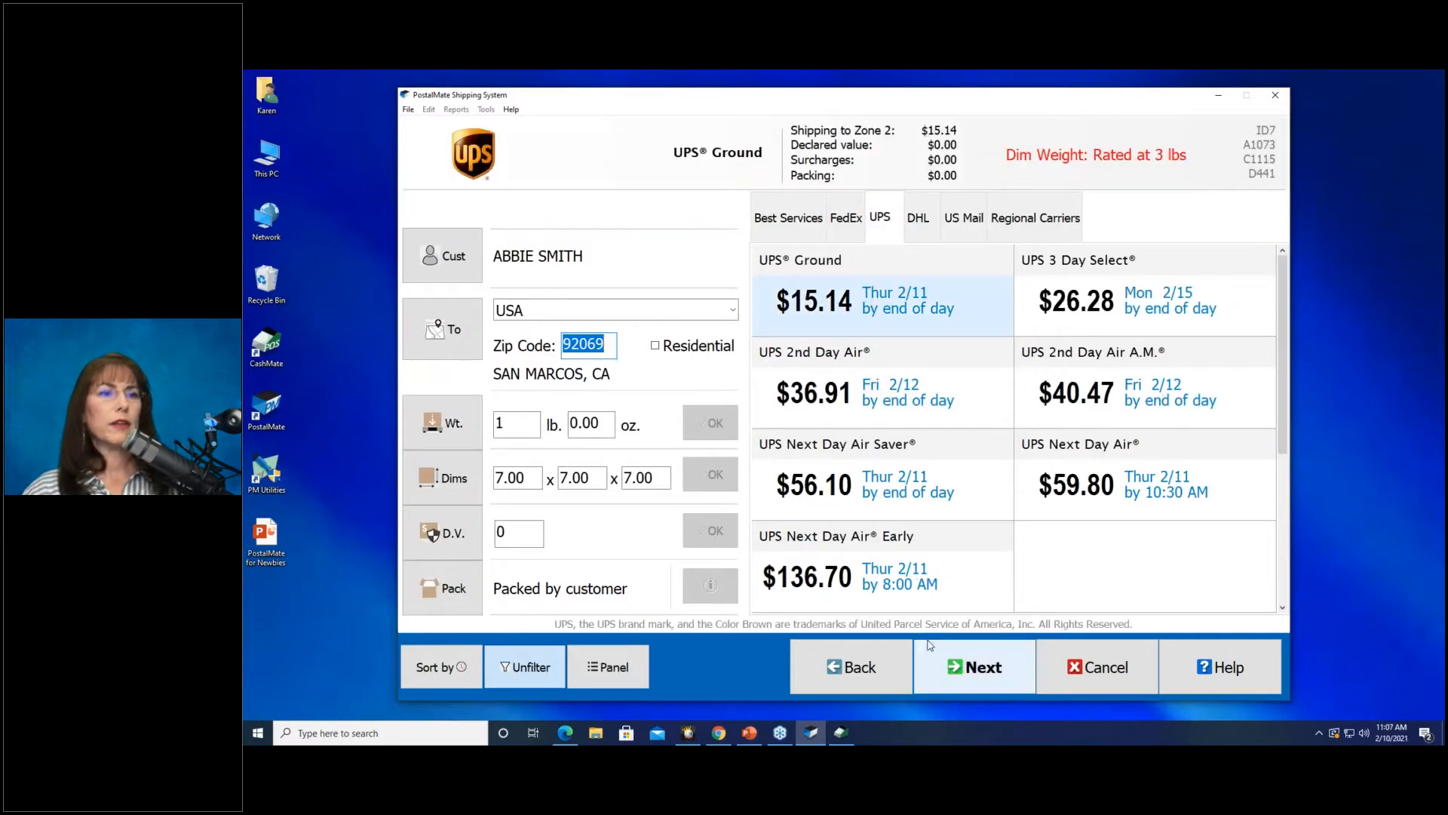
Ship by UPS Ground at $15.14 with photo ID confirmed, then close both label previews.
{"action": "left_click", "coordinate": [930, 658]}
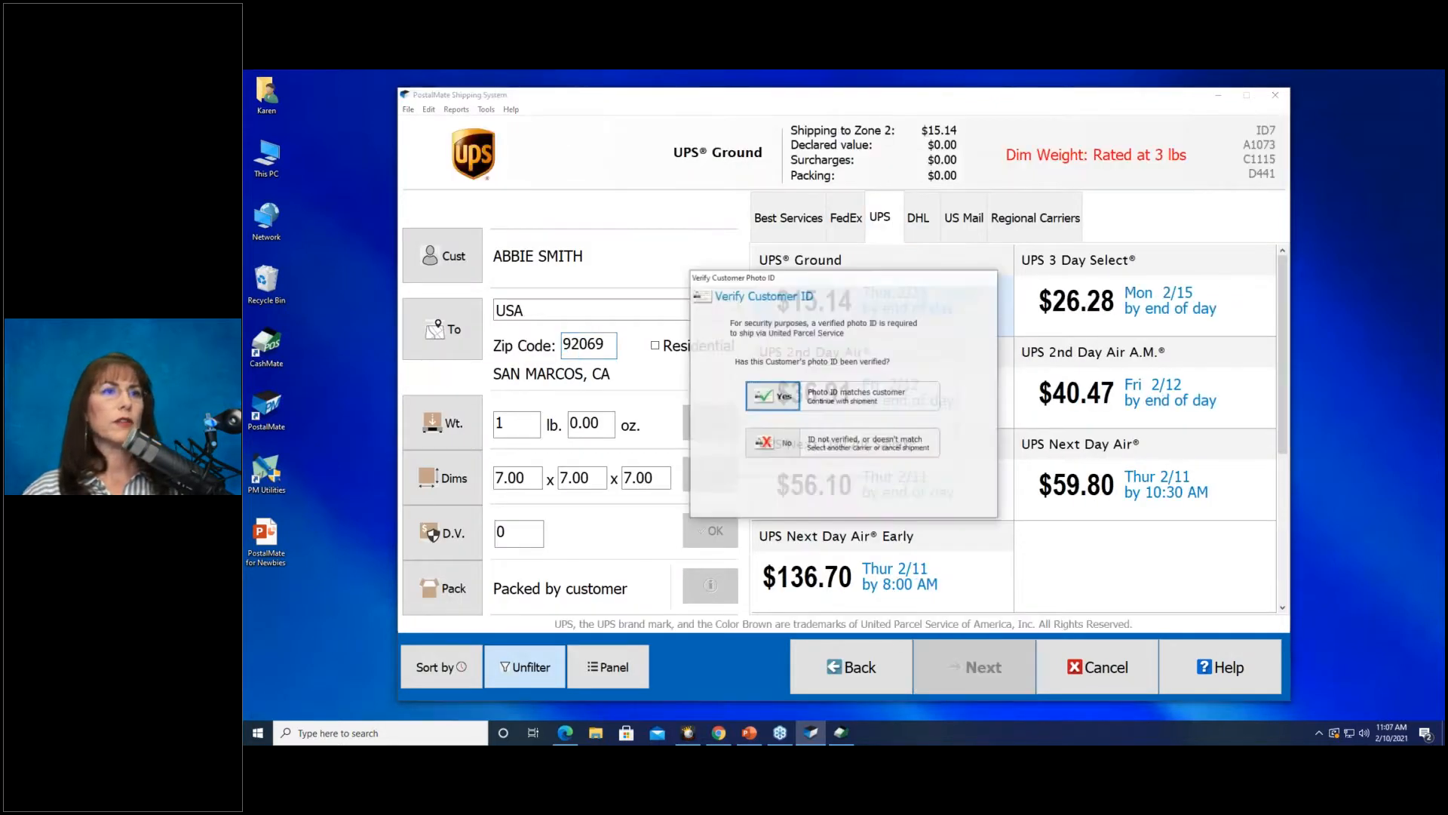
{"action": "left_click", "coordinate": [789, 393]}
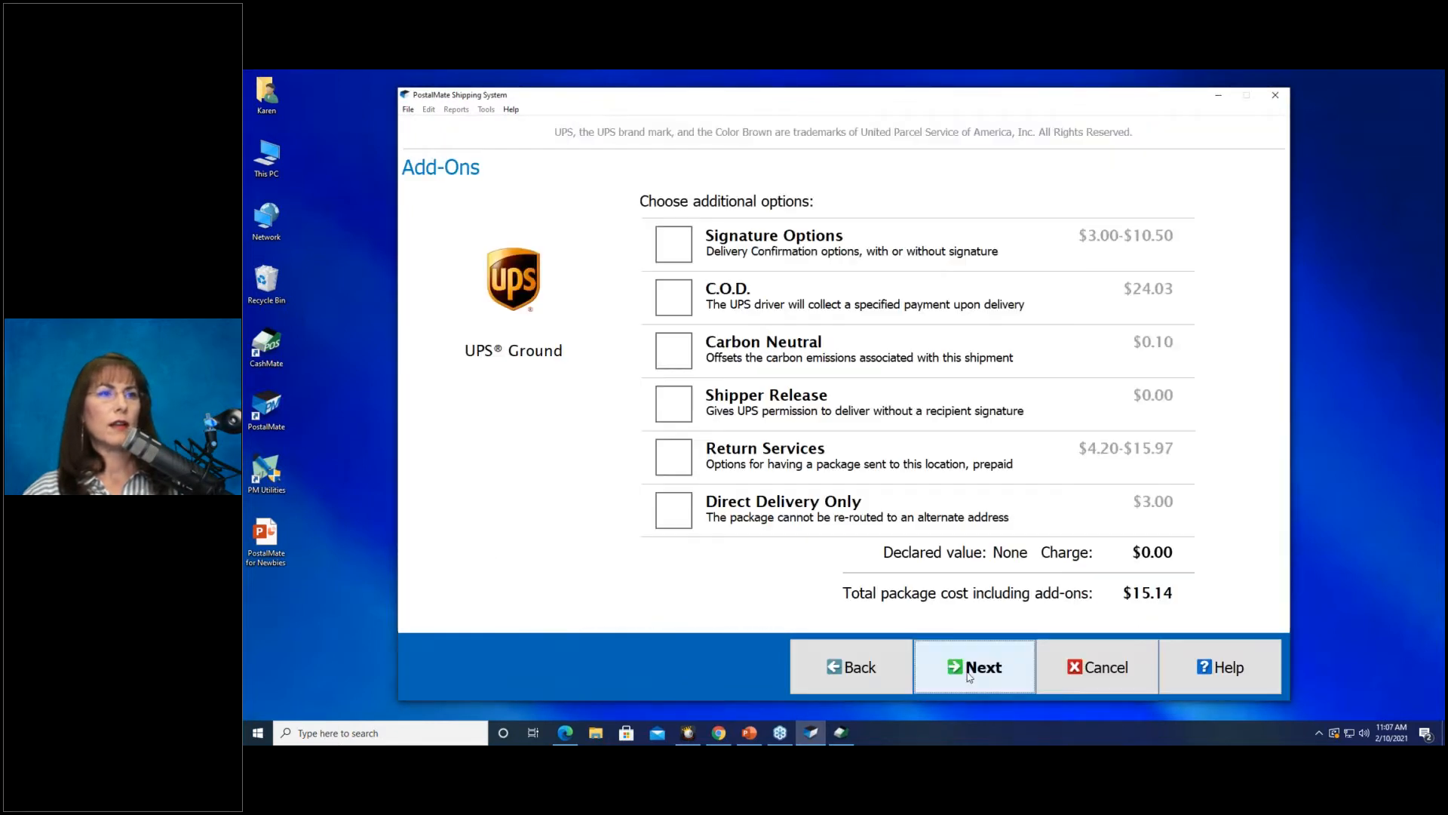
{"action": "left_click", "coordinate": [969, 672]}
{"action": "left_click", "coordinate": [970, 670]}
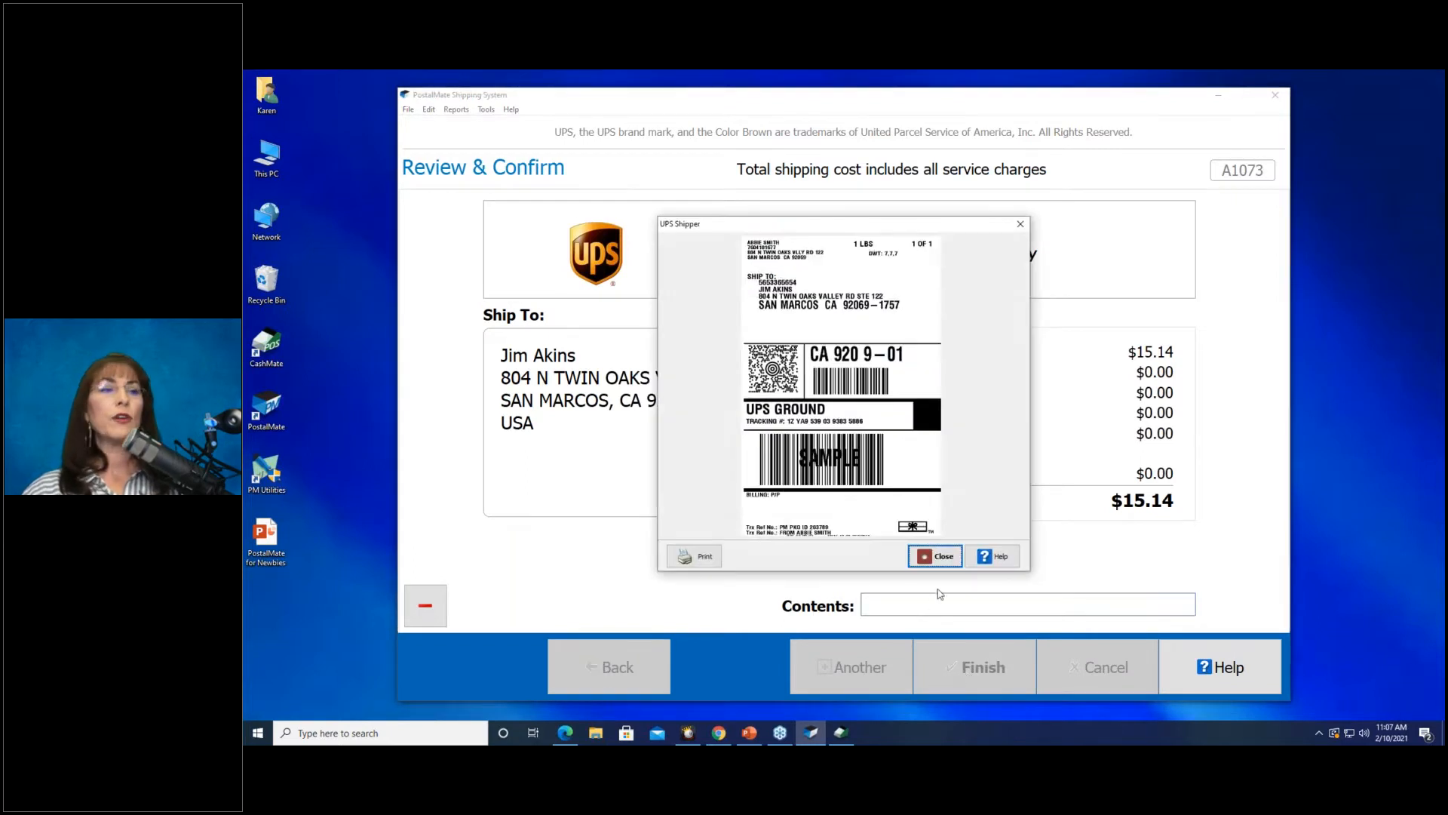
{"action": "left_click", "coordinate": [942, 558]}
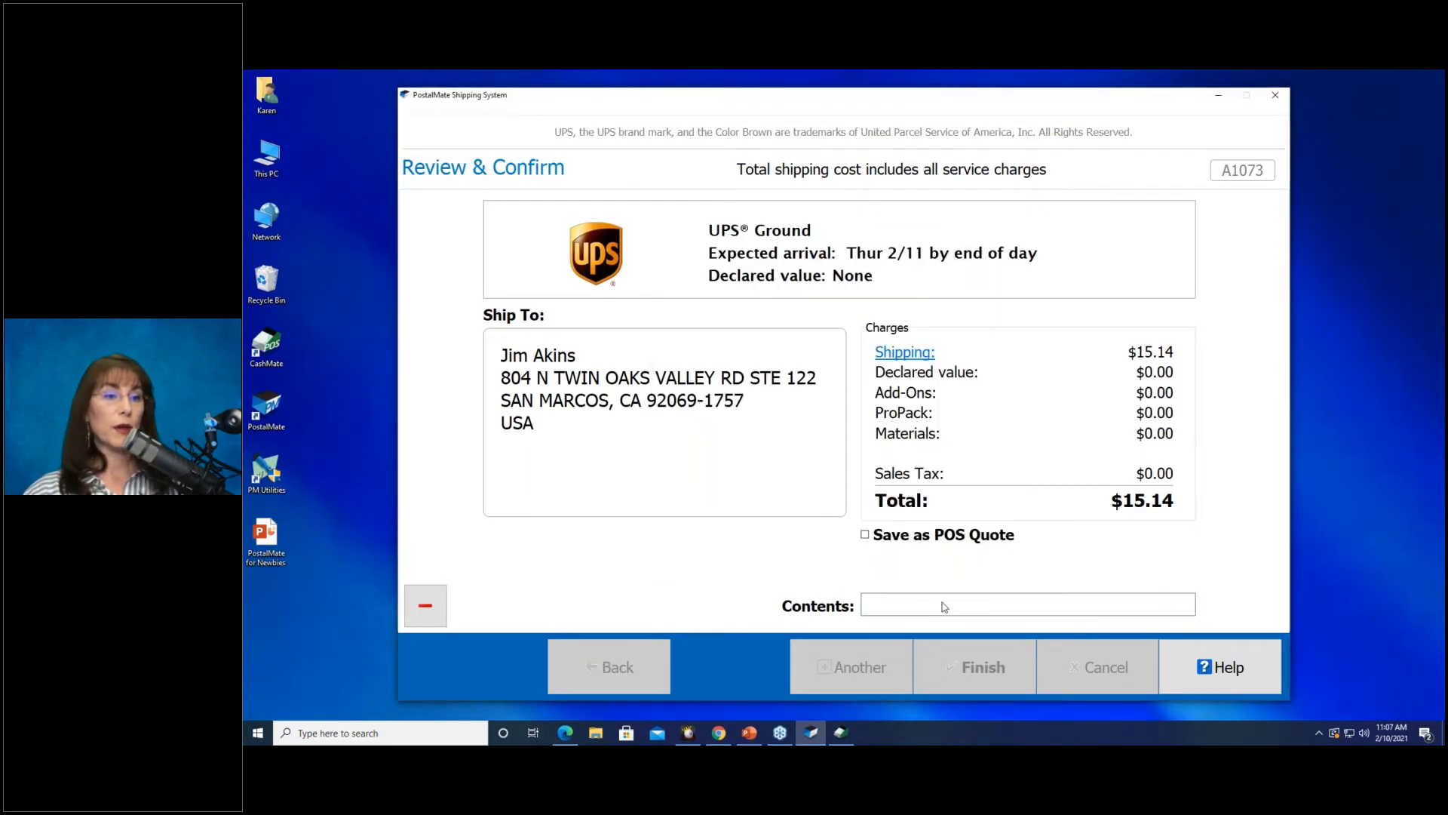
{"action": "left_click", "coordinate": [940, 558]}
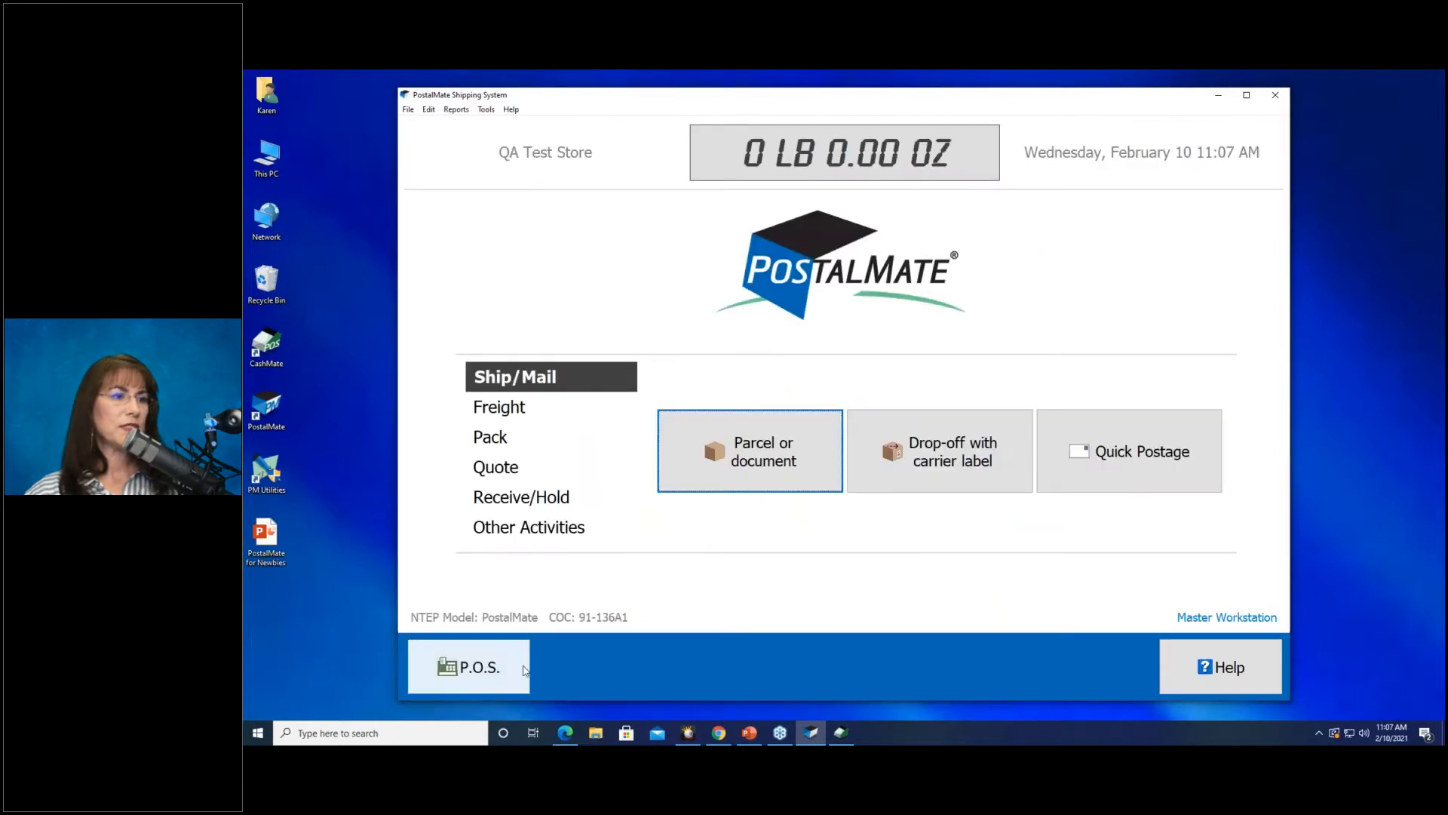
Open the POS register for the day with 100.00 in the drawer, loading both UPS shipments totalling $32.16.
{"action": "left_click", "coordinate": [500, 670]}
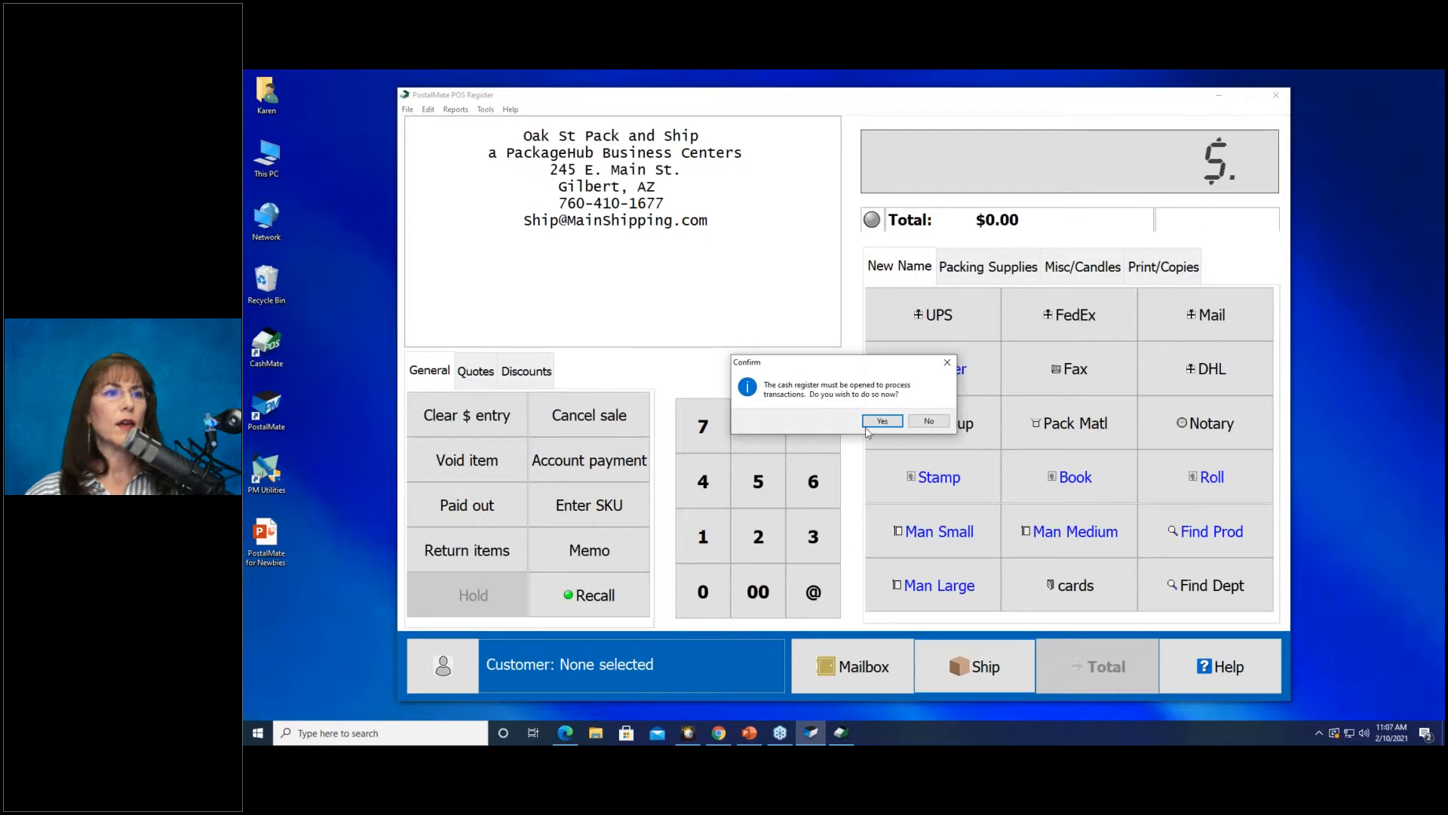
{"action": "left_click", "coordinate": [881, 421]}
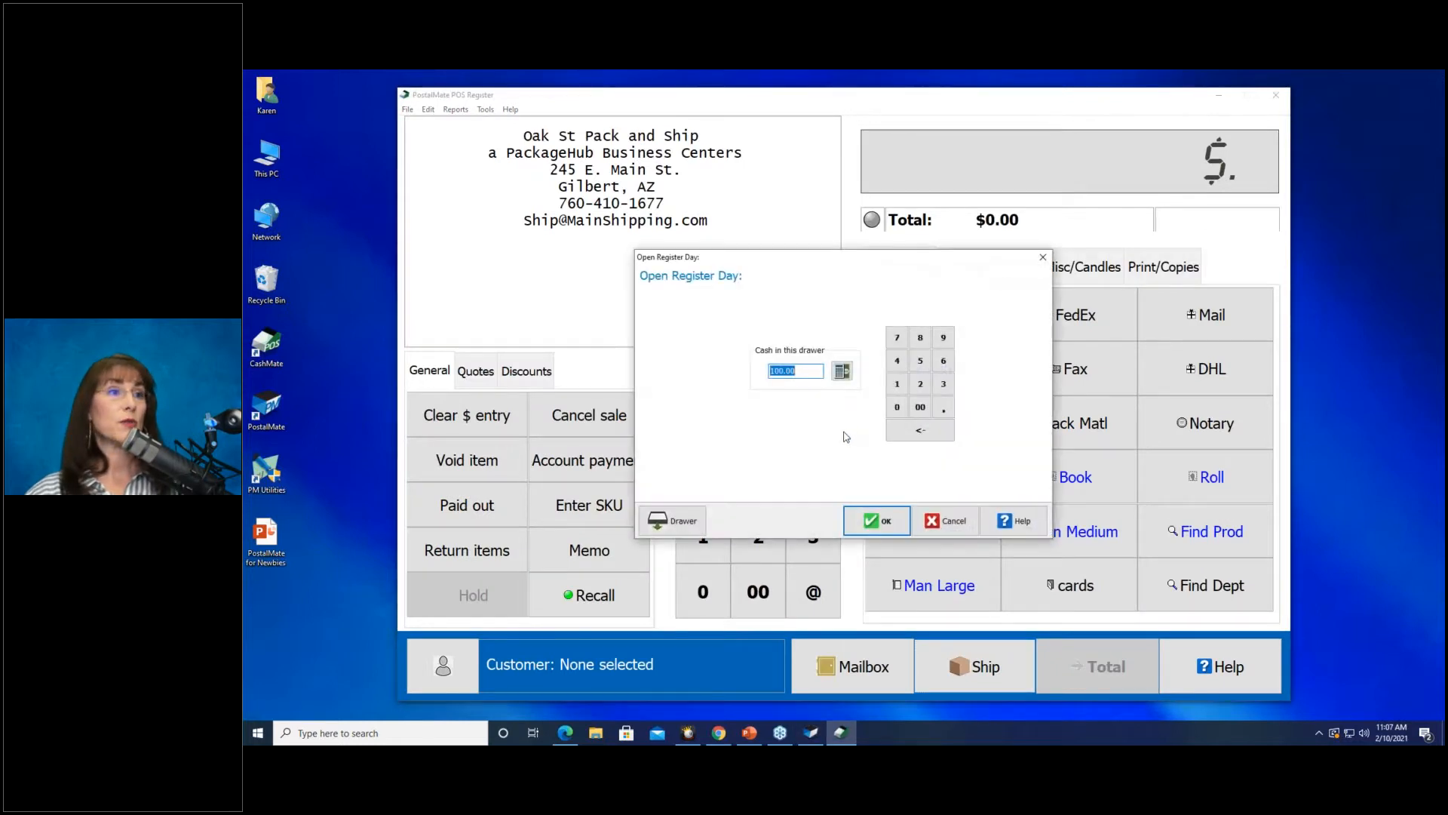
{"action": "left_click", "coordinate": [856, 516]}
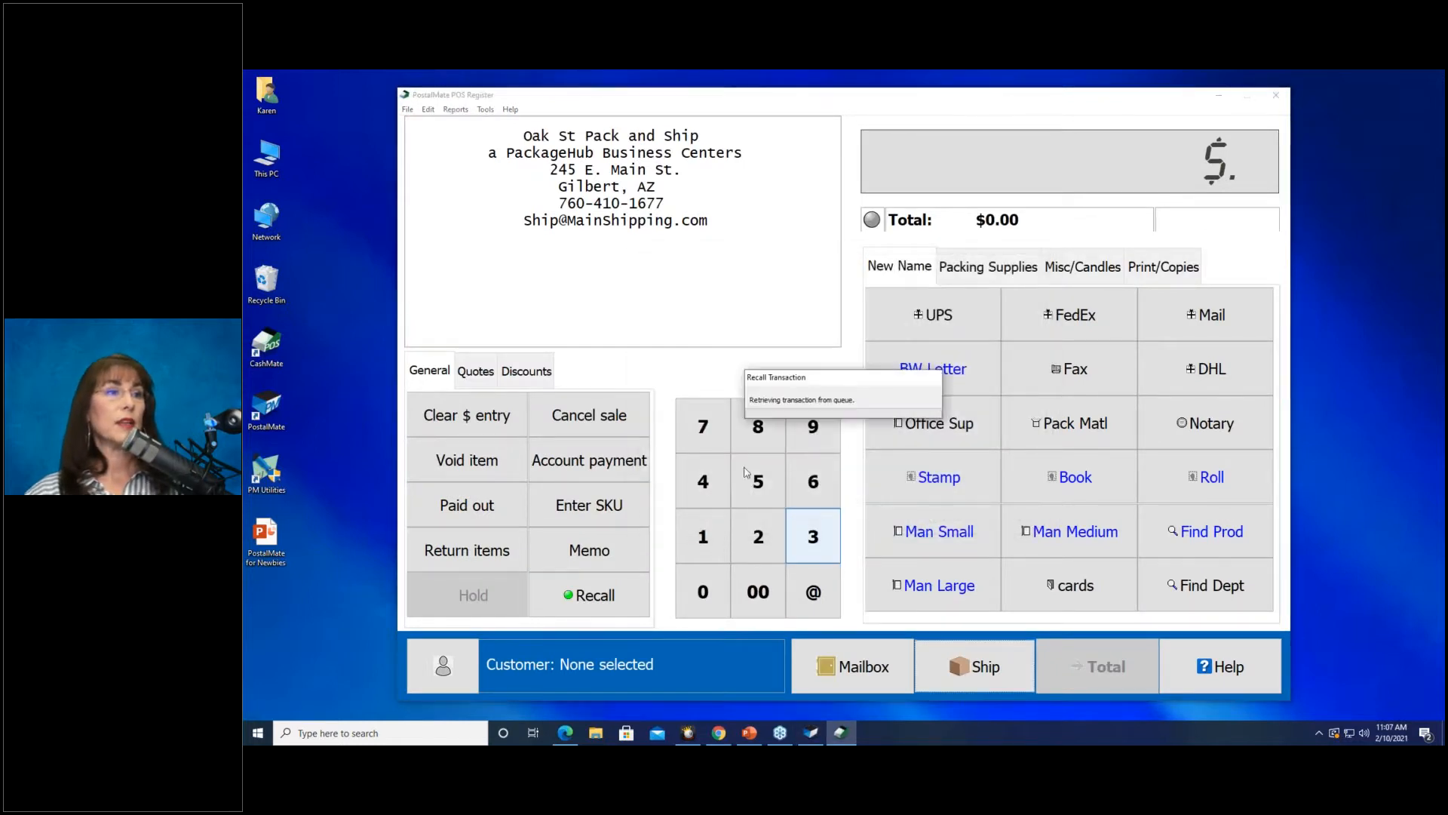
{"action": "left_click_drag", "start_coordinate": [825, 292], "coordinate": [844, 254]}
{"action": "scroll", "coordinate": [845, 257], "scroll_direction": "down", "scroll_amount": 2}
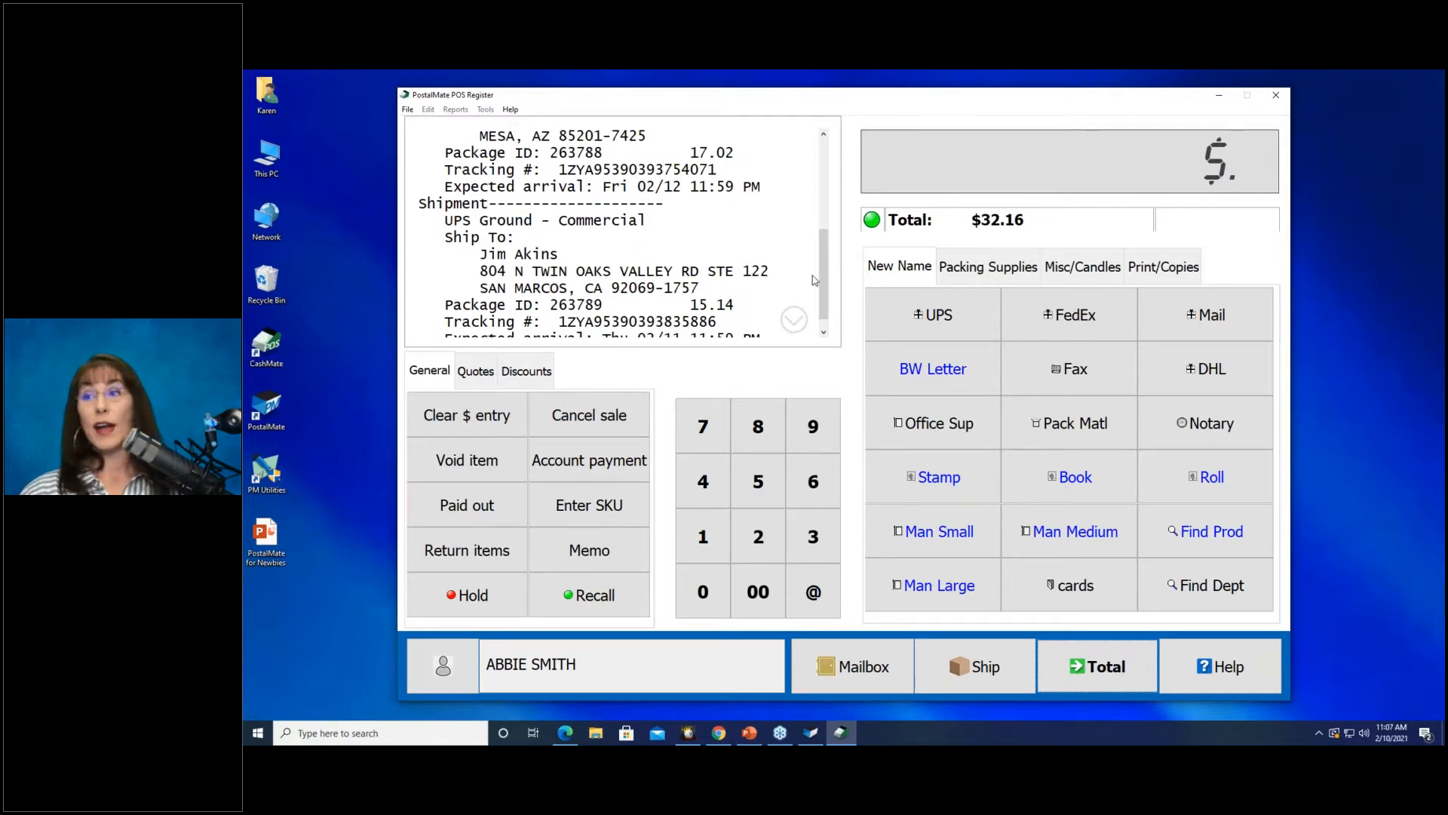
Hold the $32.16 sale with the note 'split' and bring up the held transactions list.
{"action": "left_click", "coordinate": [464, 604]}
{"action": "type", "text": "split"}
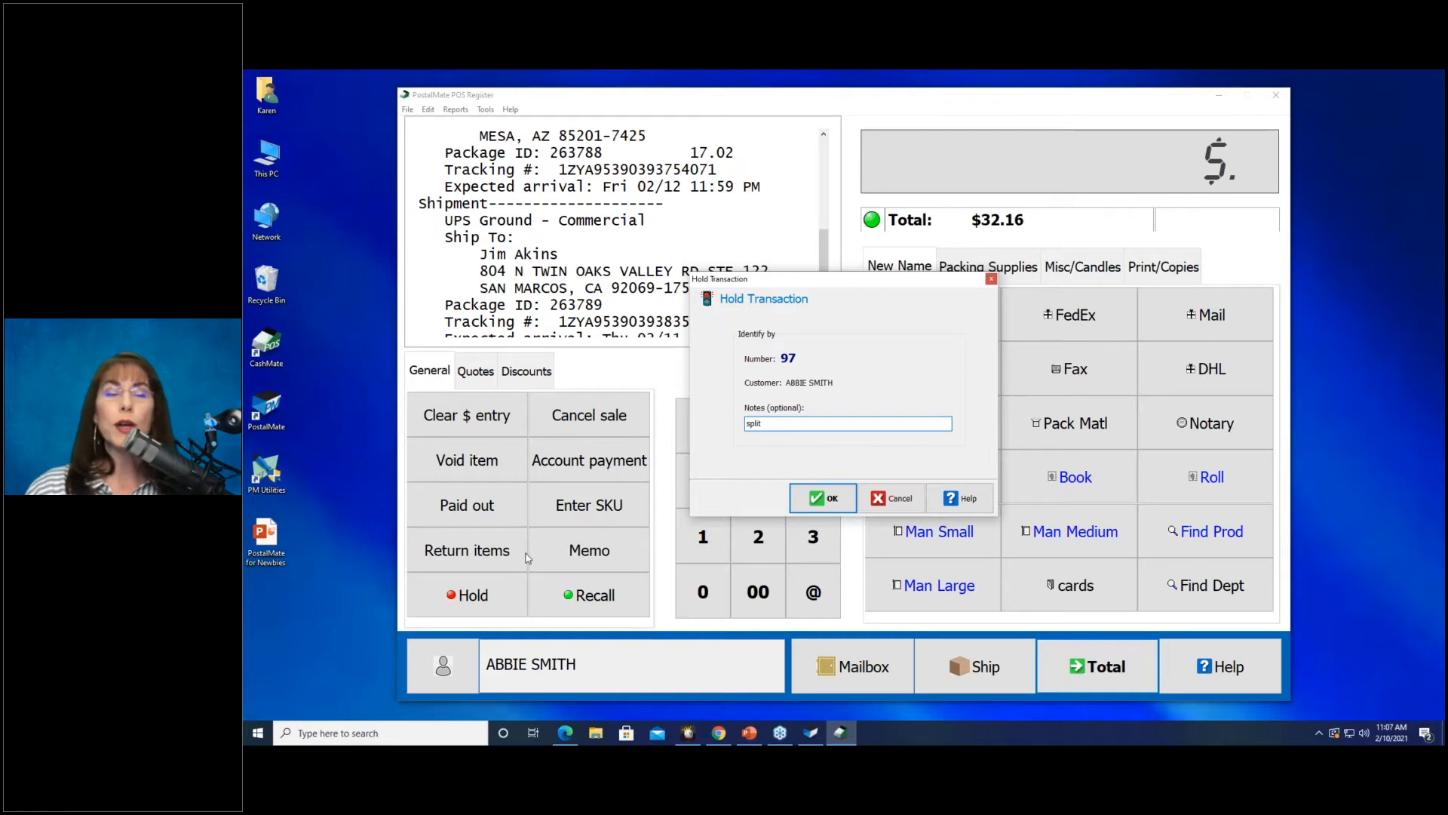
{"action": "left_click", "coordinate": [819, 501]}
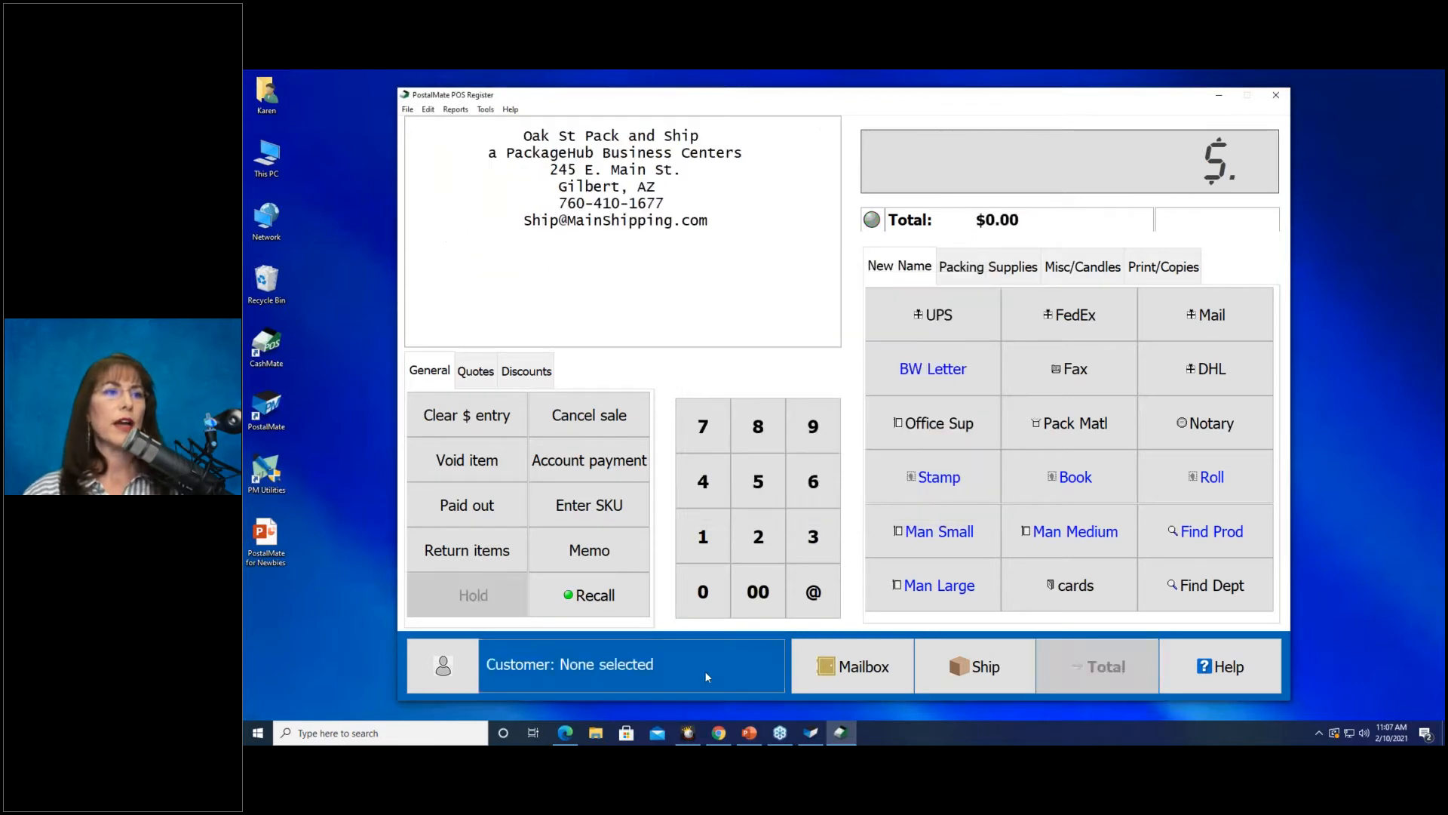
{"action": "left_click", "coordinate": [587, 596]}
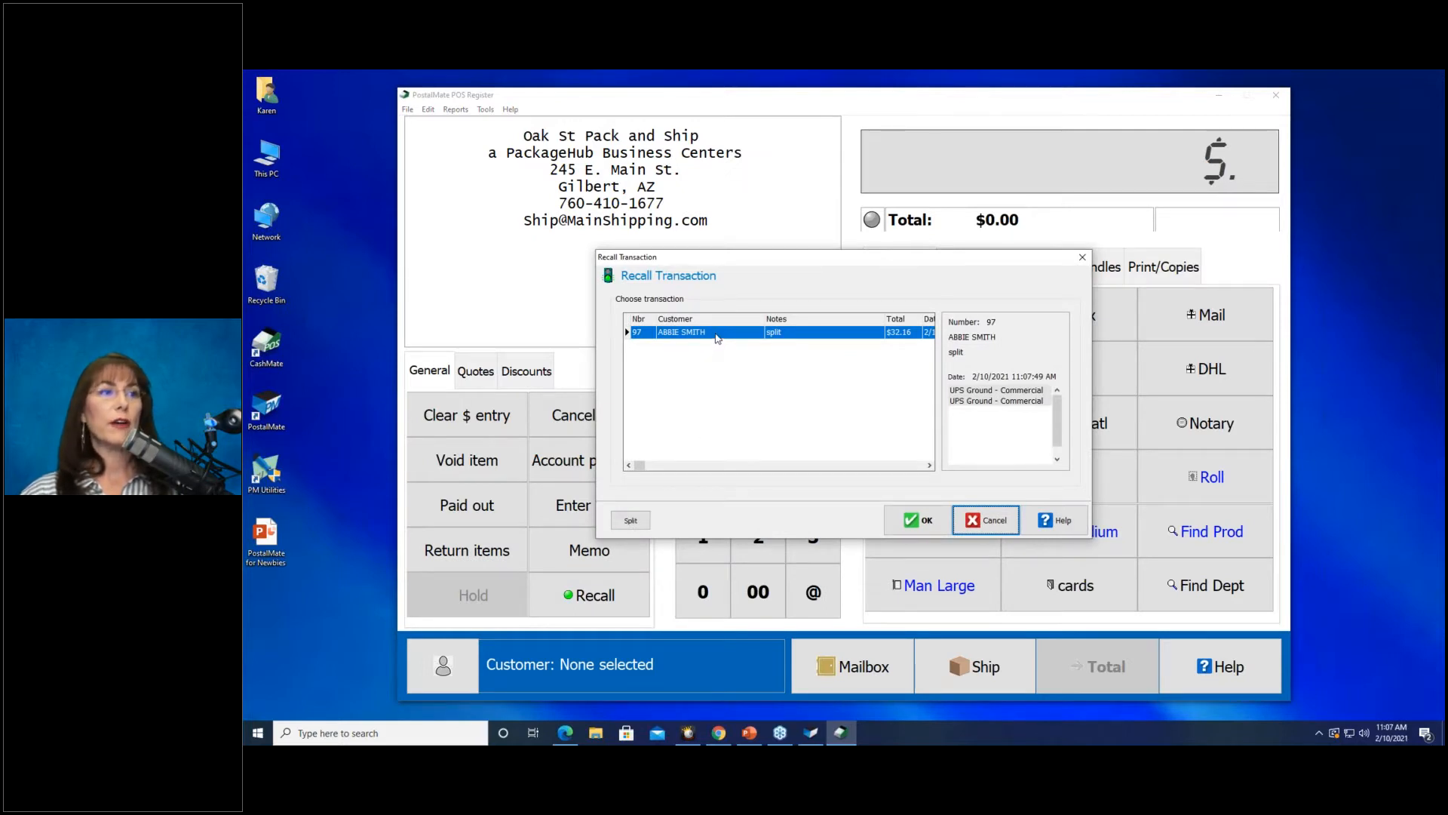
Split the $17.02 Mesa shipment off as transaction 98, then recall transaction 97 at $15.14.
{"action": "left_click", "coordinate": [629, 521]}
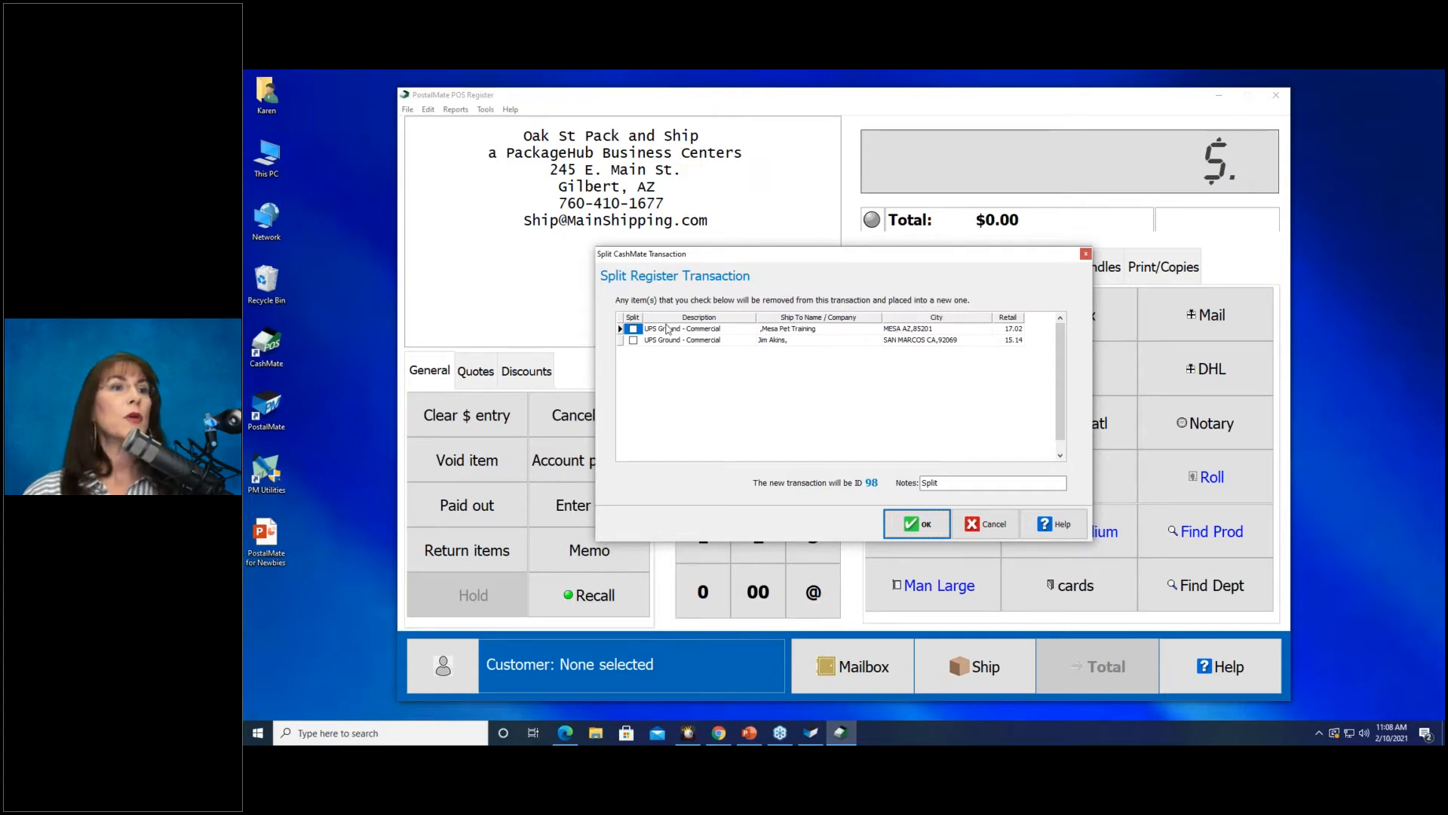
{"action": "left_click", "coordinate": [633, 329]}
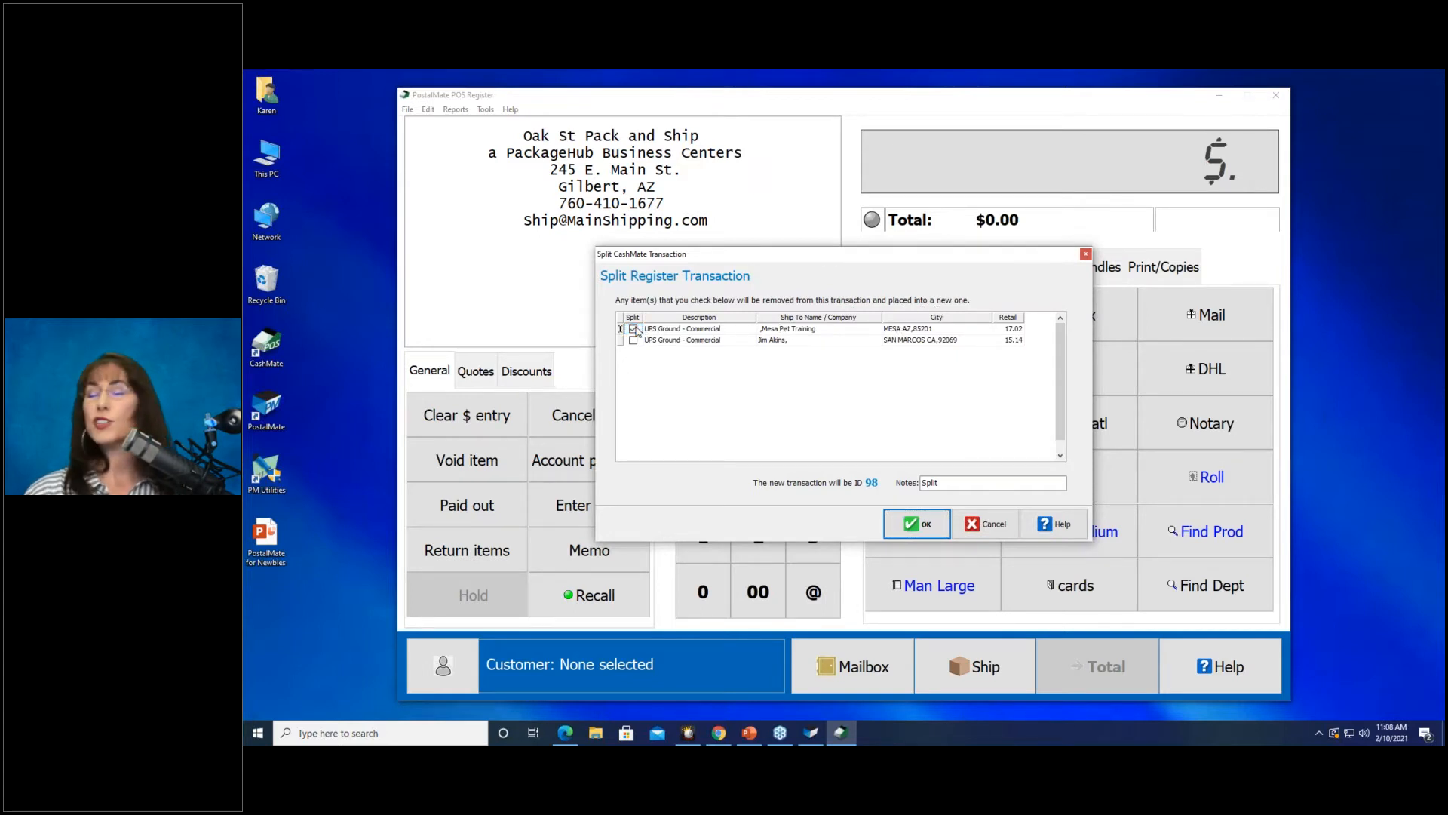
{"action": "left_click", "coordinate": [894, 513]}
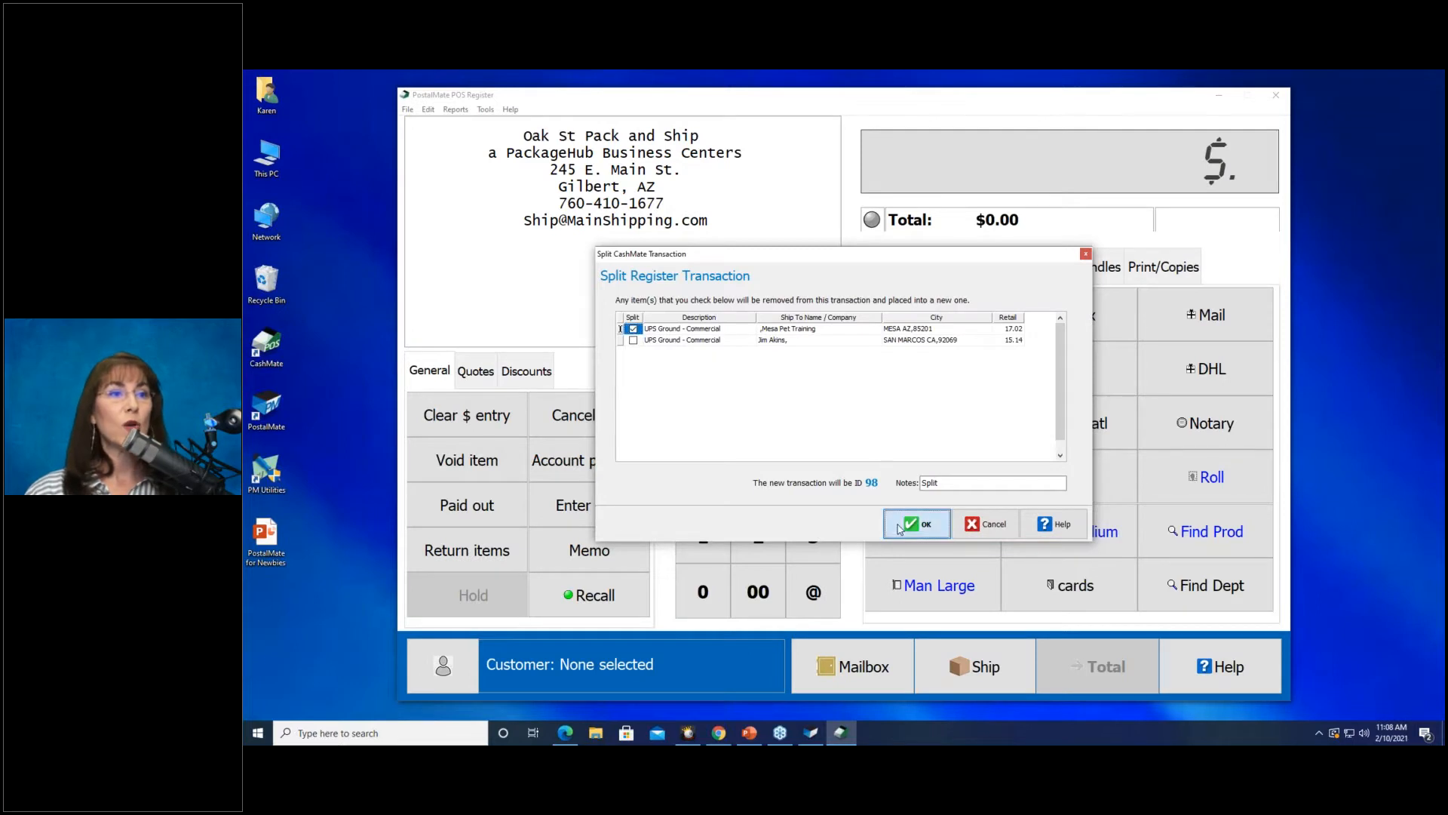
{"action": "left_click", "coordinate": [898, 526]}
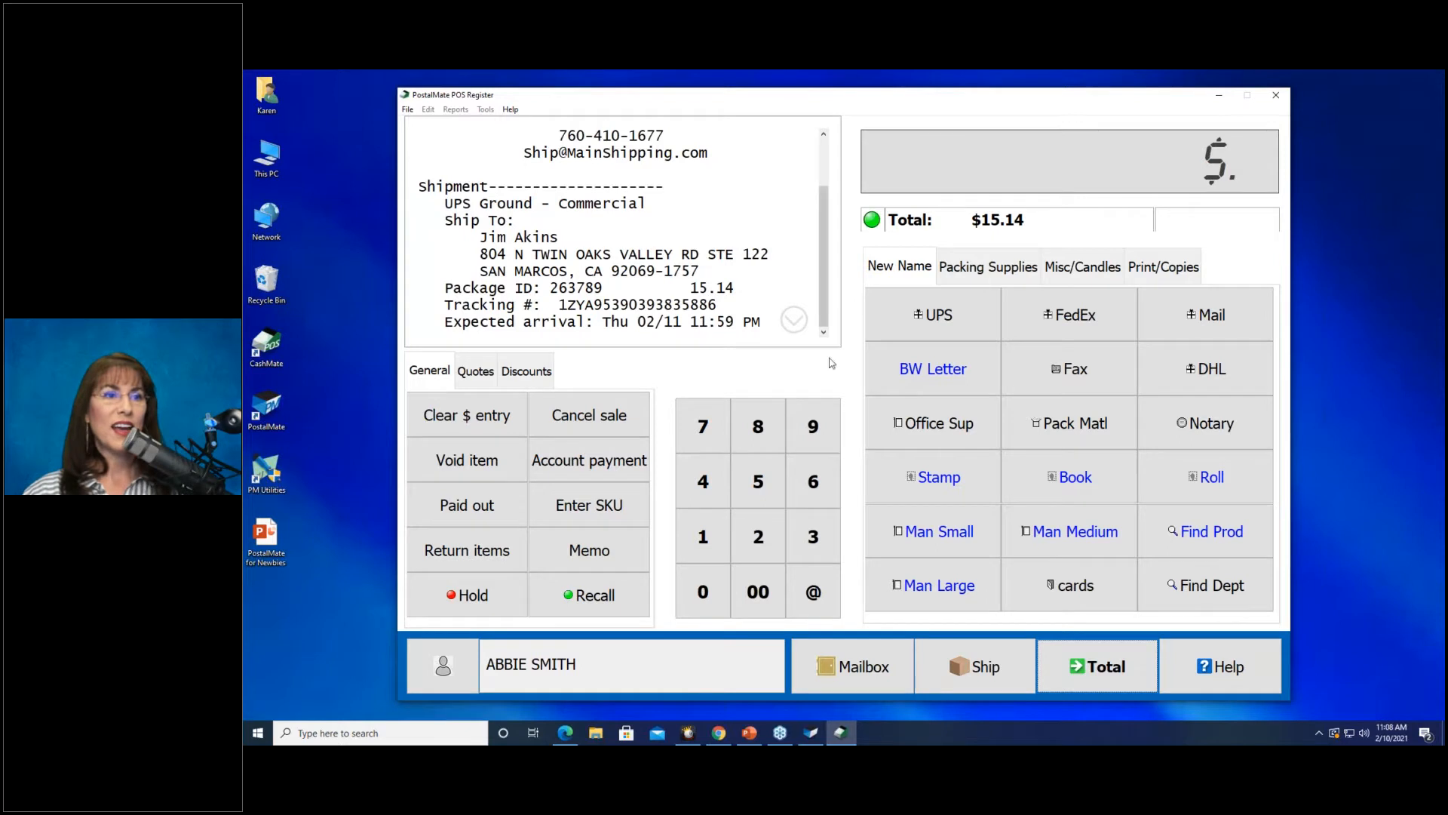
Check out the $15.14 sale, paying in full by Visa with a printed receipt.
{"action": "left_click", "coordinate": [1124, 667]}
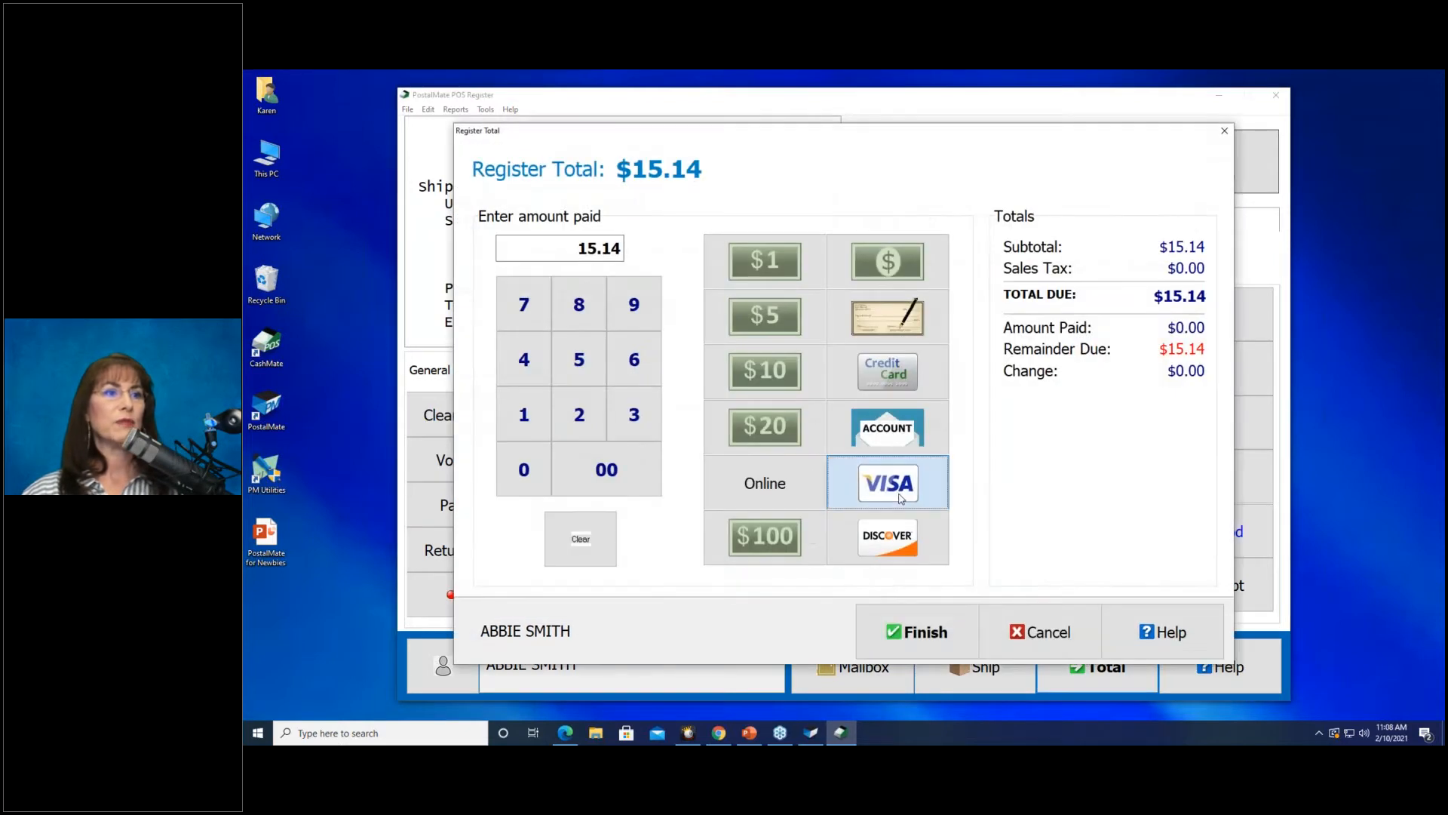
{"action": "left_click", "coordinate": [926, 632]}
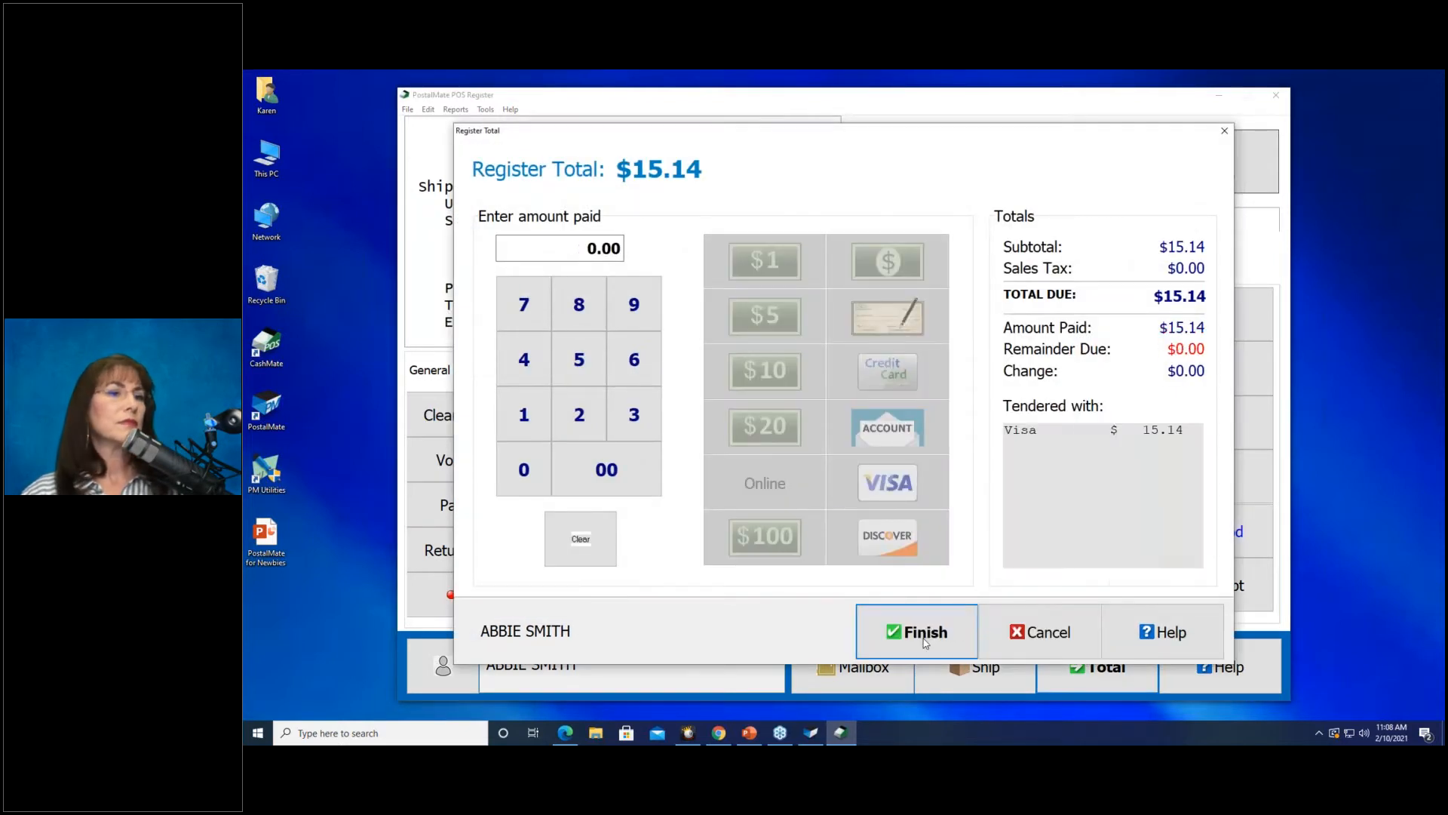
{"action": "left_click", "coordinate": [898, 640]}
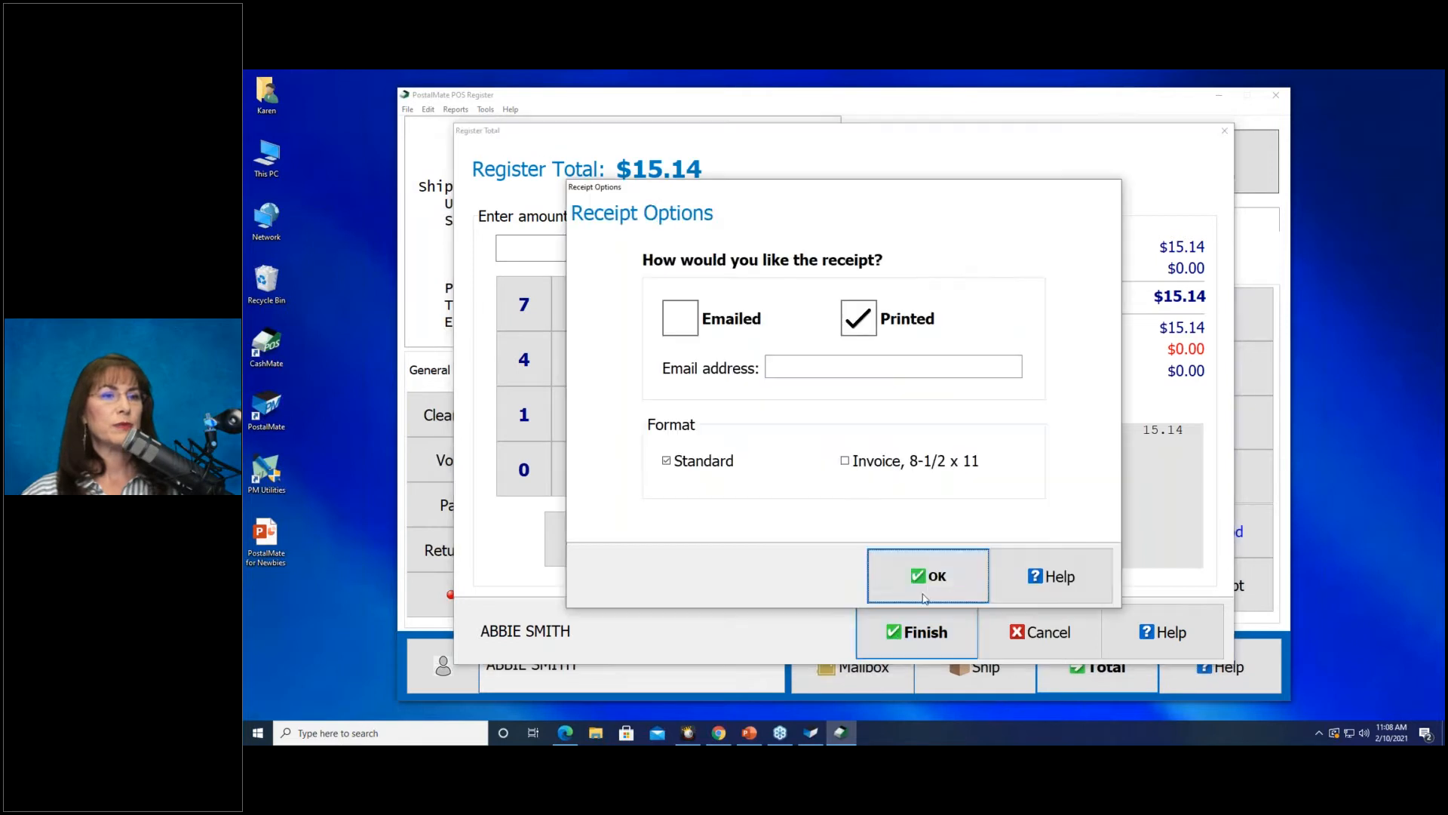
{"action": "left_click", "coordinate": [932, 571]}
{"action": "left_click", "coordinate": [932, 556]}
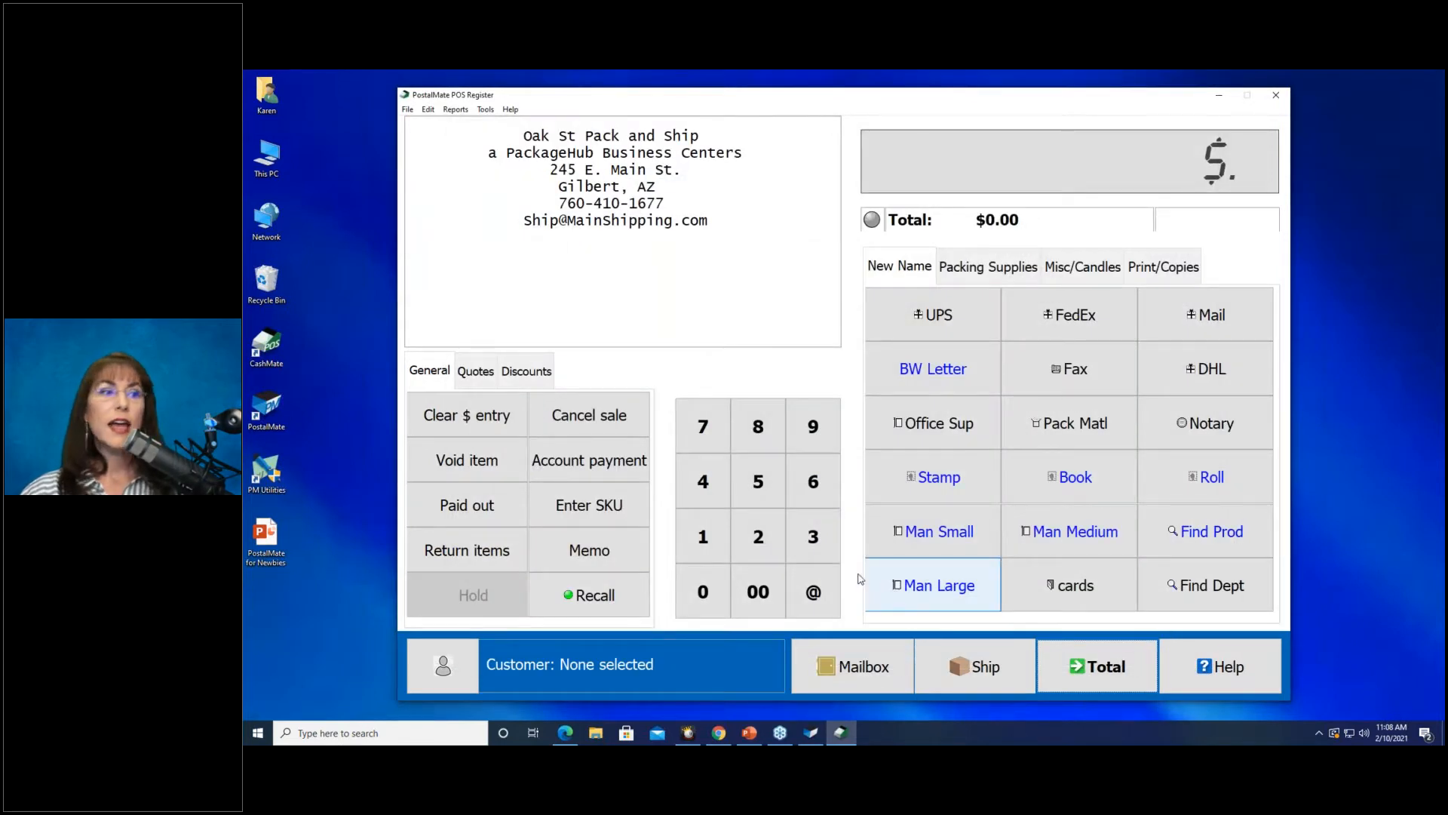
Recall transaction 98, pay its $17.02 by Visa with a printed receipt, and return to the shipping screen.
{"action": "left_click", "coordinate": [613, 579]}
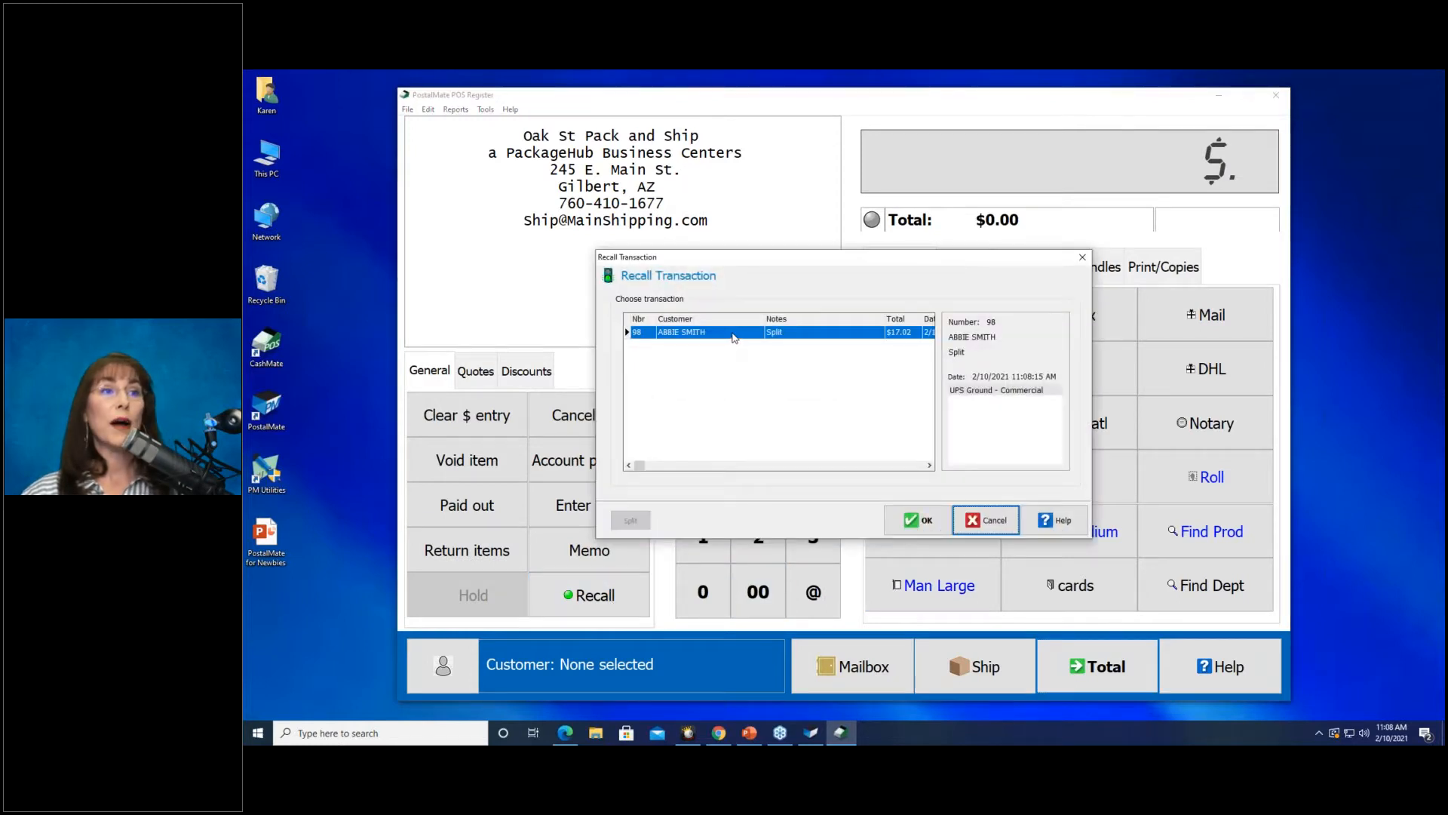
{"action": "left_click", "coordinate": [919, 519]}
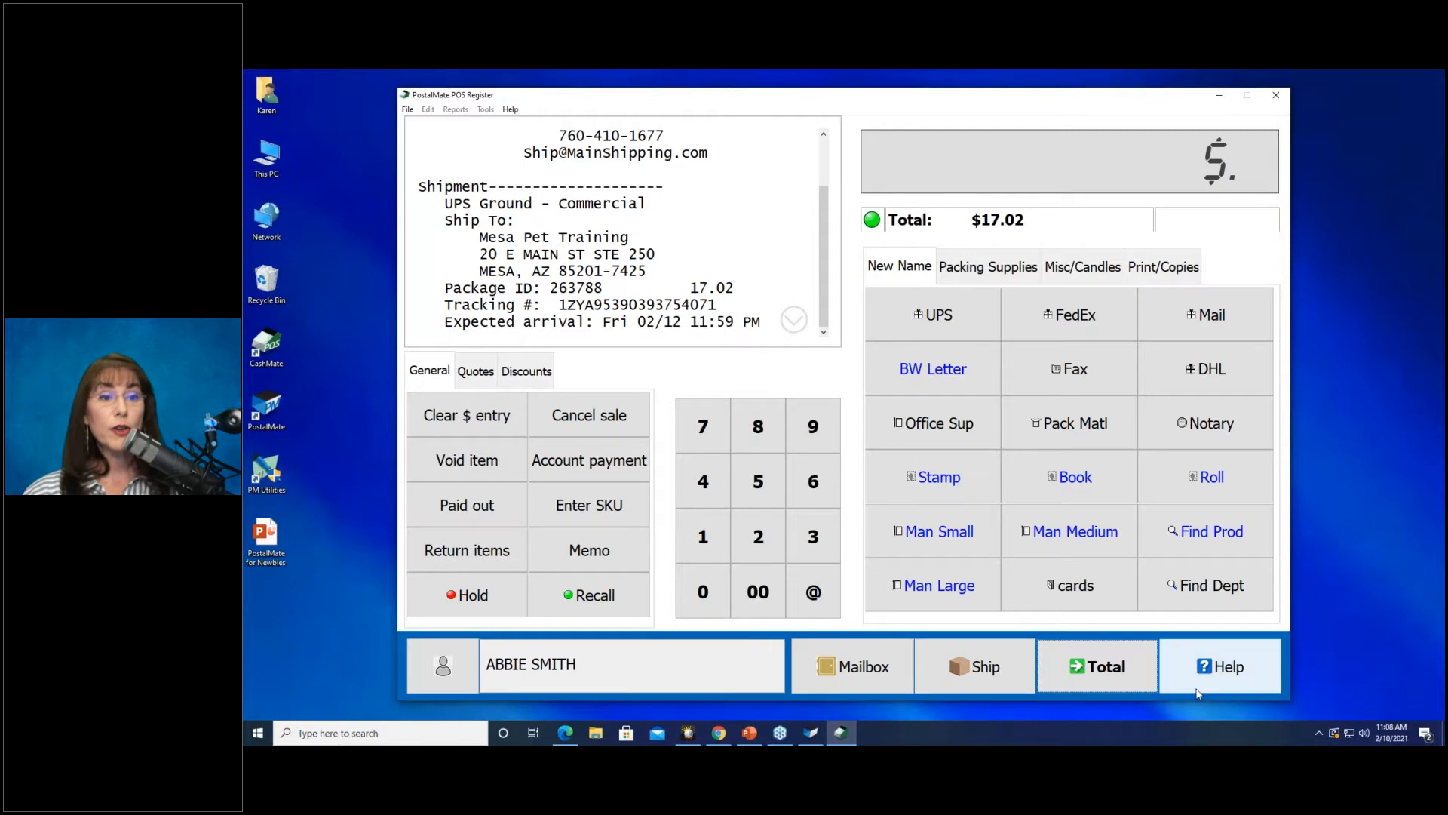
{"action": "left_click", "coordinate": [1037, 692]}
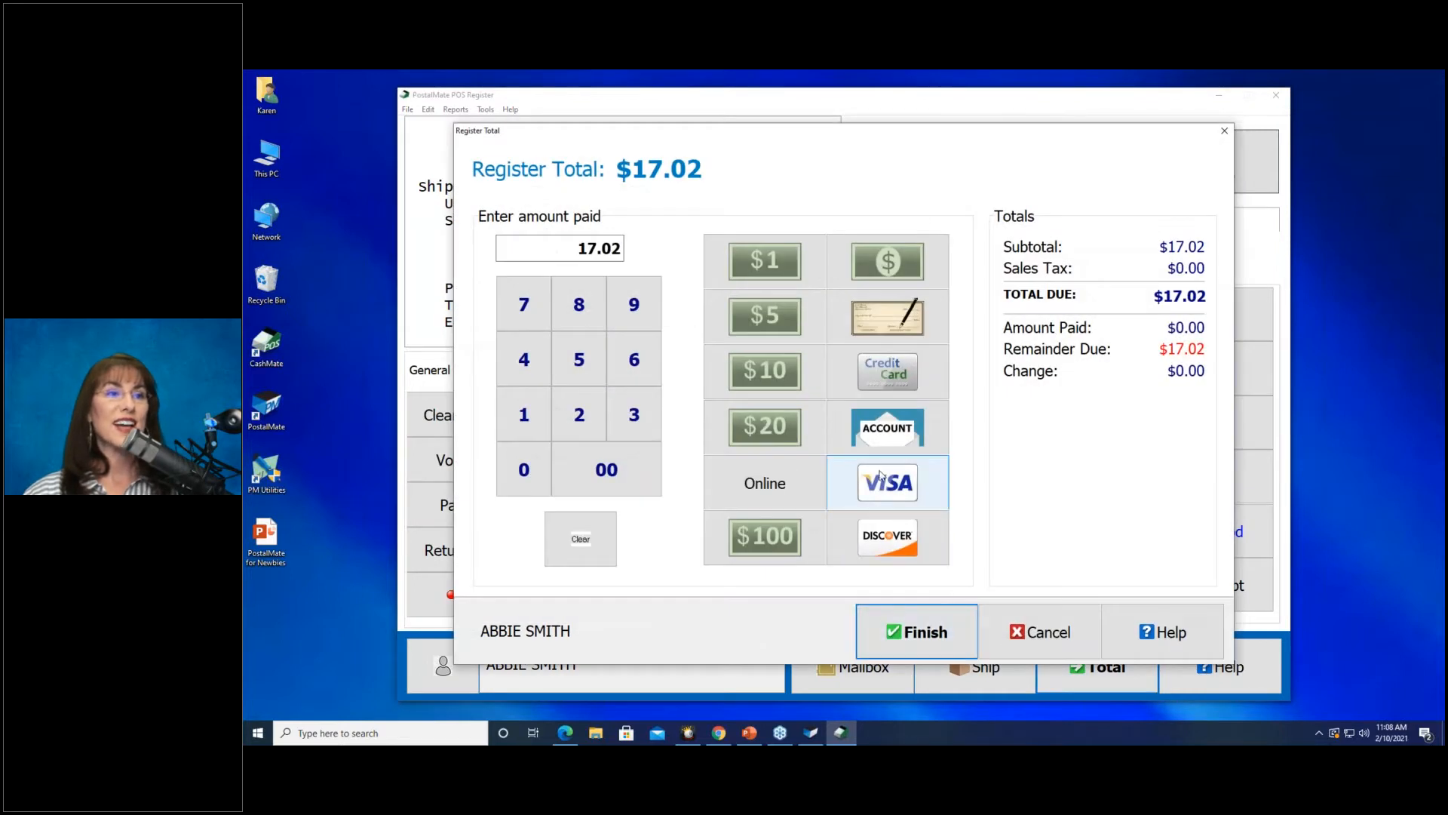
{"action": "left_click", "coordinate": [935, 610]}
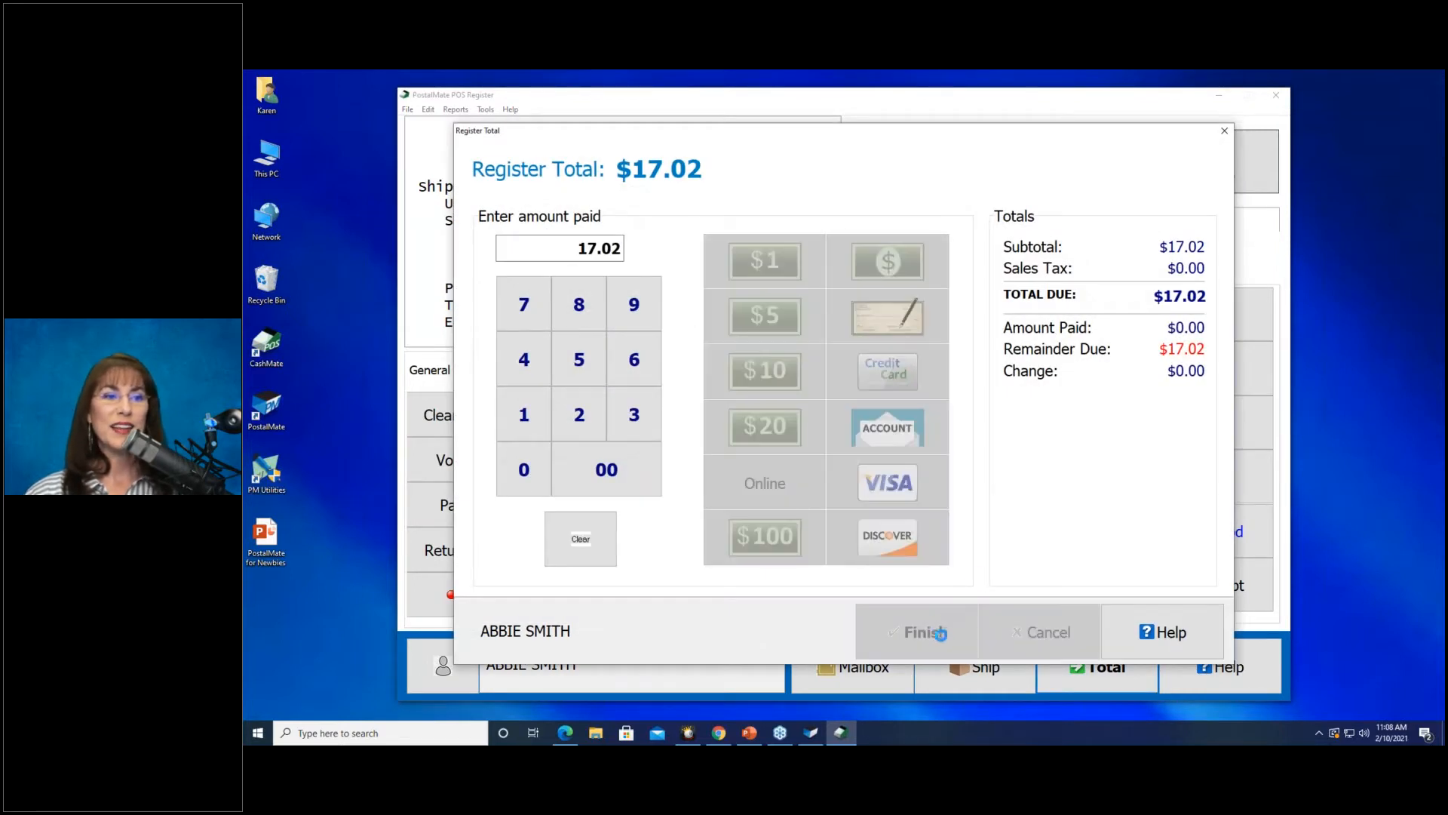
{"action": "left_click", "coordinate": [935, 632]}
{"action": "left_click", "coordinate": [940, 575]}
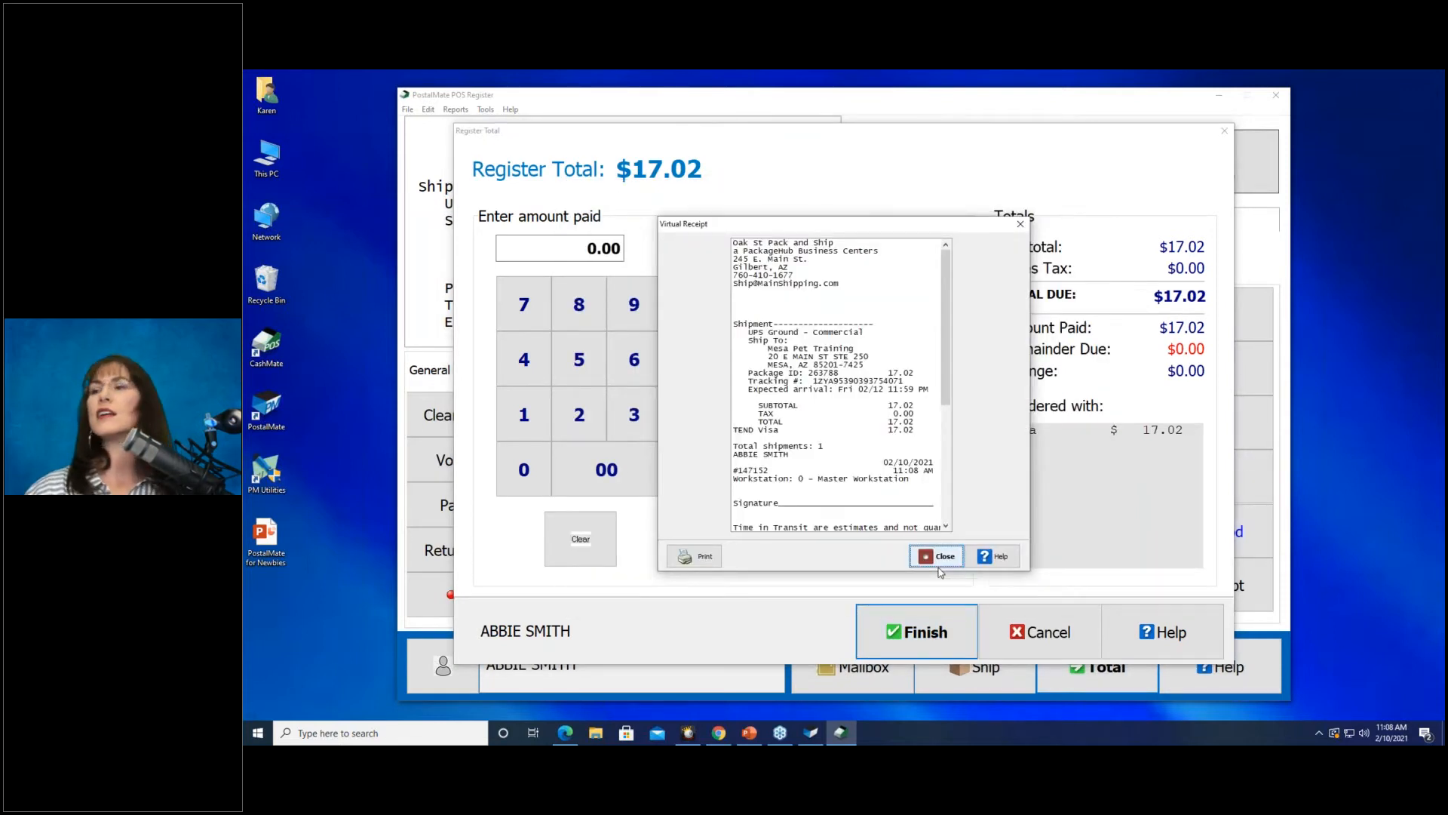
{"action": "left_click", "coordinate": [933, 568]}
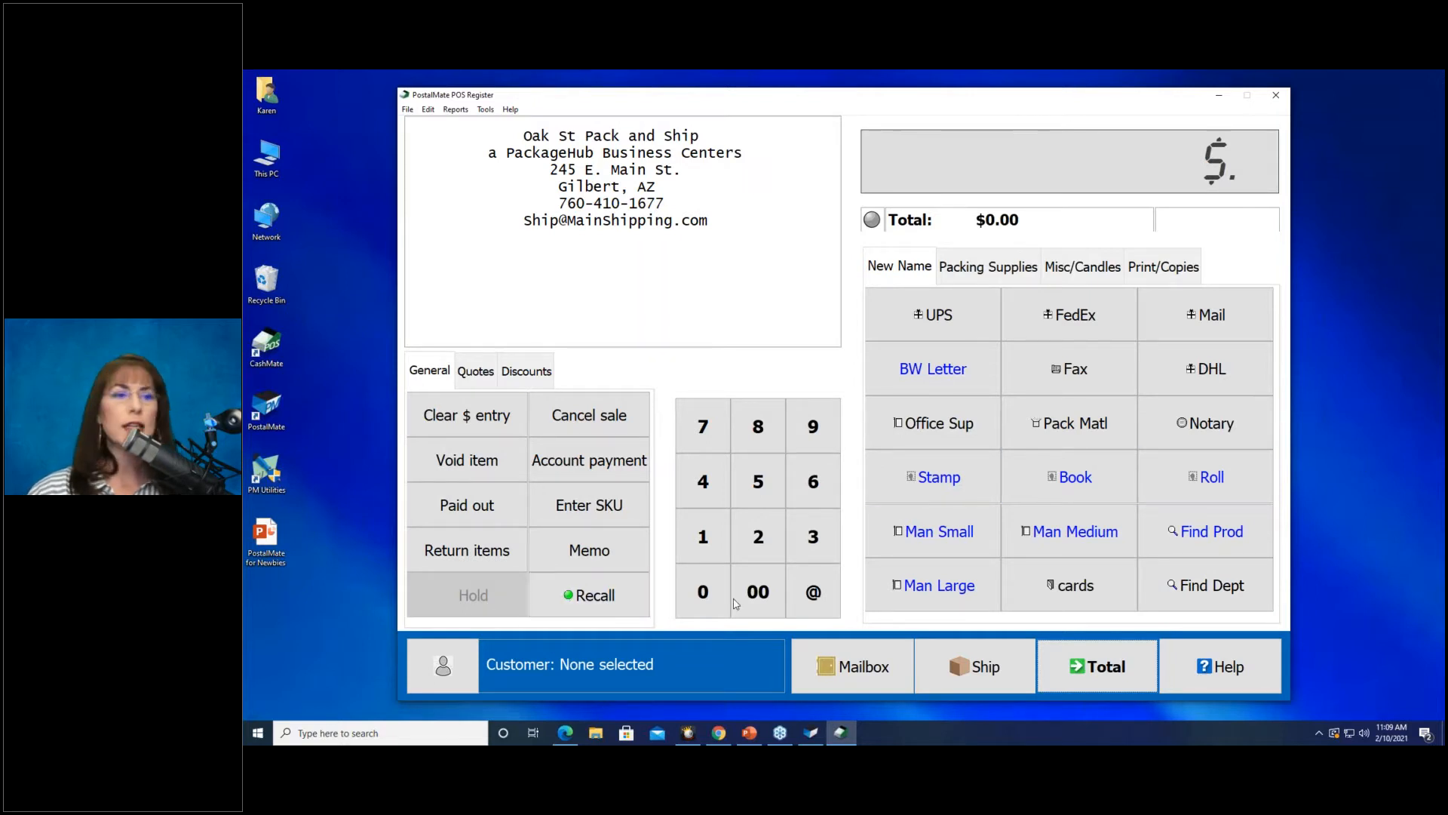
{"action": "left_click", "coordinate": [998, 681]}
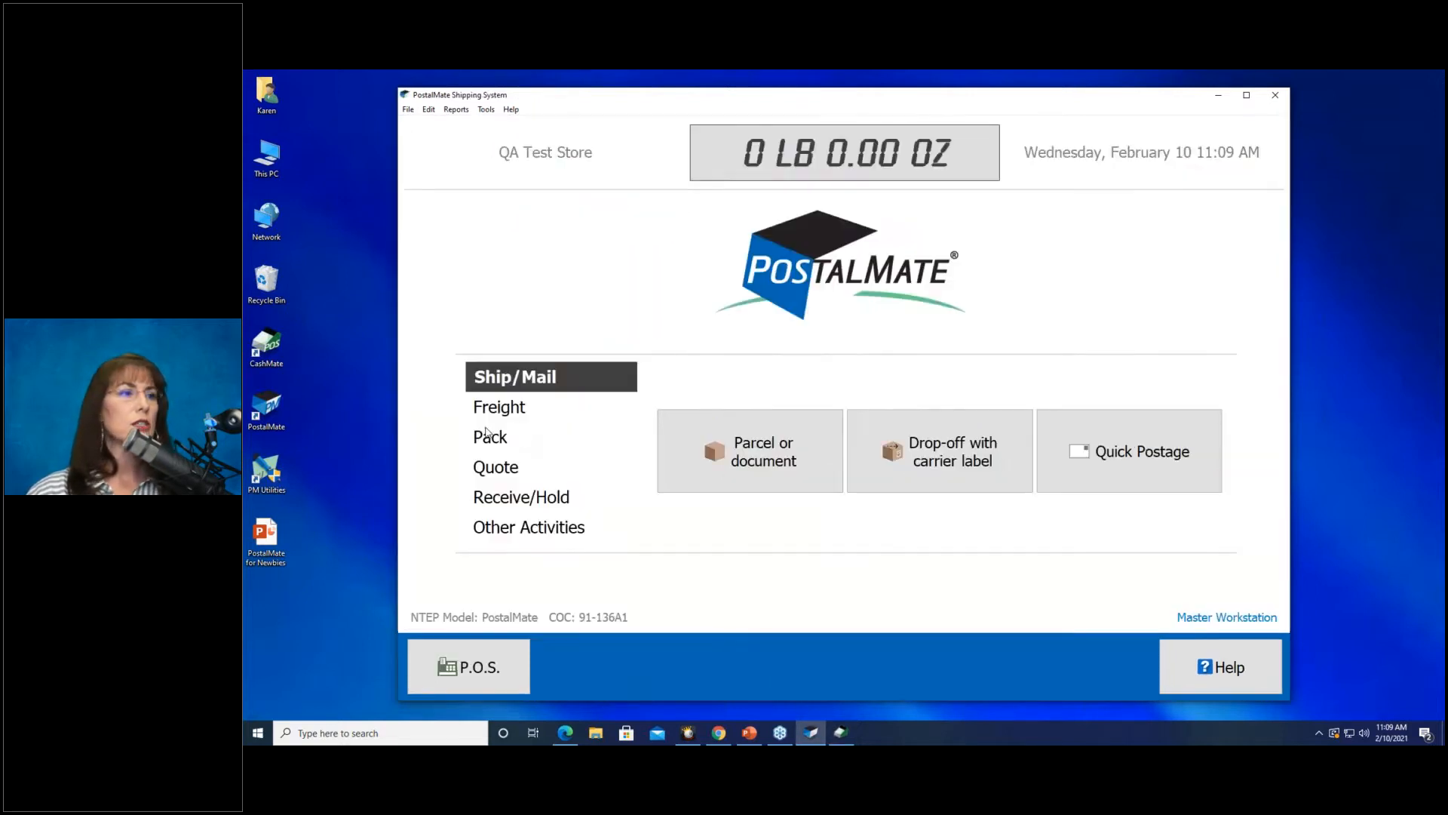
{"action": "left_click", "coordinate": [492, 504]}
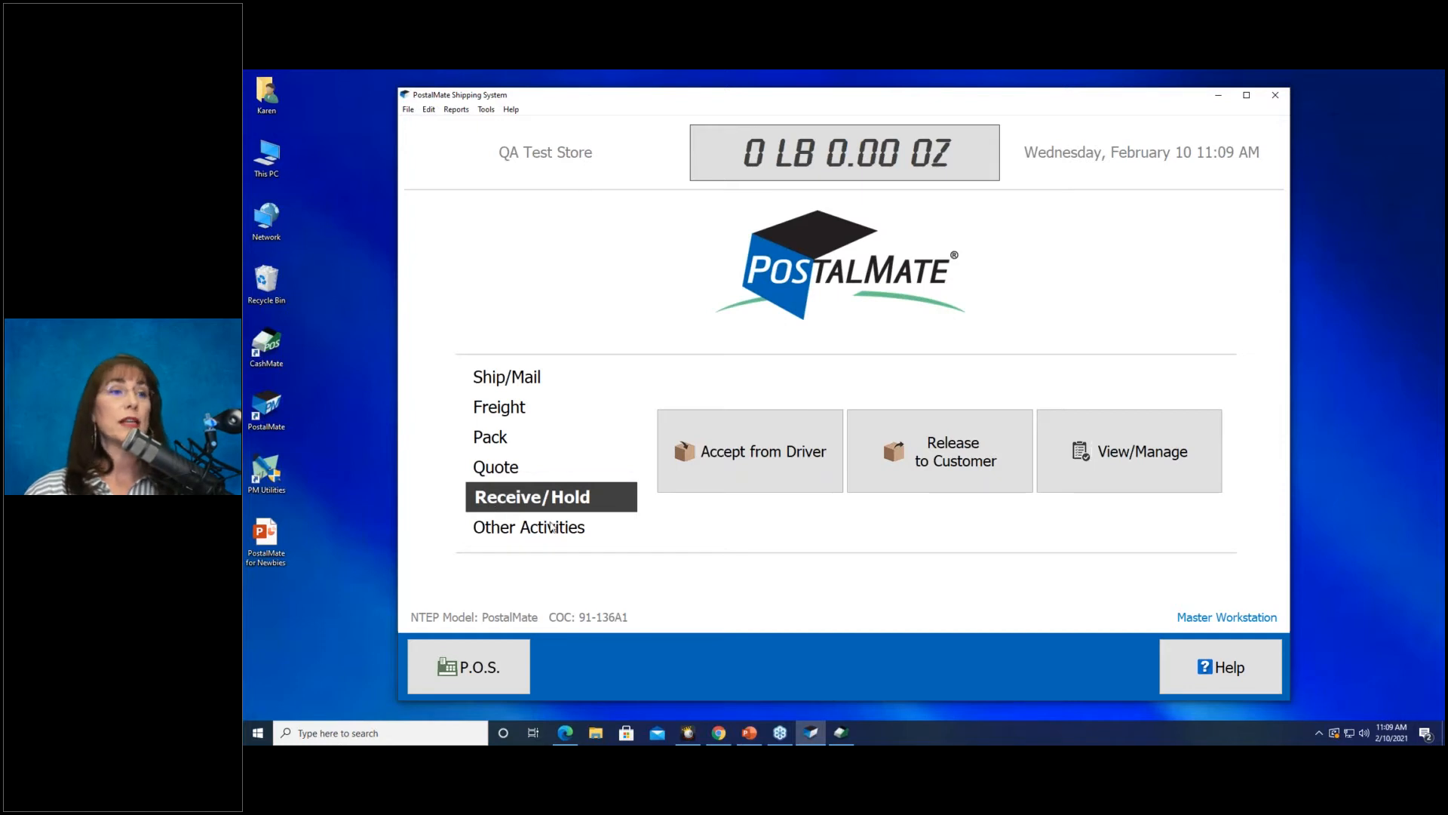
{"action": "left_click", "coordinate": [680, 449]}
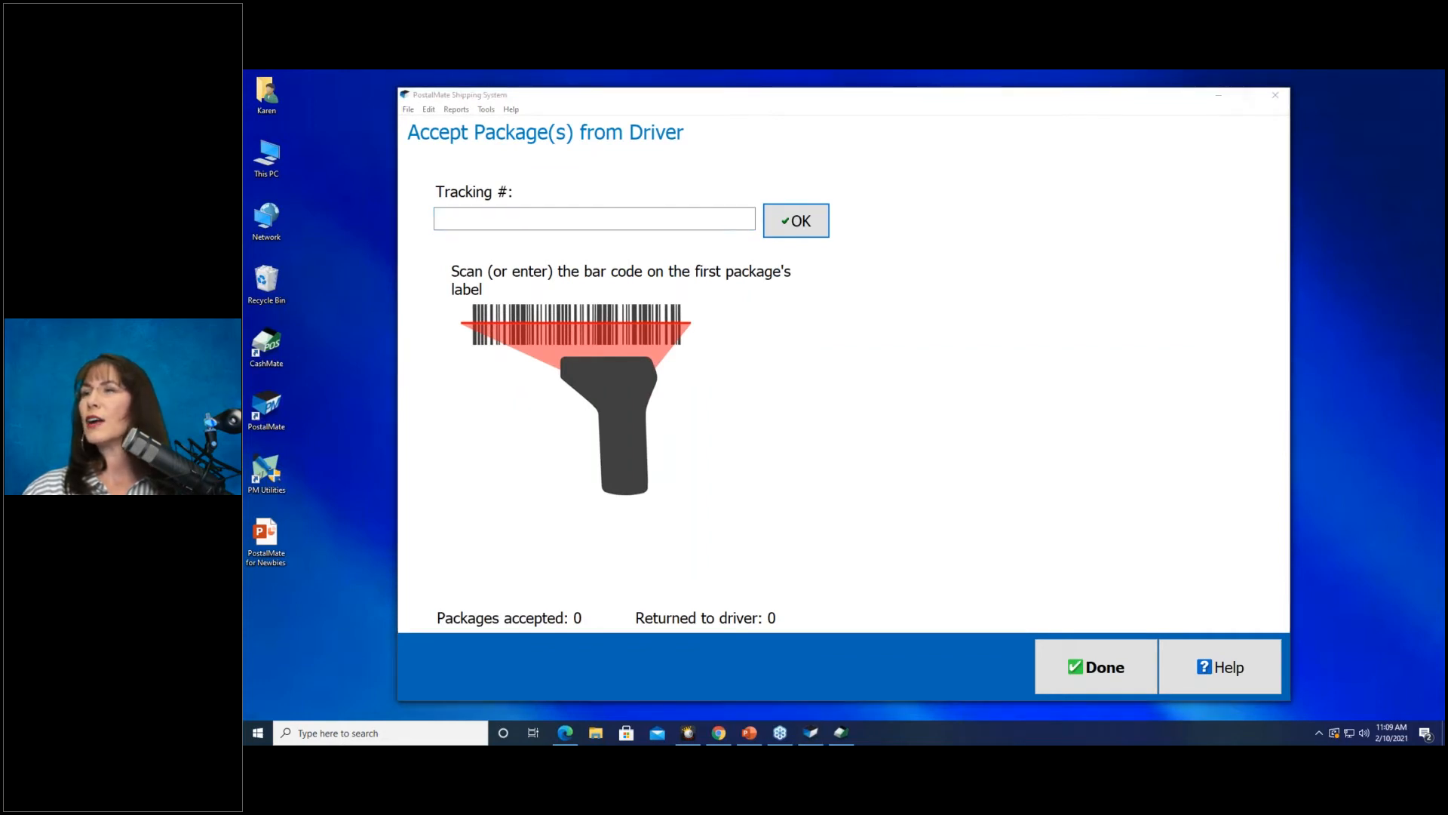
{"action": "left_click", "coordinate": [685, 217]}
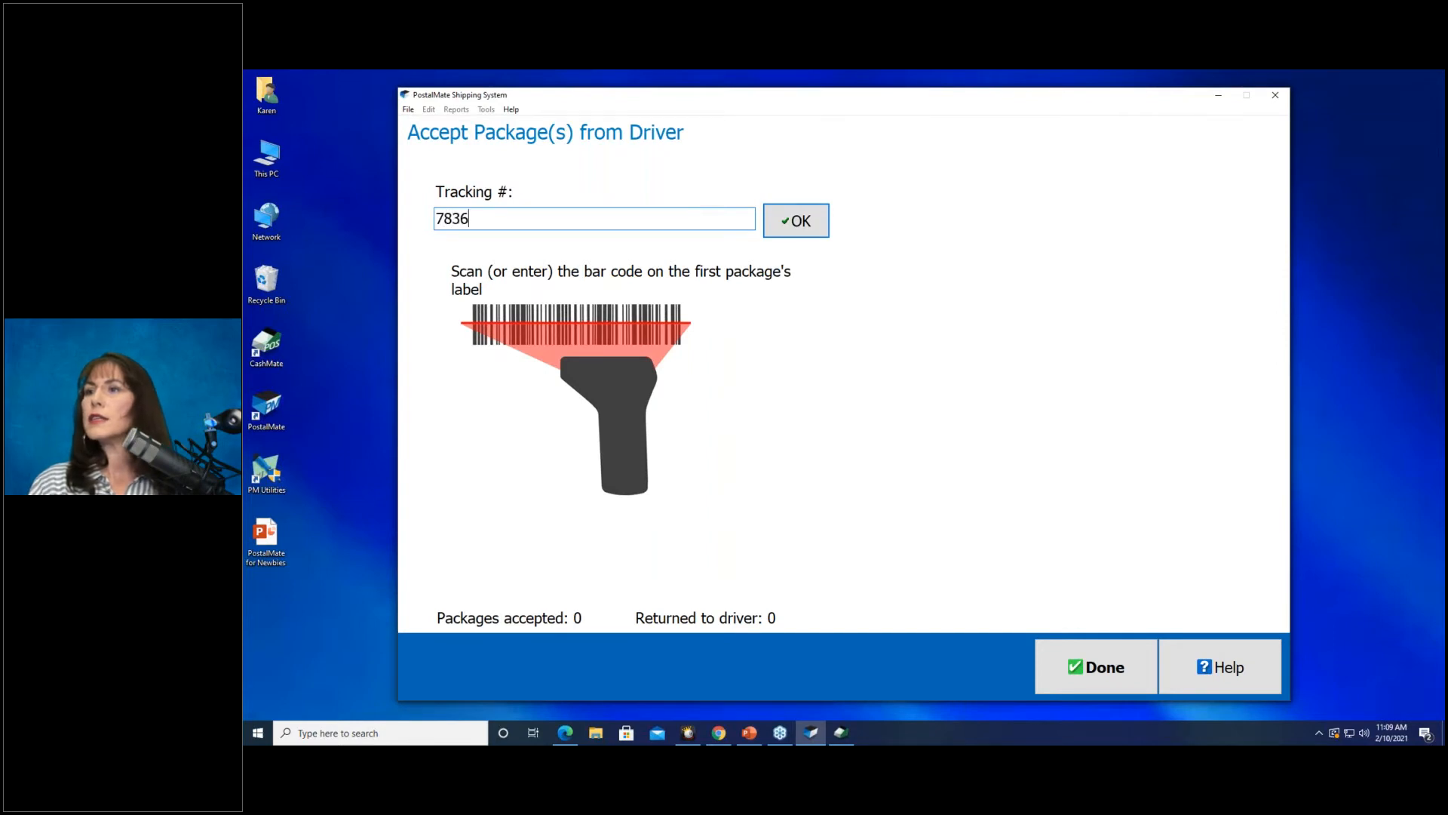
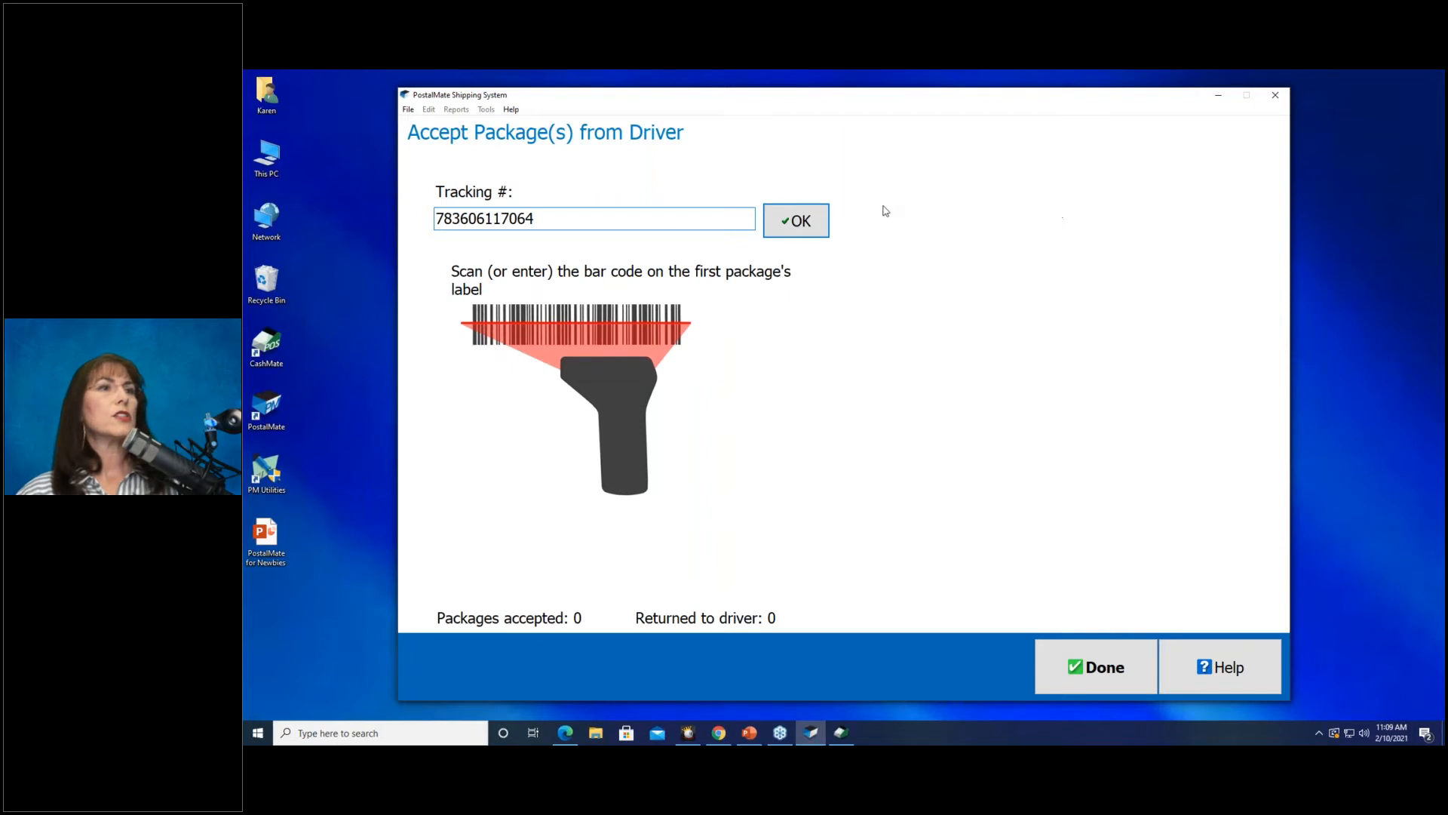
{"action": "left_click", "coordinate": [806, 236]}
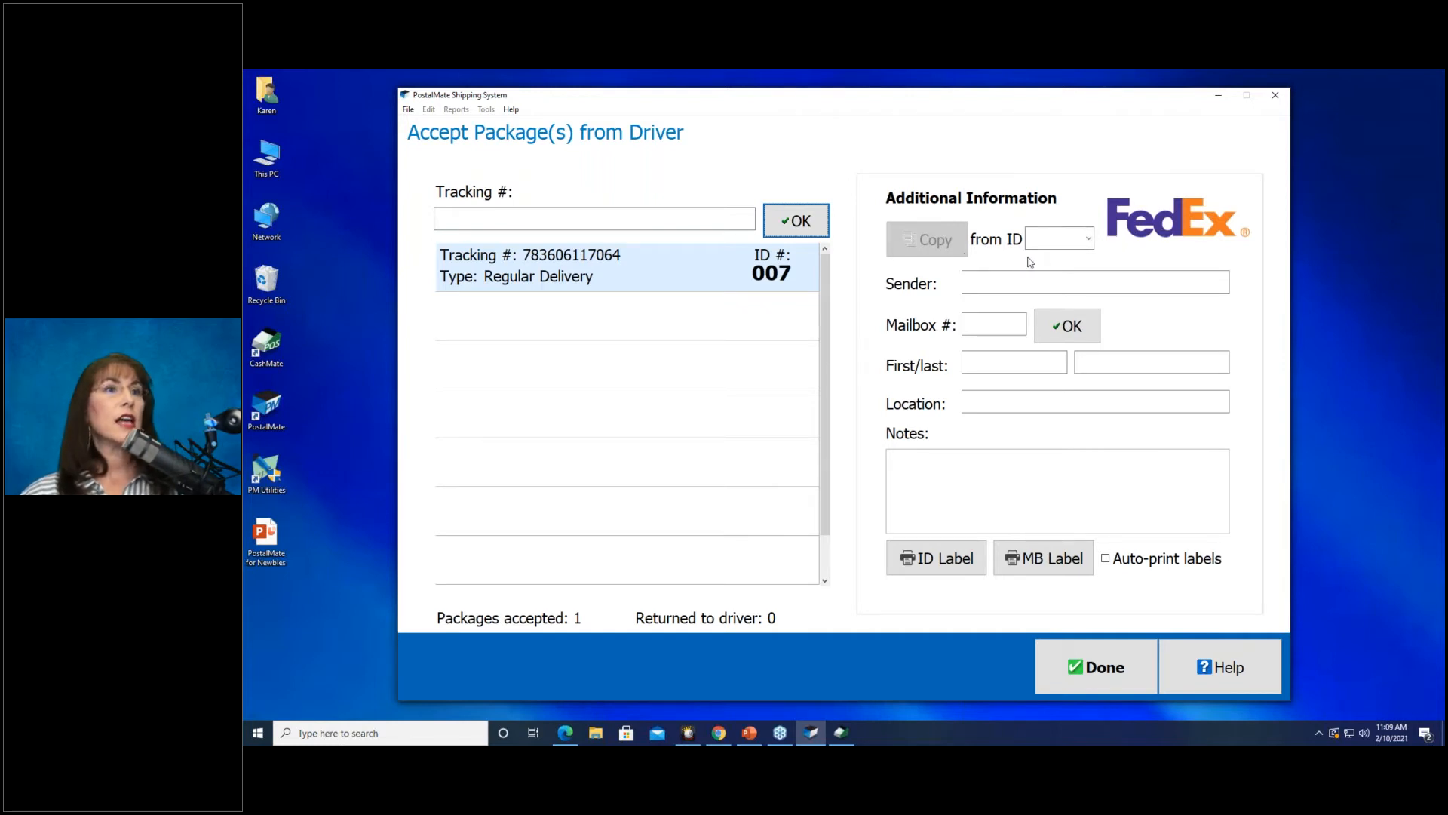
Match package ID 007 to mailbox 123 to fill in its recipient.
{"action": "left_click", "coordinate": [994, 321]}
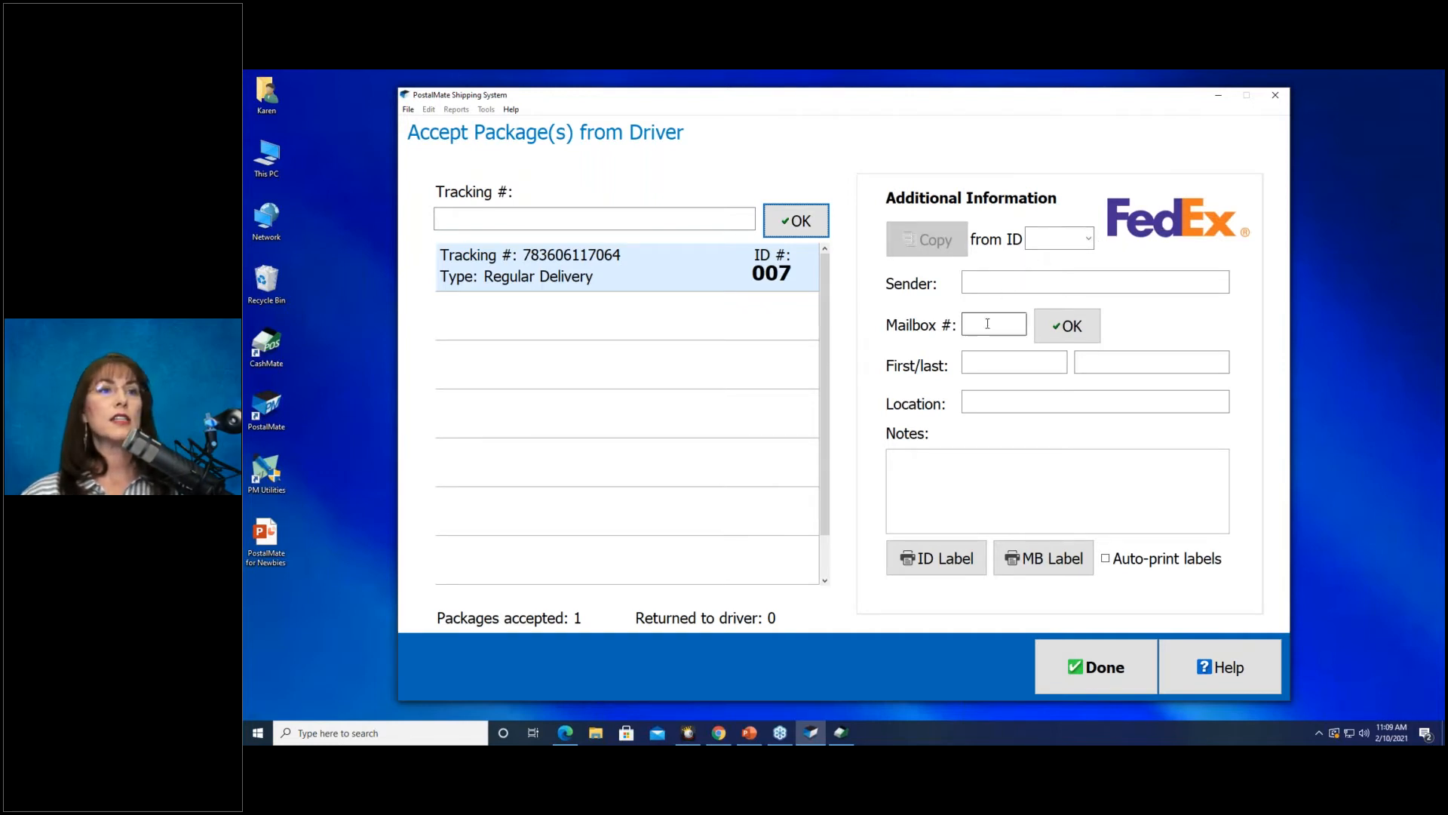
{"action": "type", "text": "123"}
{"action": "left_click", "coordinate": [1064, 324]}
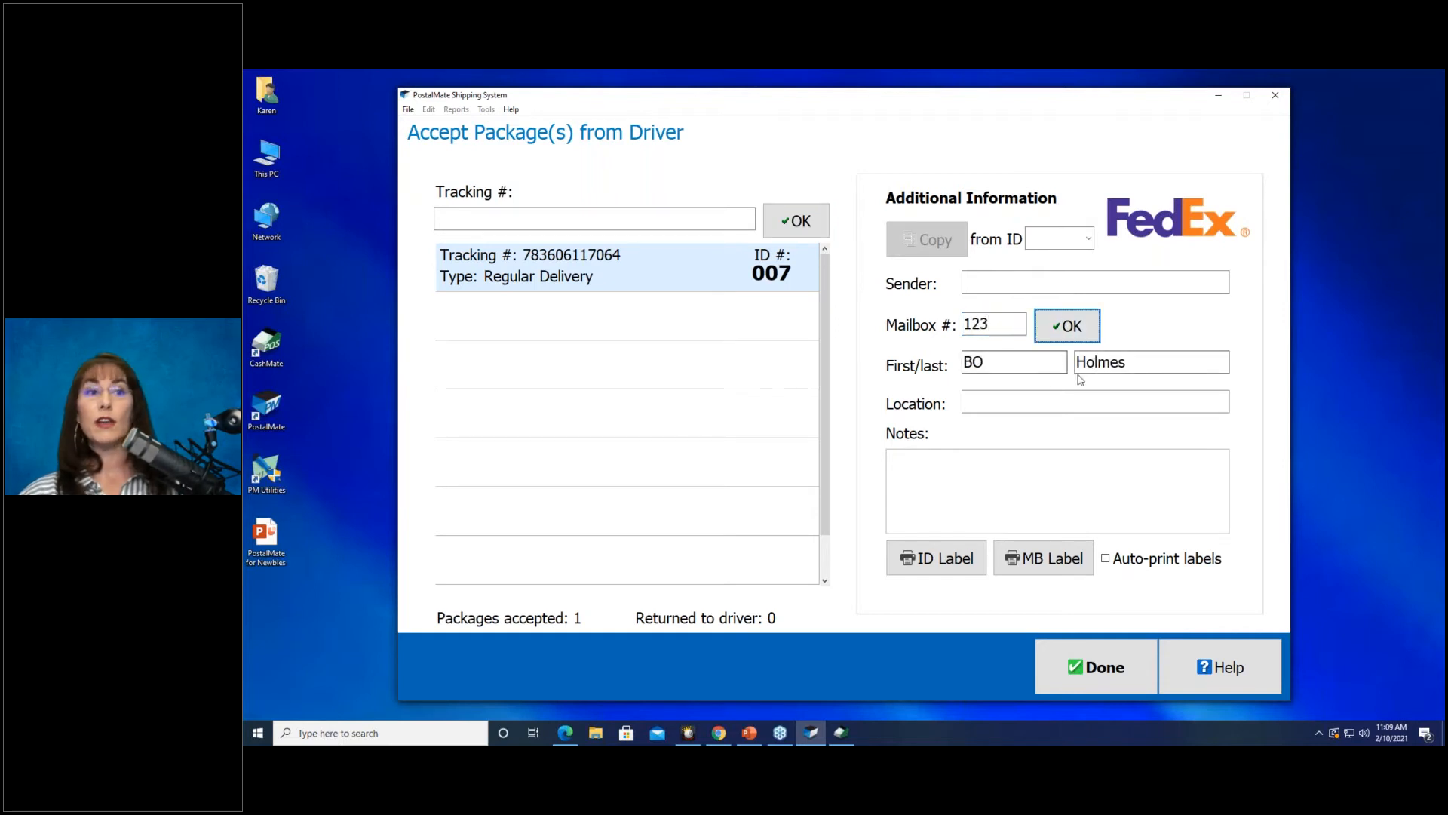
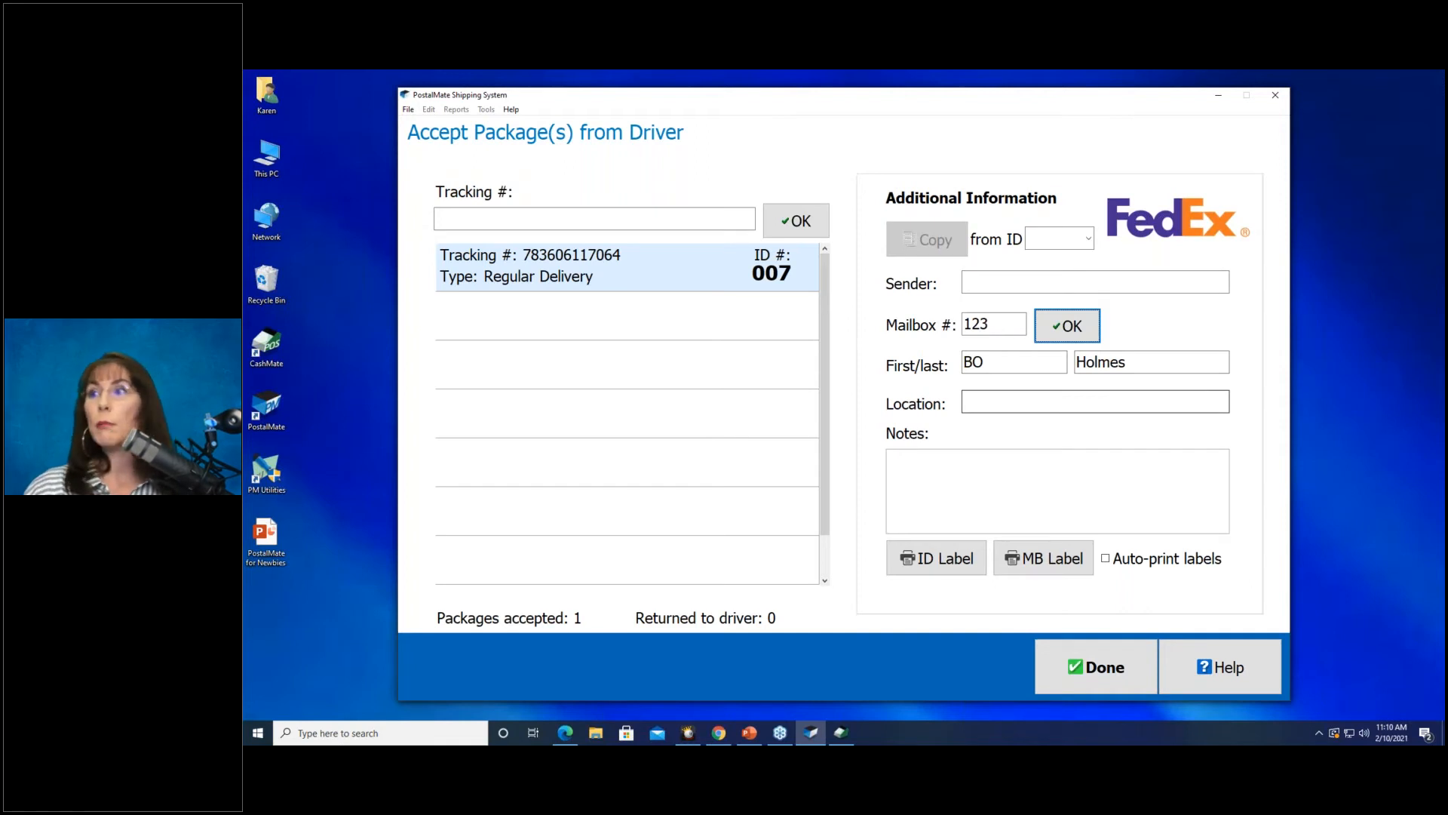
Finish the driver intake with the one FedEx package accepted.
{"action": "left_click", "coordinate": [1056, 668]}
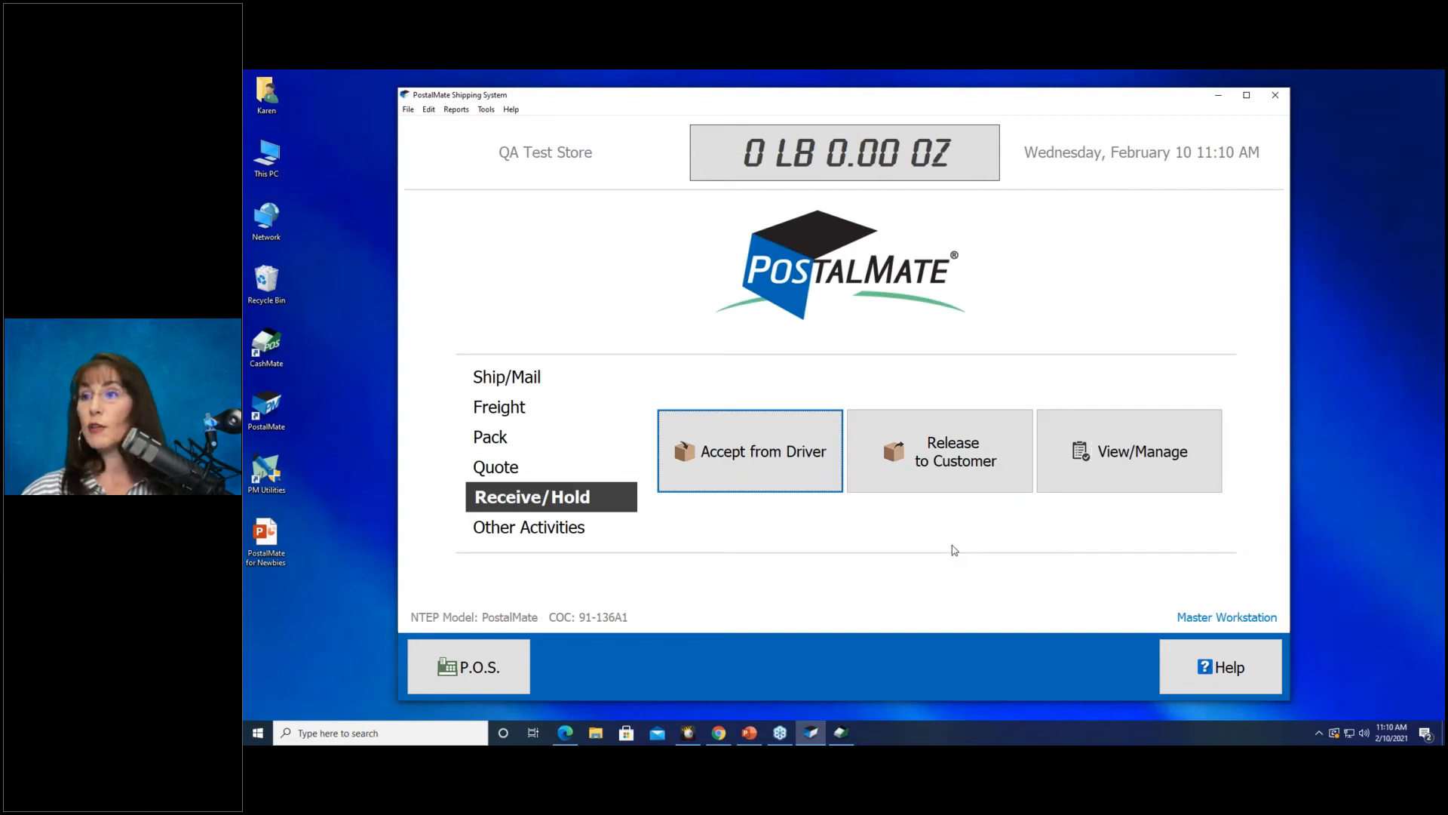
Review the list of held packages, then start a Release Package(s) to Customer.
{"action": "left_click", "coordinate": [1161, 487]}
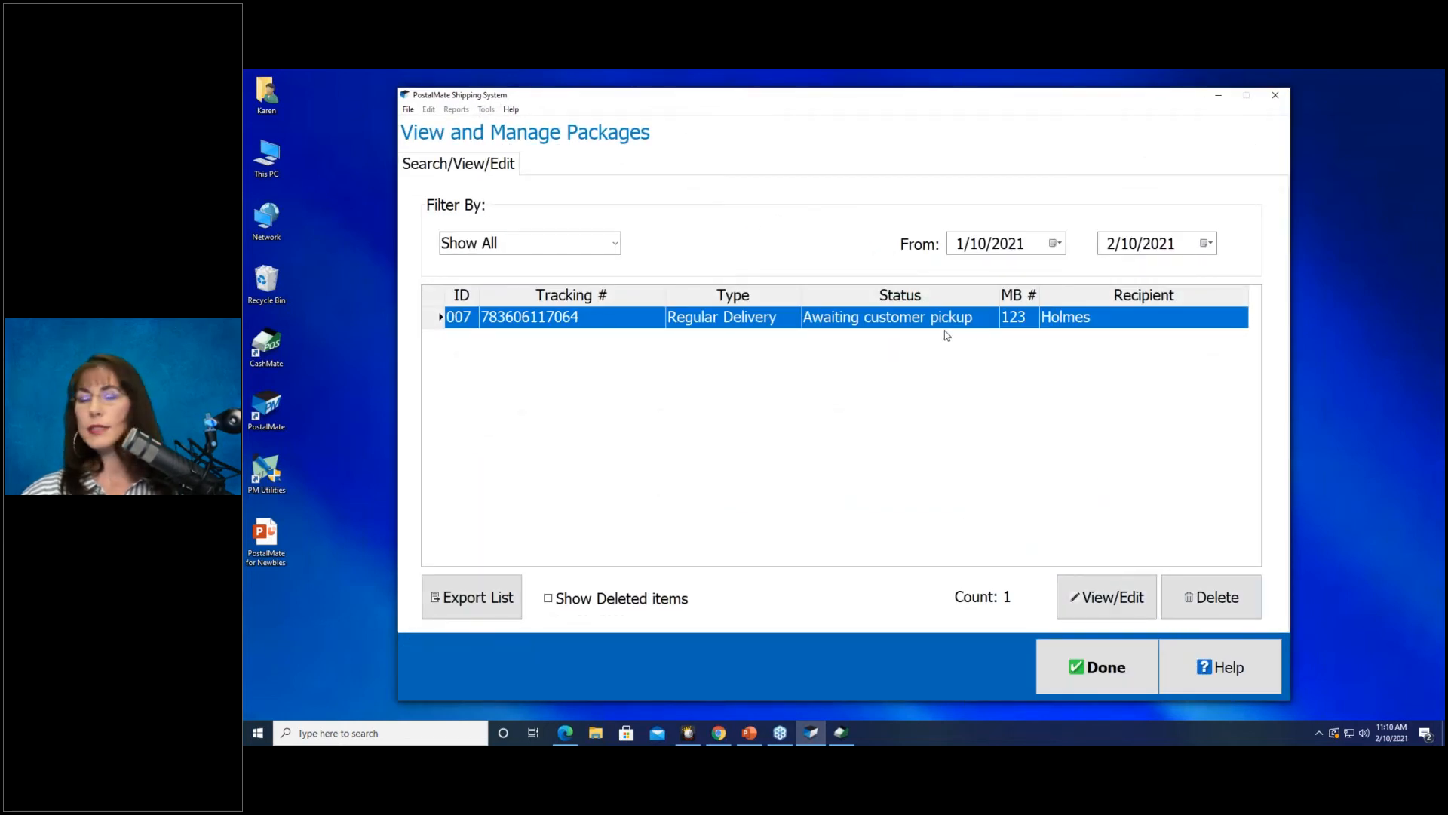
{"action": "left_click", "coordinate": [1114, 672]}
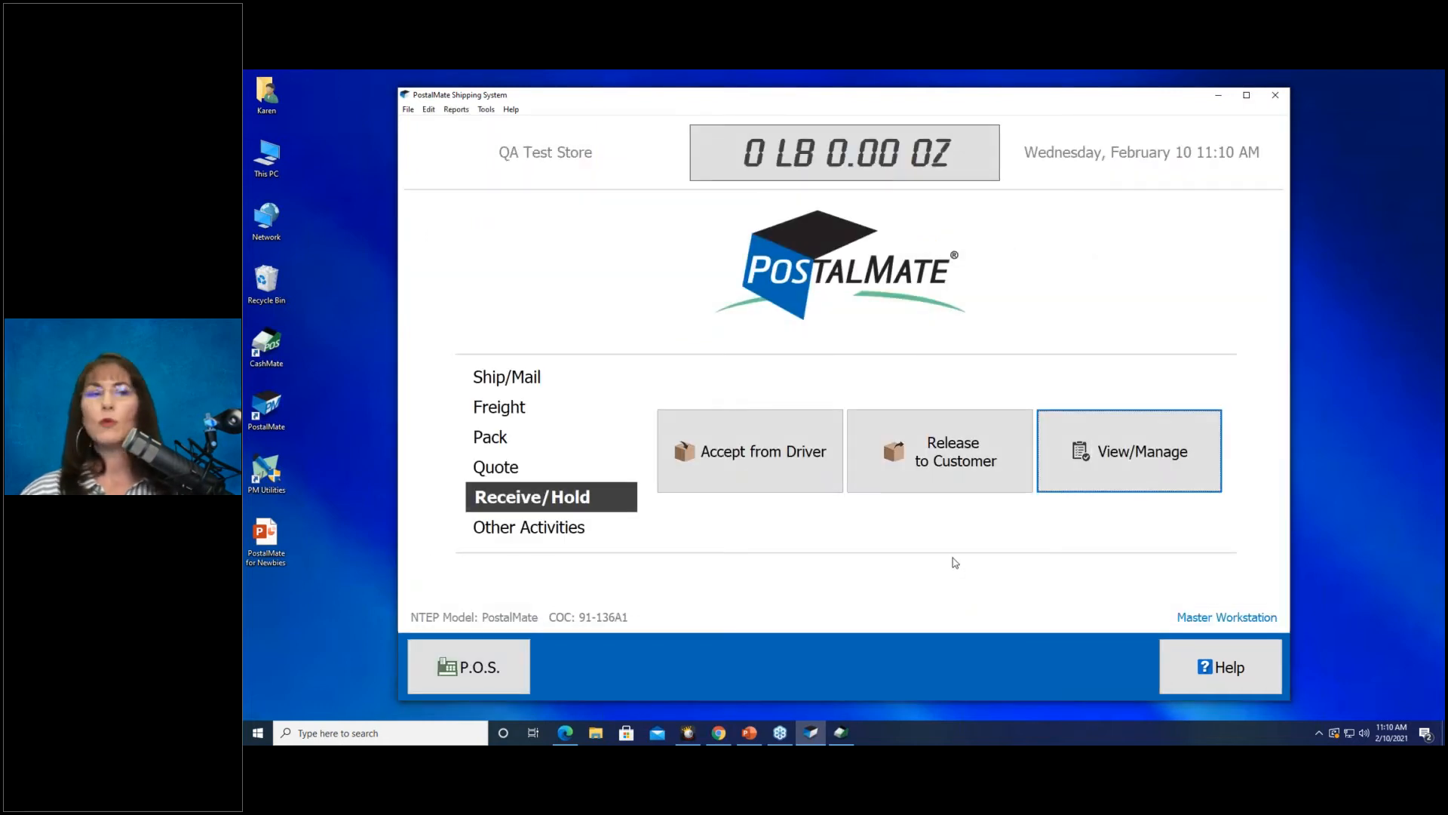
{"action": "left_click", "coordinate": [943, 468]}
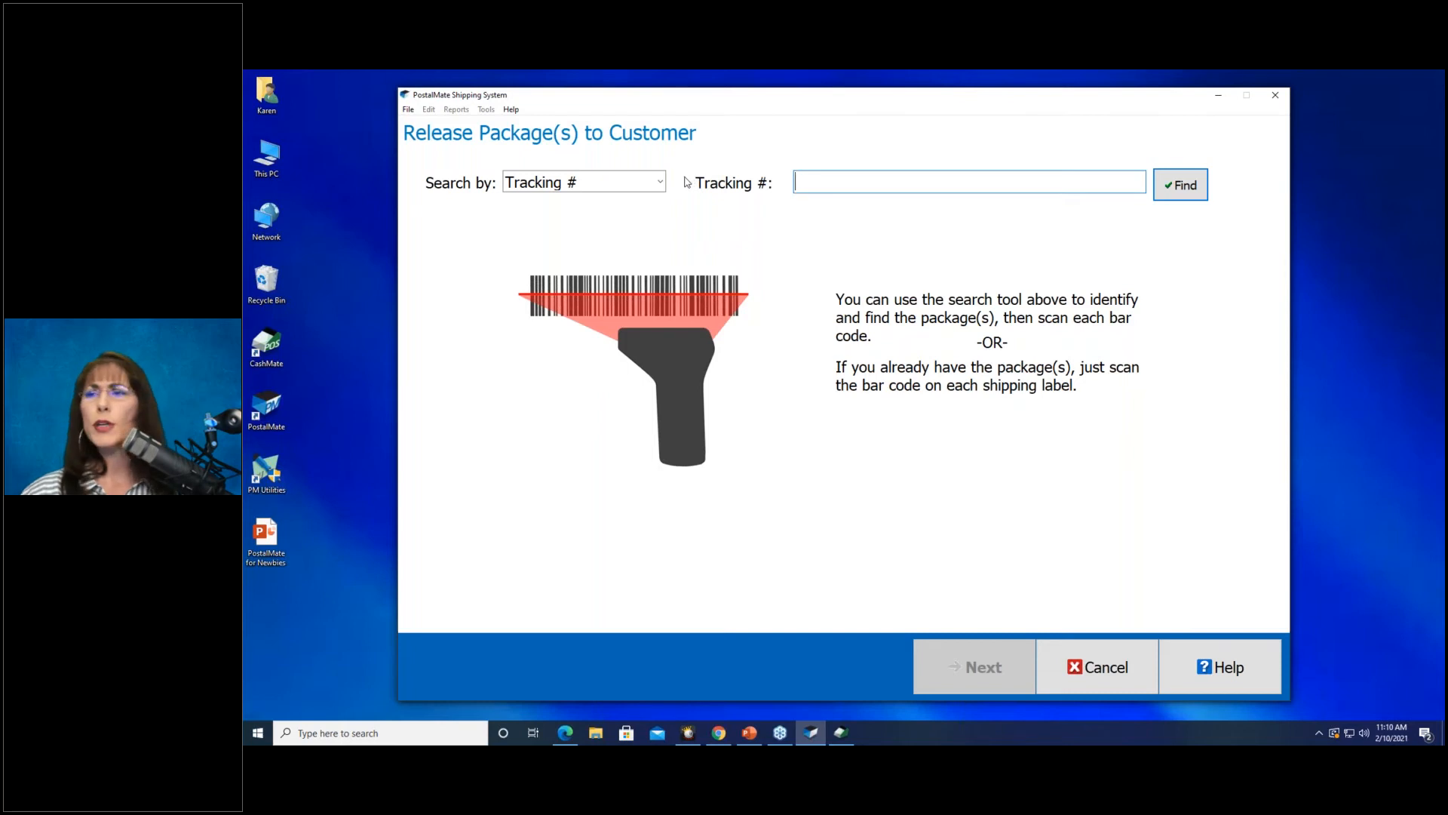
Find the packages held for mailbox 123 and view FedEx package 007's details.
{"action": "left_click", "coordinate": [658, 185]}
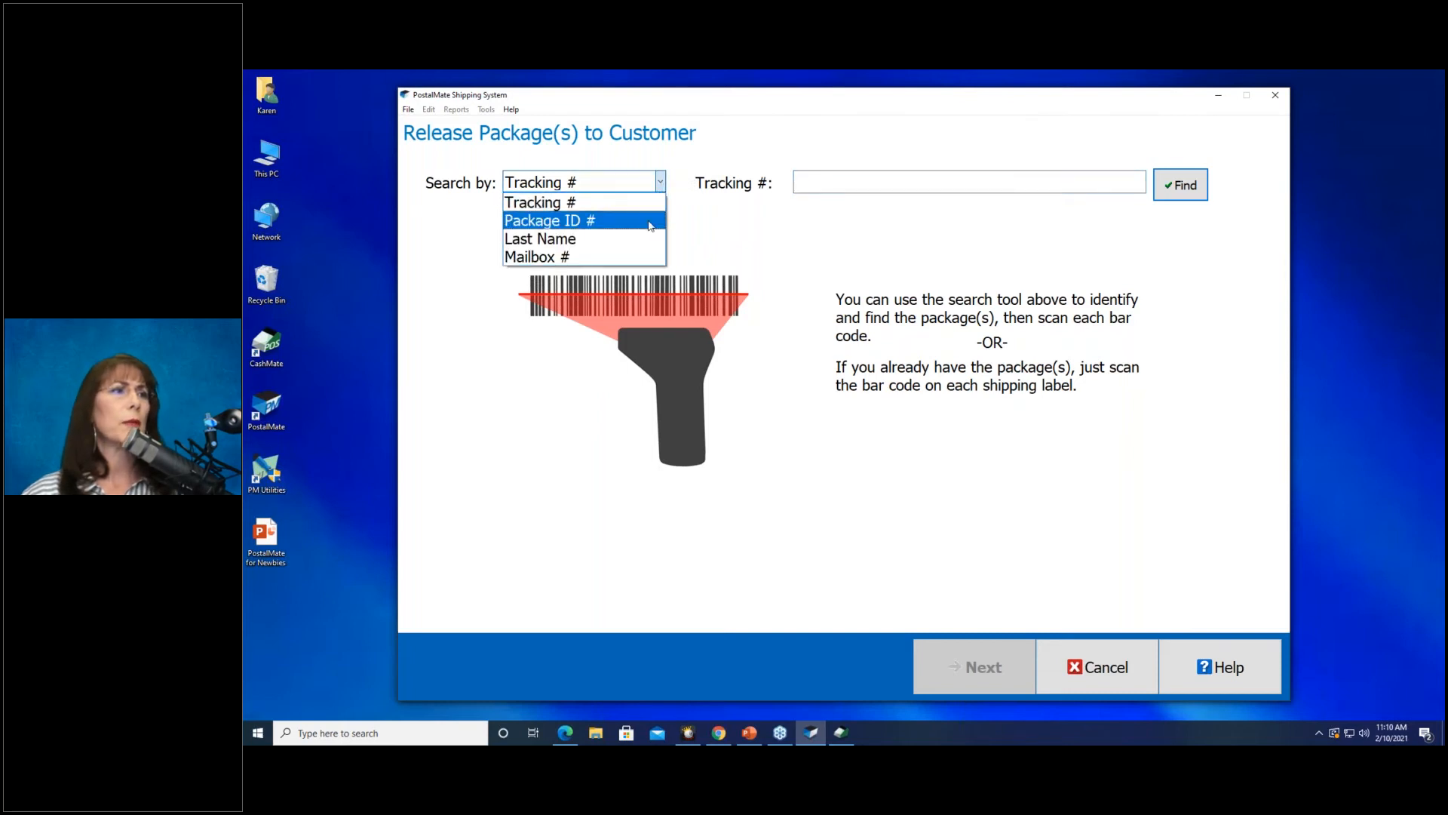
{"action": "left_click", "coordinate": [635, 250]}
{"action": "left_click", "coordinate": [797, 183]}
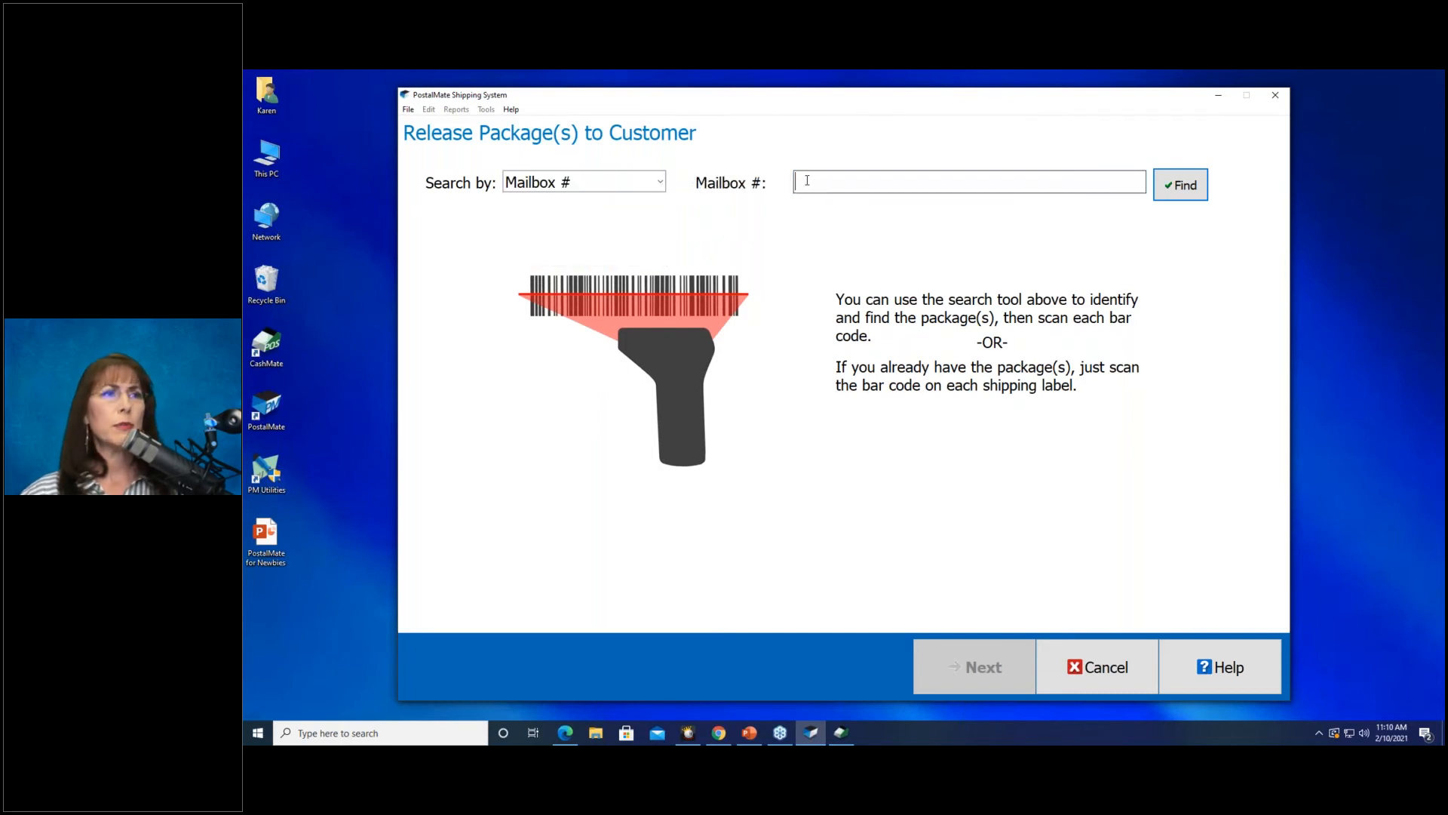
{"action": "type", "text": "123"}
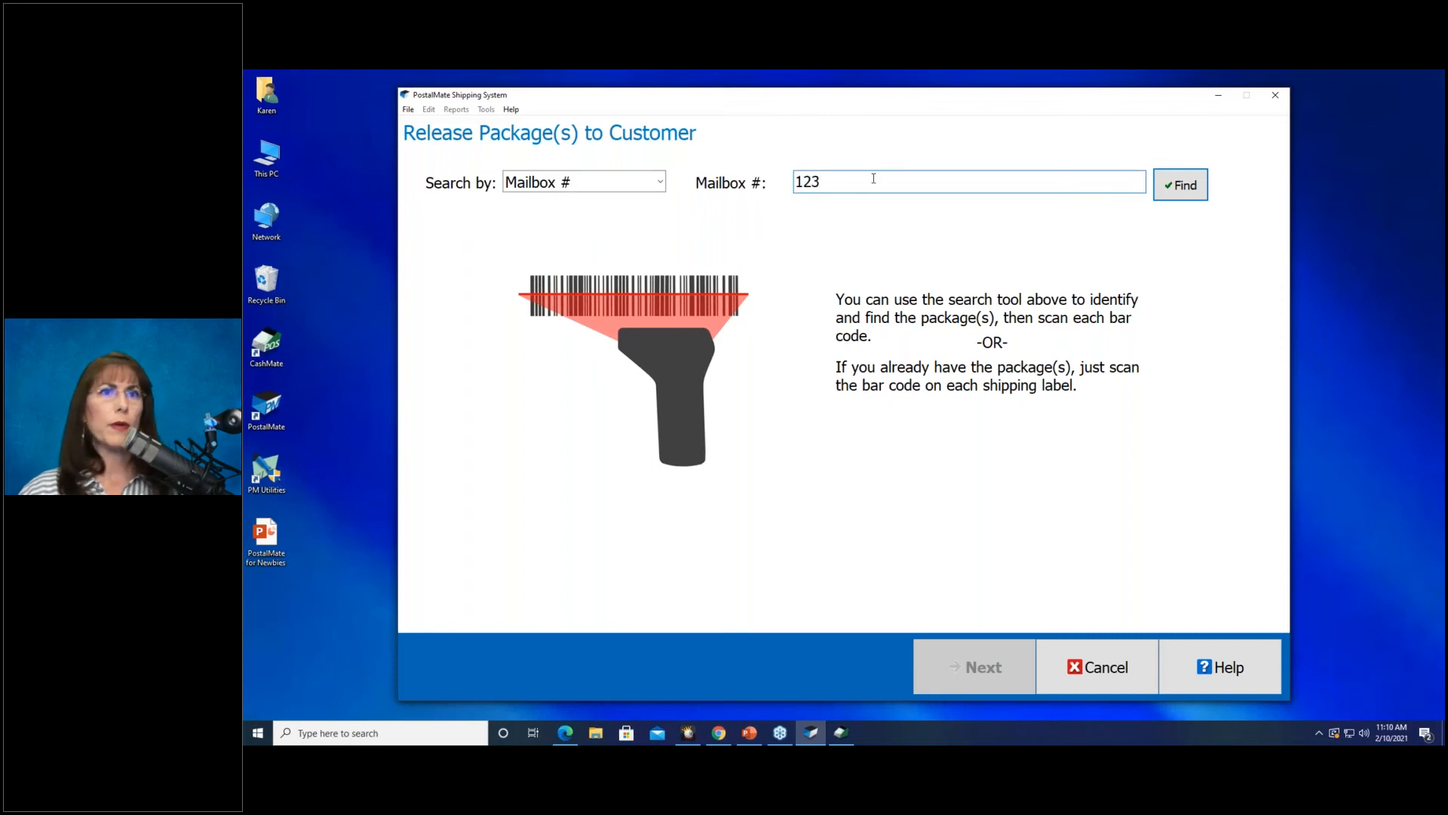
{"action": "left_click", "coordinate": [1192, 183]}
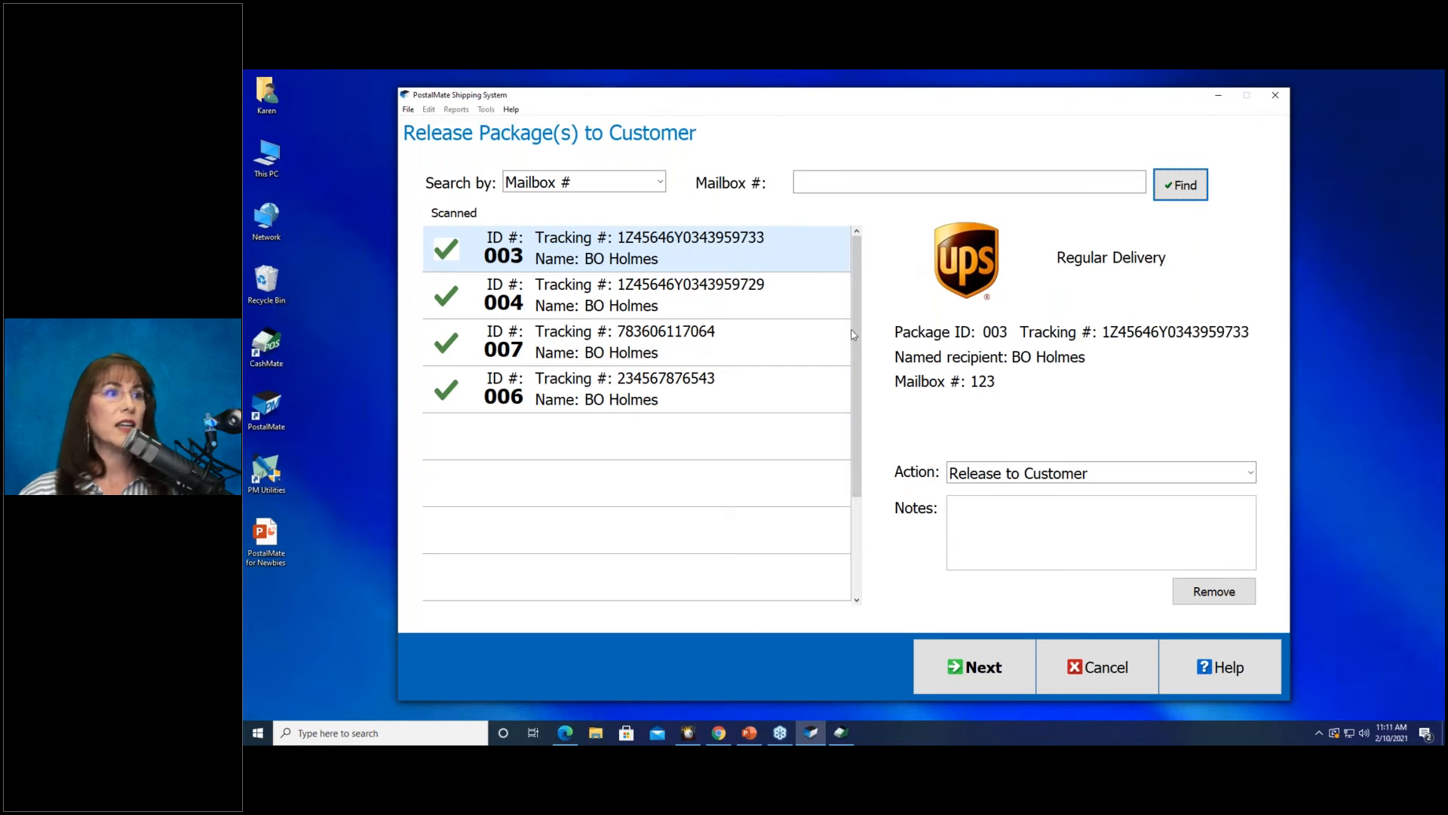
{"action": "left_click", "coordinate": [782, 359]}
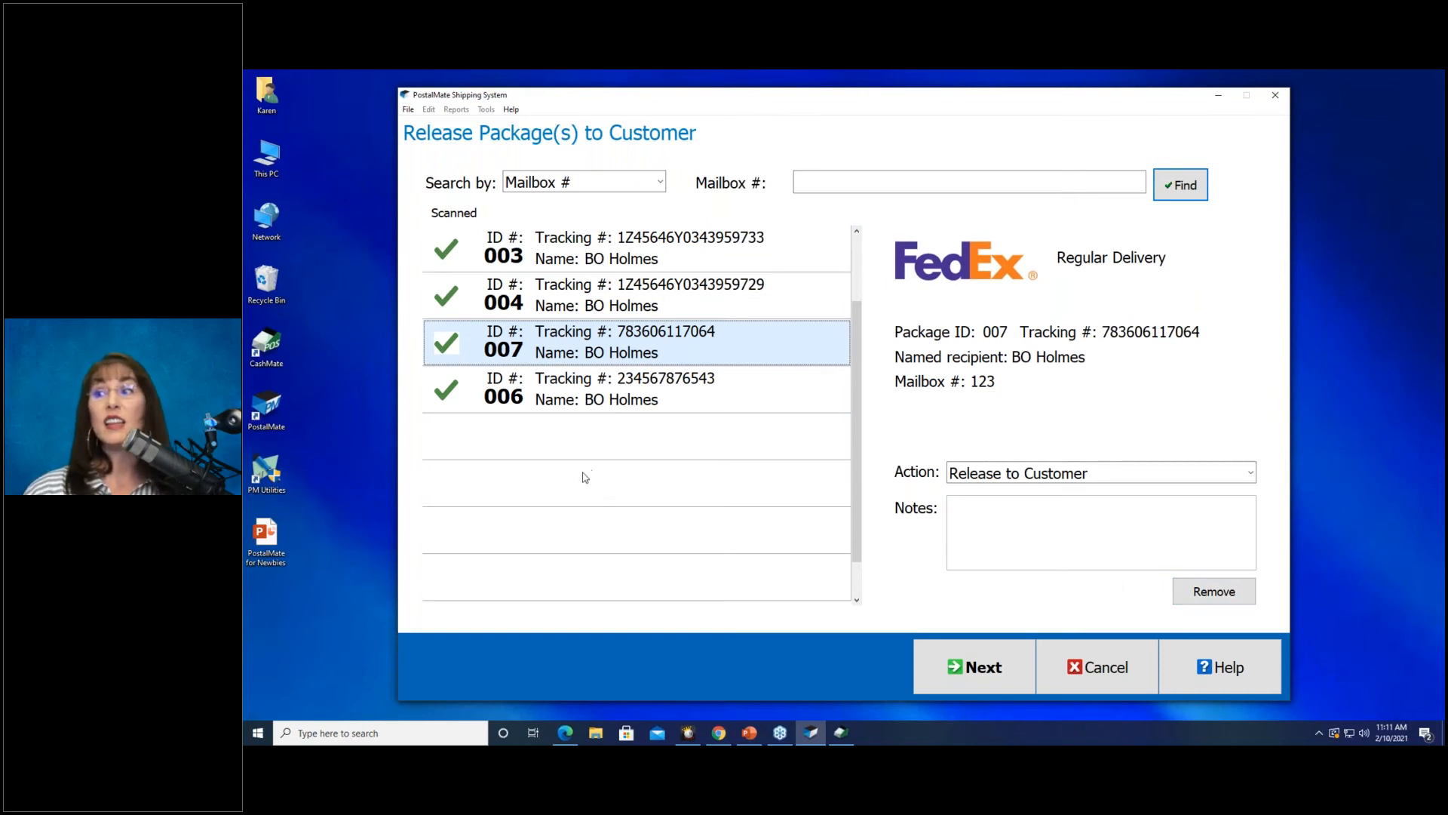
Release the four packages after confirming the recipient's signature and government photo ID.
{"action": "left_click", "coordinate": [980, 680]}
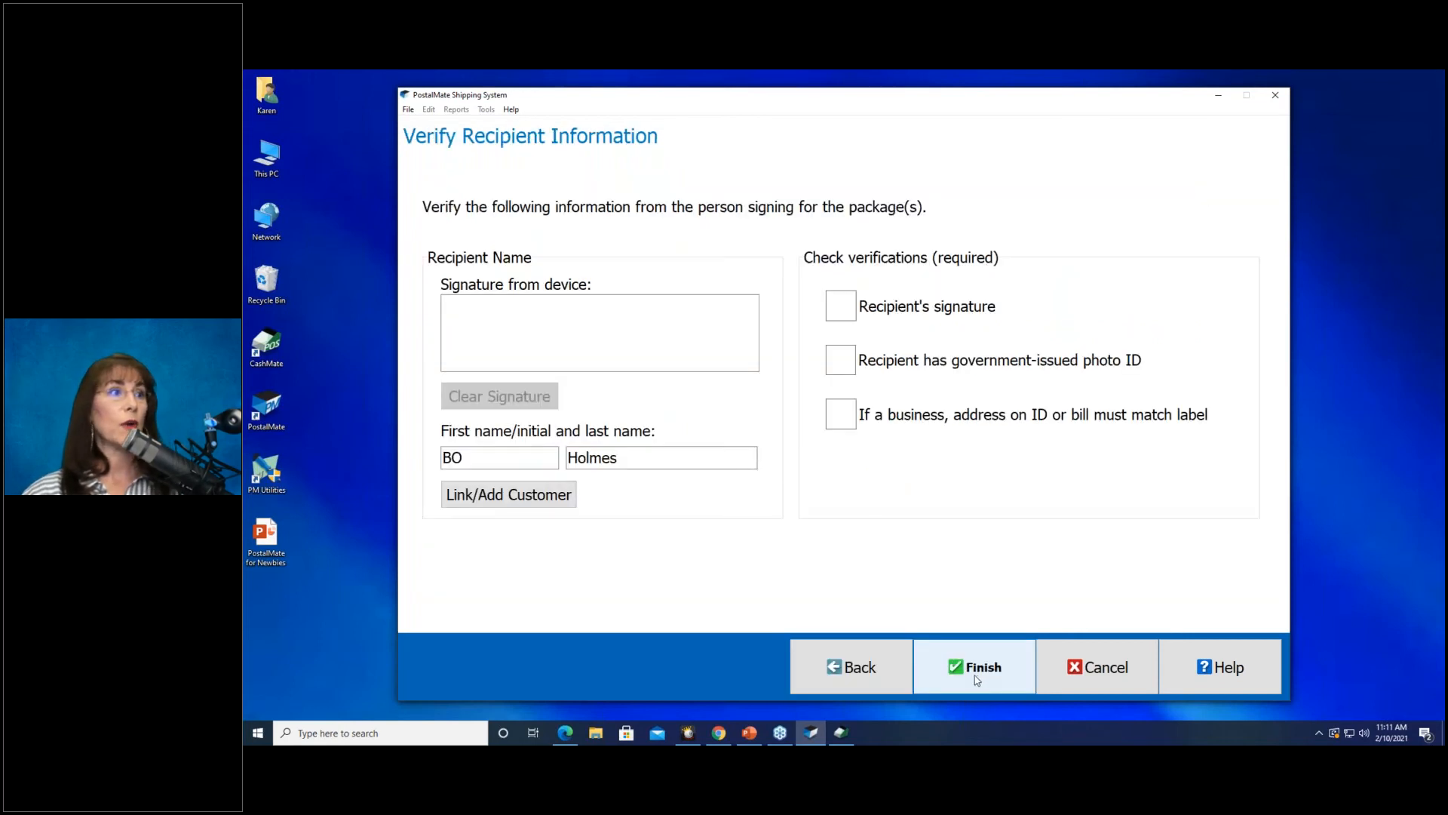
{"action": "left_click", "coordinate": [852, 318]}
{"action": "left_click", "coordinate": [850, 368]}
{"action": "left_click", "coordinate": [958, 664]}
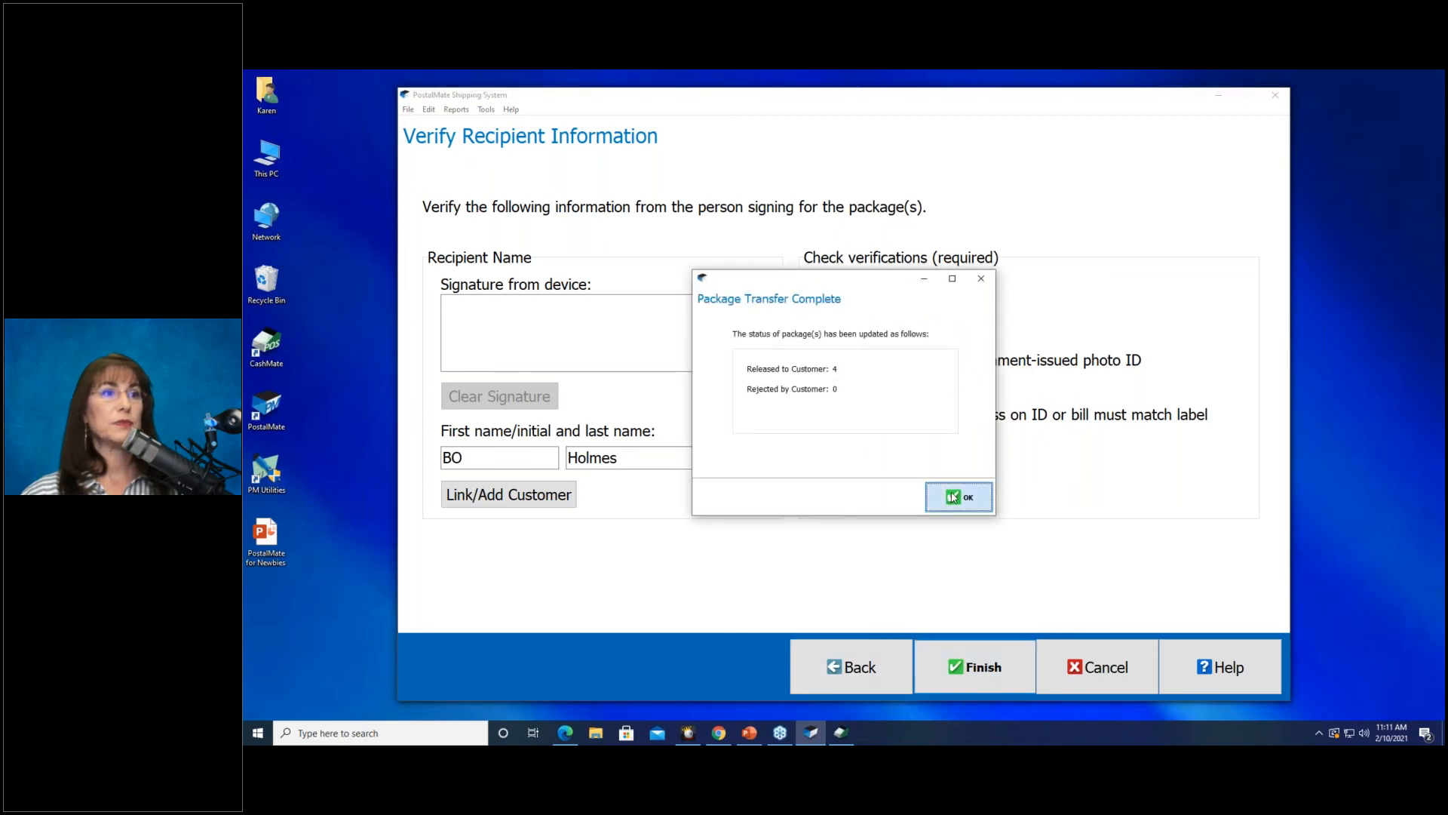
{"action": "left_click", "coordinate": [947, 492]}
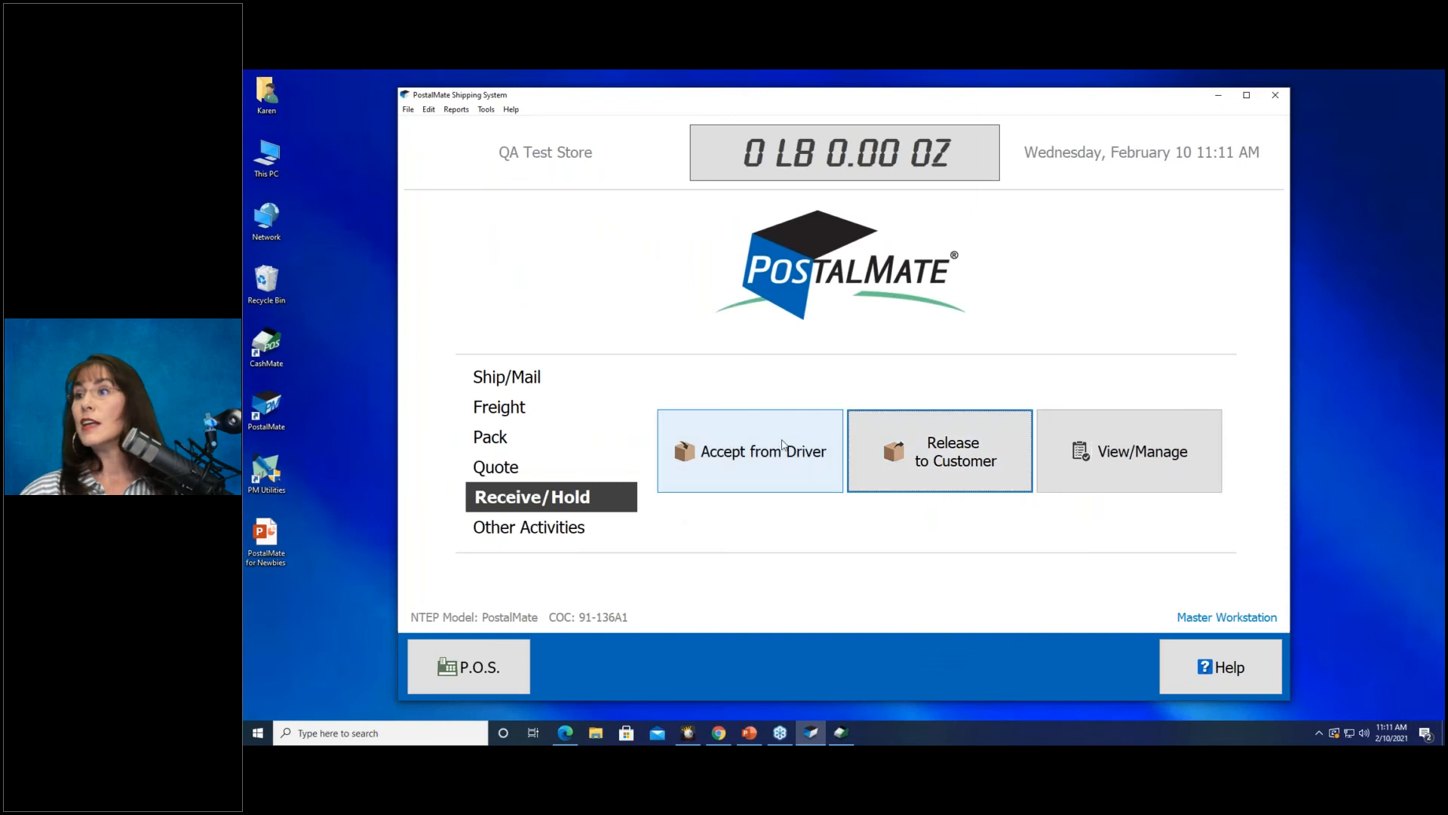